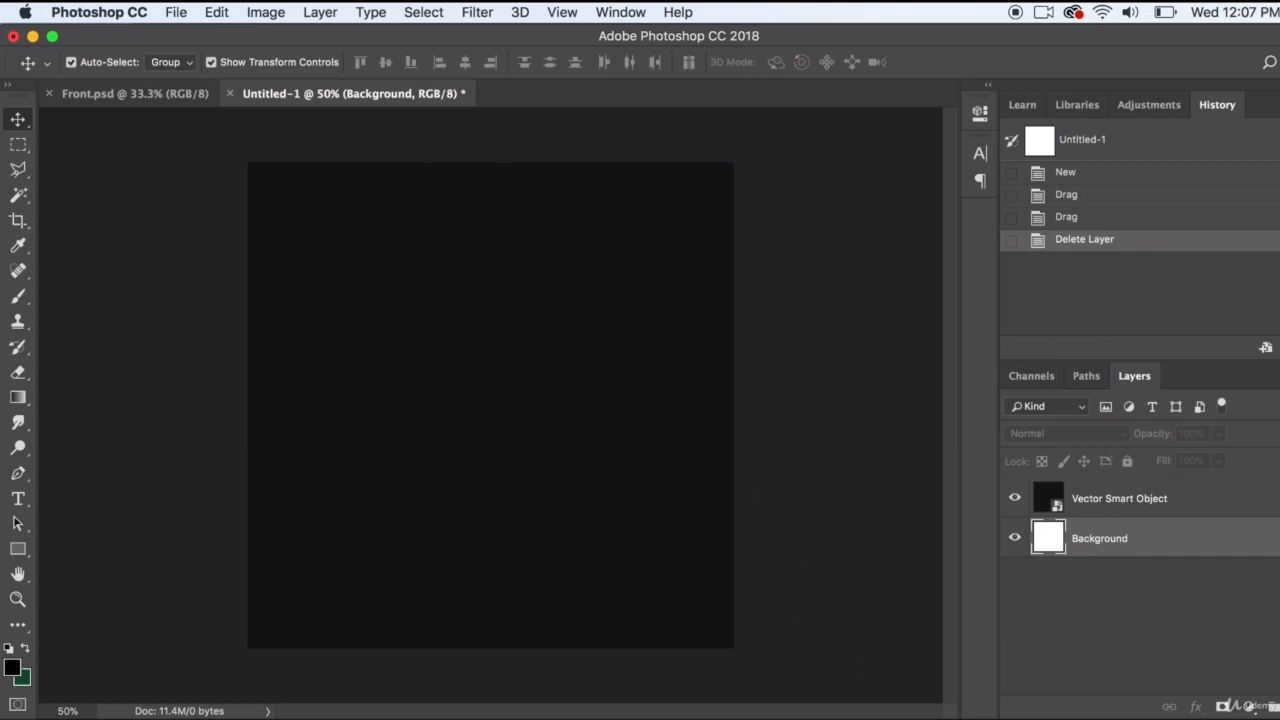
Switch to Illustrator and bring the whole TYPOGRAPHY ONLY lettering group into the untitled Photoshop document
{"action": "key", "text": "super+Tab"}
{"action": "left_click", "coordinate": [406, 350]}
{"action": "scroll", "coordinate": [498, 432], "scroll_direction": "down", "scroll_amount": 2}
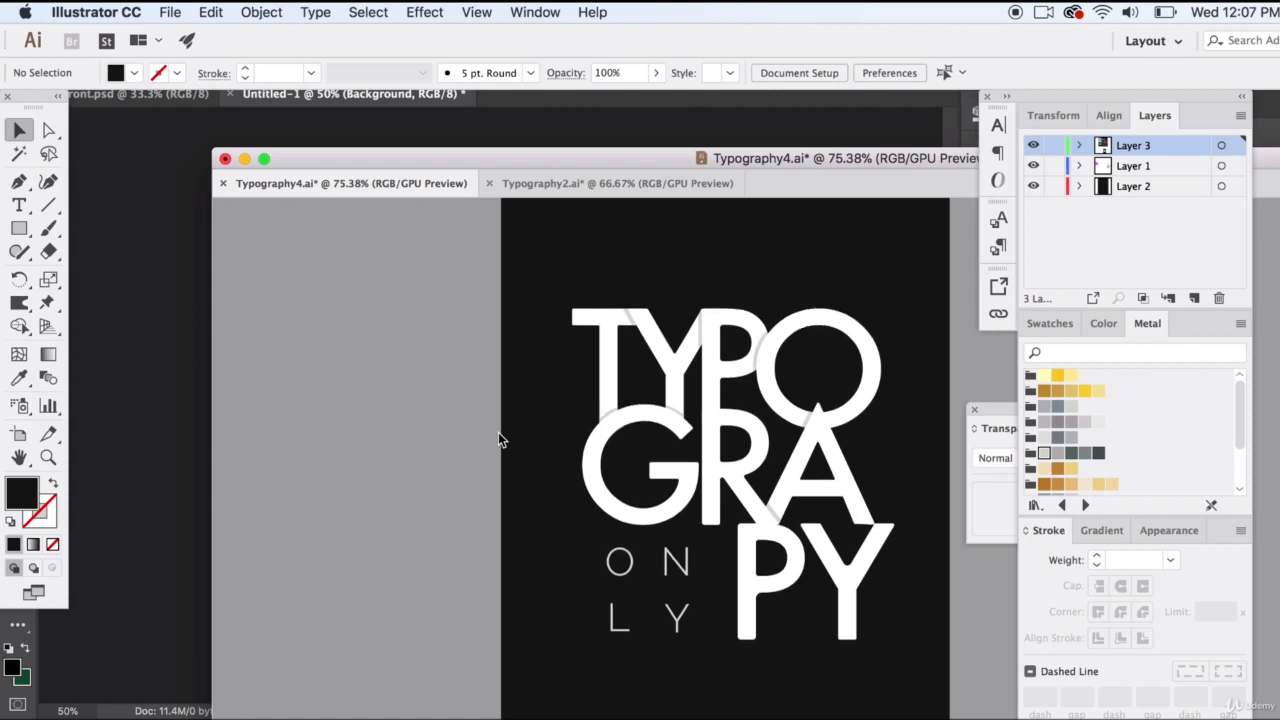
{"action": "left_click_drag", "start_coordinate": [420, 294], "coordinate": [914, 686]}
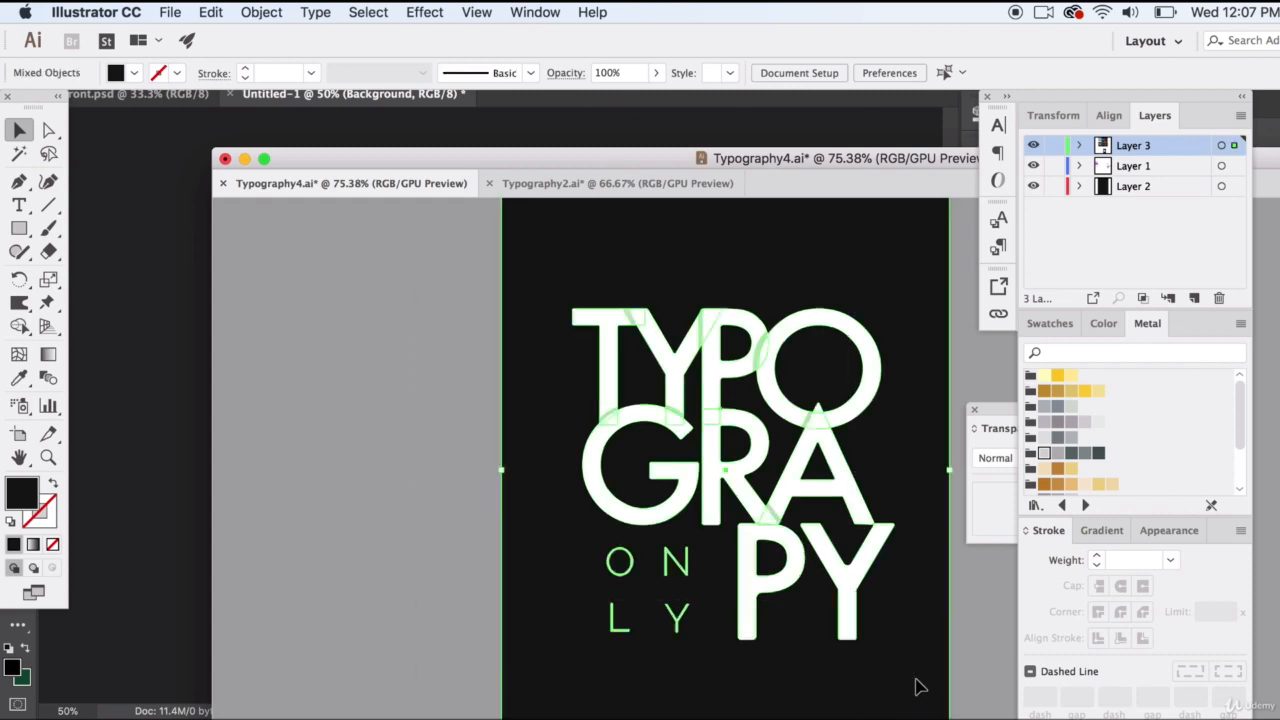
{"action": "left_click", "coordinate": [604, 333]}
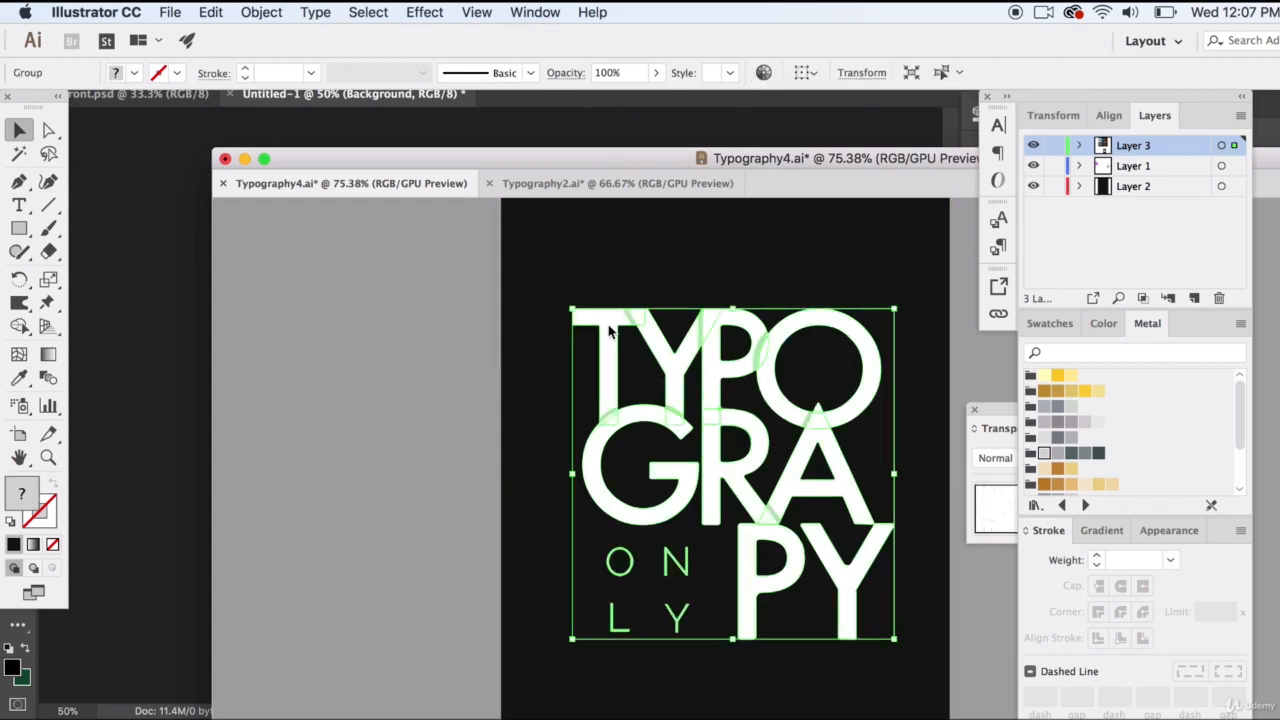
{"action": "left_click_drag", "start_coordinate": [608, 330], "coordinate": [396, 314]}
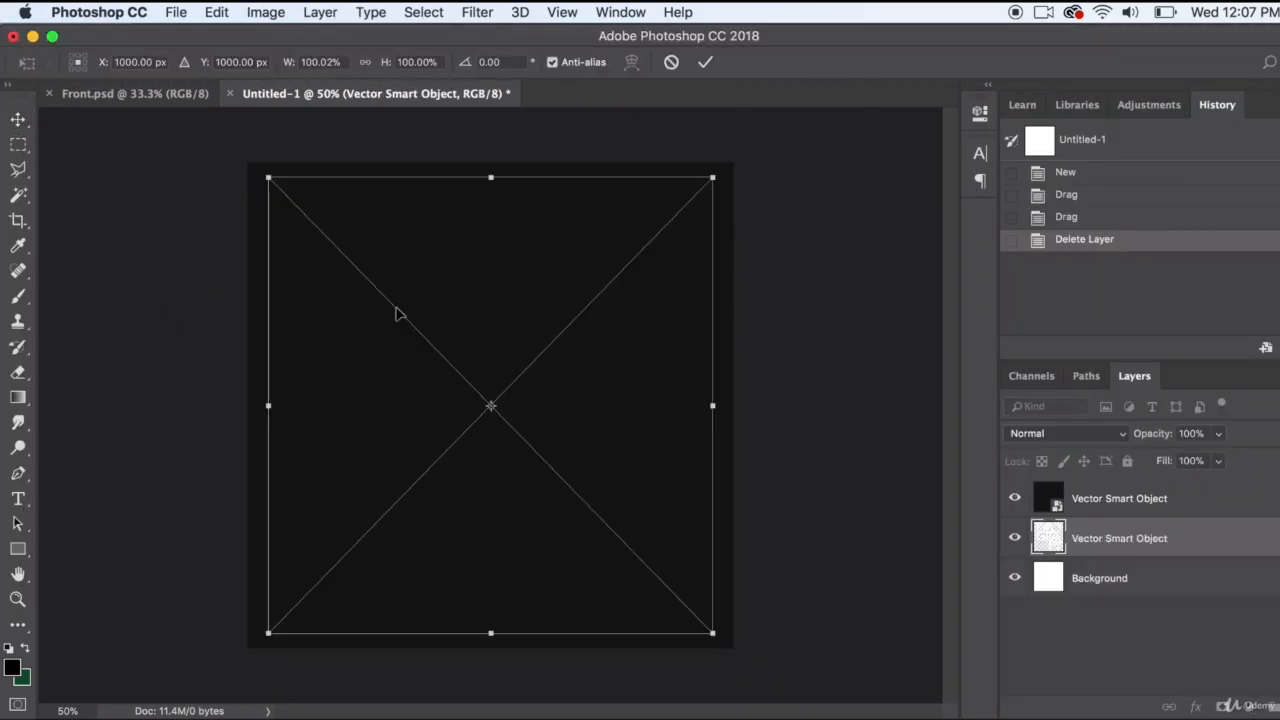
Scale the placed lettering to about 74% and move its layer above the dark square layer
{"action": "left_click_drag", "start_coordinate": [716, 175], "coordinate": [553, 280]}
{"action": "key", "text": "Return"}
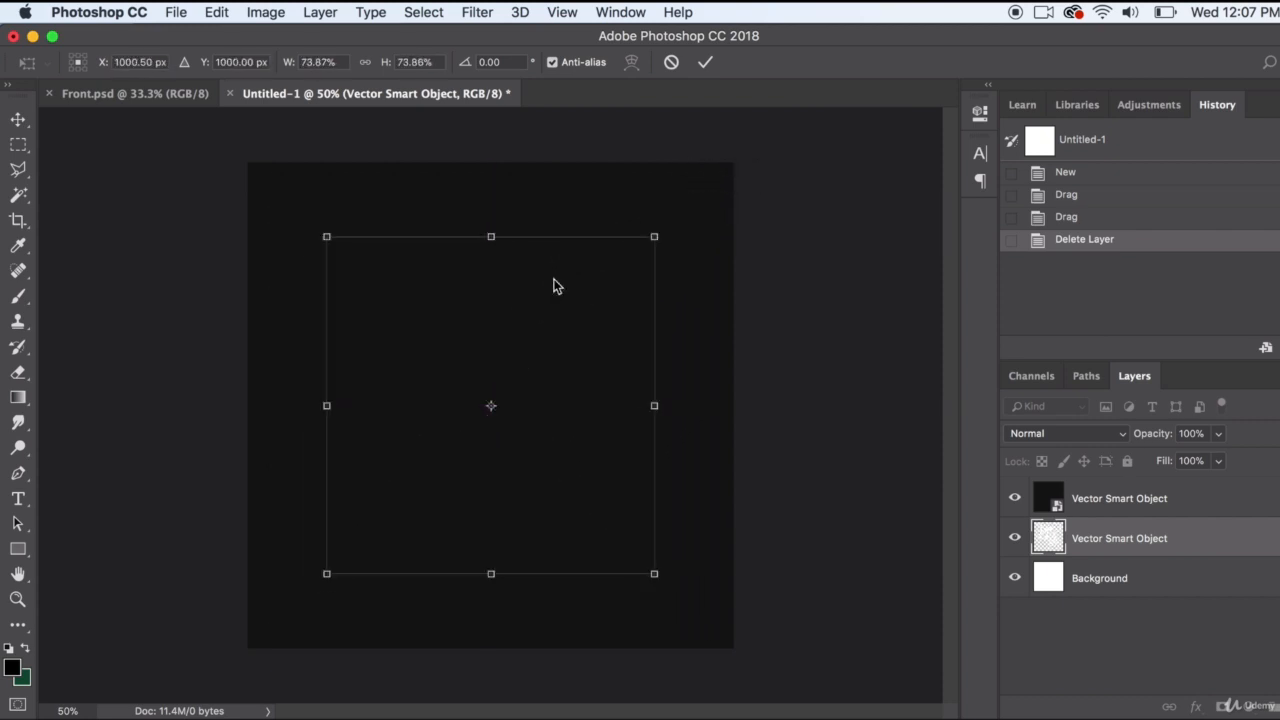
{"action": "left_click_drag", "start_coordinate": [1218, 529], "coordinate": [1205, 488]}
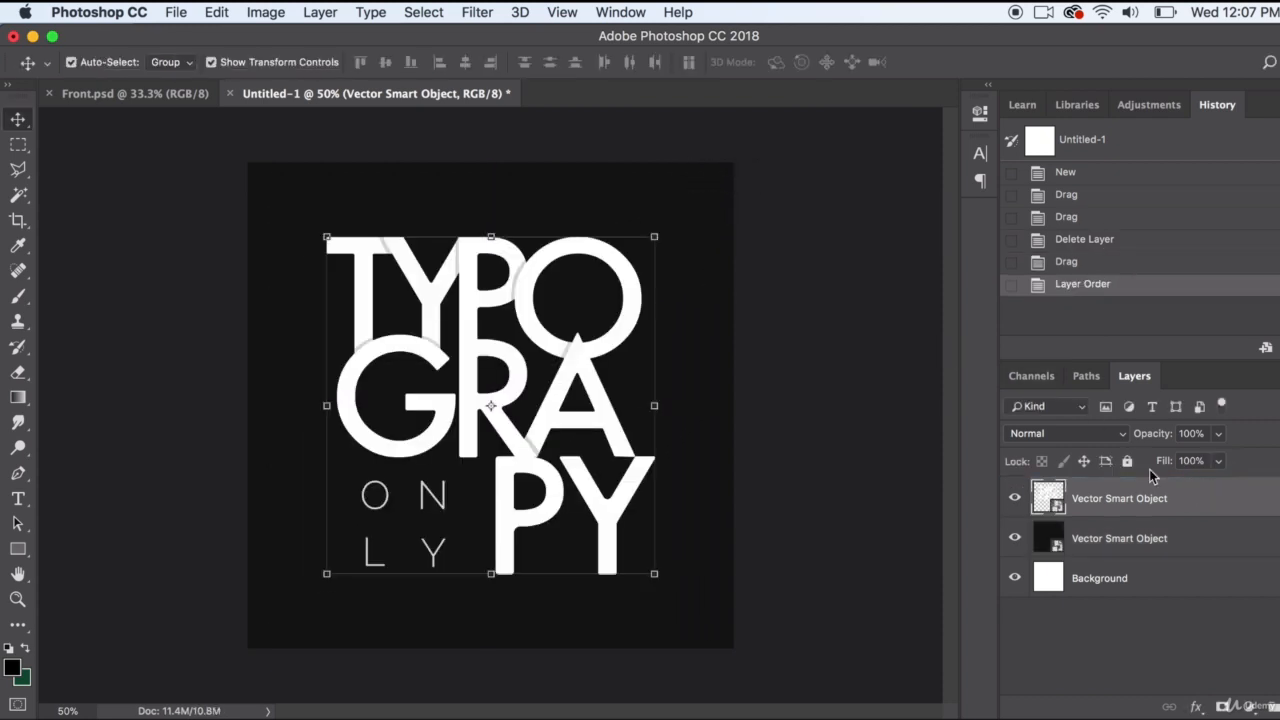
Scale the lettering down to about 64% and 1060 px vertical position, and rasterize its layer
{"action": "left_click_drag", "start_coordinate": [656, 237], "coordinate": [612, 298]}
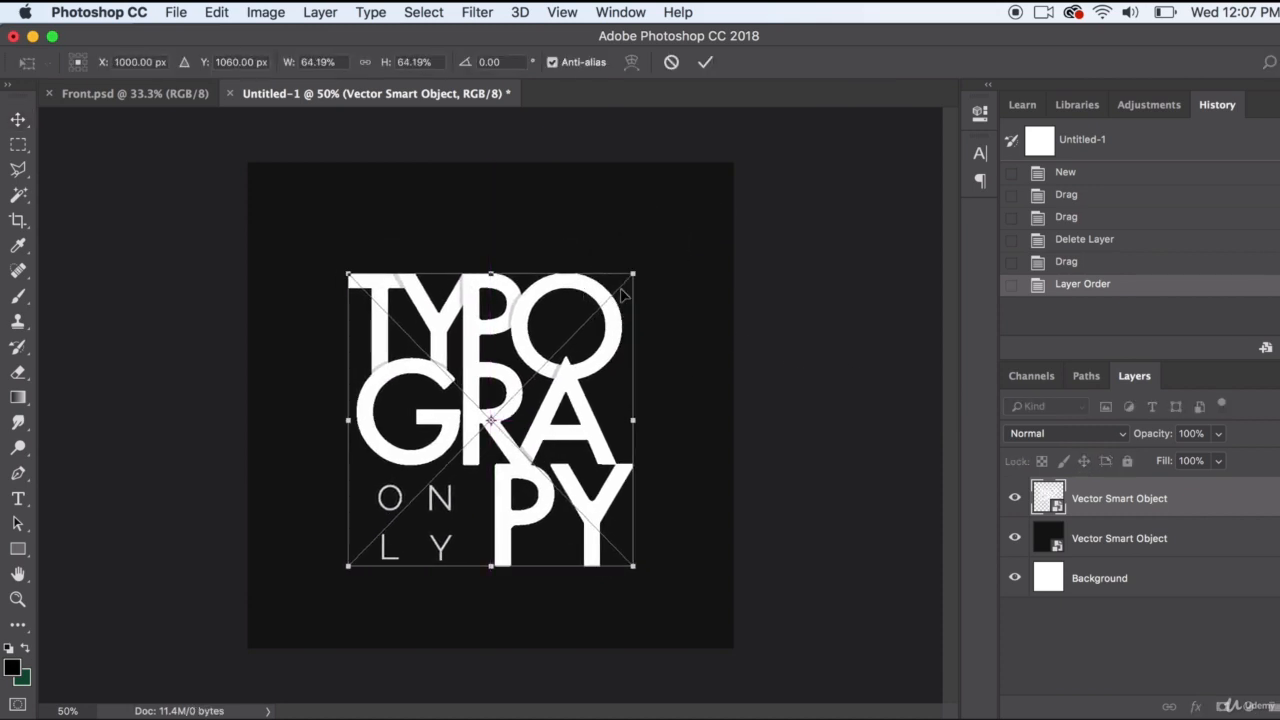
{"action": "key", "text": "Return"}
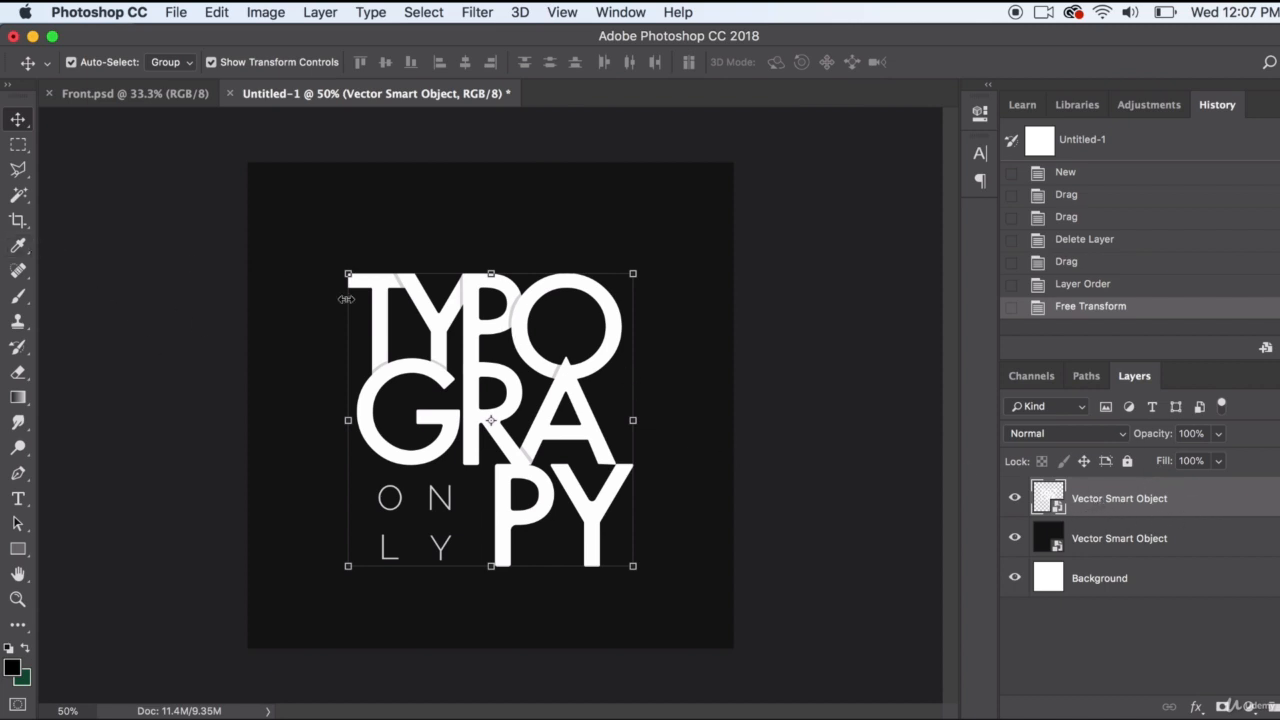
{"action": "right_click", "coordinate": [1212, 511]}
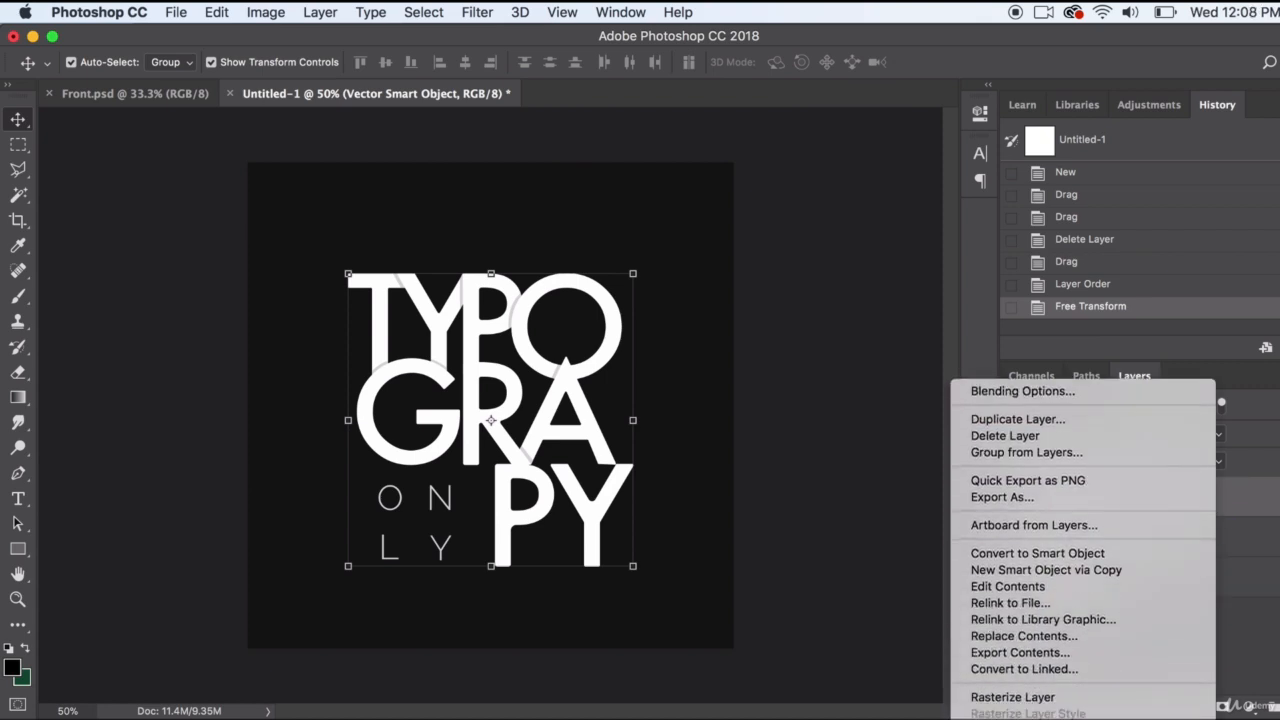
{"action": "left_click", "coordinate": [1029, 696]}
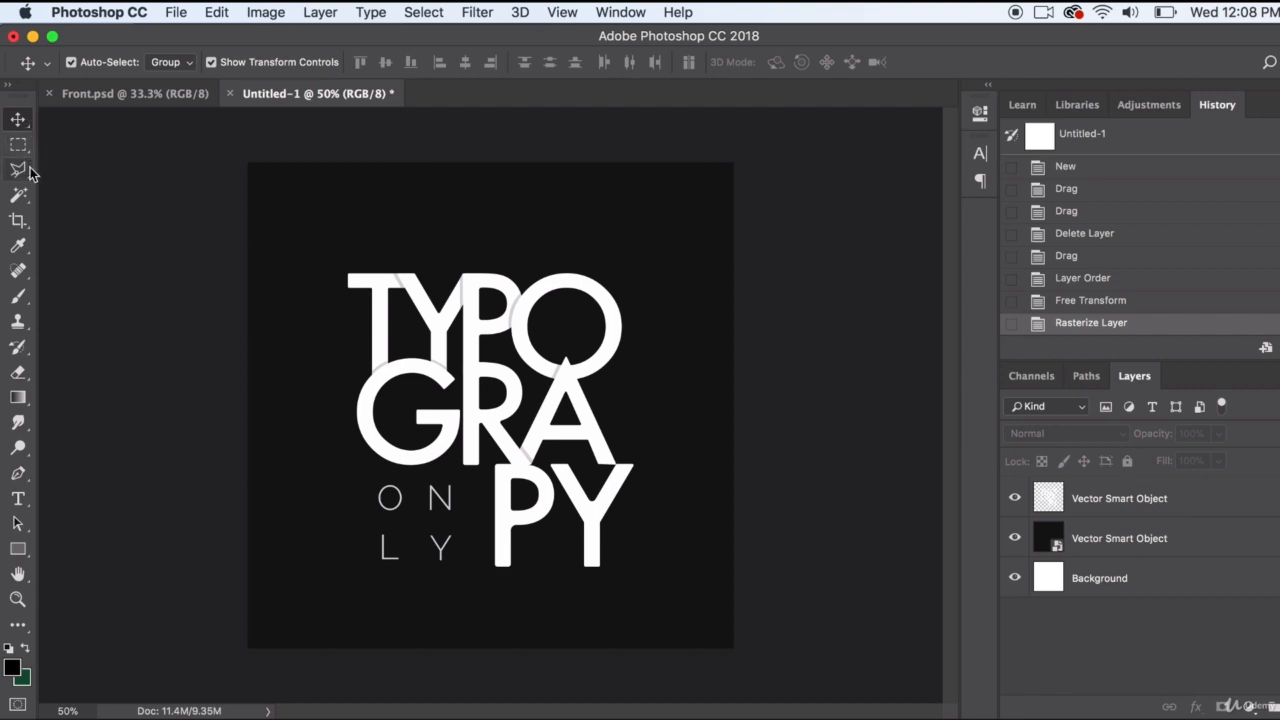
Draw a polygonal lasso selection around the upper part of the T with a diagonal lower edge up to the Y
{"action": "left_click_drag", "start_coordinate": [22, 173], "coordinate": [72, 186]}
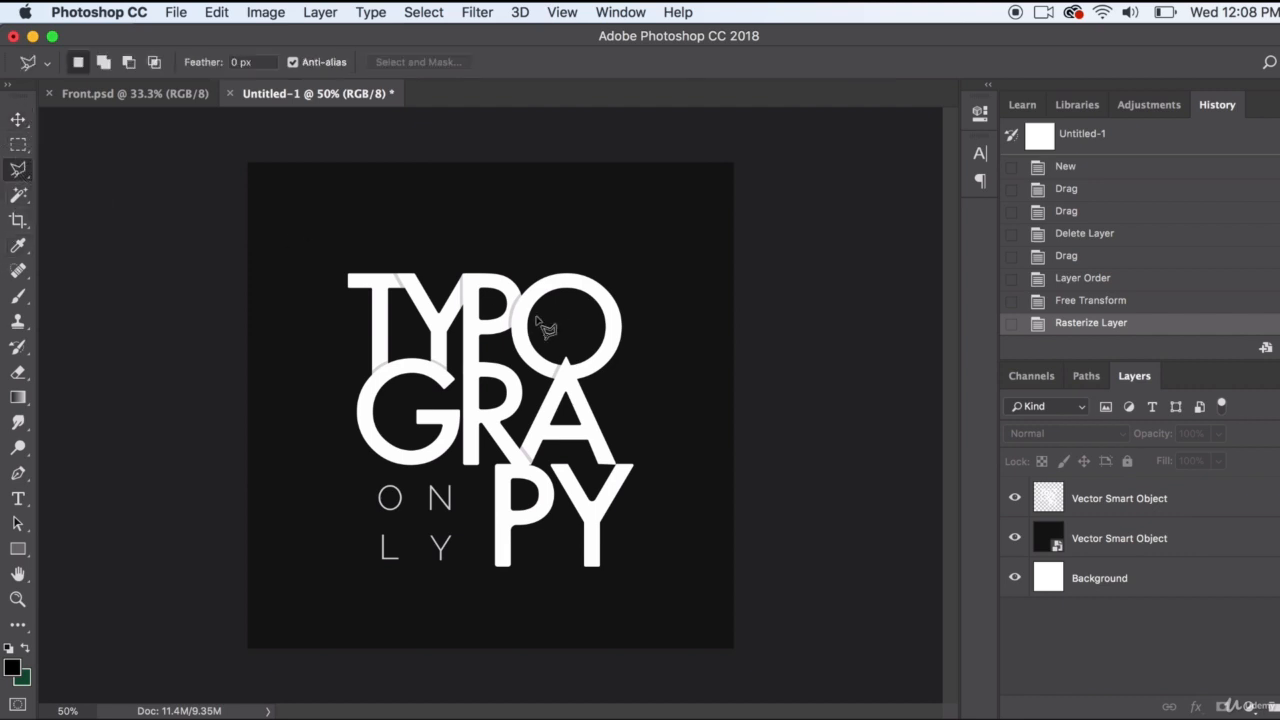
{"action": "left_click", "coordinate": [321, 329]}
{"action": "left_click", "coordinate": [462, 258]}
{"action": "left_click", "coordinate": [418, 211]}
{"action": "left_click", "coordinate": [327, 212]}
{"action": "left_click", "coordinate": [266, 258]}
{"action": "left_click", "coordinate": [321, 329]}
Cut the selected area out of the rasterized lettering layer and paste it as a separate layer
{"action": "left_click", "coordinate": [214, 11]}
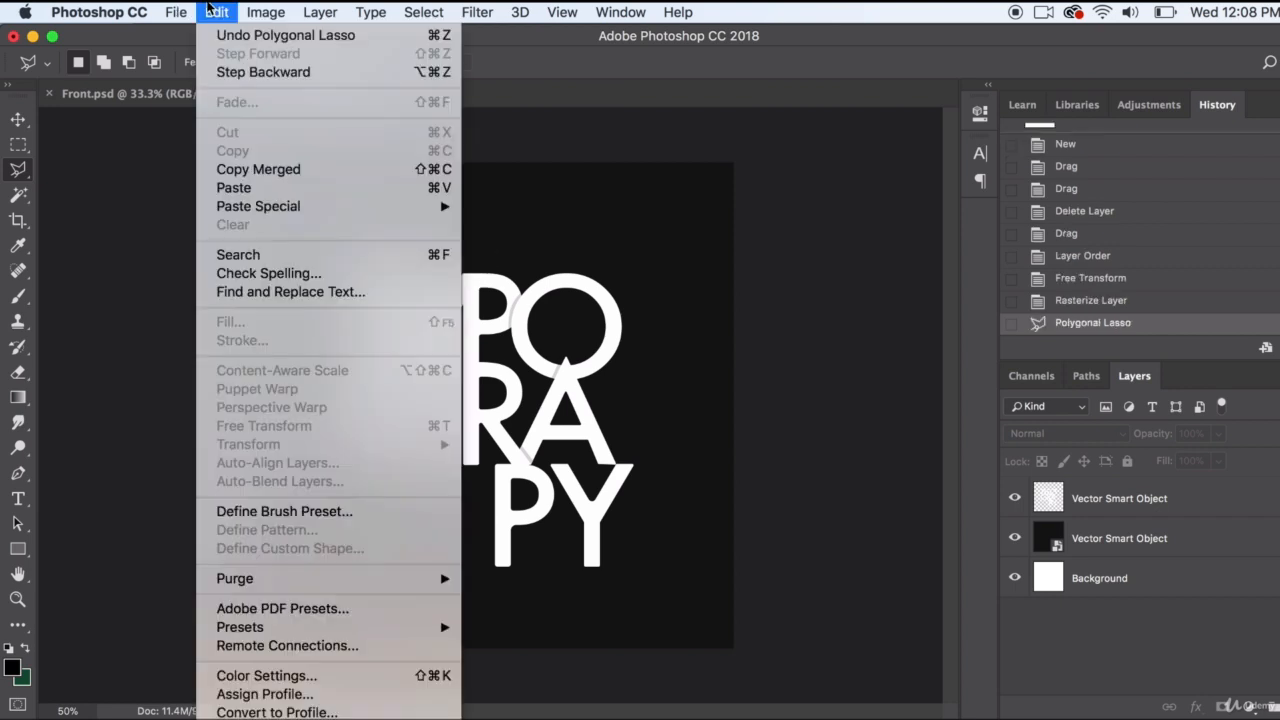
{"action": "left_click", "coordinate": [217, 11]}
{"action": "left_click", "coordinate": [217, 11]}
{"action": "left_click", "coordinate": [353, 64]}
{"action": "left_click", "coordinate": [1104, 512]}
{"action": "left_click", "coordinate": [217, 11]}
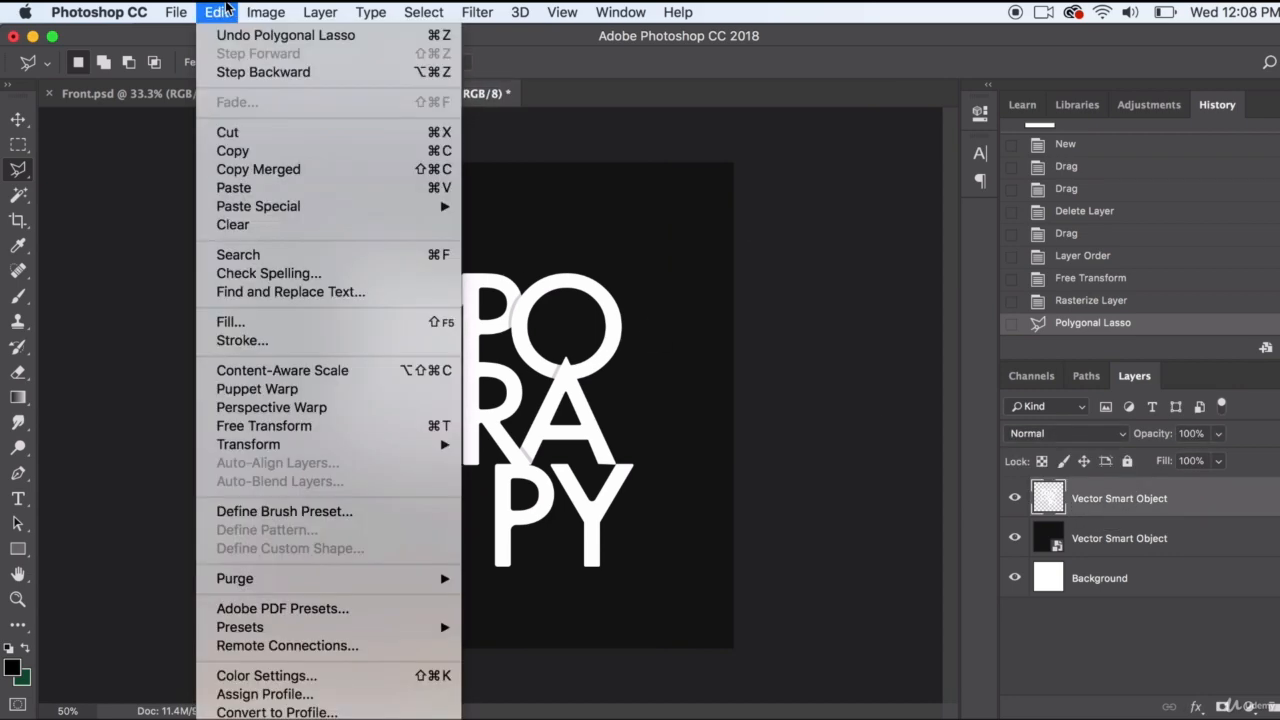
{"action": "left_click", "coordinate": [222, 130]}
{"action": "left_click", "coordinate": [214, 11]}
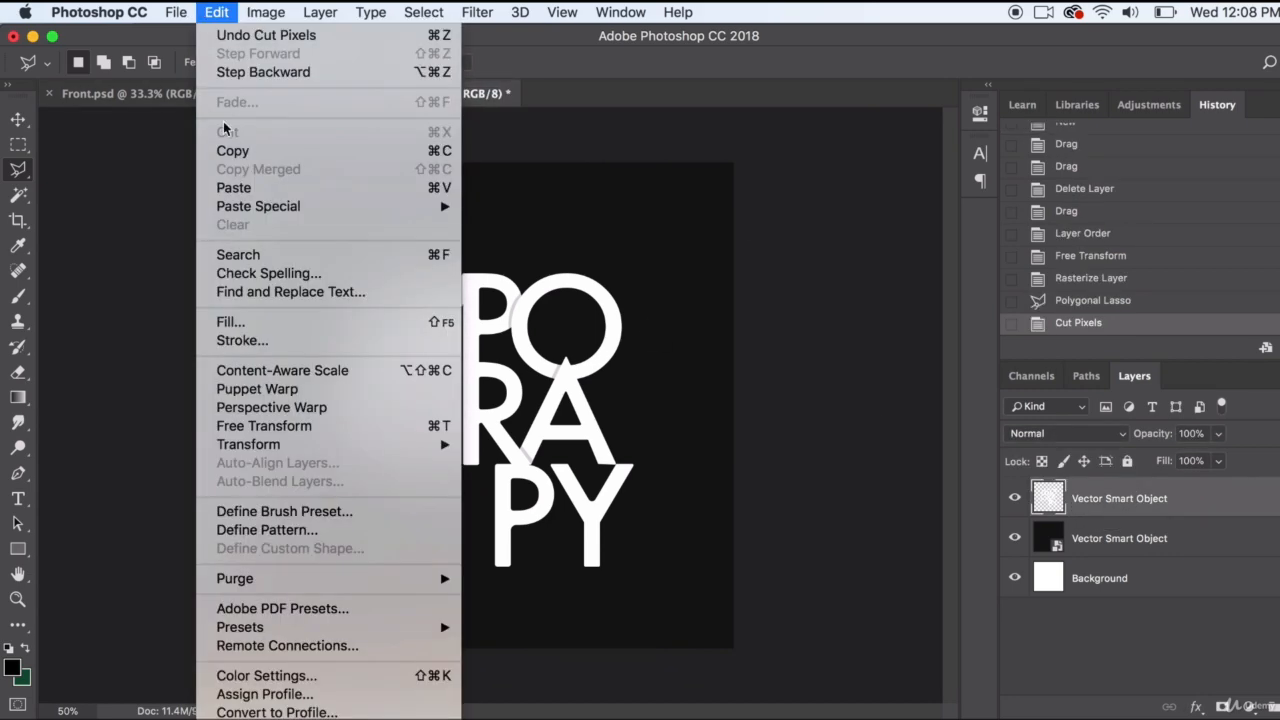
{"action": "left_click", "coordinate": [252, 192]}
Move the pasted slice from the canvas centre back over the top of the T
{"action": "left_click", "coordinate": [17, 121]}
{"action": "left_click", "coordinate": [413, 305]}
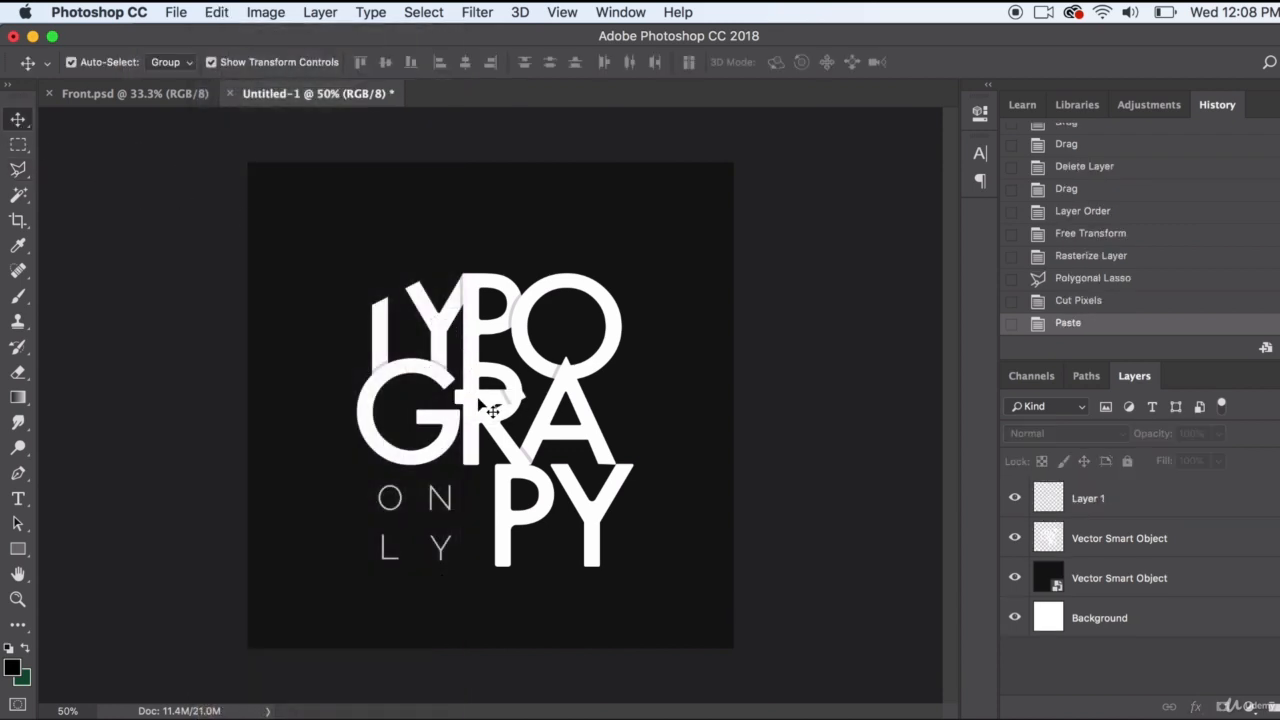
{"action": "left_click_drag", "start_coordinate": [492, 410], "coordinate": [378, 292]}
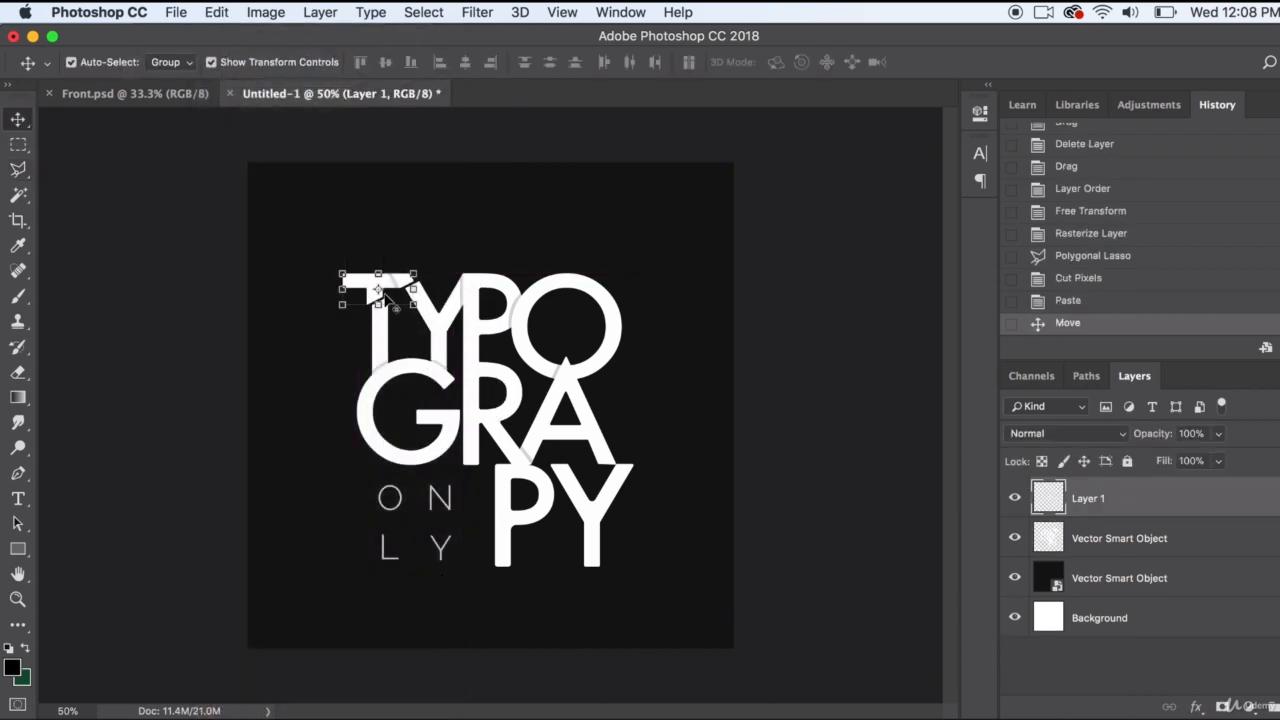
Nudge the T slice until it meets the rest of the lettering with a slight sideways offset, and deselect it
{"action": "scroll", "coordinate": [385, 299], "scroll_direction": "up", "scroll_amount": 5}
{"action": "scroll", "coordinate": [385, 299], "scroll_direction": "up", "scroll_amount": 4}
{"action": "scroll", "coordinate": [385, 299], "scroll_direction": "left", "scroll_amount": 3}
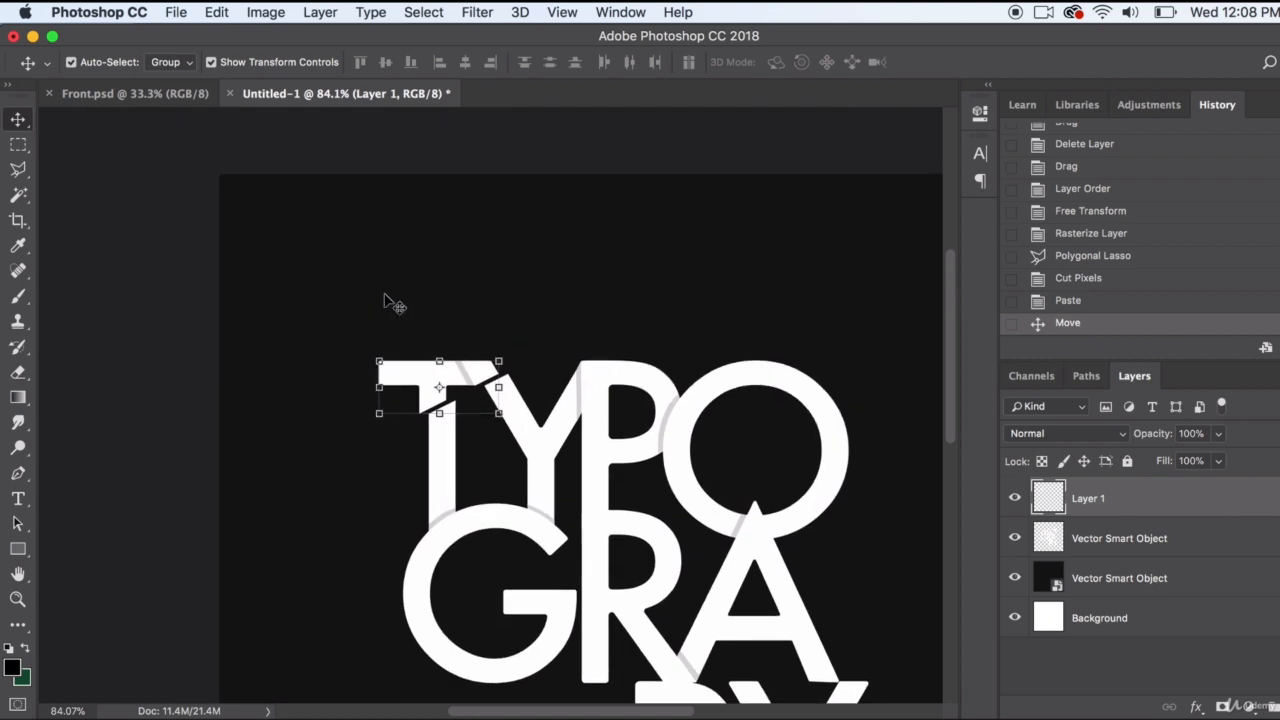
{"action": "scroll", "coordinate": [385, 299], "scroll_direction": "down", "scroll_amount": 1}
{"action": "key", "text": "Down"}
{"action": "key", "text": "Down"}
{"action": "key", "text": "Down"}
{"action": "key", "text": "Down"}
{"action": "key", "text": "Down"}
{"action": "key", "text": "Down"}
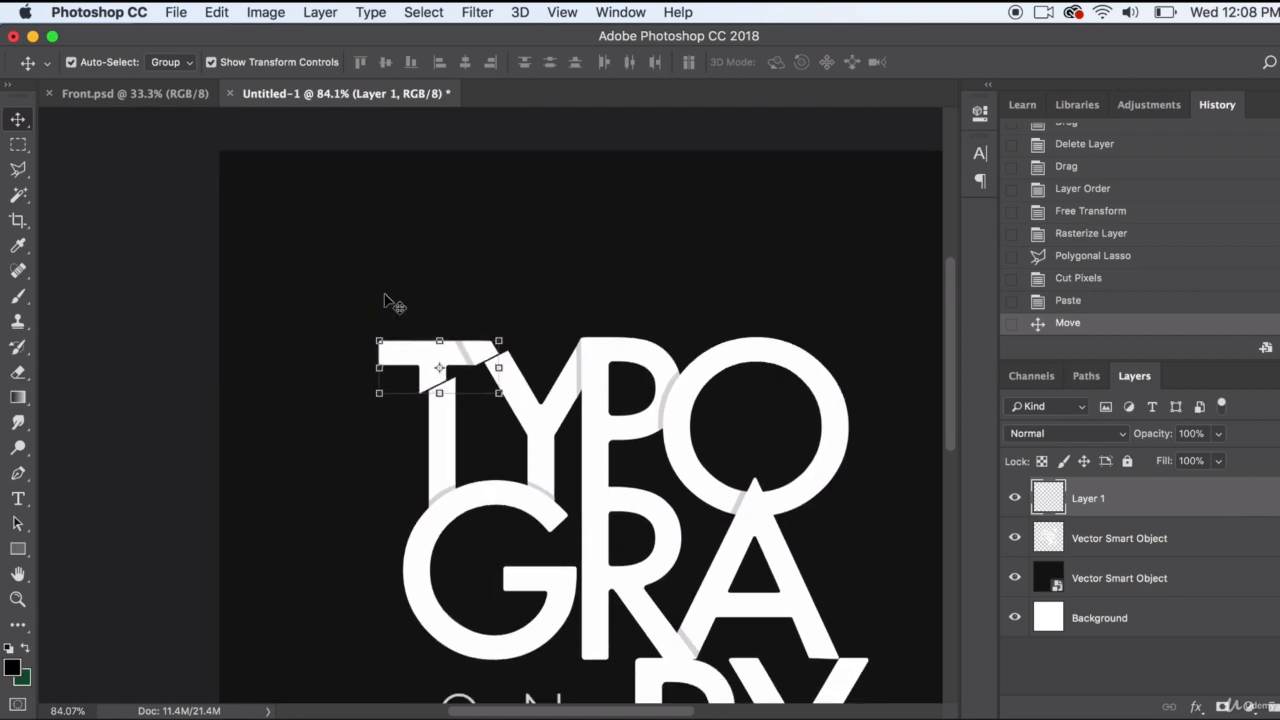
{"action": "key", "text": "Down"}
{"action": "key", "text": "Up"}
{"action": "key", "text": "Up"}
{"action": "key", "text": "Up"}
{"action": "key", "text": "Down"}
{"action": "key", "text": "Down"}
{"action": "key", "text": "Down"}
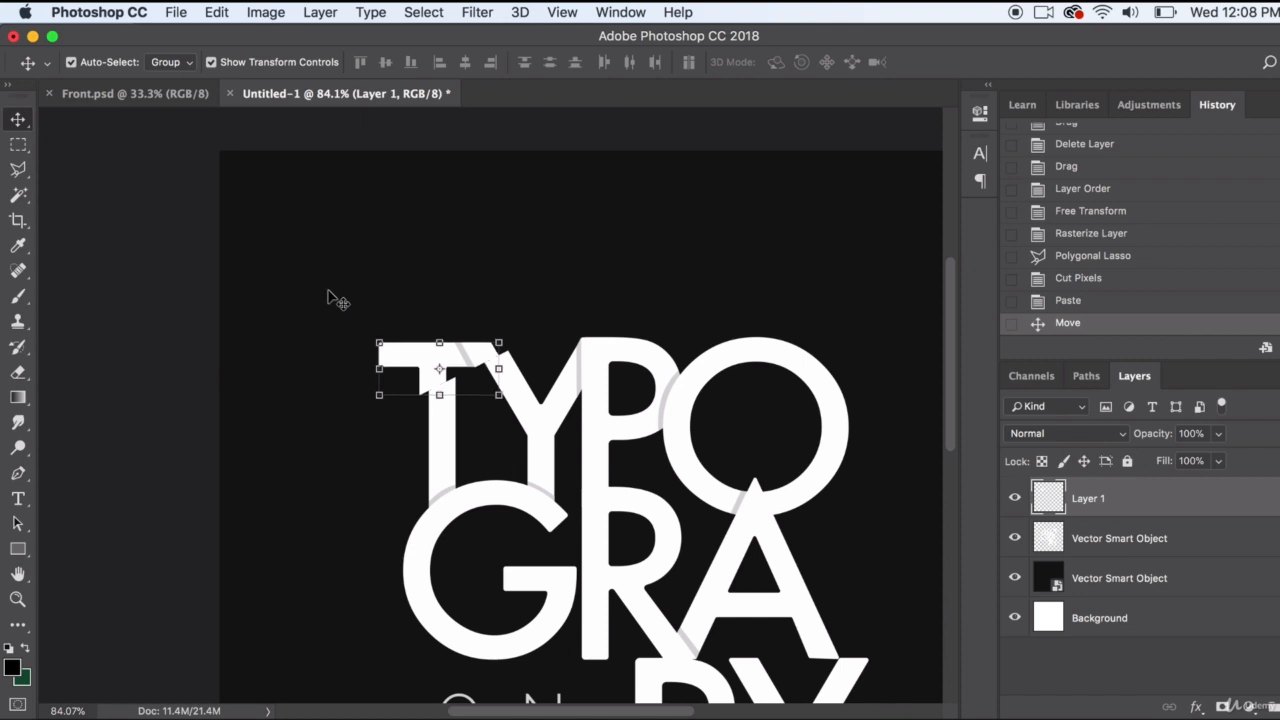
{"action": "left_click", "coordinate": [166, 264]}
{"action": "left_click", "coordinate": [386, 366]}
{"action": "key", "text": "Up"}
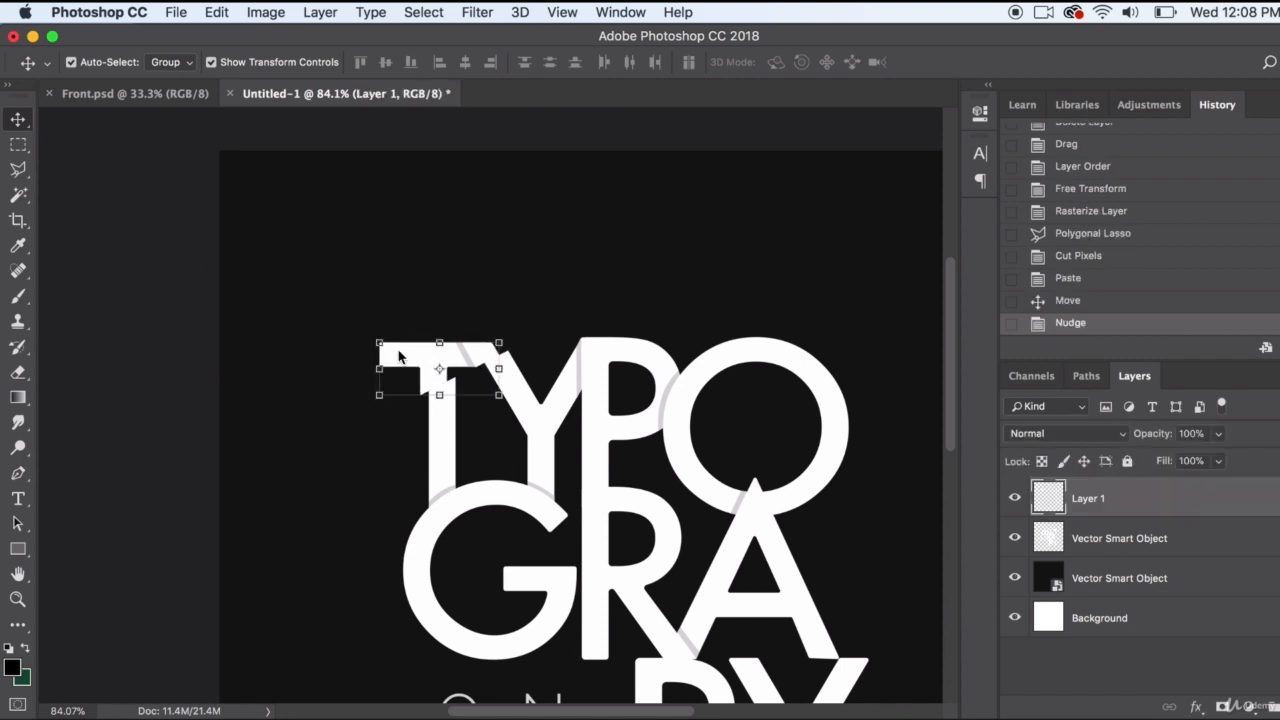
{"action": "key", "text": "Right"}
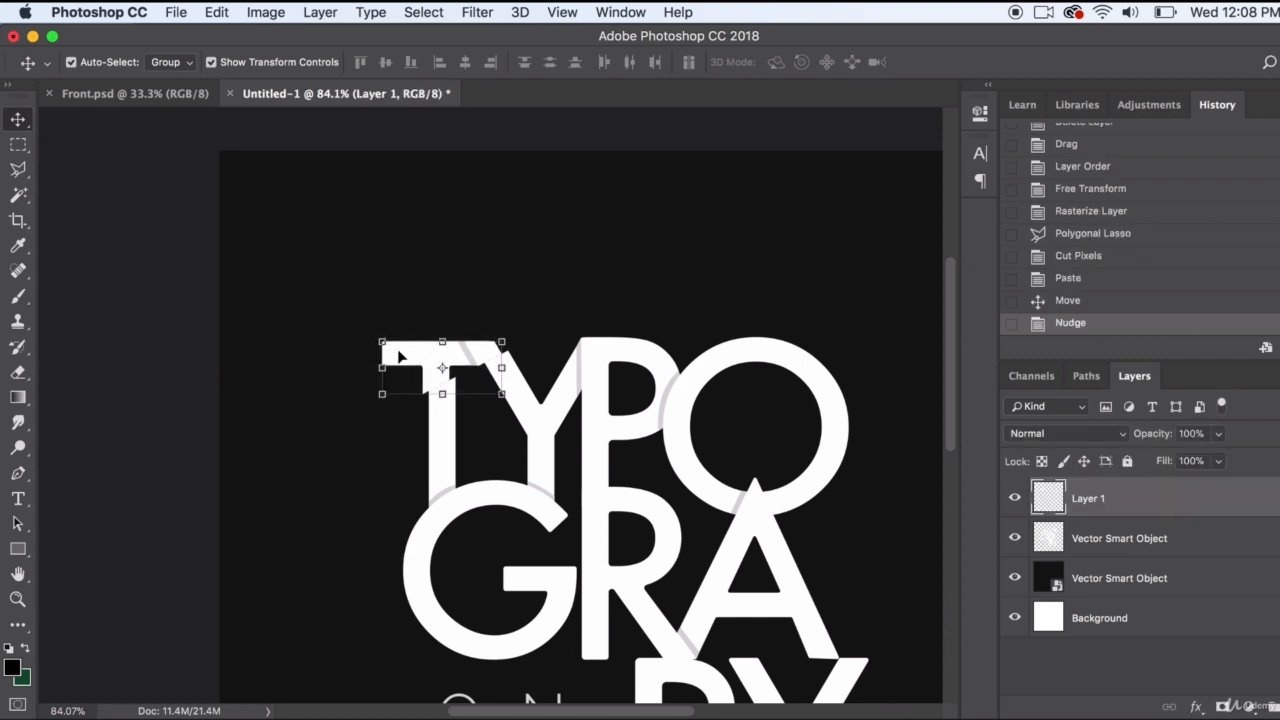
{"action": "left_click", "coordinate": [195, 322]}
Draw a second polygonal lasso selection with a diagonal edge running from below the T's stem up across the Y and P
{"action": "scroll", "coordinate": [340, 428], "scroll_direction": "right", "scroll_amount": 5}
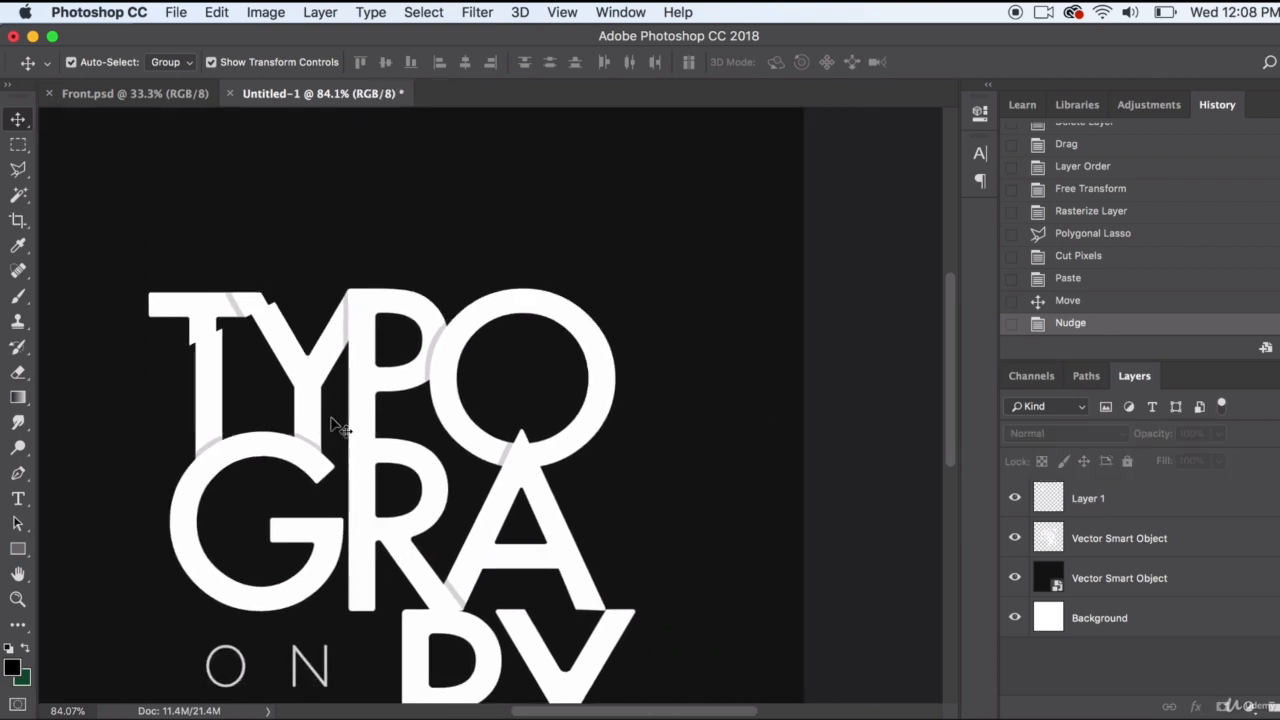
{"action": "scroll", "coordinate": [340, 428], "scroll_direction": "down", "scroll_amount": 5}
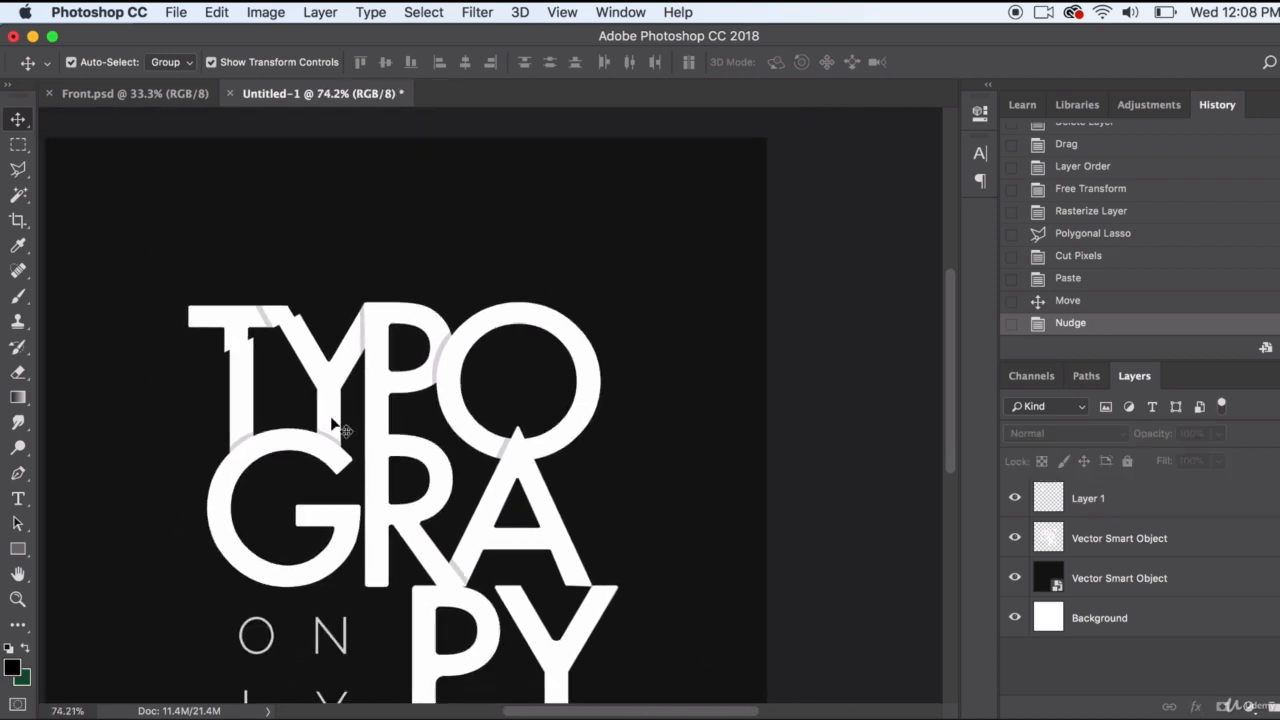
{"action": "left_click", "coordinate": [17, 170]}
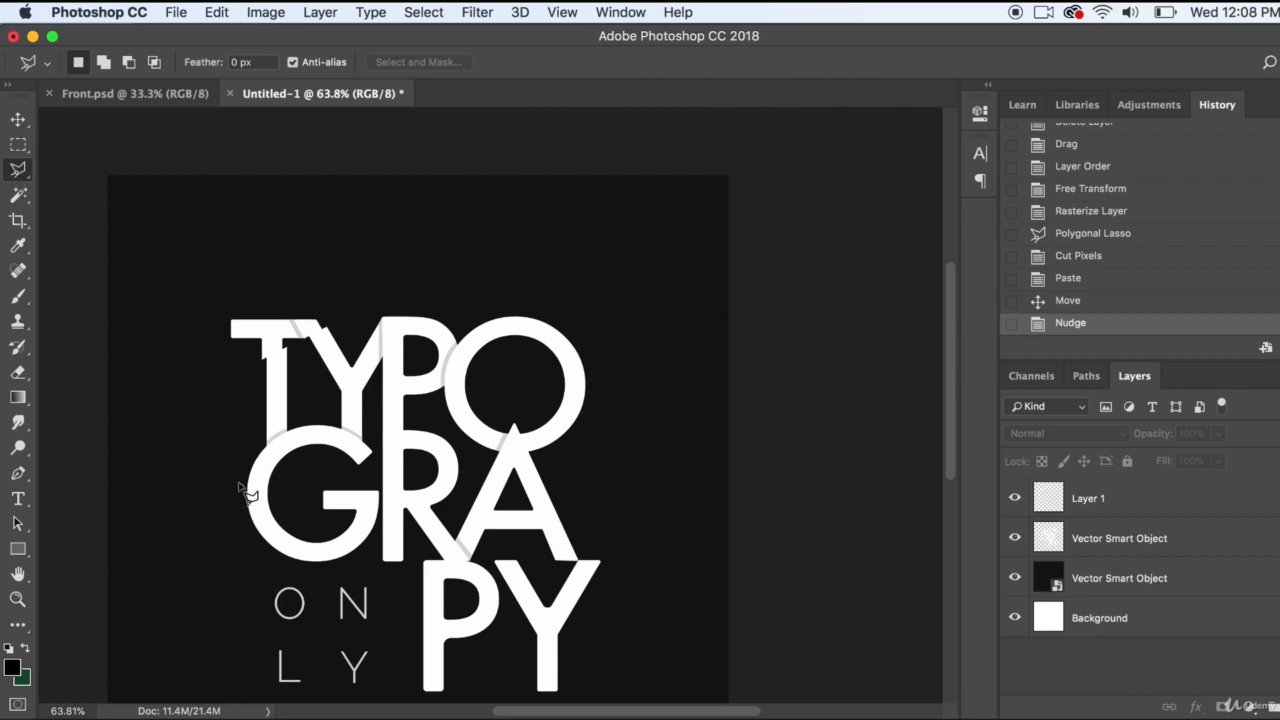
{"action": "left_click", "coordinate": [214, 452]}
{"action": "left_click", "coordinate": [481, 280]}
{"action": "left_click", "coordinate": [343, 211]}
{"action": "left_click", "coordinate": [195, 290]}
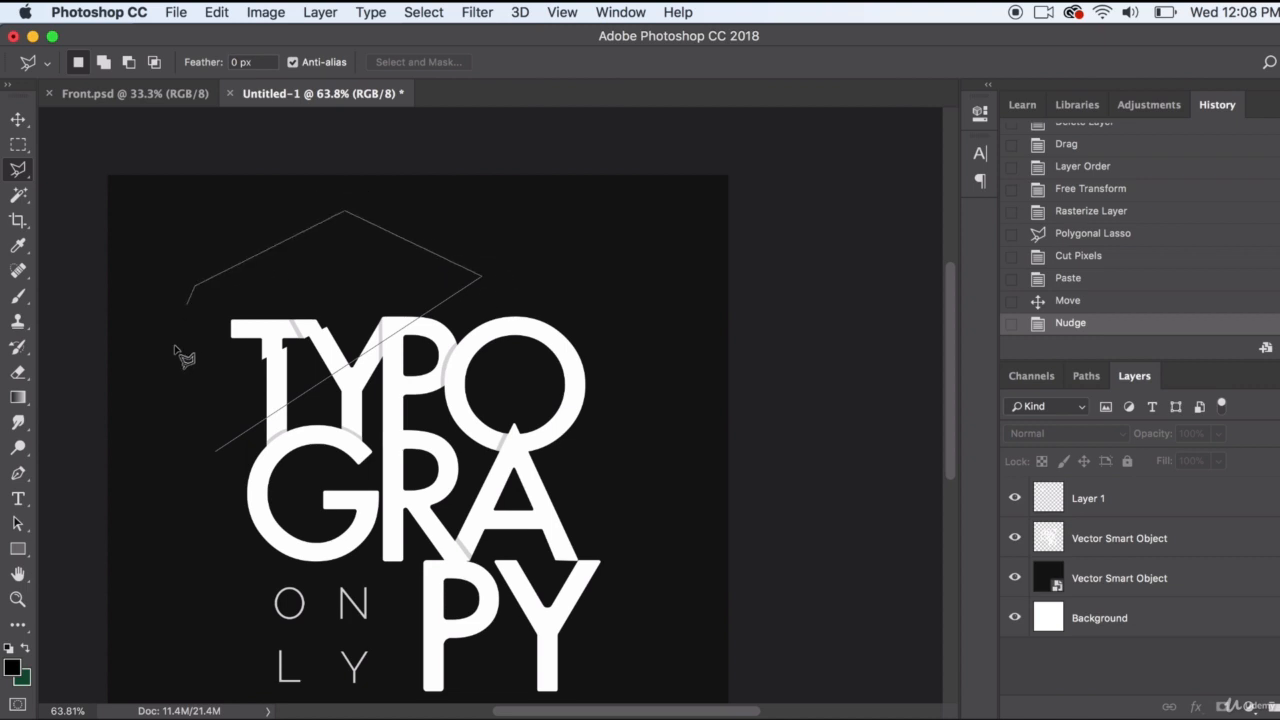
{"action": "left_click", "coordinate": [171, 410]}
{"action": "left_click", "coordinate": [214, 452]}
Cut the second selected slice out of the rasterized lettering layer
{"action": "left_click", "coordinate": [222, 12]}
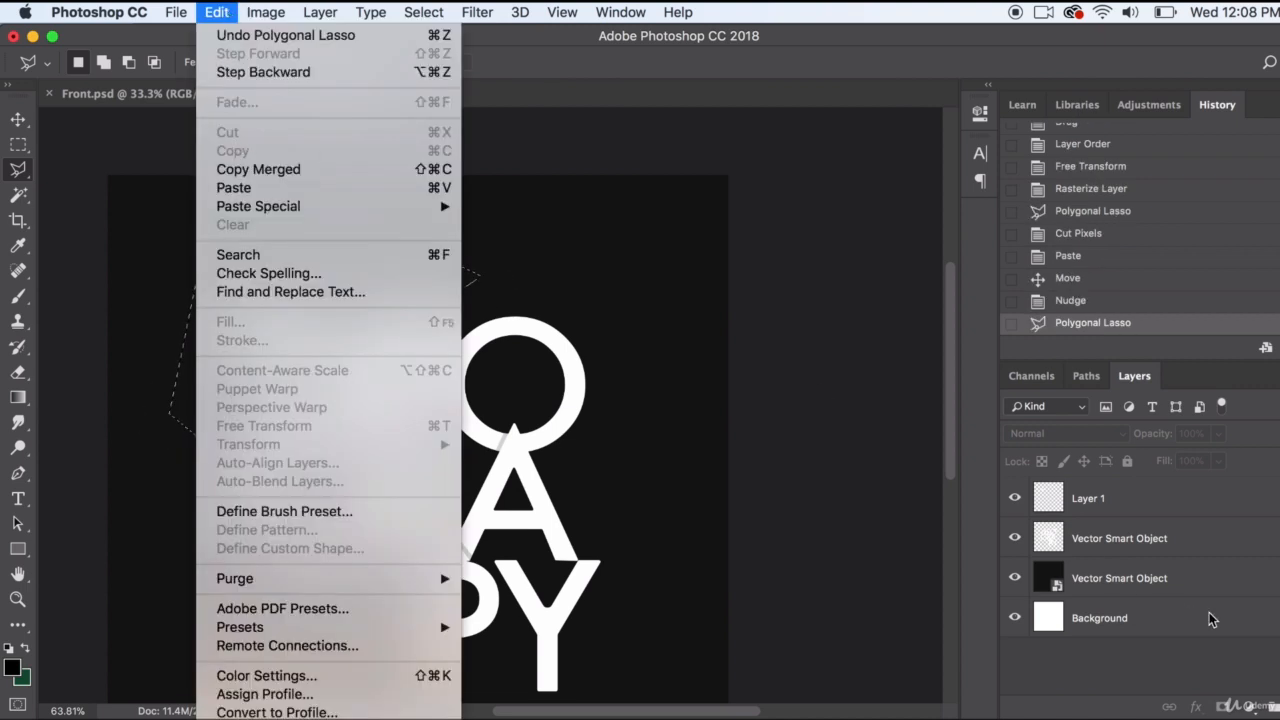
{"action": "left_click", "coordinate": [1170, 538]}
{"action": "left_click", "coordinate": [216, 12]}
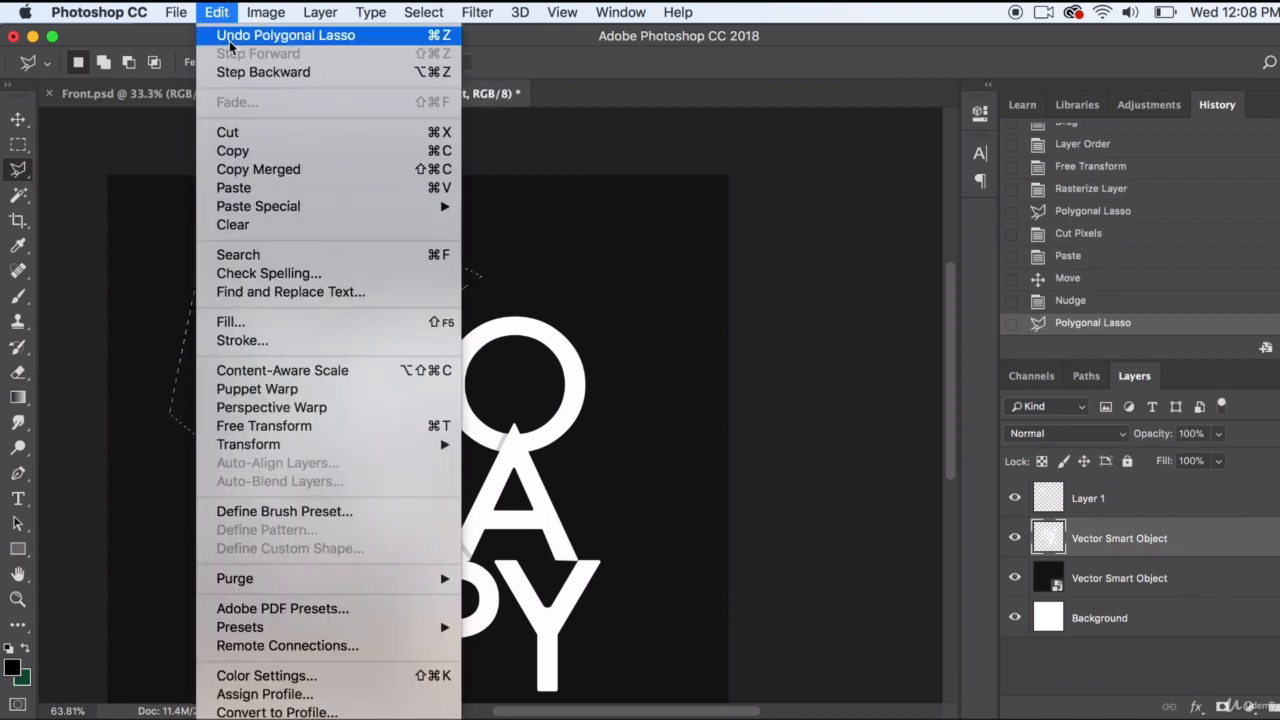
{"action": "left_click", "coordinate": [232, 129]}
Try pasting the cut slice in place and nudging it left and down, and revert the history to the cut
{"action": "left_click", "coordinate": [180, 12]}
{"action": "mouse_move", "coordinate": [217, 12]}
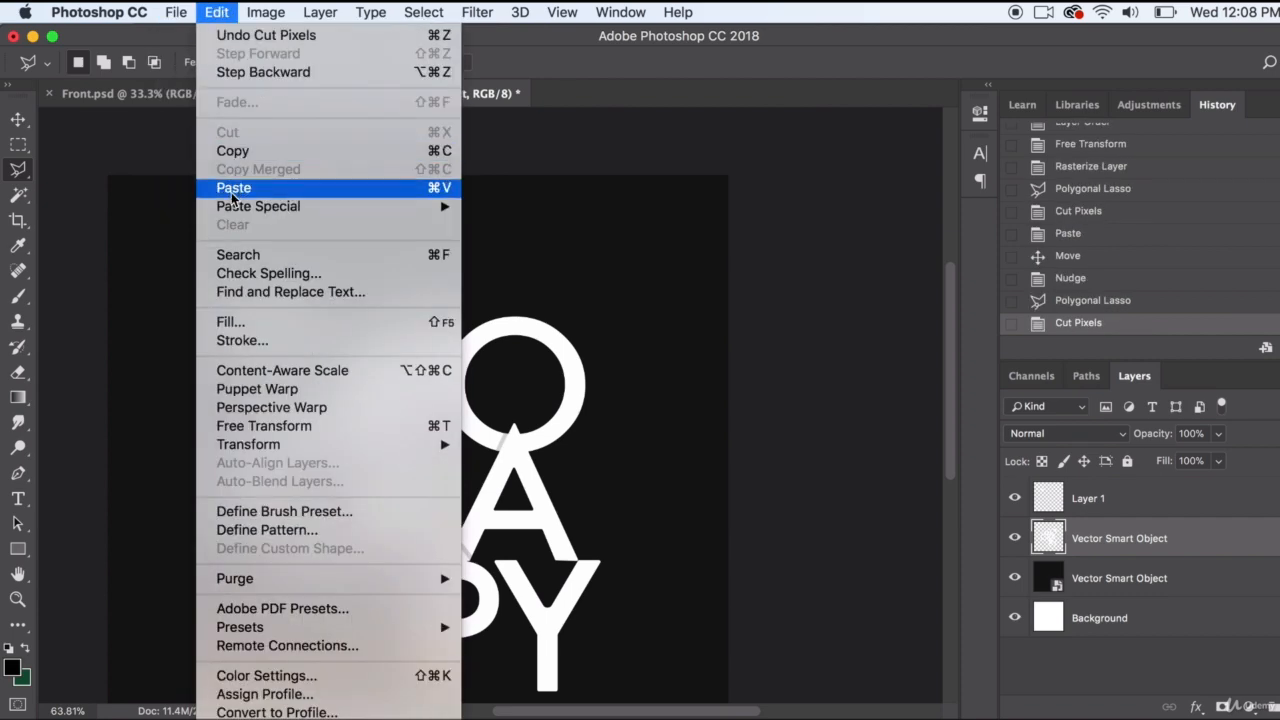
{"action": "mouse_move", "coordinate": [236, 206]}
{"action": "left_click", "coordinate": [536, 226]}
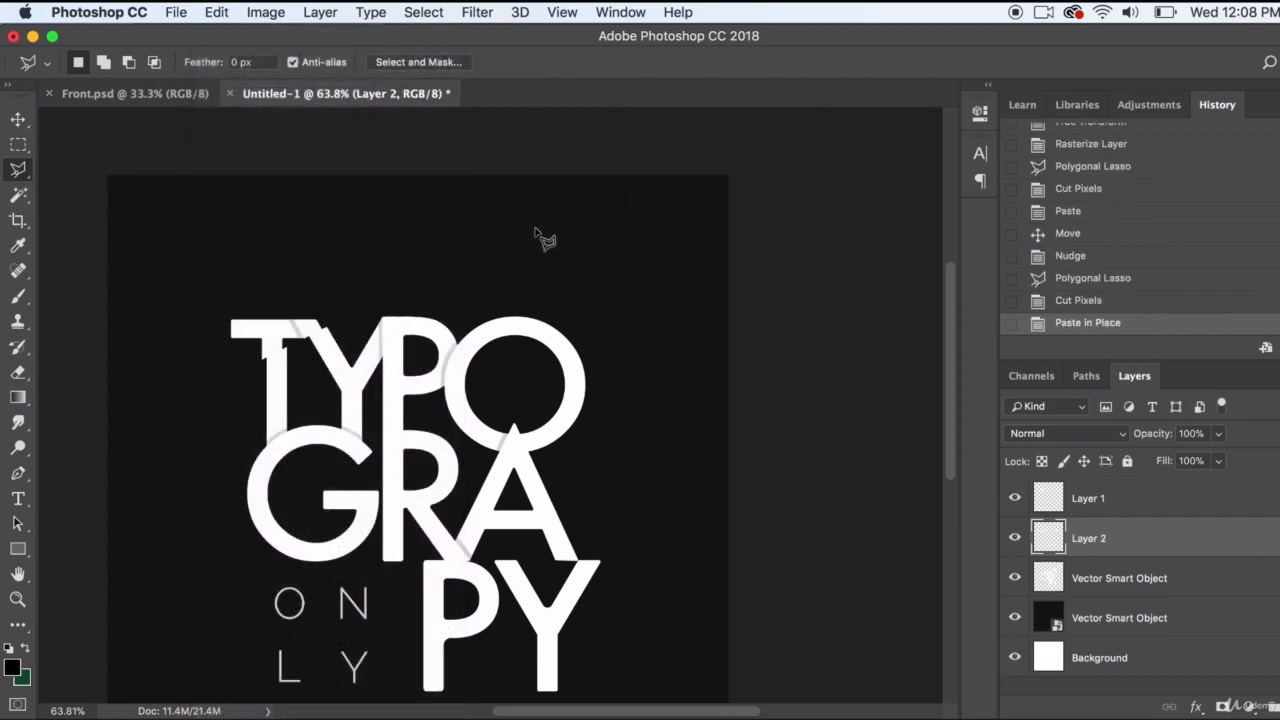
{"action": "key", "text": "v"}
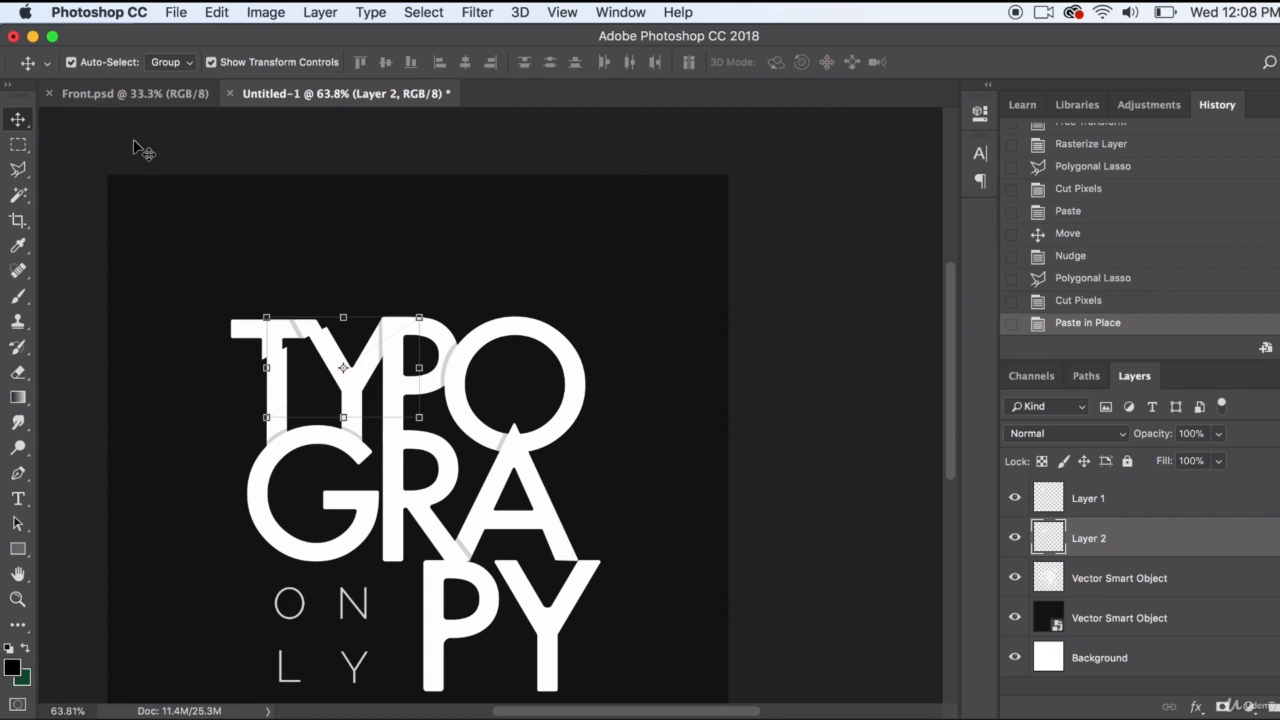
{"action": "key", "text": "Left"}
{"action": "key", "text": "Left"}
{"action": "key", "text": "Left"}
{"action": "key", "text": "Down"}
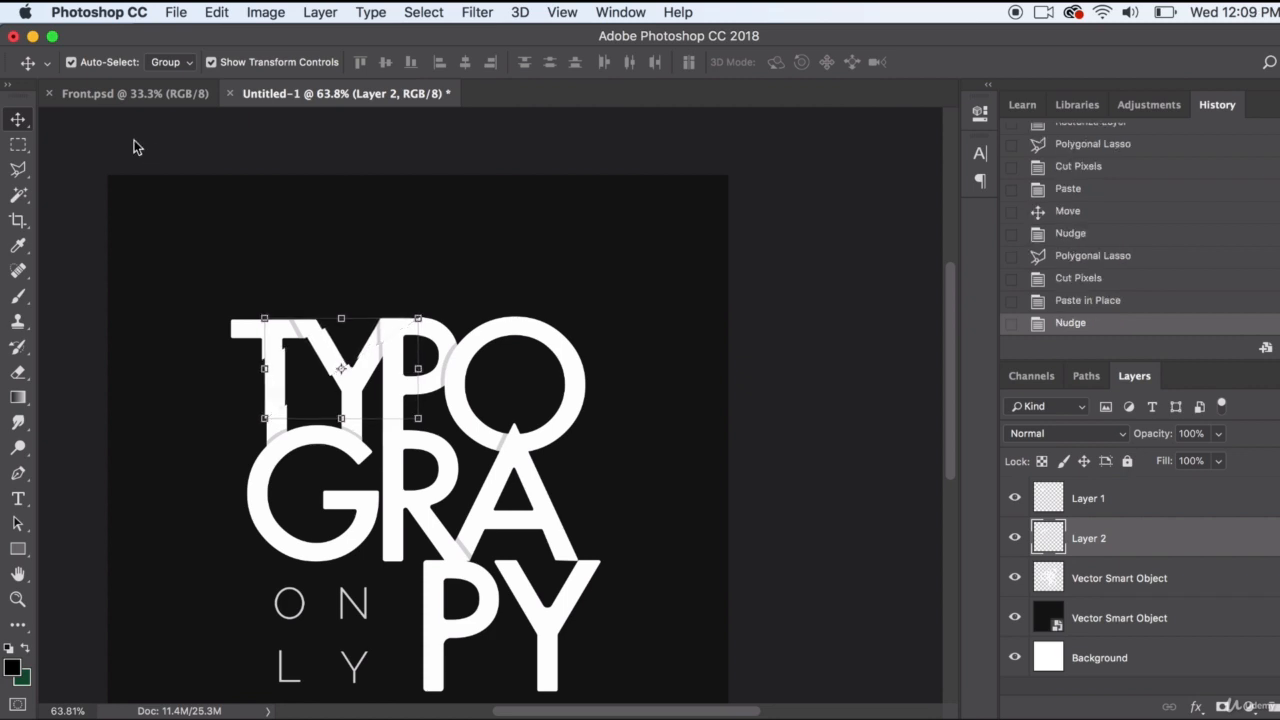
{"action": "key", "text": "Left"}
{"action": "key", "text": "Left"}
{"action": "key", "text": "Left"}
{"action": "key", "text": "Left"}
{"action": "key", "text": "Left"}
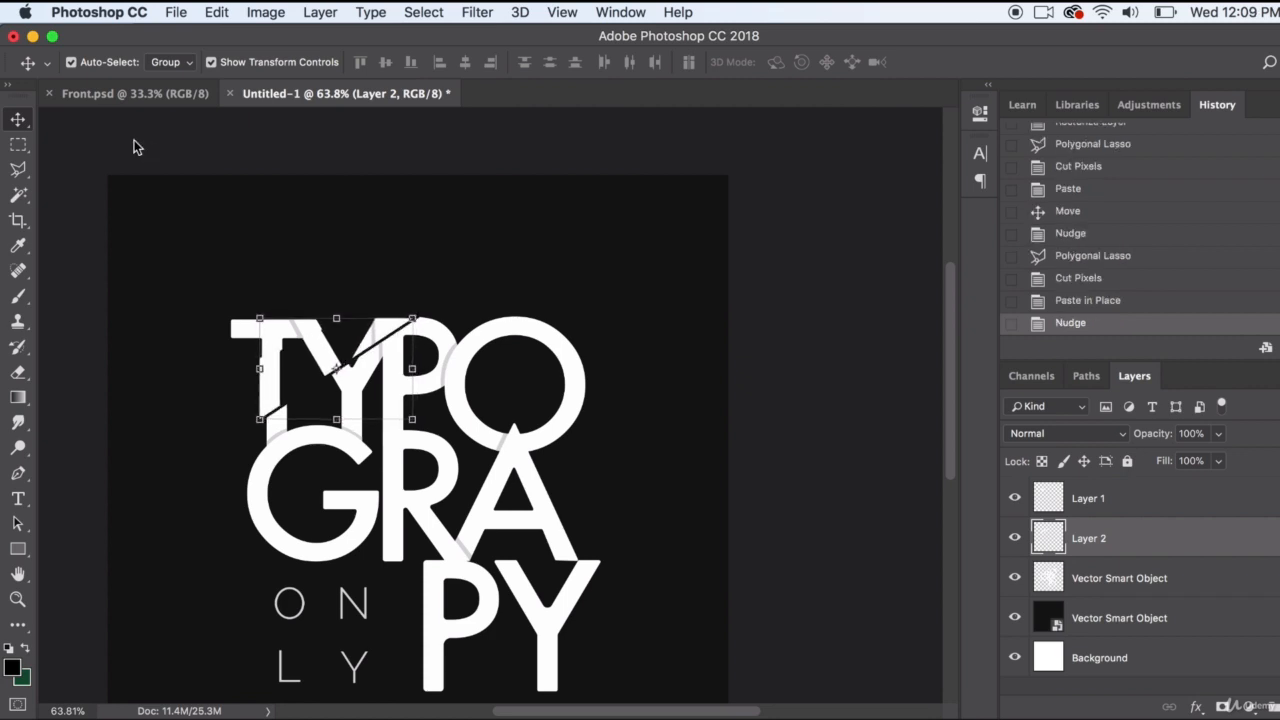
{"action": "key", "text": "Down"}
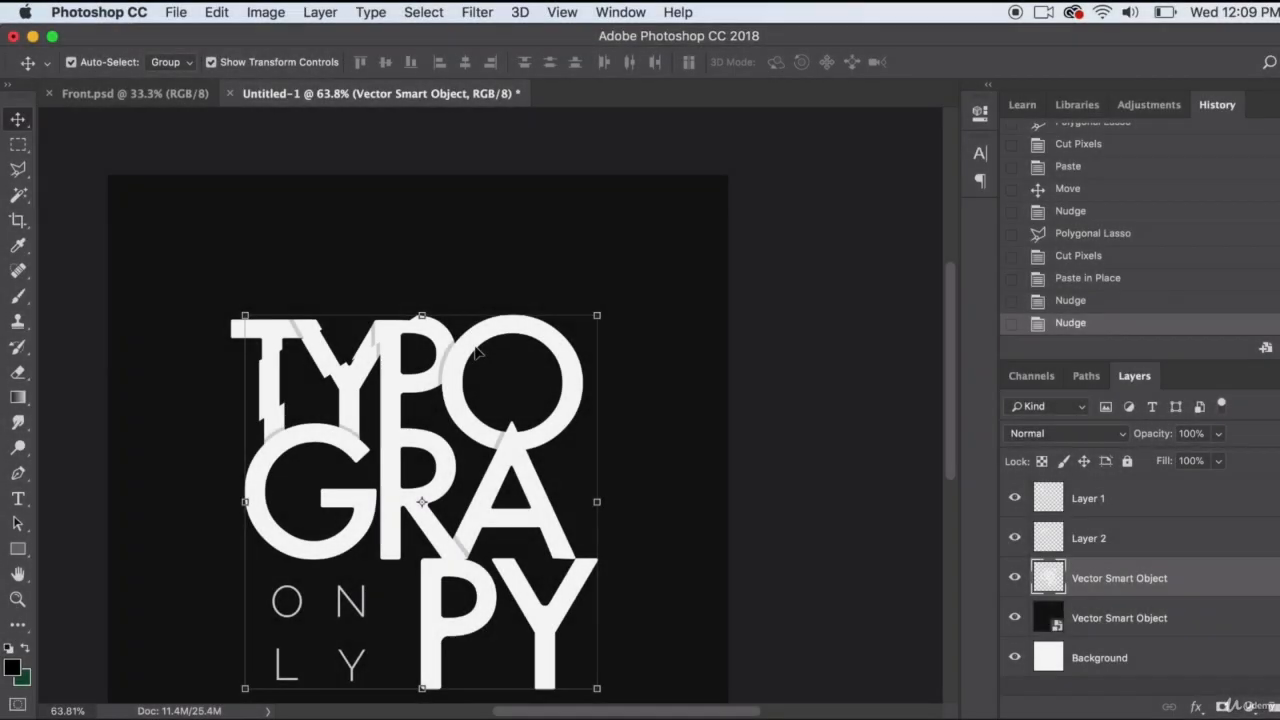
{"action": "left_click", "coordinate": [1079, 256]}
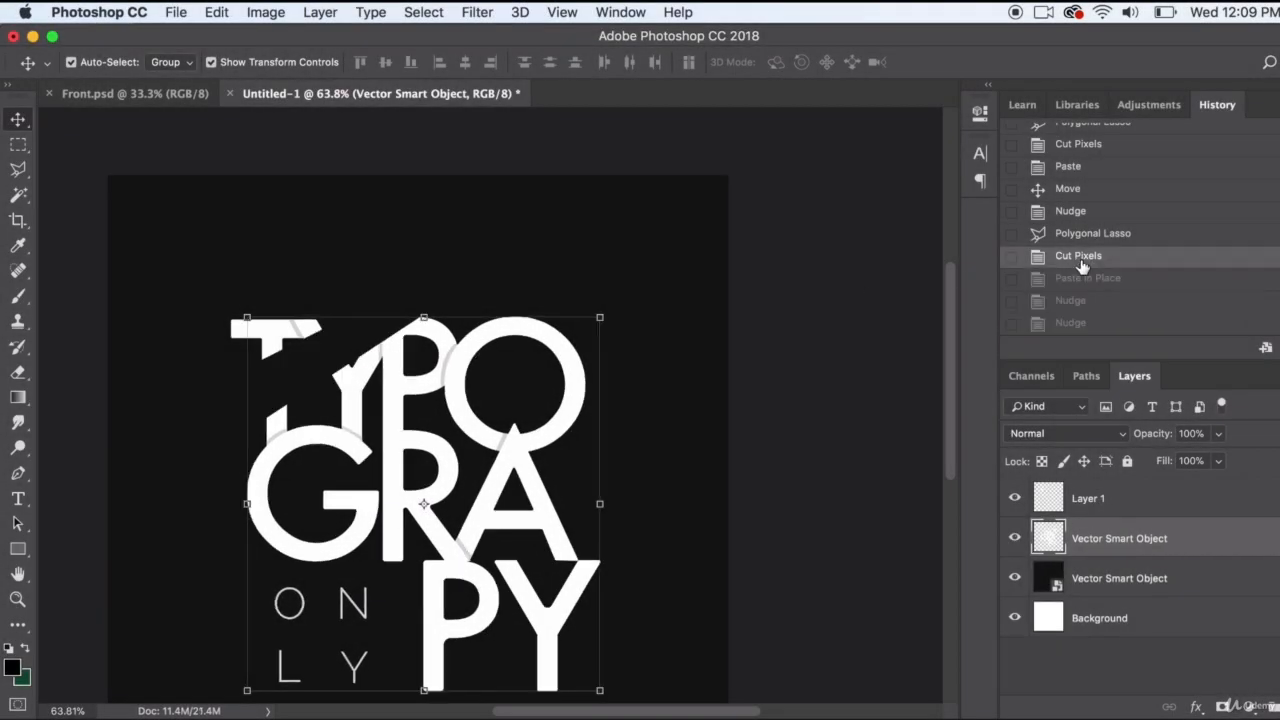
Restore the pasted-in-place slice from the history and nudge the remaining lettering layer slightly left
{"action": "left_click", "coordinate": [1085, 281]}
{"action": "left_click", "coordinate": [508, 333]}
{"action": "key", "text": "Left"}
{"action": "key", "text": "Left"}
{"action": "key", "text": "Left"}
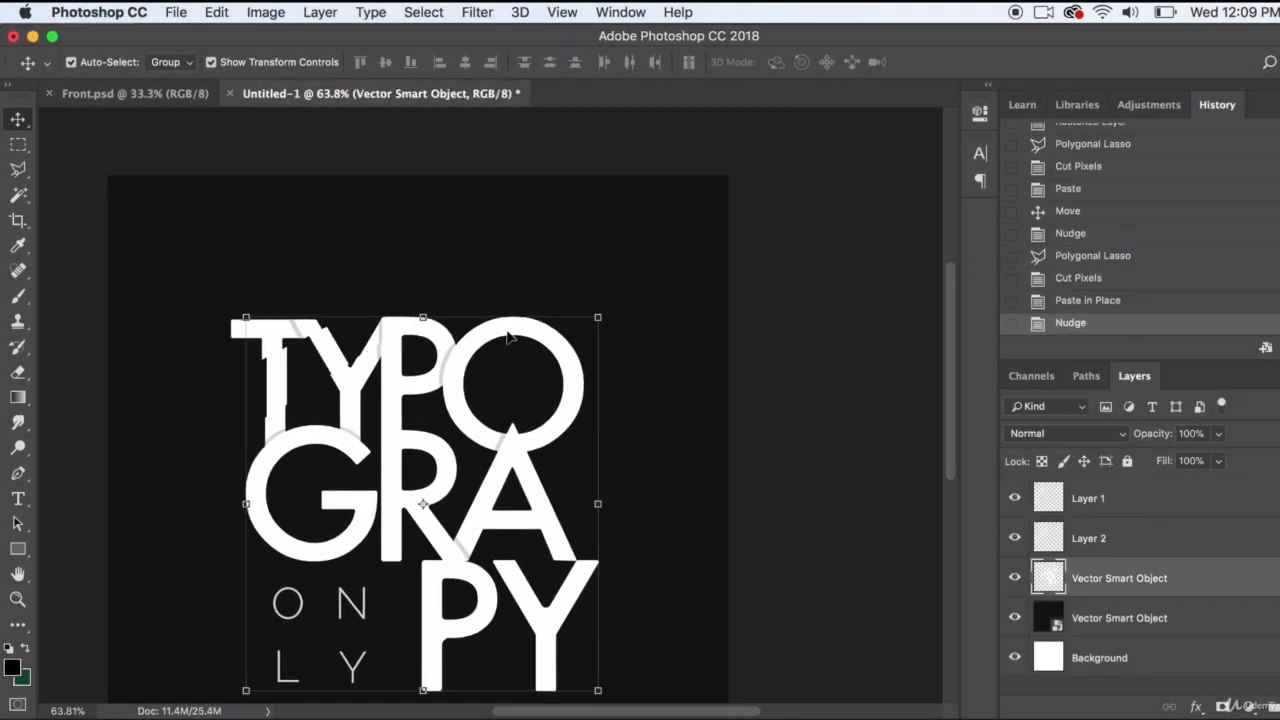
Draw a polygonal lasso selection around the lower lettering, with a diagonal edge running from below the G up across the top-row O
{"action": "left_click", "coordinate": [94, 214]}
{"action": "key", "text": "l"}
{"action": "left_click", "coordinate": [208, 563]}
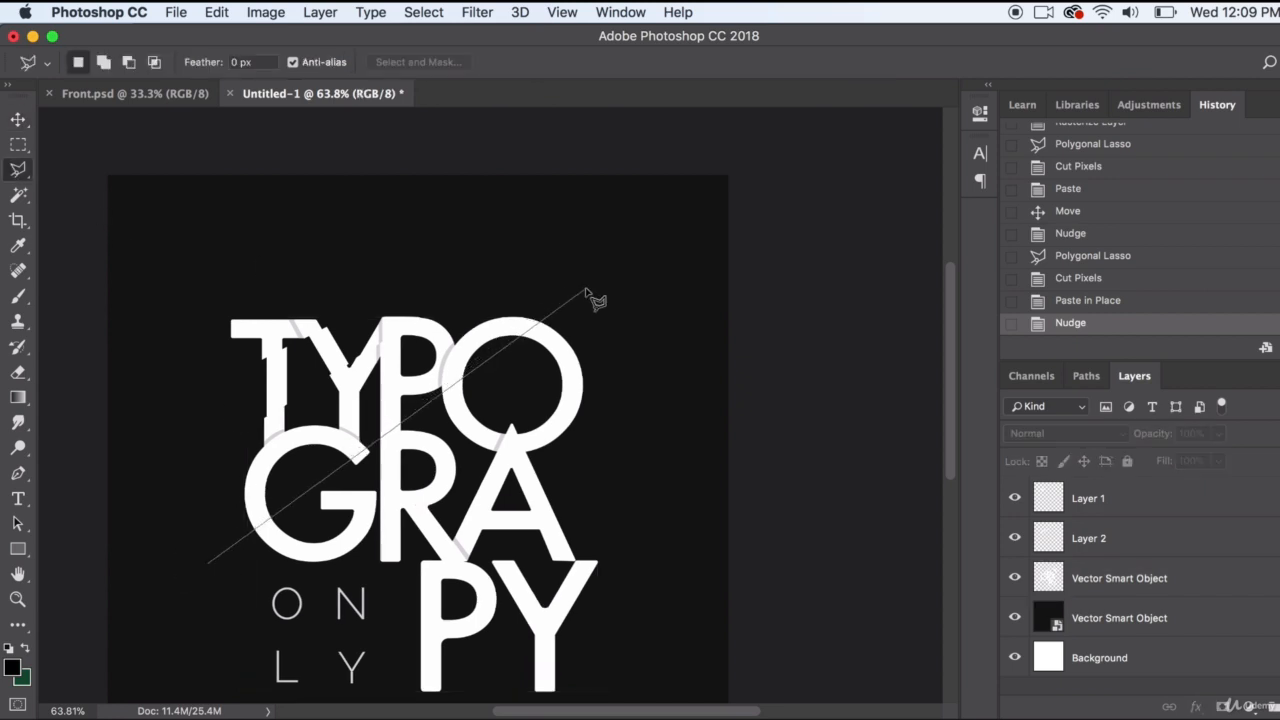
{"action": "left_click", "coordinate": [591, 292]}
{"action": "scroll", "coordinate": [596, 310], "scroll_direction": "down", "scroll_amount": 1}
{"action": "left_click", "coordinate": [660, 609]}
{"action": "left_click", "coordinate": [604, 682]}
{"action": "left_click", "coordinate": [260, 695]}
{"action": "double_click", "coordinate": [155, 574]}
Cut the selected lower slice out of the rasterized Vector Smart Object lettering layer
{"action": "left_click", "coordinate": [216, 13]}
{"action": "left_click", "coordinate": [1100, 541]}
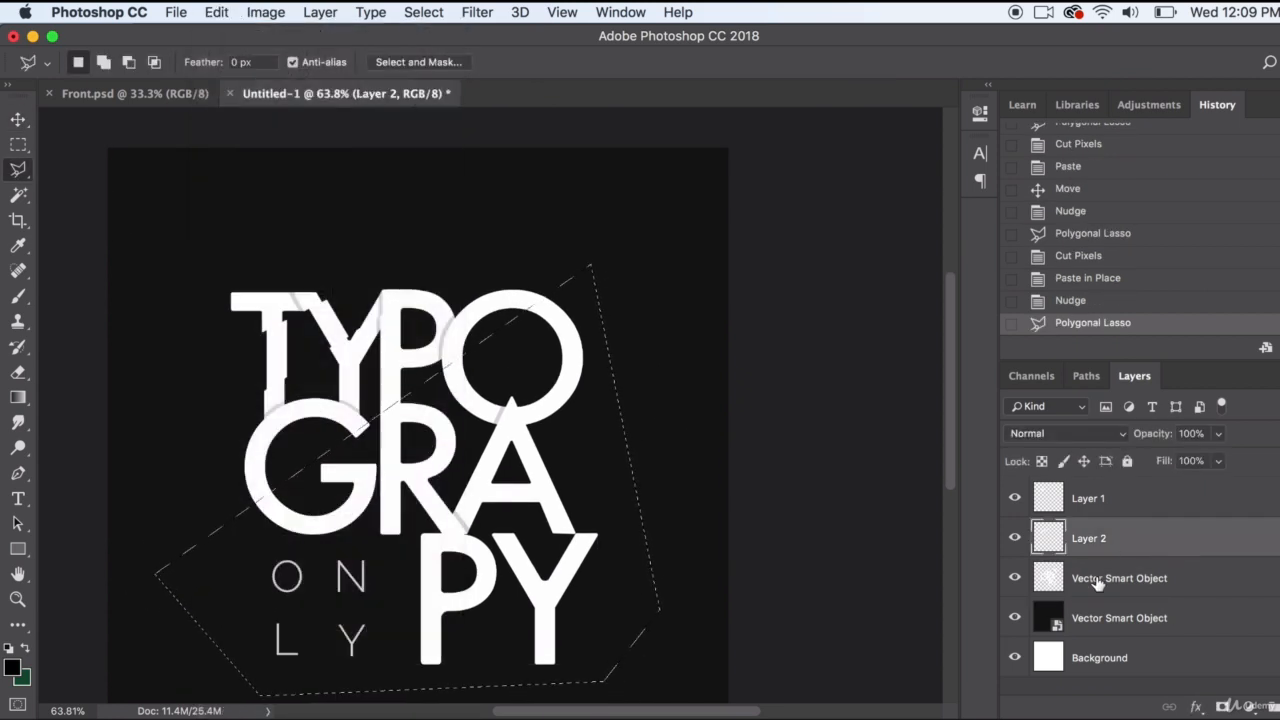
{"action": "left_click", "coordinate": [1097, 584]}
{"action": "left_click", "coordinate": [216, 13]}
{"action": "left_click", "coordinate": [223, 126]}
Paste the cut lower slice in place, nudge it slightly sideways, and deselect it
{"action": "left_click", "coordinate": [216, 13]}
{"action": "mouse_move", "coordinate": [334, 206]}
{"action": "left_click", "coordinate": [528, 229]}
{"action": "key", "text": "v"}
{"action": "key", "text": "Left"}
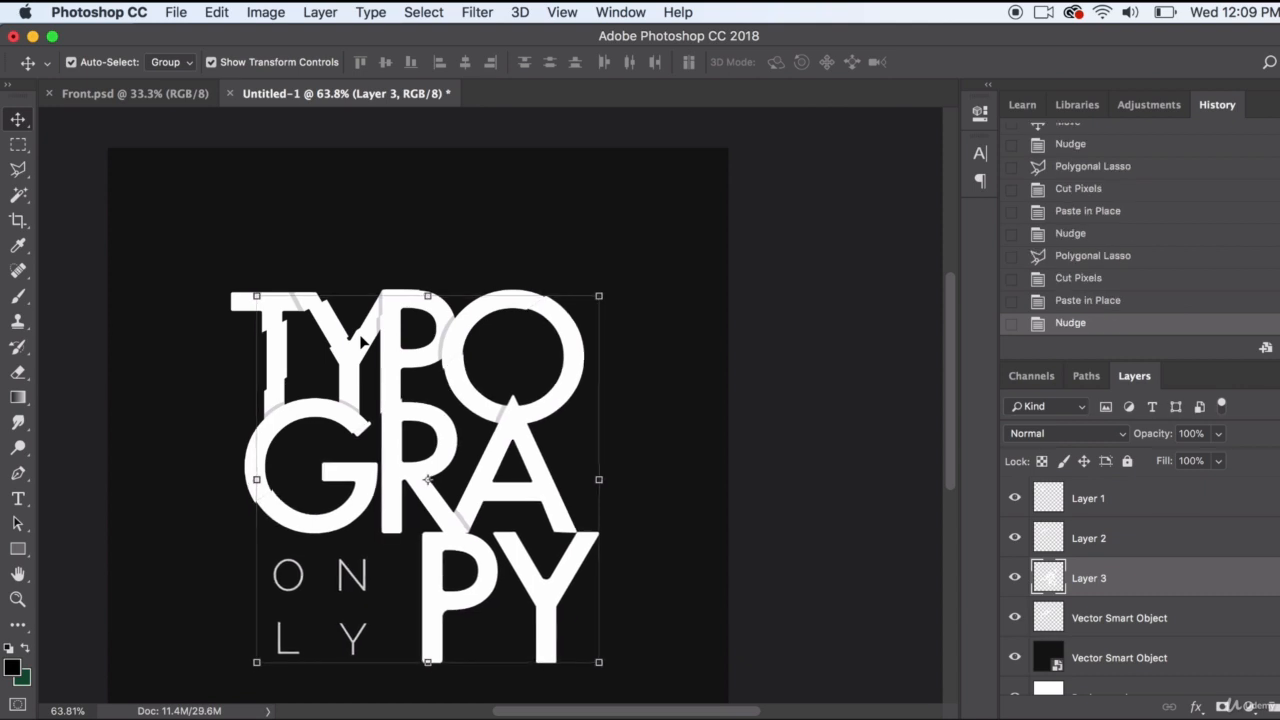
{"action": "left_click", "coordinate": [217, 271]}
Draw a polygonal lasso selection around the PY letters, with a diagonal edge cutting across the P and the A's foot
{"action": "key", "text": "l"}
{"action": "left_click", "coordinate": [398, 612]}
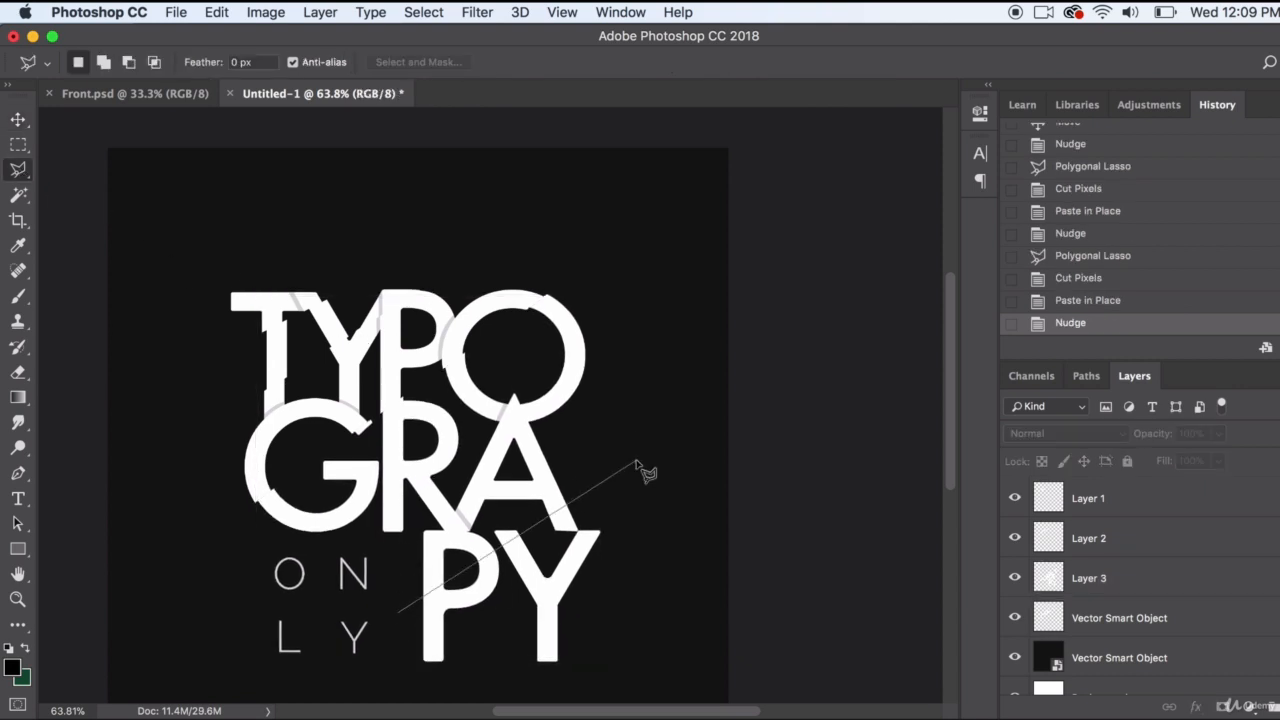
{"action": "left_click", "coordinate": [624, 397]}
{"action": "left_click", "coordinate": [682, 629]}
{"action": "left_click", "coordinate": [612, 702]}
{"action": "left_click", "coordinate": [409, 695]}
{"action": "left_click", "coordinate": [396, 611]}
Cut the selected PY slice out of Layer 3
{"action": "left_click", "coordinate": [1096, 577]}
{"action": "left_click", "coordinate": [216, 13]}
{"action": "left_click", "coordinate": [246, 138]}
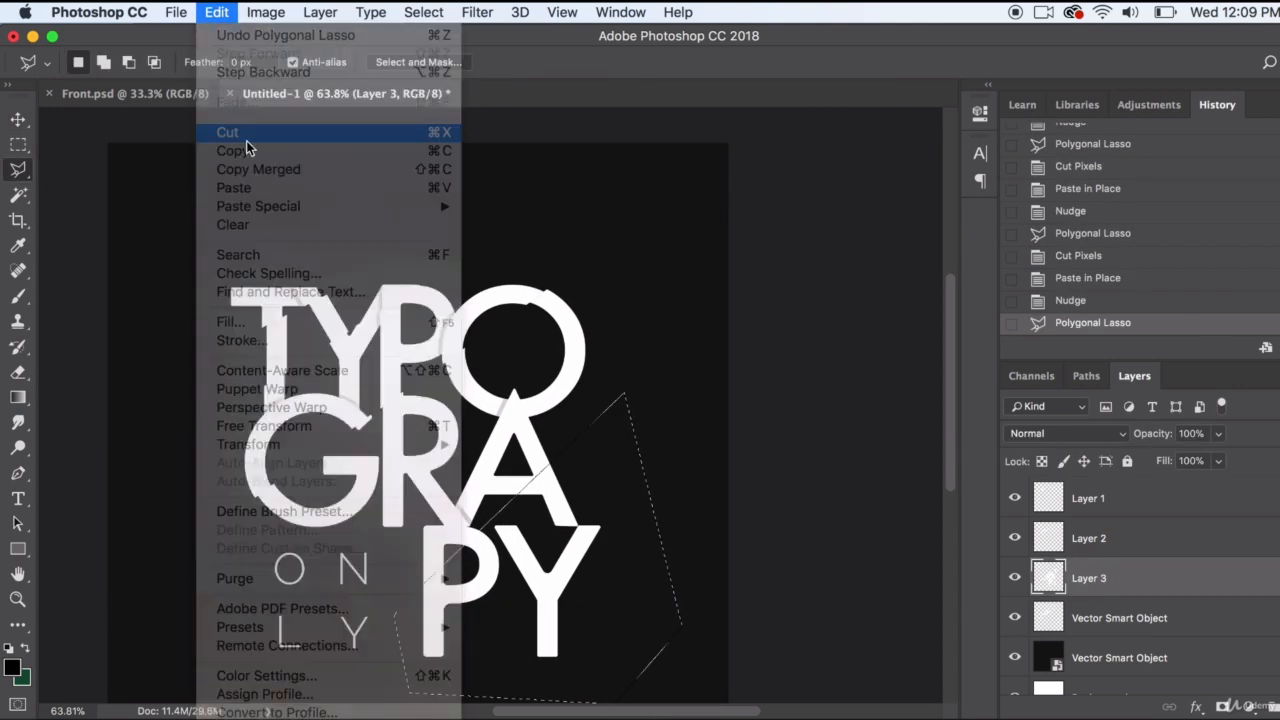
Paste the PY slice in place on its own layer and nudge it slightly left
{"action": "left_click", "coordinate": [216, 13]}
{"action": "mouse_move", "coordinate": [286, 206]}
{"action": "left_click", "coordinate": [528, 232]}
{"action": "key", "text": "v"}
{"action": "key", "text": "Left"}
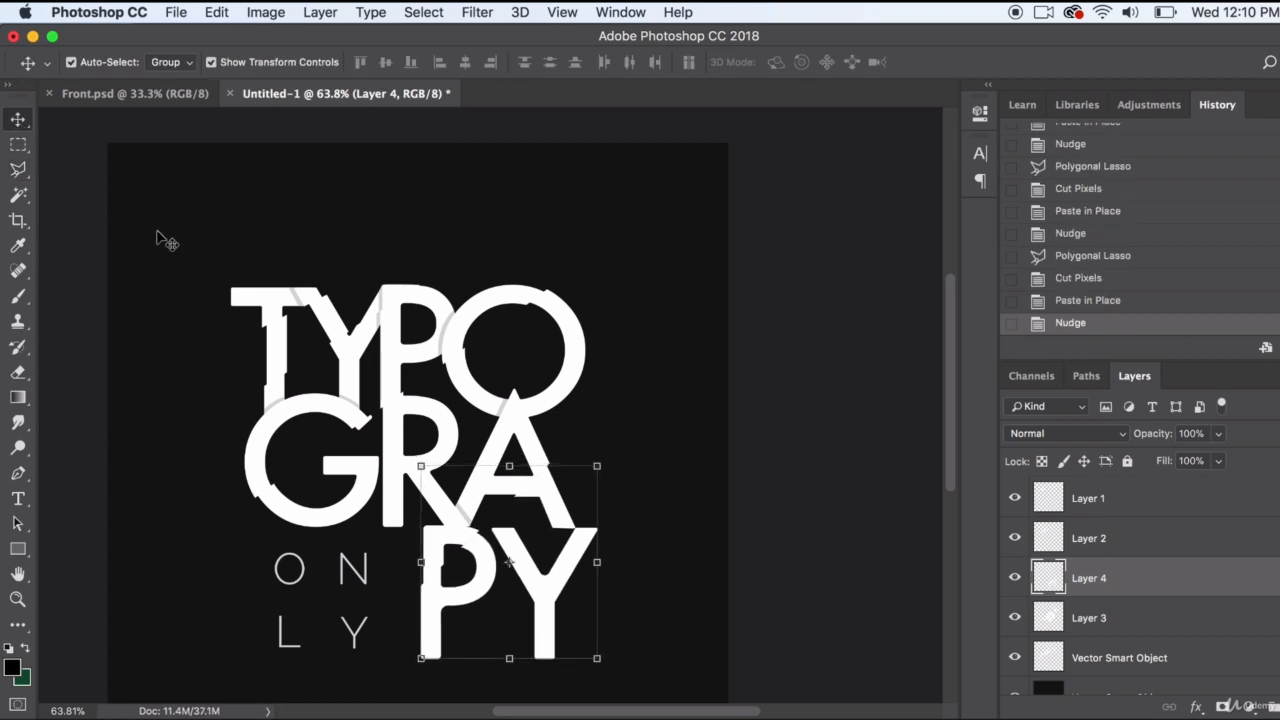
Spread the slices apart by moving the T slice left, the PY slice right and down, and the middle slice right
{"action": "left_click", "coordinate": [533, 308]}
{"action": "left_click_drag", "start_coordinate": [273, 308], "coordinate": [262, 305]}
{"action": "left_click_drag", "start_coordinate": [483, 561], "coordinate": [497, 567]}
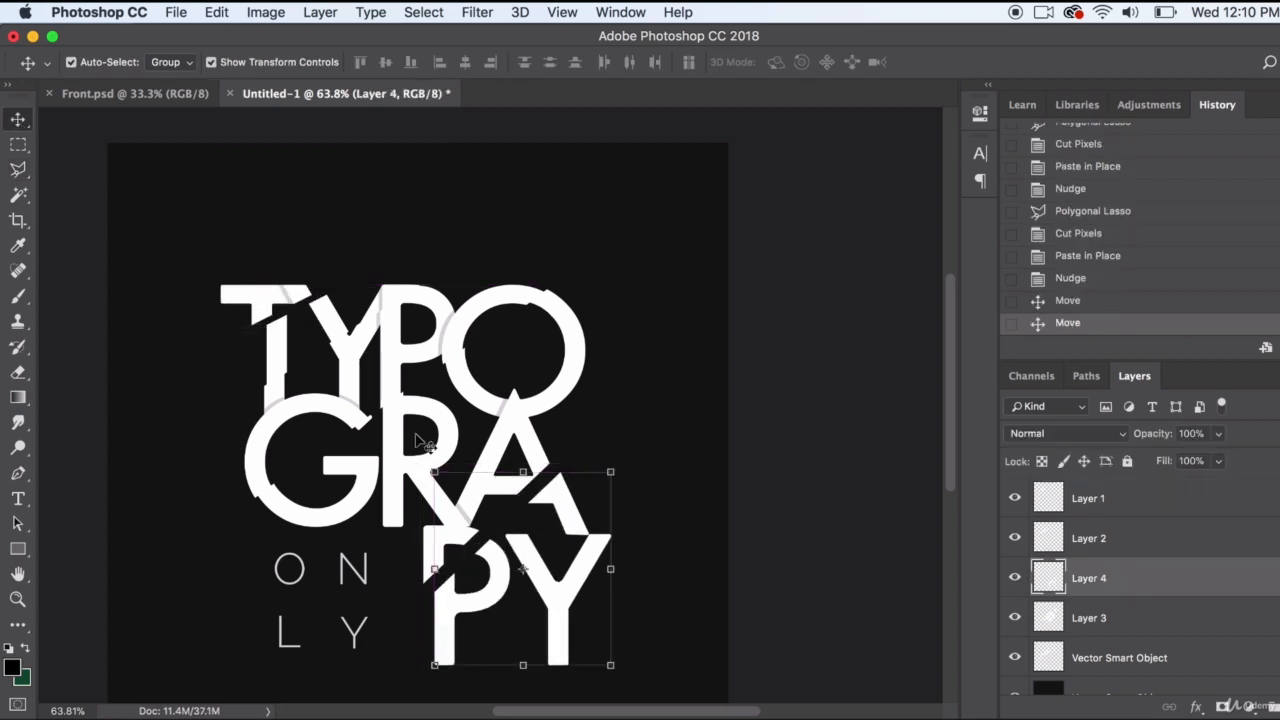
{"action": "left_click_drag", "start_coordinate": [418, 438], "coordinate": [427, 441]}
Select the word ONLY with a rectangular marquee and cut it out of Layer 3
{"action": "key", "text": "m"}
{"action": "left_click_drag", "start_coordinate": [261, 543], "coordinate": [405, 675]}
{"action": "left_click", "coordinate": [216, 13]}
{"action": "left_click", "coordinate": [240, 133]}
Paste the ONLY text on its own layer and position it in the space beneath the G
{"action": "left_click", "coordinate": [216, 13]}
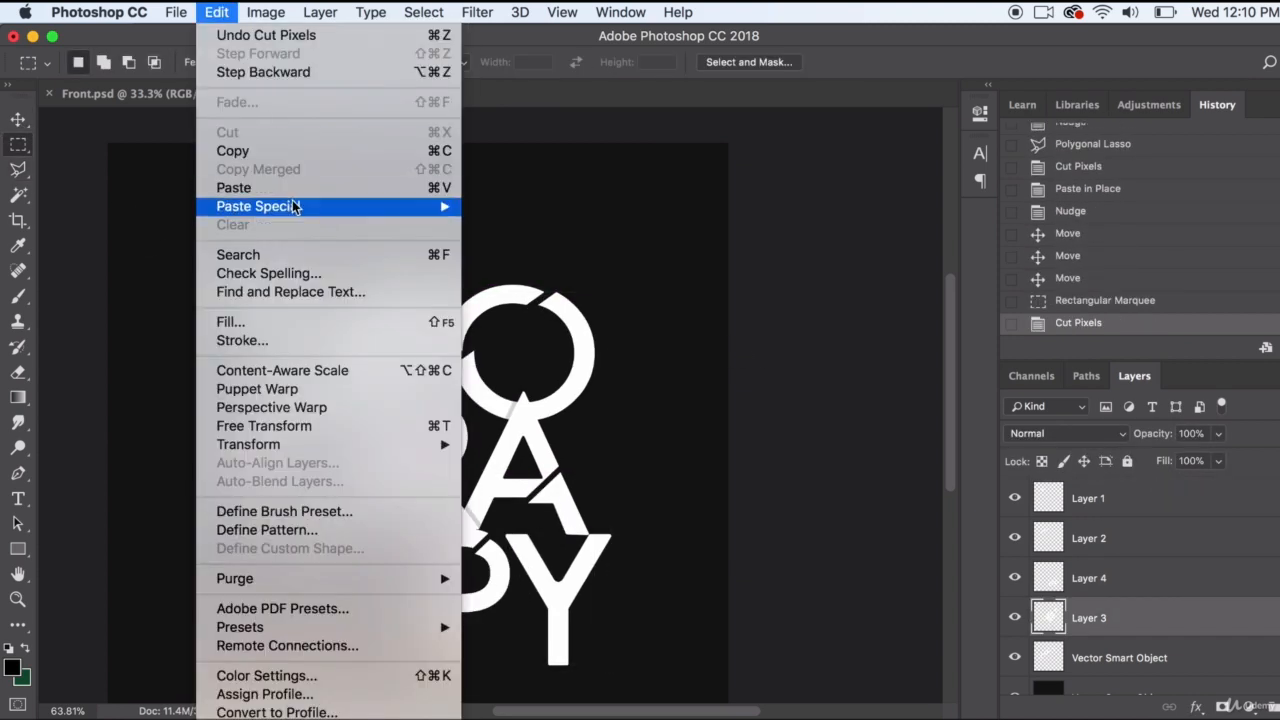
{"action": "left_click", "coordinate": [240, 188]}
{"action": "key", "text": "v"}
{"action": "left_click_drag", "start_coordinate": [395, 390], "coordinate": [290, 567]}
{"action": "left_click_drag", "start_coordinate": [377, 479], "coordinate": [376, 479]}
Reposition the top T slice and the T and Y slice beneath it to open diagonal gaps, and deselect them
{"action": "left_click", "coordinate": [290, 314]}
{"action": "left_click_drag", "start_coordinate": [281, 299], "coordinate": [259, 279]}
{"action": "left_click_drag", "start_coordinate": [325, 306], "coordinate": [307, 277]}
{"action": "left_click", "coordinate": [274, 261]}
{"action": "left_click", "coordinate": [678, 416]}
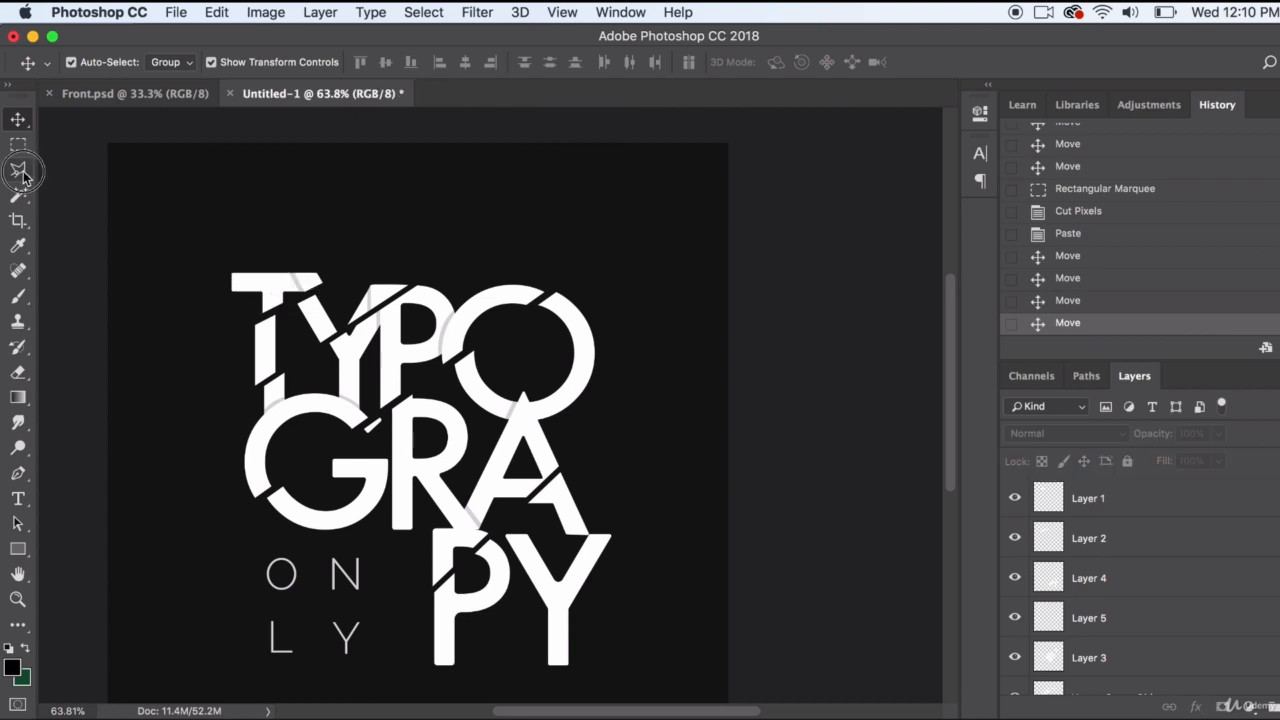
Draw a polygonal lasso selection around the foot of the last Y with a diagonal upper edge
{"action": "left_click", "coordinate": [23, 172]}
{"action": "left_click", "coordinate": [498, 677]}
{"action": "left_click", "coordinate": [629, 557]}
{"action": "left_click", "coordinate": [637, 653]}
Try to cut the selected Y foot out of Layer 3 and the rasterized Vector Smart Object layer
{"action": "scroll", "coordinate": [1117, 615], "scroll_direction": "down", "scroll_amount": 5}
{"action": "left_click", "coordinate": [1115, 560]}
{"action": "left_click", "coordinate": [217, 13]}
{"action": "left_click", "coordinate": [229, 134]}
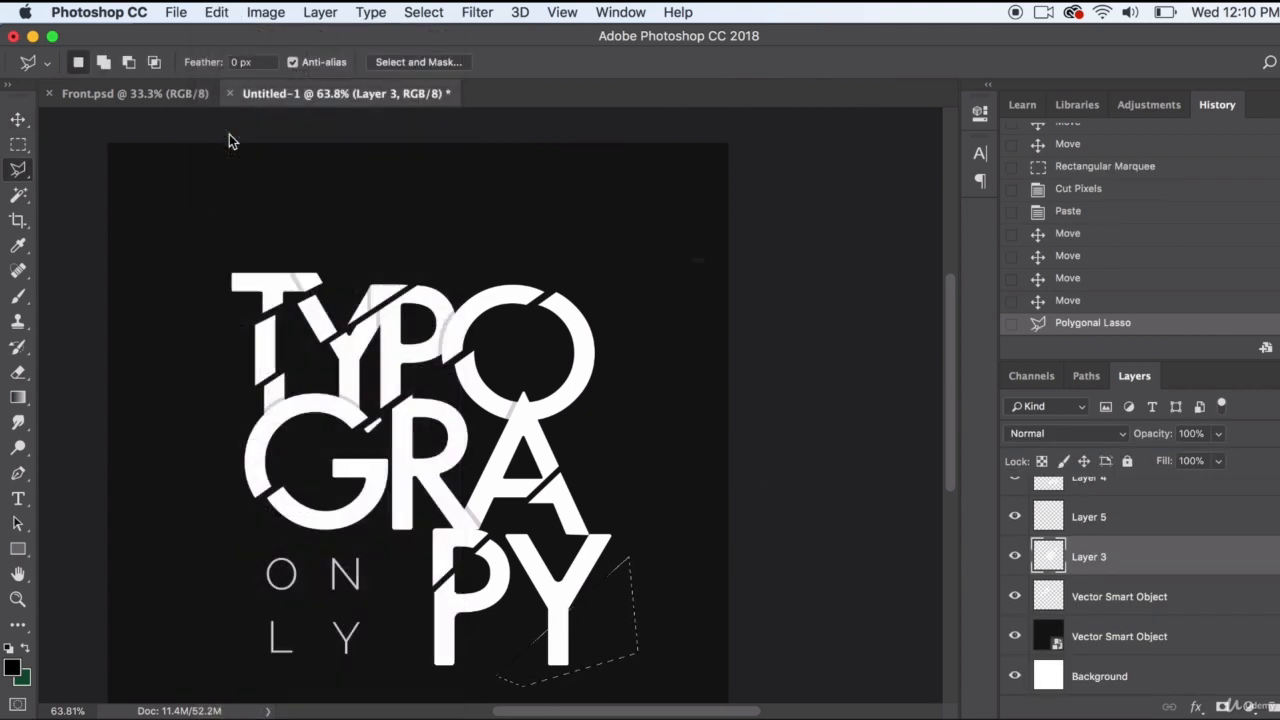
{"action": "left_click", "coordinate": [812, 349]}
{"action": "left_click", "coordinate": [1103, 601]}
{"action": "left_click", "coordinate": [217, 13]}
{"action": "left_click", "coordinate": [228, 131]}
{"action": "left_click", "coordinate": [812, 349]}
Check the layers' visibility to find the PY slice and cut the selected Y foot out of Layer 4
{"action": "left_click", "coordinate": [1017, 520]}
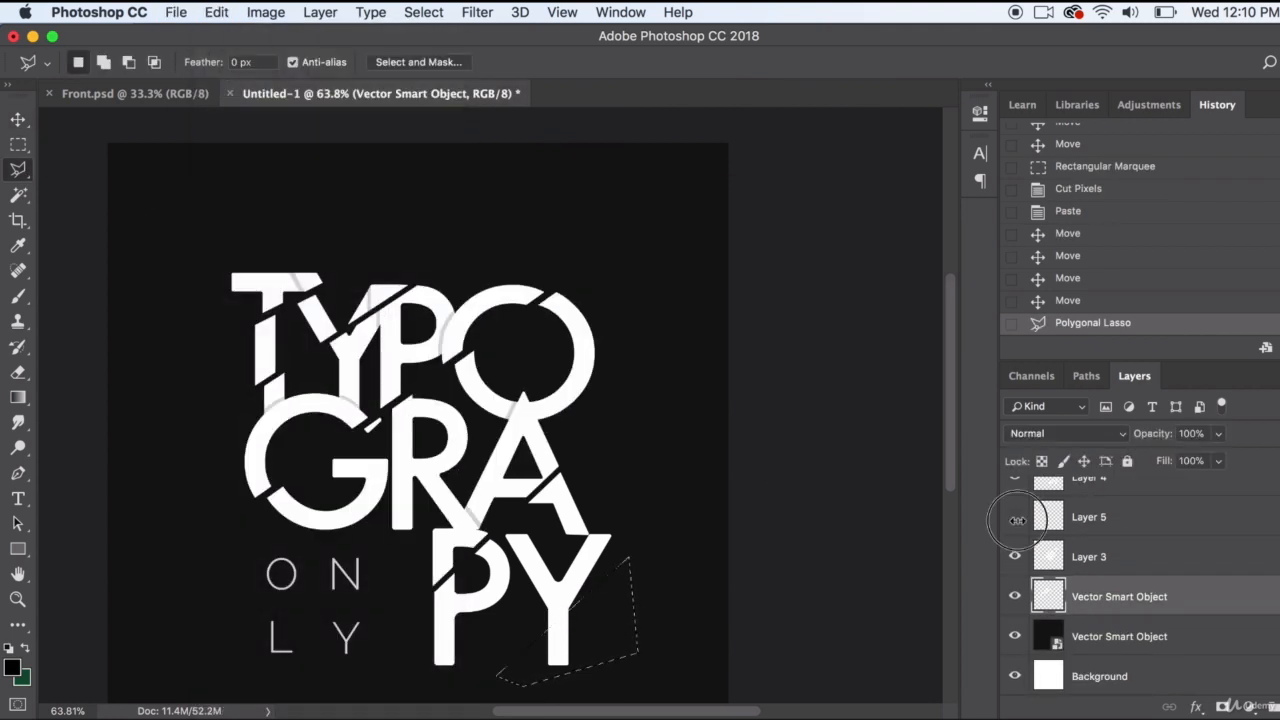
{"action": "scroll", "coordinate": [1017, 520], "scroll_direction": "up", "scroll_amount": 2}
{"action": "left_click", "coordinate": [1015, 520]}
{"action": "left_click", "coordinate": [1015, 520]}
{"action": "left_click", "coordinate": [1105, 522]}
{"action": "left_click", "coordinate": [197, 11]}
{"action": "left_click", "coordinate": [228, 131]}
Paste the Y foot in place, nudge it slightly down to leave a thin diagonal gap, and deselect it
{"action": "left_click", "coordinate": [213, 11]}
{"action": "left_click", "coordinate": [530, 207]}
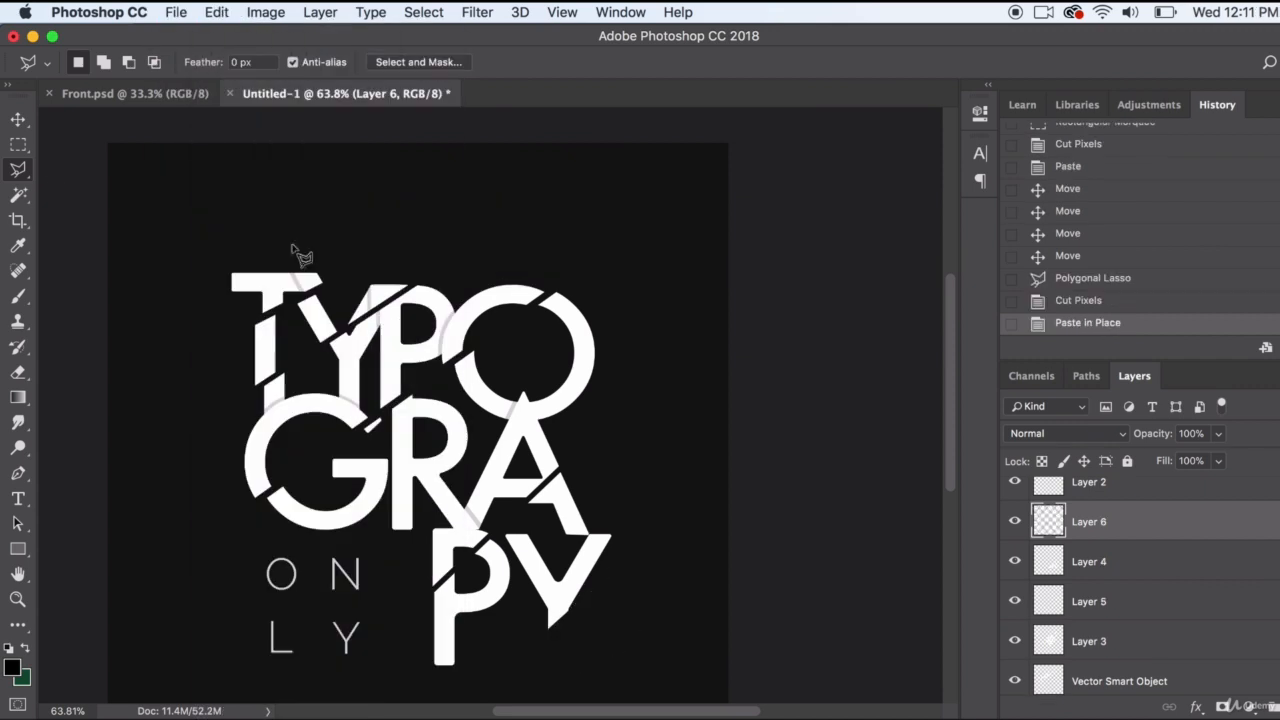
{"action": "key", "text": "v"}
{"action": "key", "text": "Down"}
{"action": "key", "text": "Down"}
{"action": "key", "text": "Down"}
{"action": "left_click", "coordinate": [876, 408]}
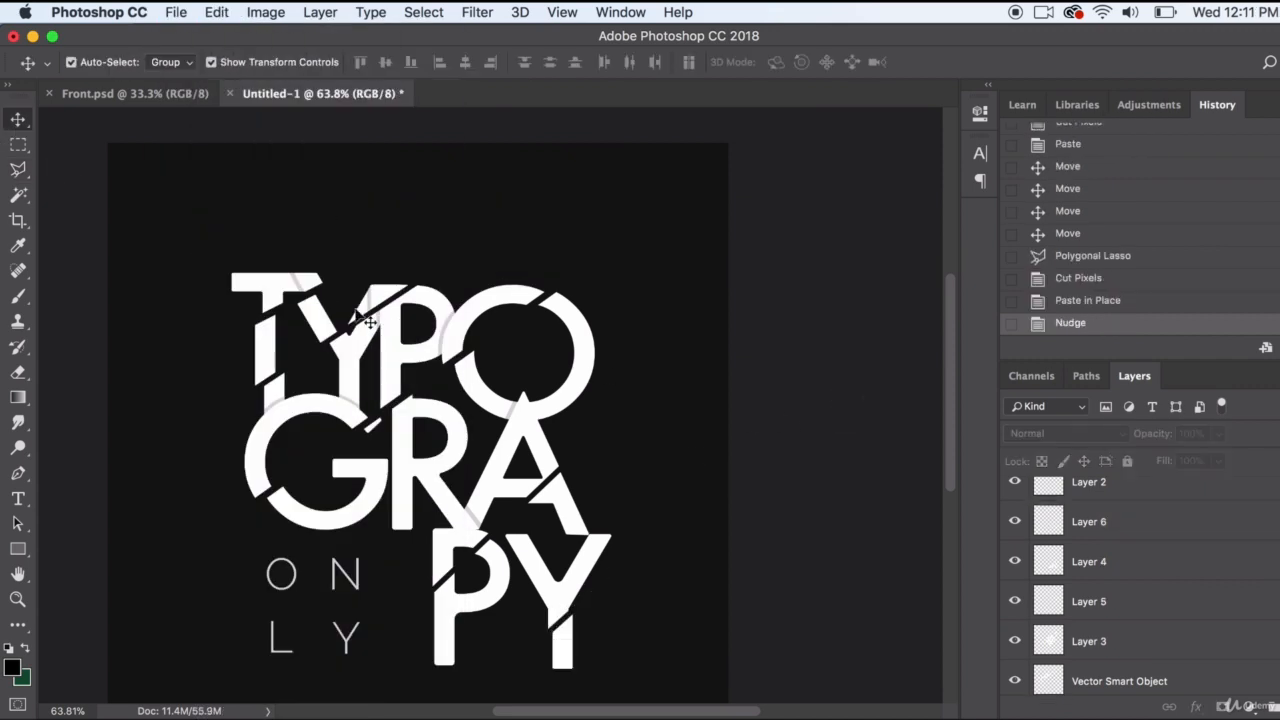
Move the T slice down and left to meet its stem, fine-tune it with a nudge, and deselect it
{"action": "mouse_move", "coordinate": [320, 292]}
{"action": "left_mouse_down"}
{"action": "mouse_move", "coordinate": [308, 240]}
{"action": "mouse_move", "coordinate": [311, 302]}
{"action": "left_mouse_up"}
{"action": "left_click", "coordinate": [885, 256]}
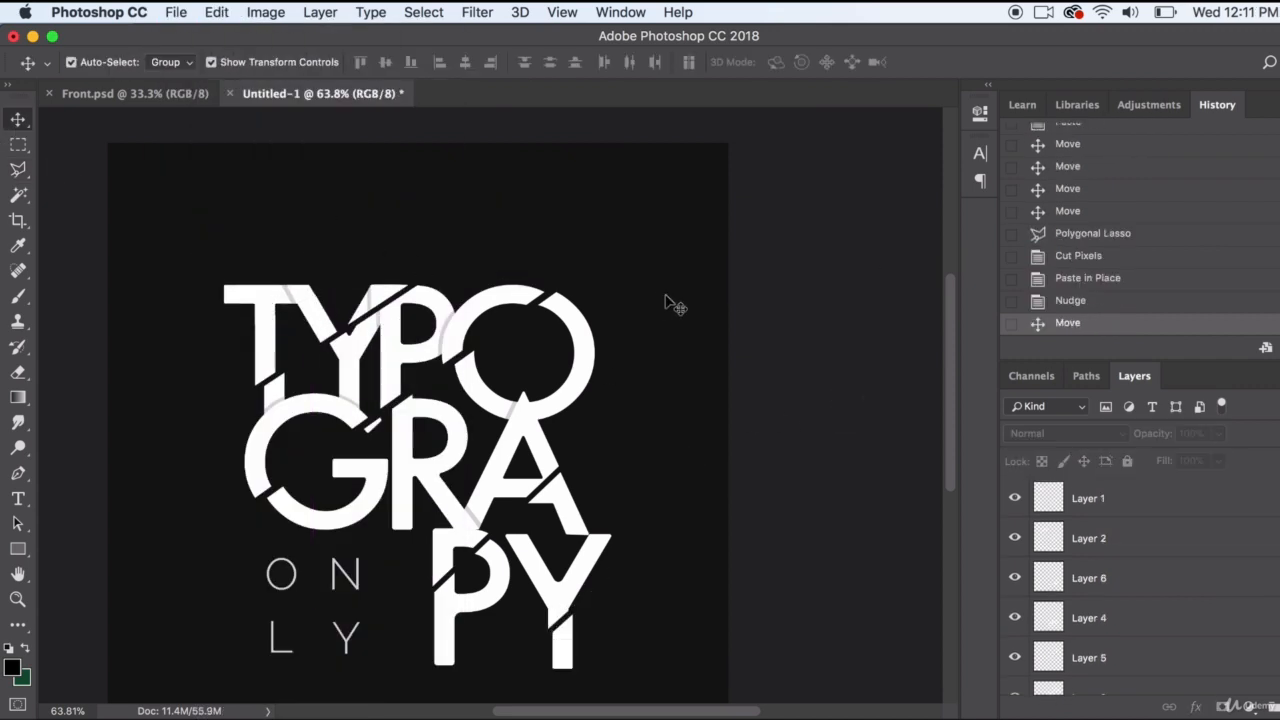
{"action": "left_click", "coordinate": [288, 296]}
{"action": "key", "text": "Down"}
{"action": "left_click", "coordinate": [782, 403]}
Rotate the remaining Vector Smart Object slice with the upper G and P by about 1.05°
{"action": "left_click", "coordinate": [431, 345]}
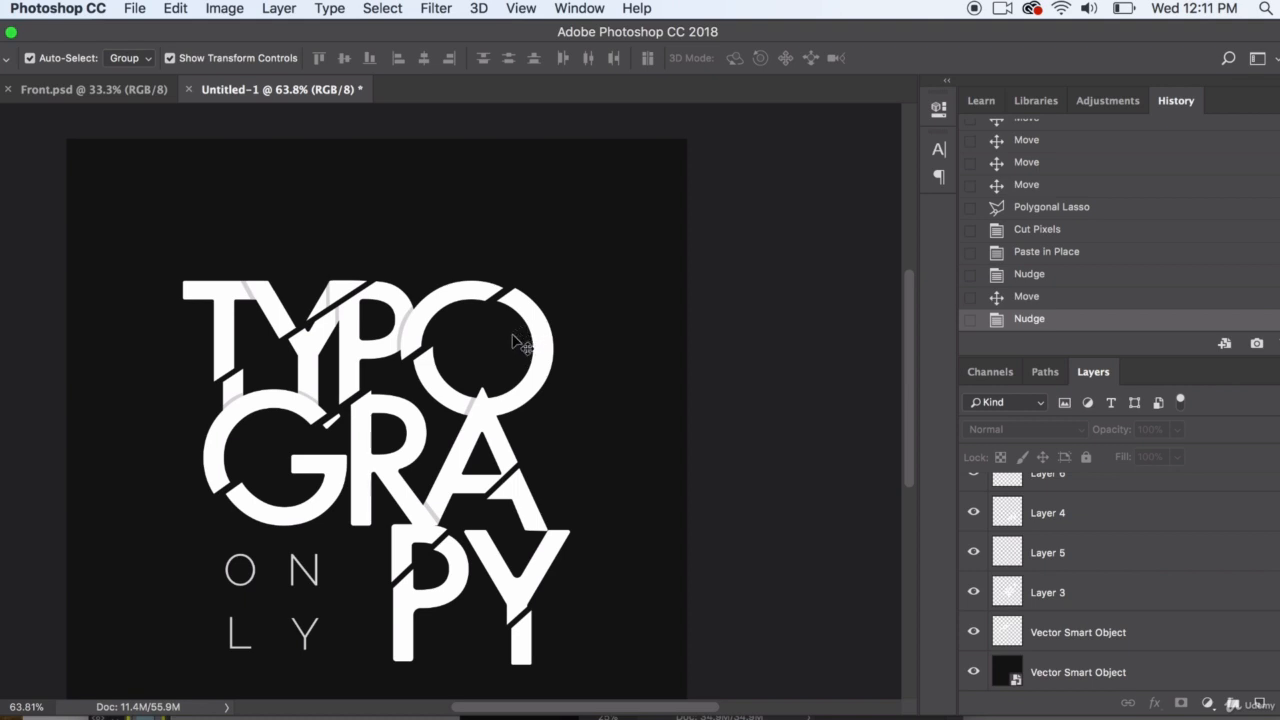
{"action": "left_click", "coordinate": [428, 322]}
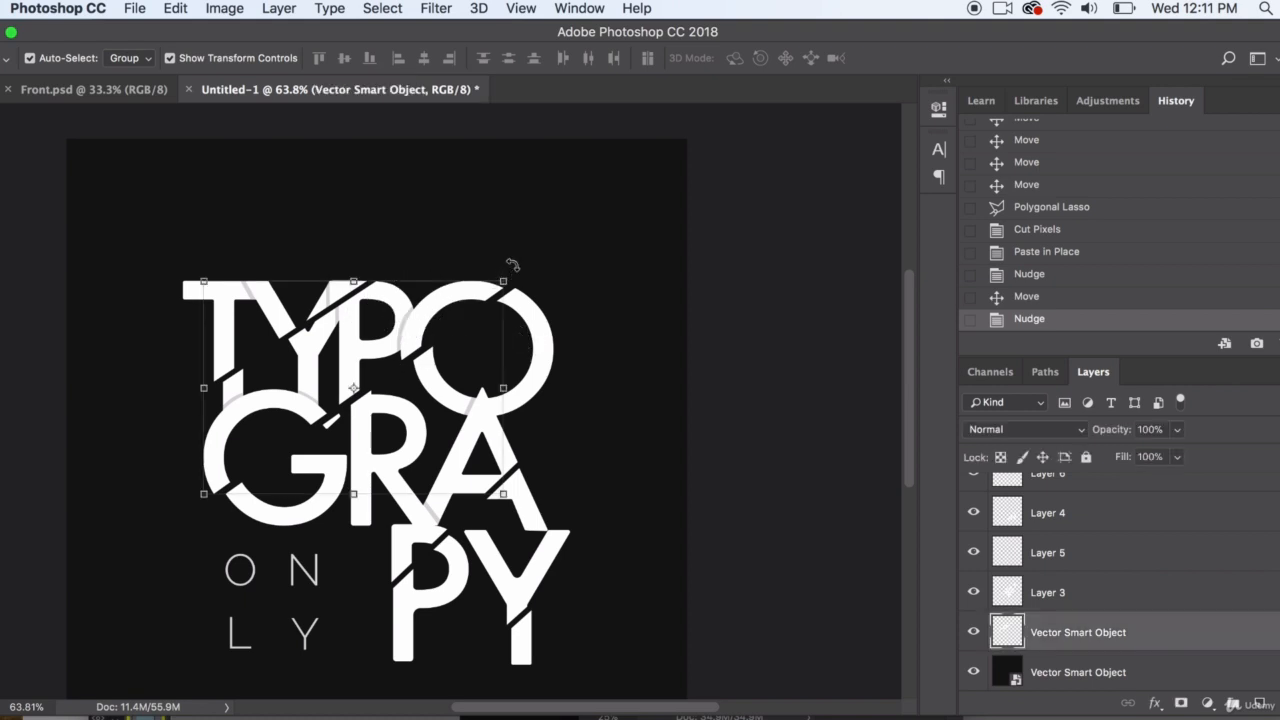
{"action": "mouse_move", "coordinate": [512, 264]}
{"action": "left_mouse_down"}
{"action": "mouse_move", "coordinate": [515, 276]}
{"action": "mouse_move", "coordinate": [510, 266]}
{"action": "left_mouse_up"}
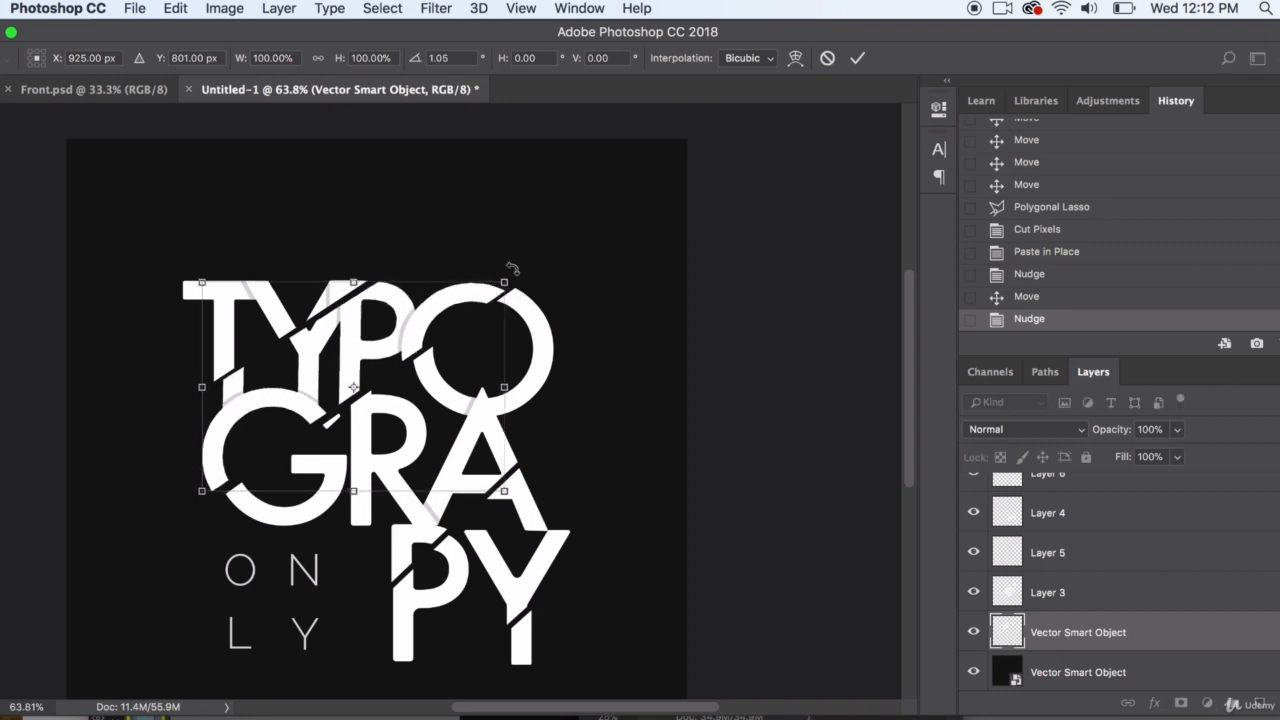
{"action": "key", "text": "Return"}
Rotate the PY slice on Layer 4 by about -1.2° and deselect it
{"action": "left_click", "coordinate": [541, 562]}
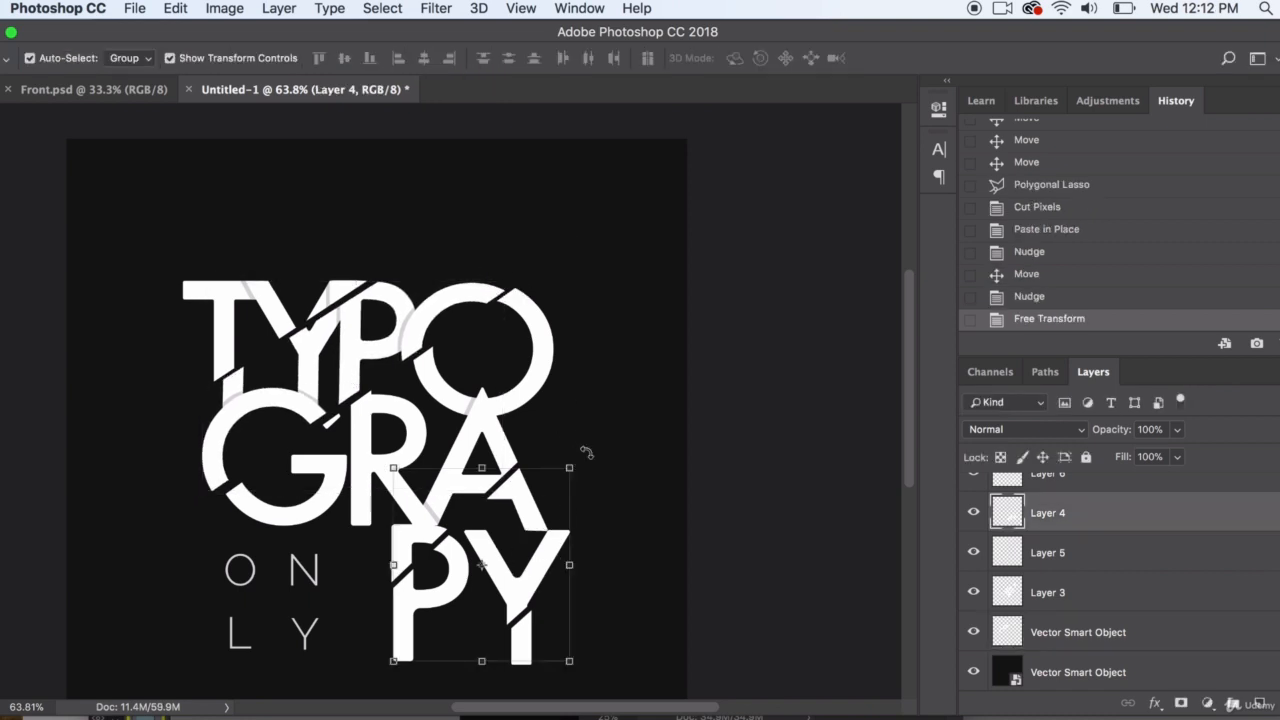
{"action": "left_click_drag", "start_coordinate": [586, 452], "coordinate": [584, 452]}
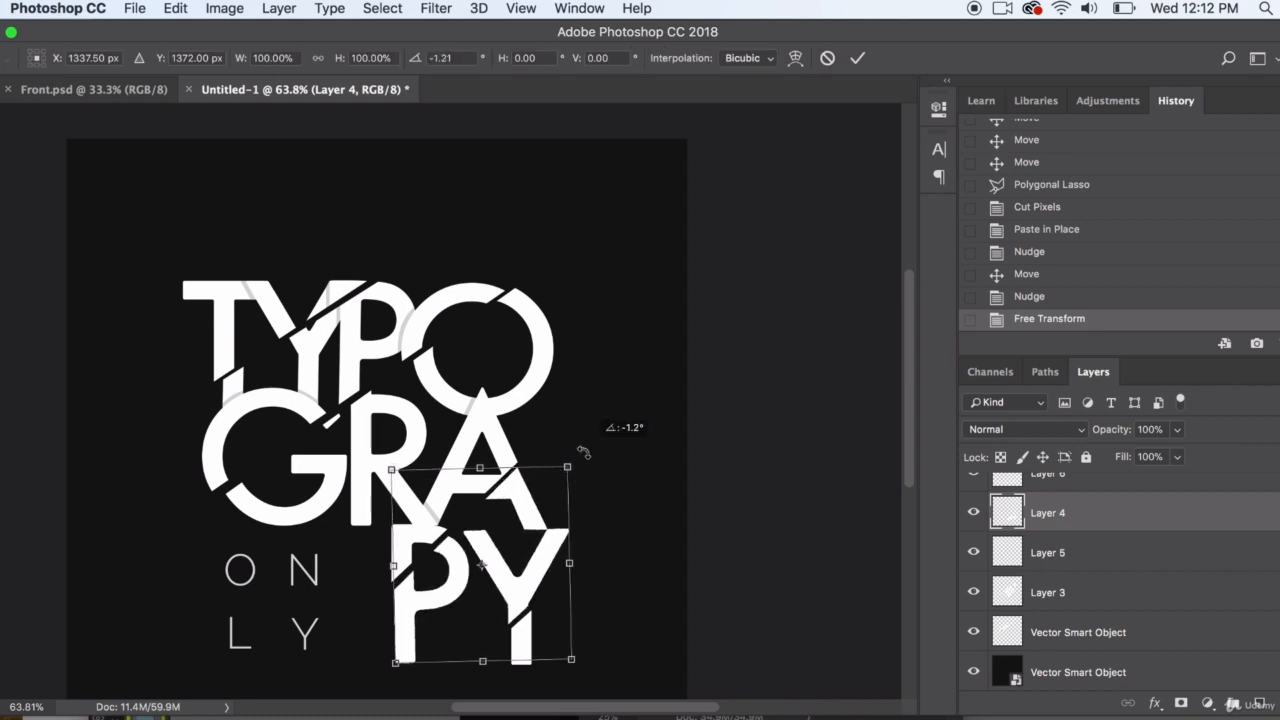
{"action": "key", "text": "Return"}
{"action": "left_click", "coordinate": [800, 370]}
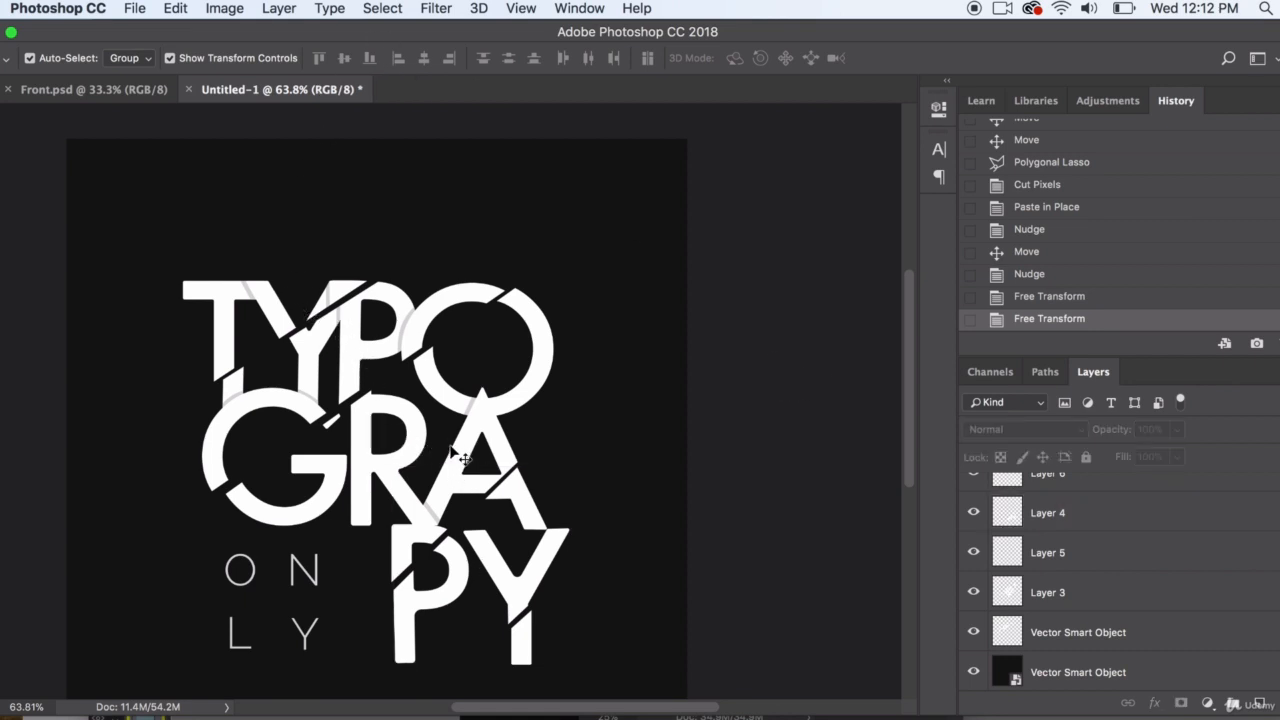
Outline the small stray fragment between the G and R on Layer 3 with the Polygonal Lasso
{"action": "left_click", "coordinate": [344, 446]}
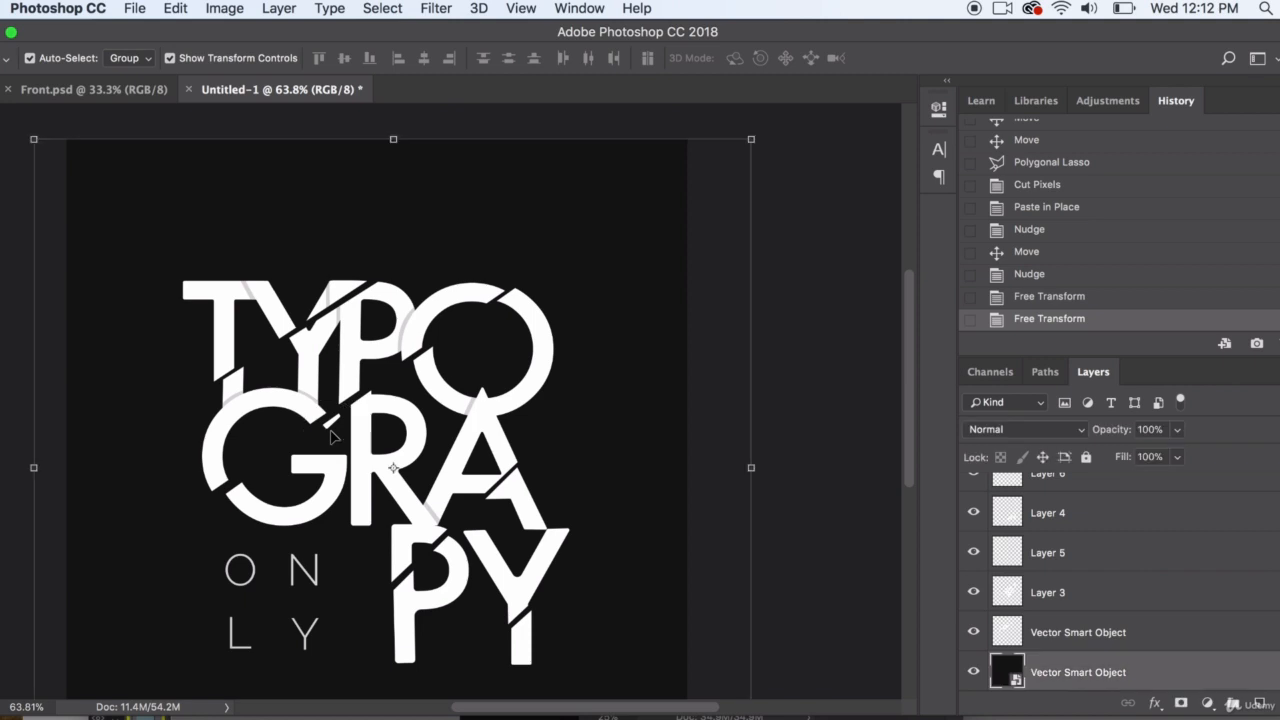
{"action": "left_click", "coordinate": [390, 436]}
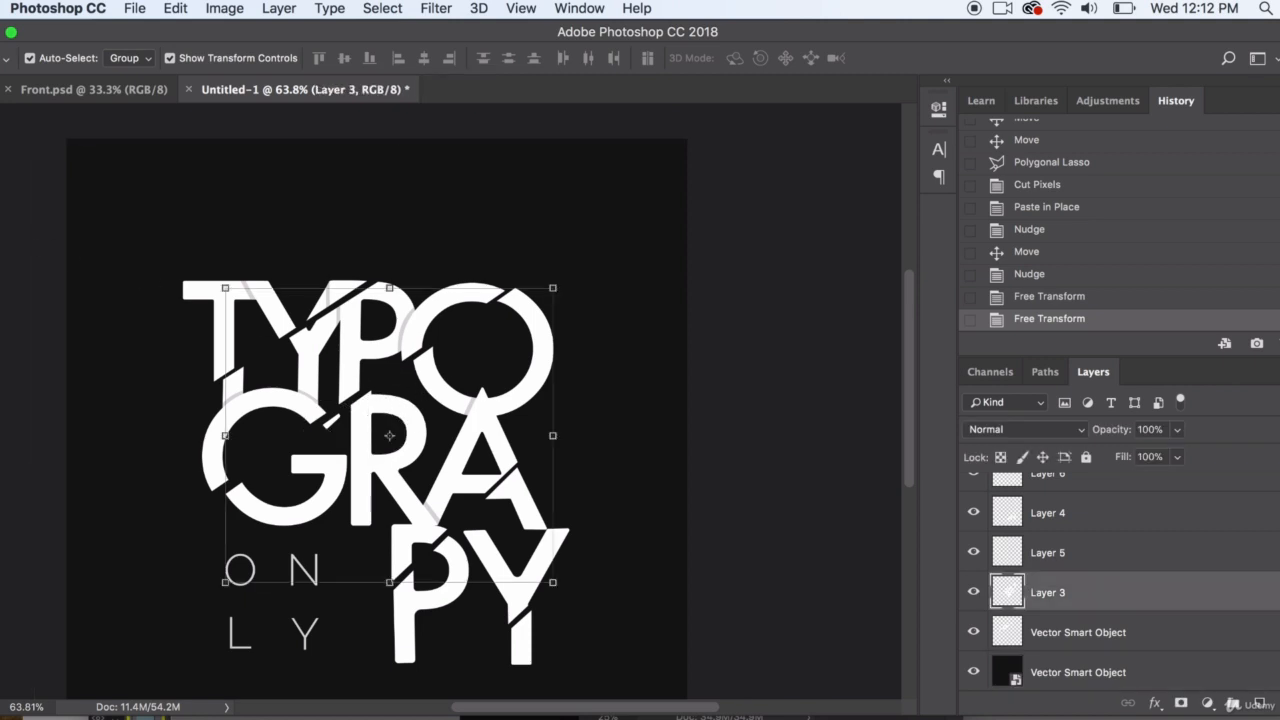
{"action": "key", "text": "l"}
{"action": "left_click", "coordinate": [318, 424]}
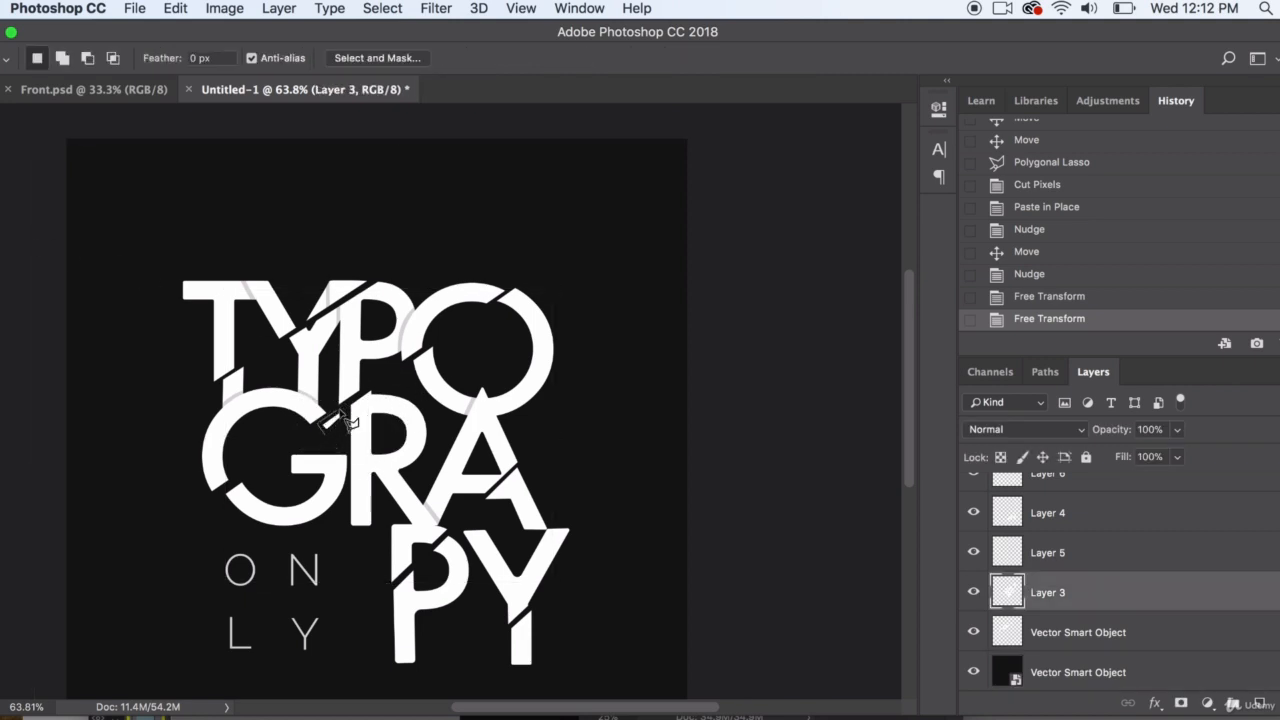
{"action": "left_click", "coordinate": [340, 408]}
{"action": "left_click", "coordinate": [344, 414]}
{"action": "left_click", "coordinate": [341, 432]}
{"action": "double_click", "coordinate": [328, 437]}
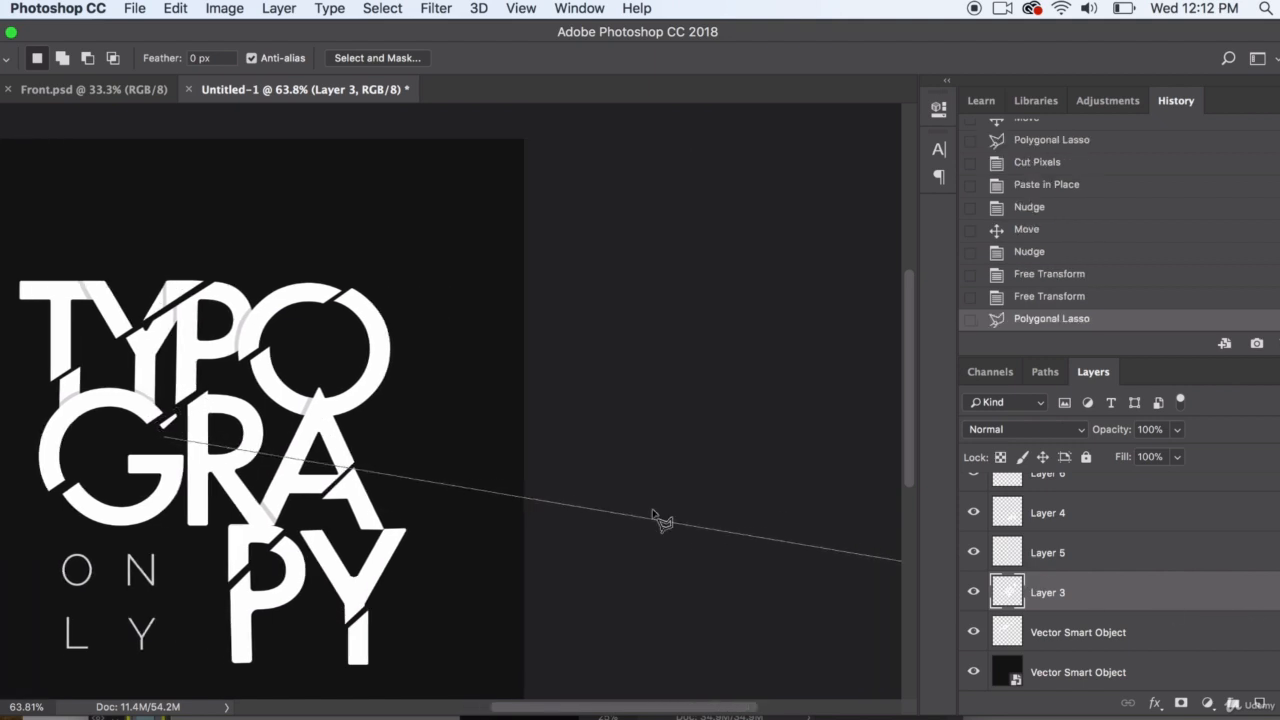
{"action": "double_click", "coordinate": [172, 444]}
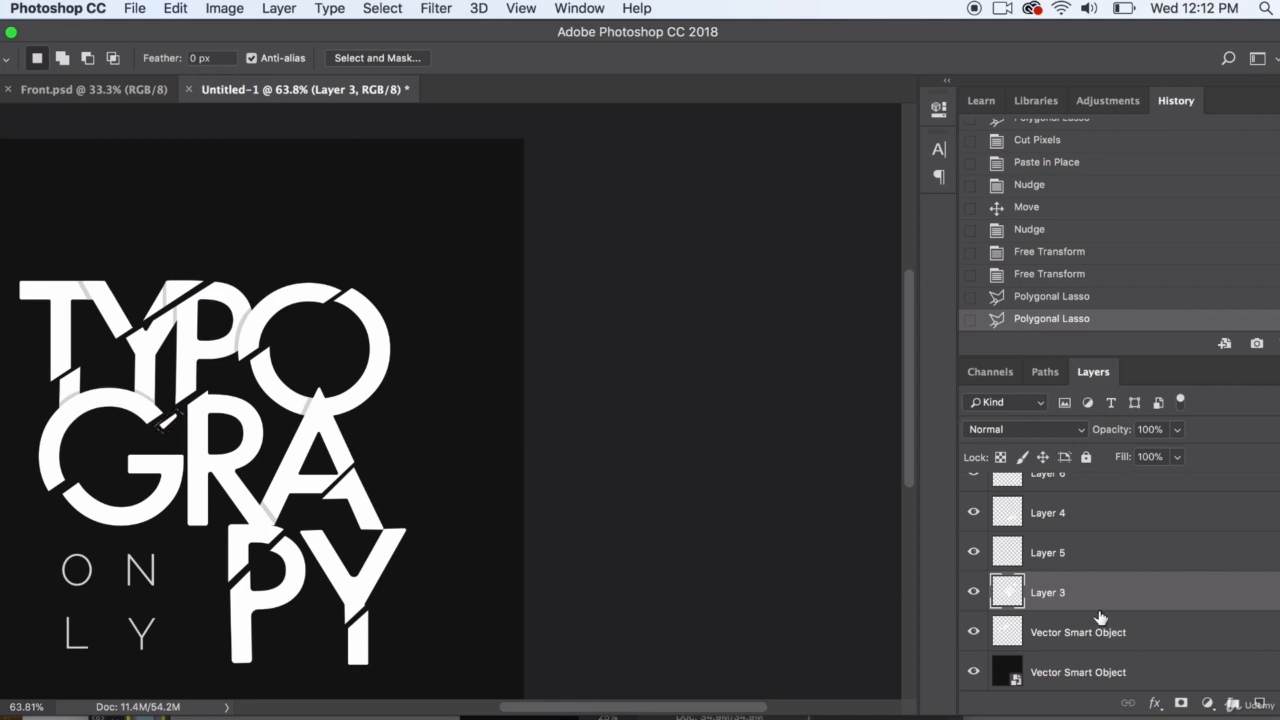
Delete the stray fragment from Layer 3 and clear the selection
{"action": "left_click", "coordinate": [973, 594]}
{"action": "left_click", "coordinate": [973, 594]}
{"action": "key", "text": "Delete"}
{"action": "key", "text": "m"}
{"action": "key", "text": "ctrl+d"}
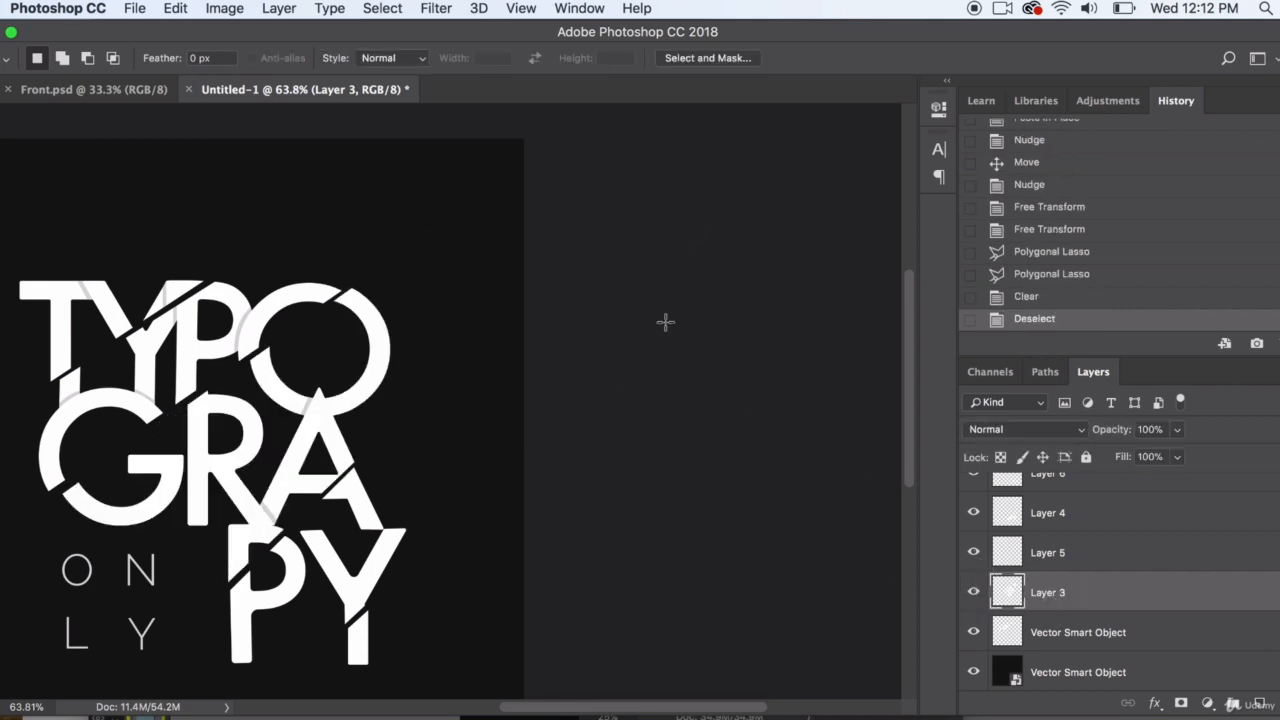
{"action": "scroll", "coordinate": [666, 320], "scroll_direction": "left", "scroll_amount": 5}
{"action": "scroll", "coordinate": [666, 320], "scroll_direction": "right", "scroll_amount": 5}
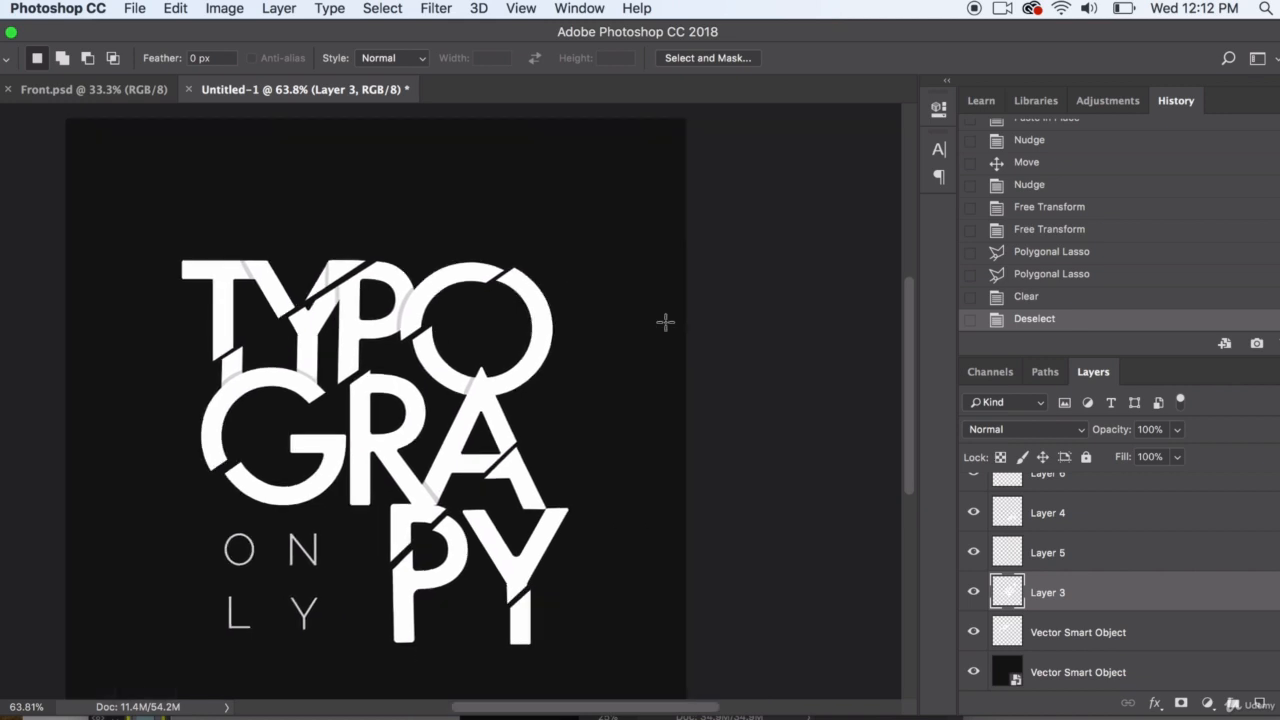
Nudge the PY slice on Layer 4 slightly left and deselect it
{"action": "key", "text": "v"}
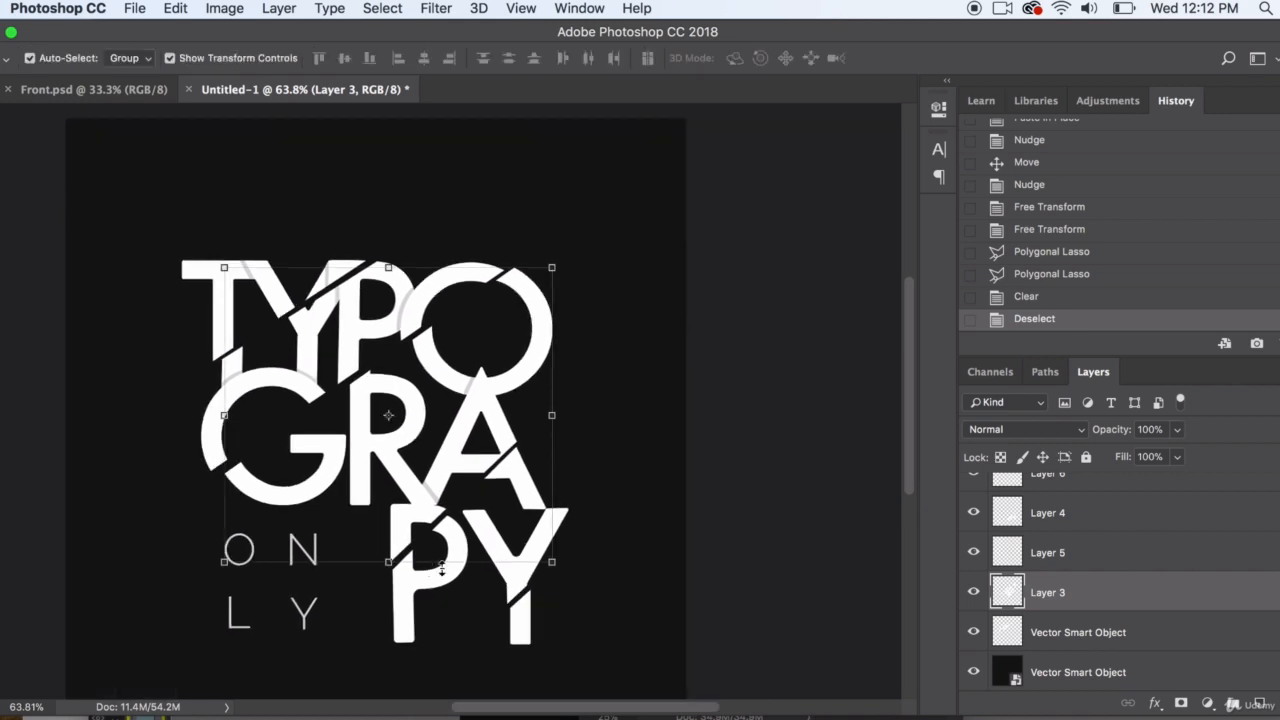
{"action": "left_click", "coordinate": [522, 613]}
{"action": "key", "text": "Left"}
{"action": "key", "text": "Left"}
{"action": "key", "text": "Left"}
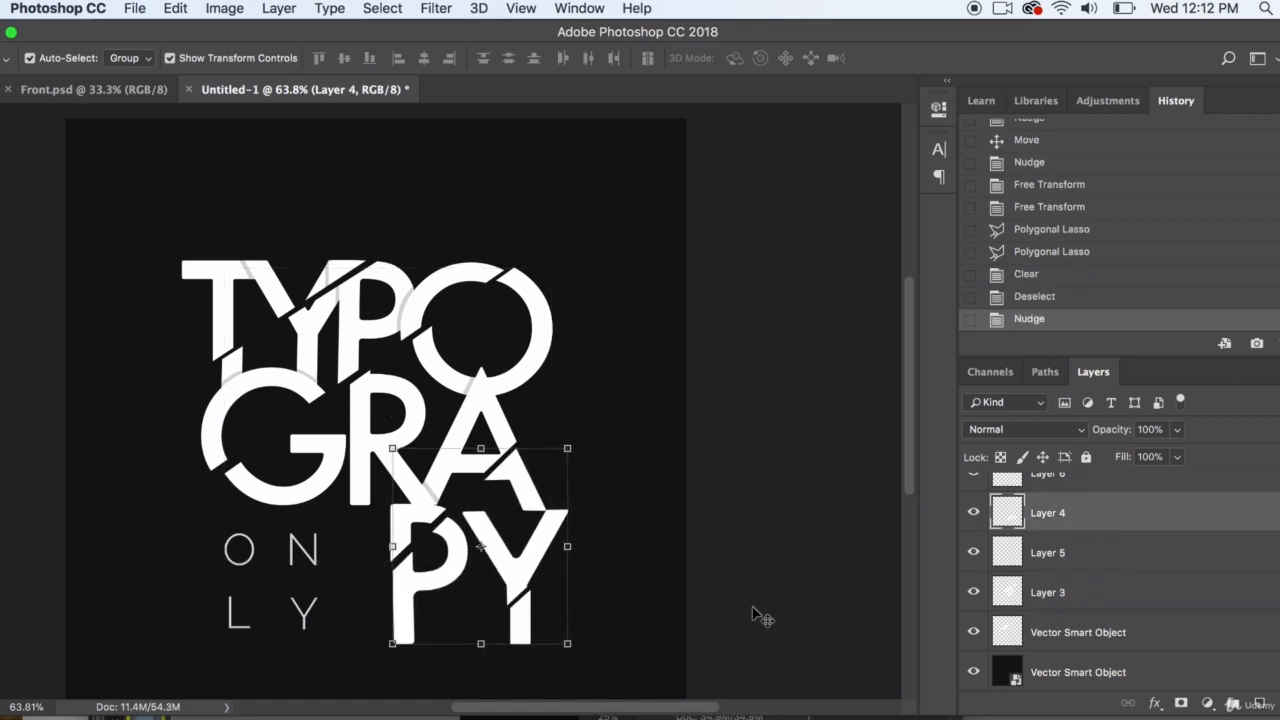
{"action": "left_click", "coordinate": [752, 614]}
Rotate the Y foot on Layer 6 slightly and nudge it up toward the rest of the letter
{"action": "left_click", "coordinate": [522, 617]}
{"action": "left_click_drag", "start_coordinate": [541, 576], "coordinate": [542, 577]}
{"action": "key", "text": "Return"}
{"action": "key", "text": "Up"}
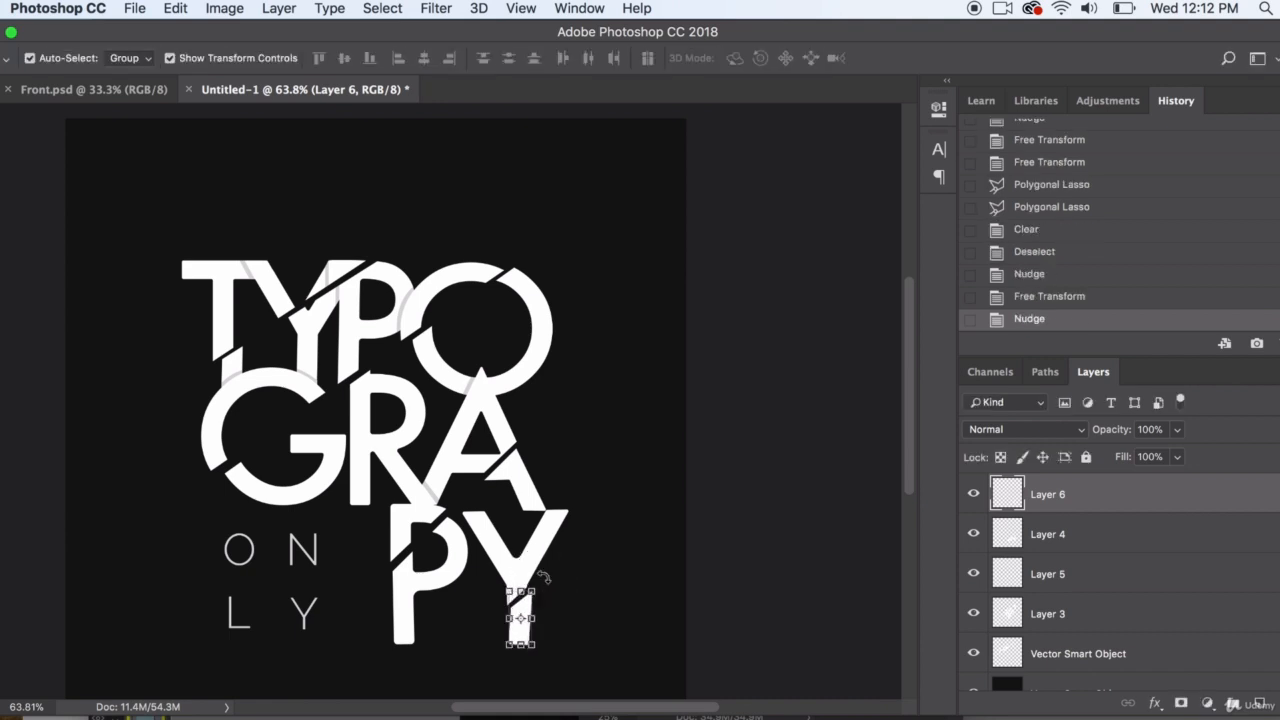
{"action": "left_click", "coordinate": [828, 517]}
{"action": "left_click", "coordinate": [519, 620]}
{"action": "key", "text": "Up"}
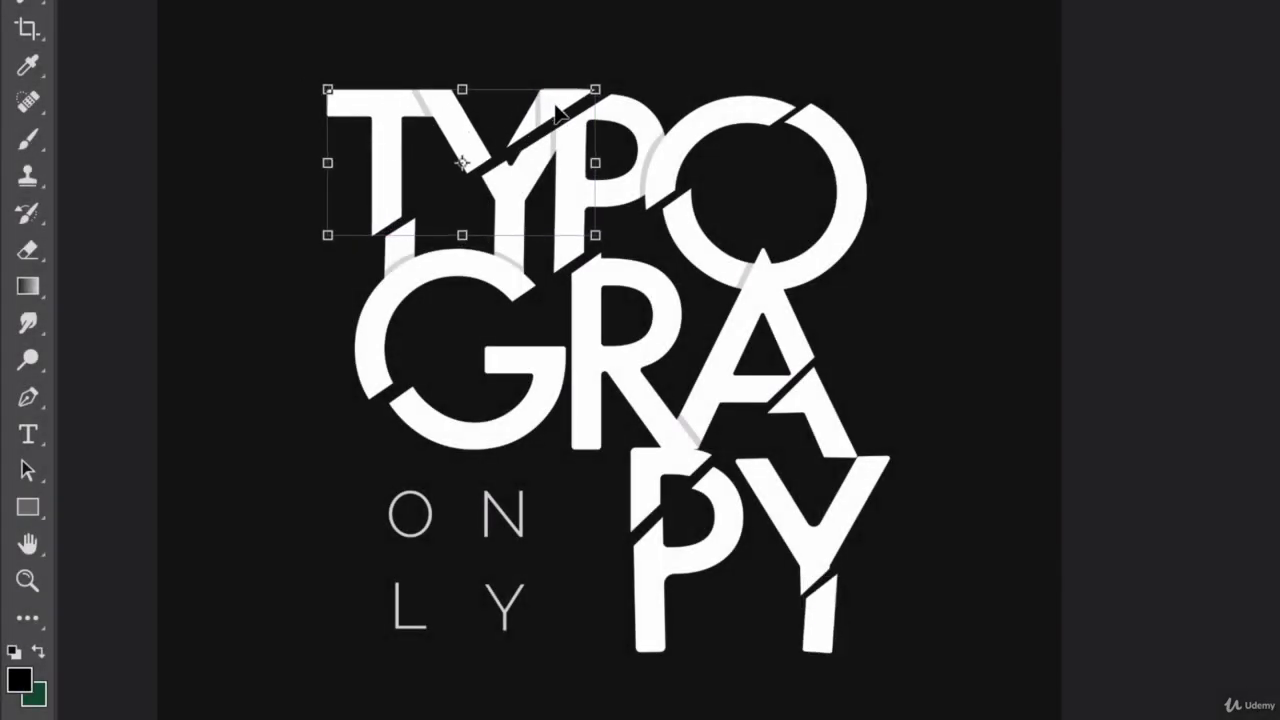
Rotate the T slice very slightly and shift it a little up and left
{"action": "mouse_move", "coordinate": [612, 60]}
{"action": "left_mouse_down"}
{"action": "mouse_move", "coordinate": [615, 72]}
{"action": "mouse_move", "coordinate": [611, 62]}
{"action": "left_mouse_up"}
{"action": "key", "text": "Escape"}
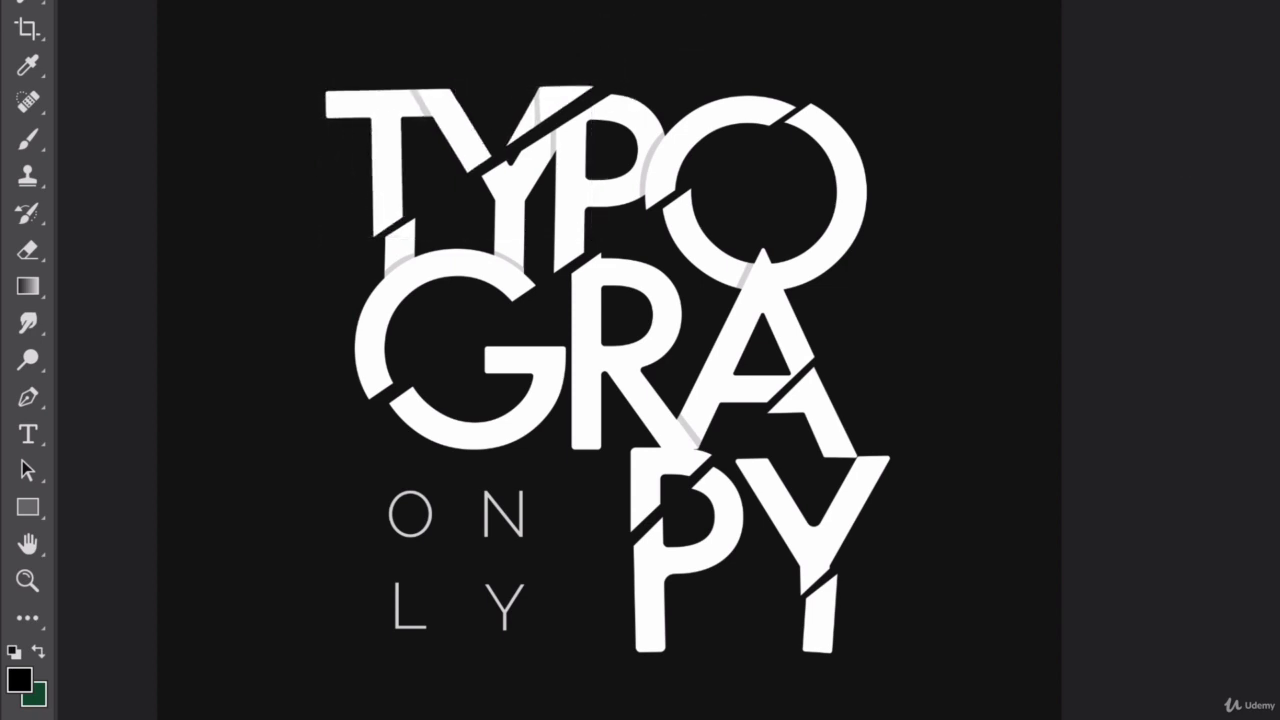
{"action": "left_click", "coordinate": [328, 107]}
Select the large middle slice together with the PY pieces and shift them slightly right and down
{"action": "left_click", "coordinate": [731, 115]}
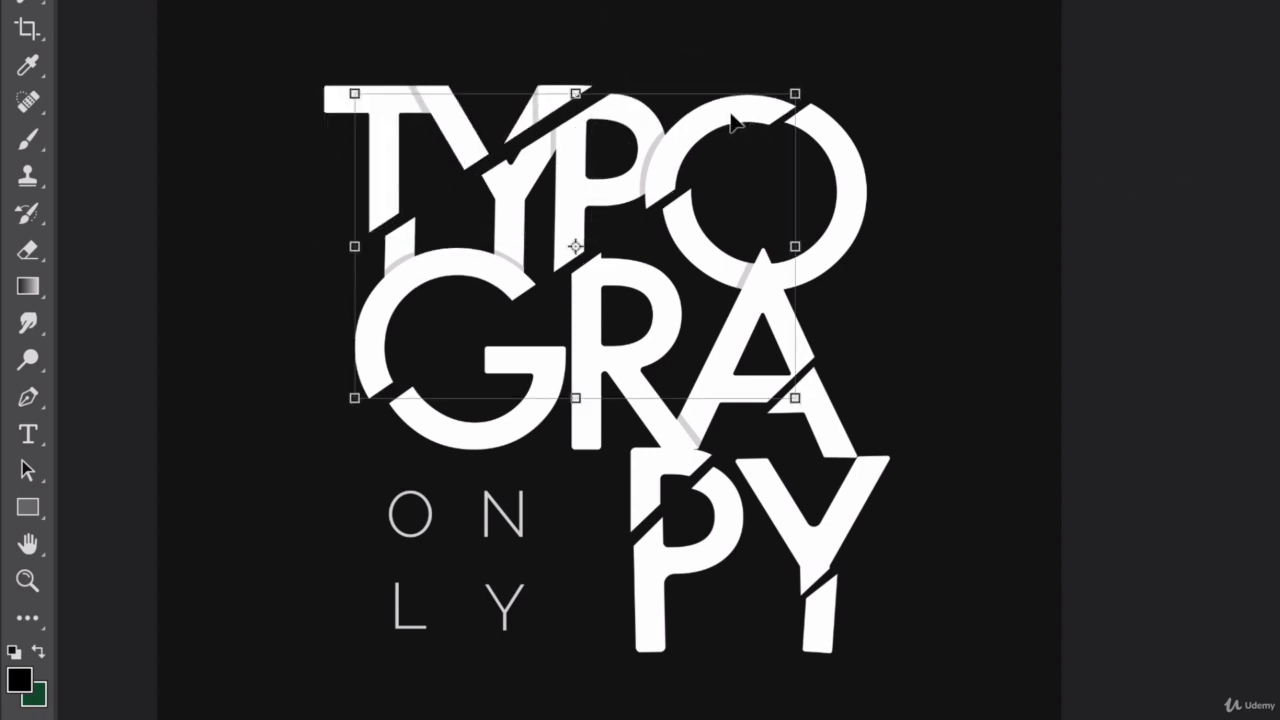
{"action": "left_click", "coordinate": [829, 156]}
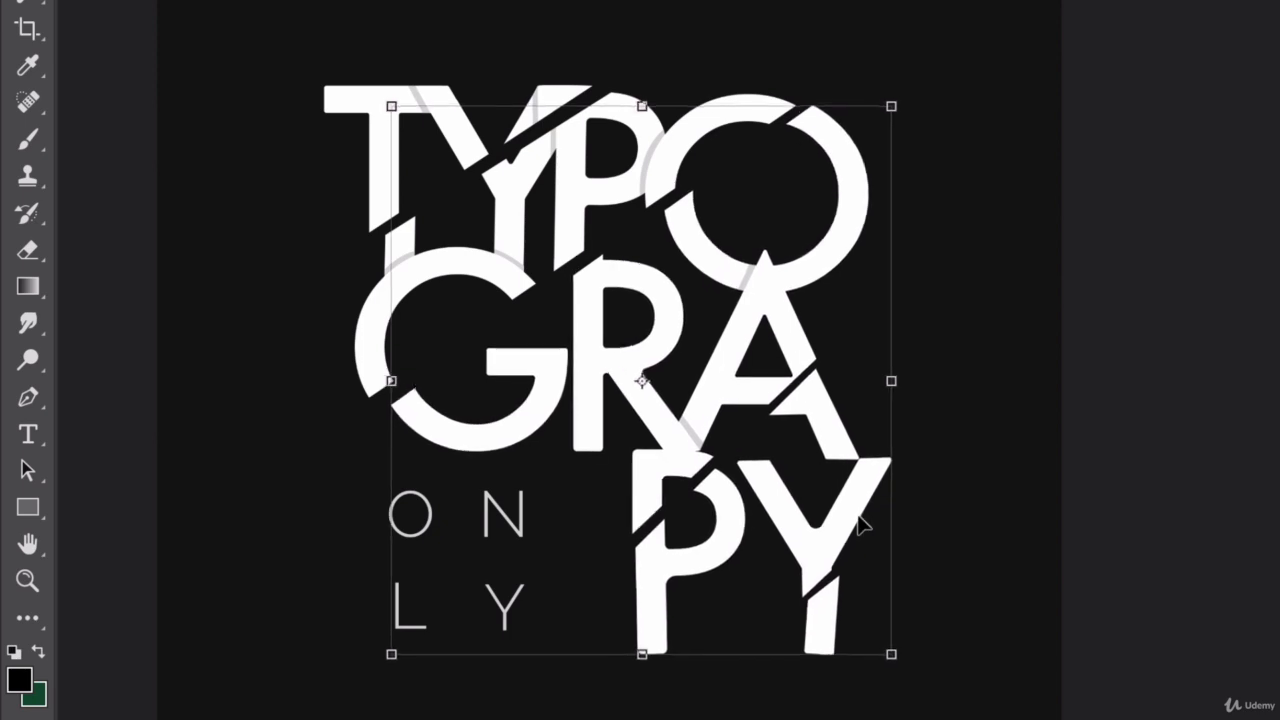
Rotate the selected large middle slice and PY pieces very slightly counterclockwise and nudge them left and down
{"action": "left_click_drag", "start_coordinate": [918, 84], "coordinate": [911, 90]}
{"action": "key", "text": "Left"}
{"action": "key", "text": "Left"}
{"action": "key", "text": "Down"}
{"action": "key", "text": "Down"}
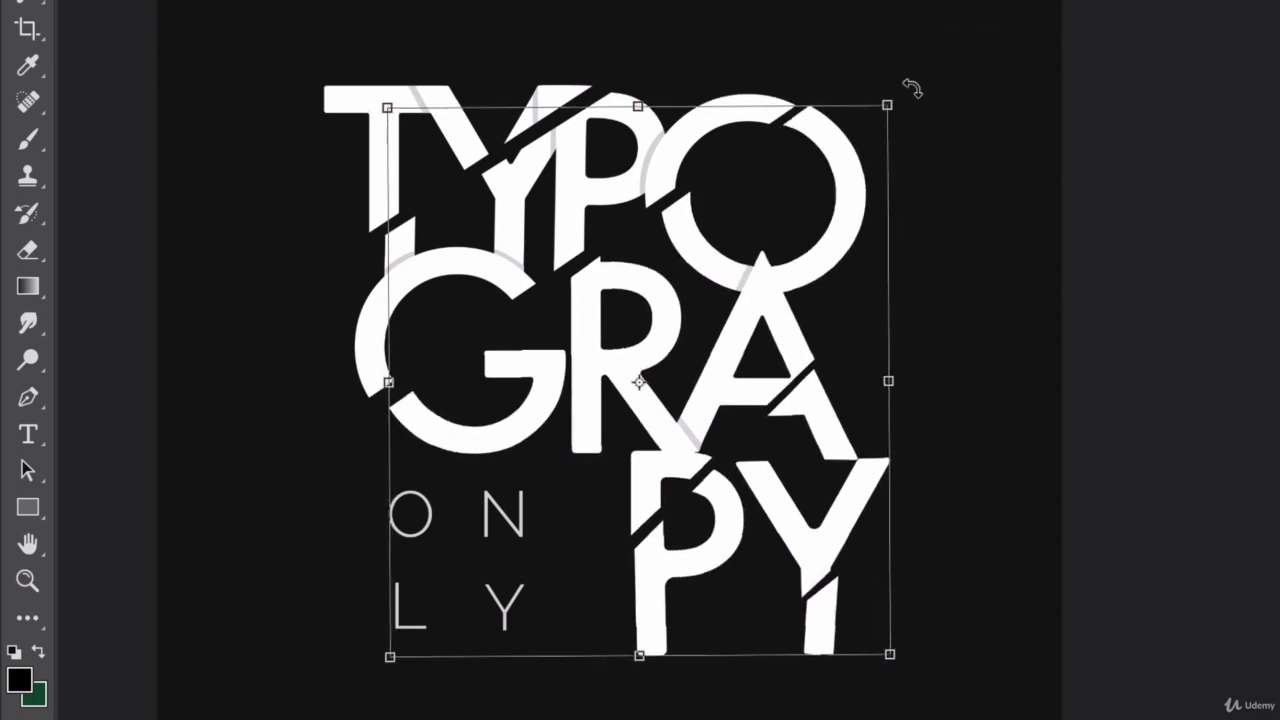
{"action": "key", "text": "Return"}
{"action": "left_click_drag", "start_coordinate": [500, 524], "coordinate": [505, 524]}
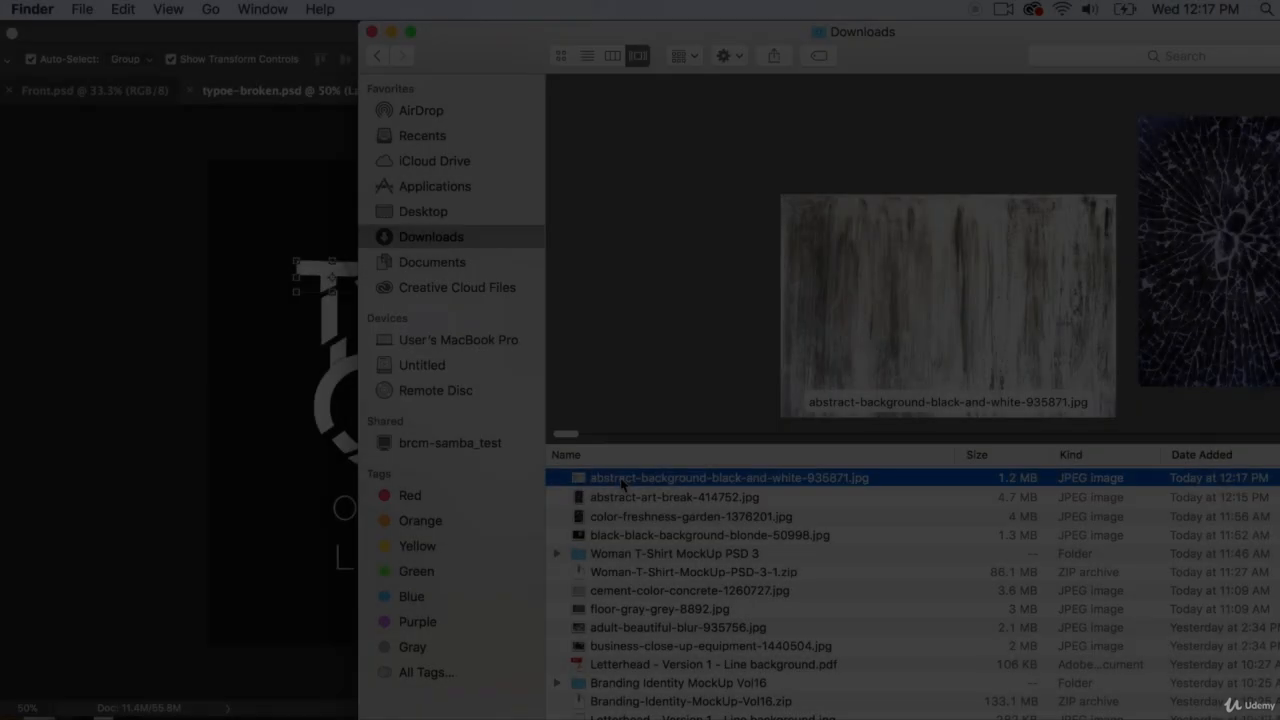
Open abstract-background-black-and-white-935871.jpg from the Downloads folder in Photoshop and place it over the lettering in typoe-broken.psd
{"action": "left_click_drag", "start_coordinate": [600, 478], "coordinate": [905, 716]}
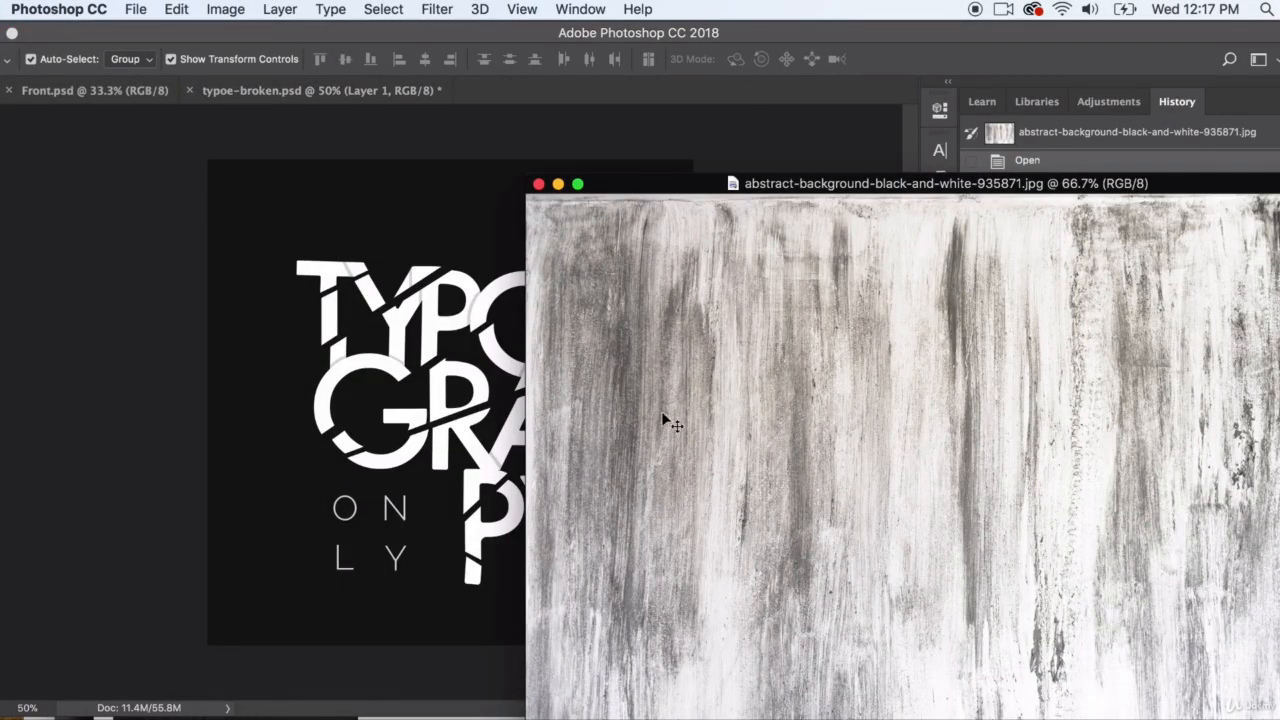
{"action": "left_click_drag", "start_coordinate": [668, 272], "coordinate": [321, 353]}
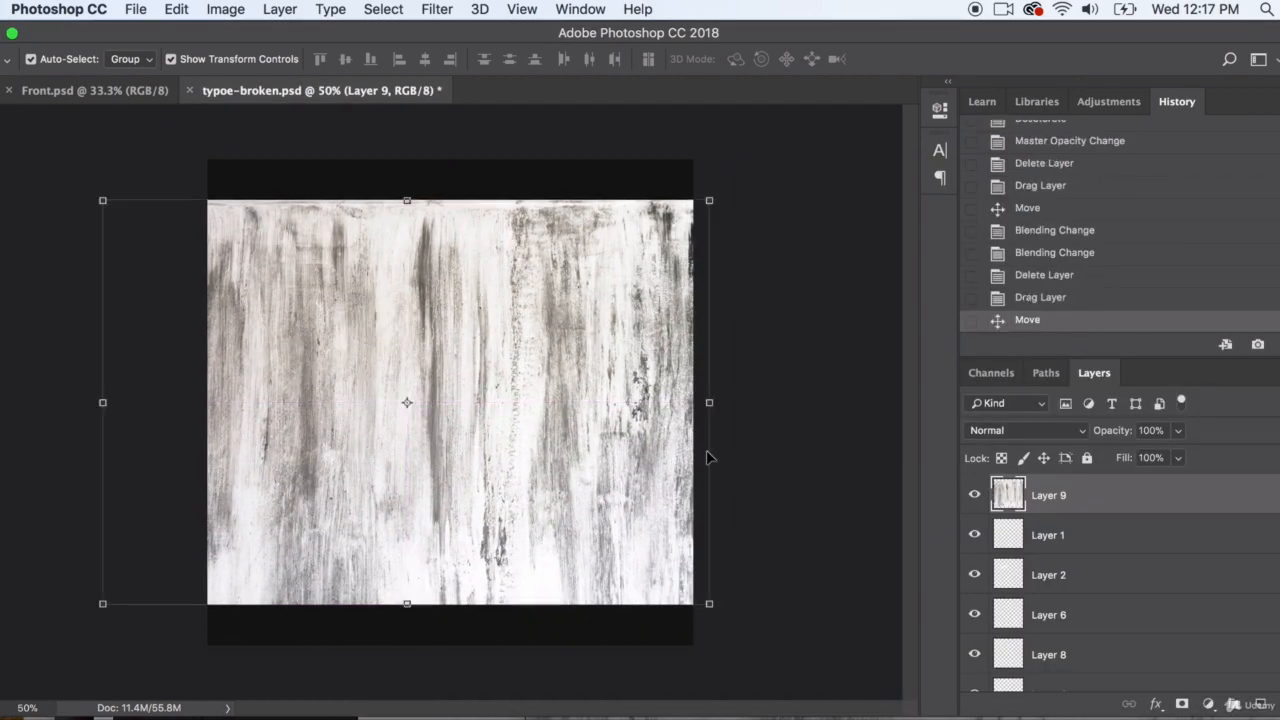
Try Overlay blending on the texture layer and set its blend mode to Darker Color
{"action": "left_click", "coordinate": [1000, 431]}
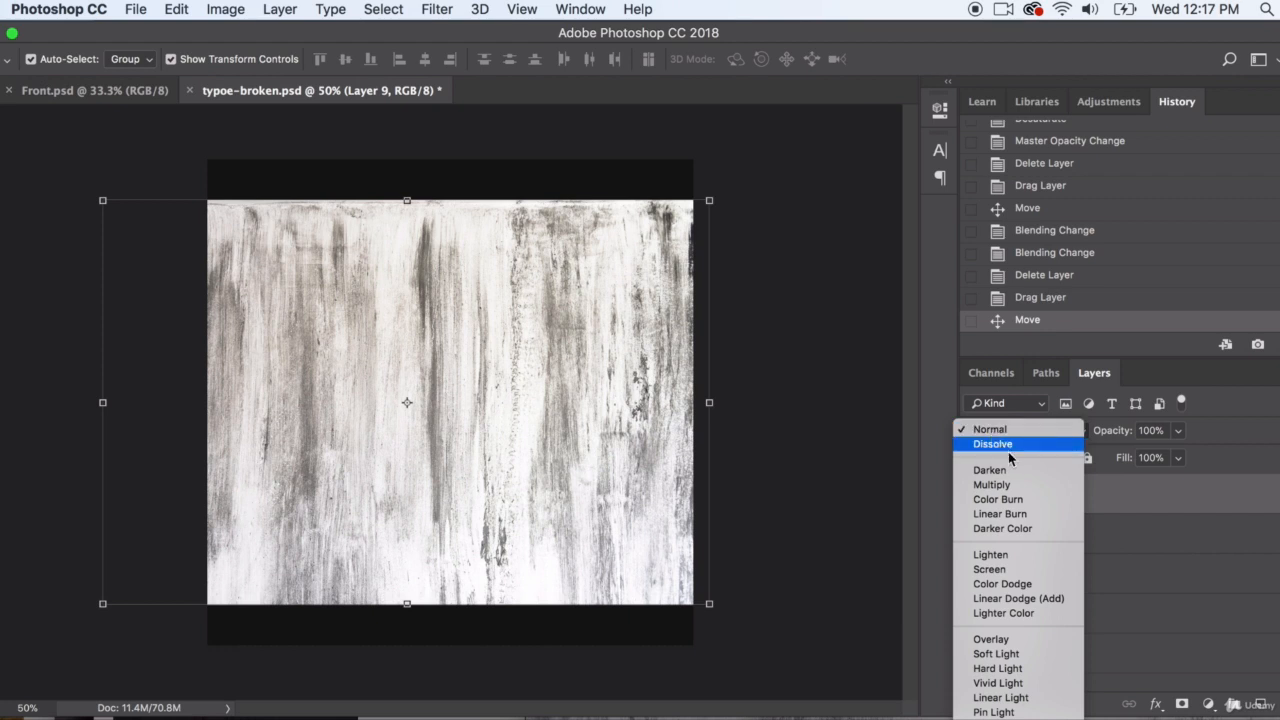
{"action": "left_click", "coordinate": [995, 639]}
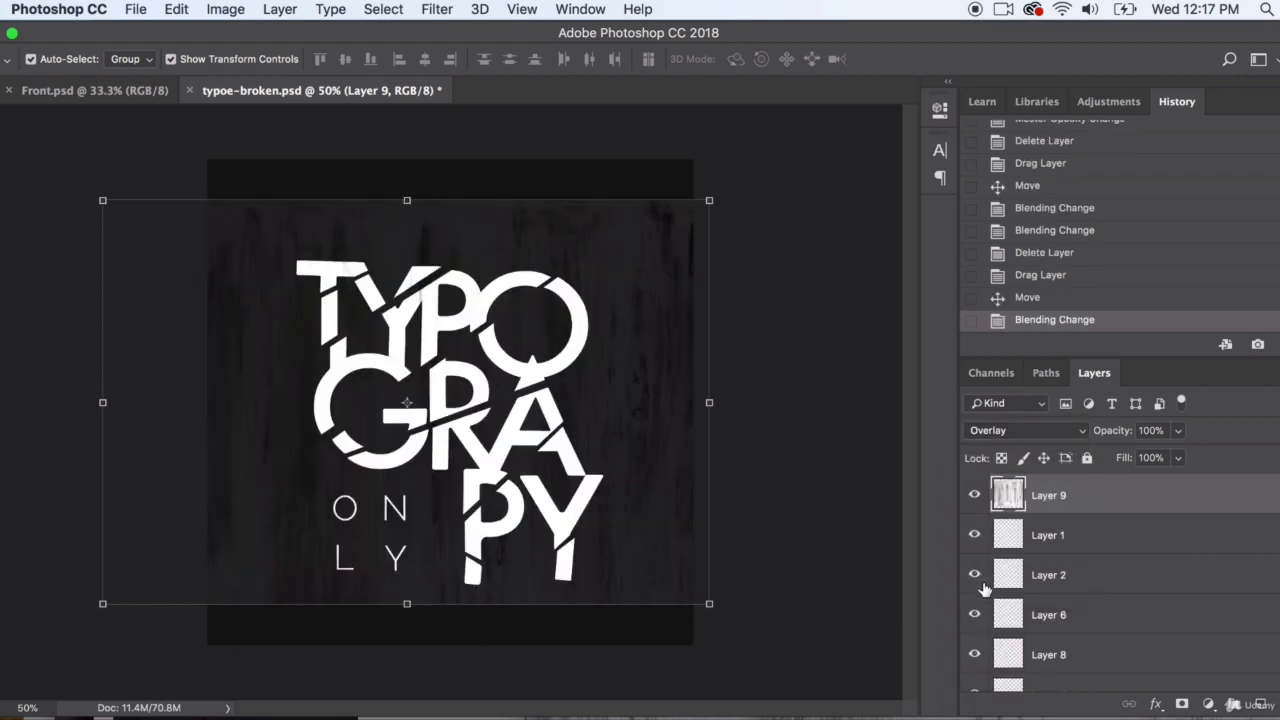
{"action": "left_click", "coordinate": [1035, 431]}
{"action": "left_click", "coordinate": [1010, 320]}
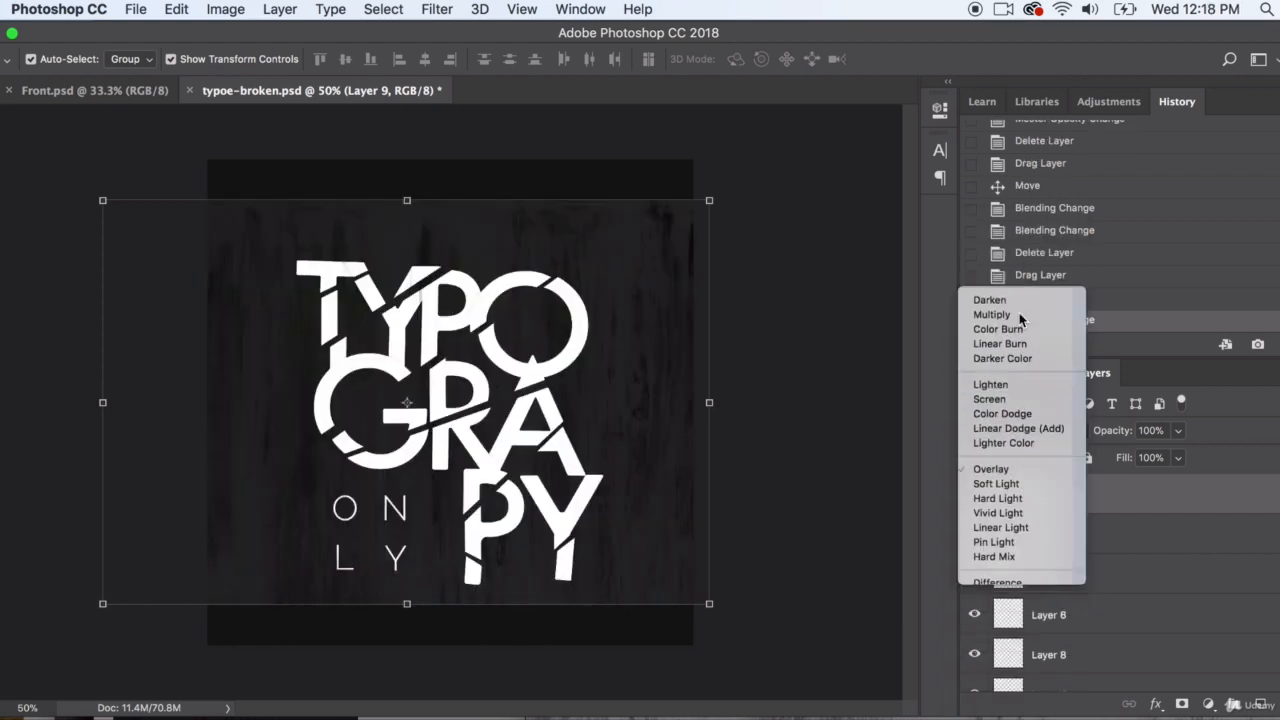
Rotate the texture clockwise by about 67.5° and shift it slightly up and right over the lettering
{"action": "left_click", "coordinate": [722, 196]}
{"action": "left_click_drag", "start_coordinate": [725, 198], "coordinate": [777, 651]}
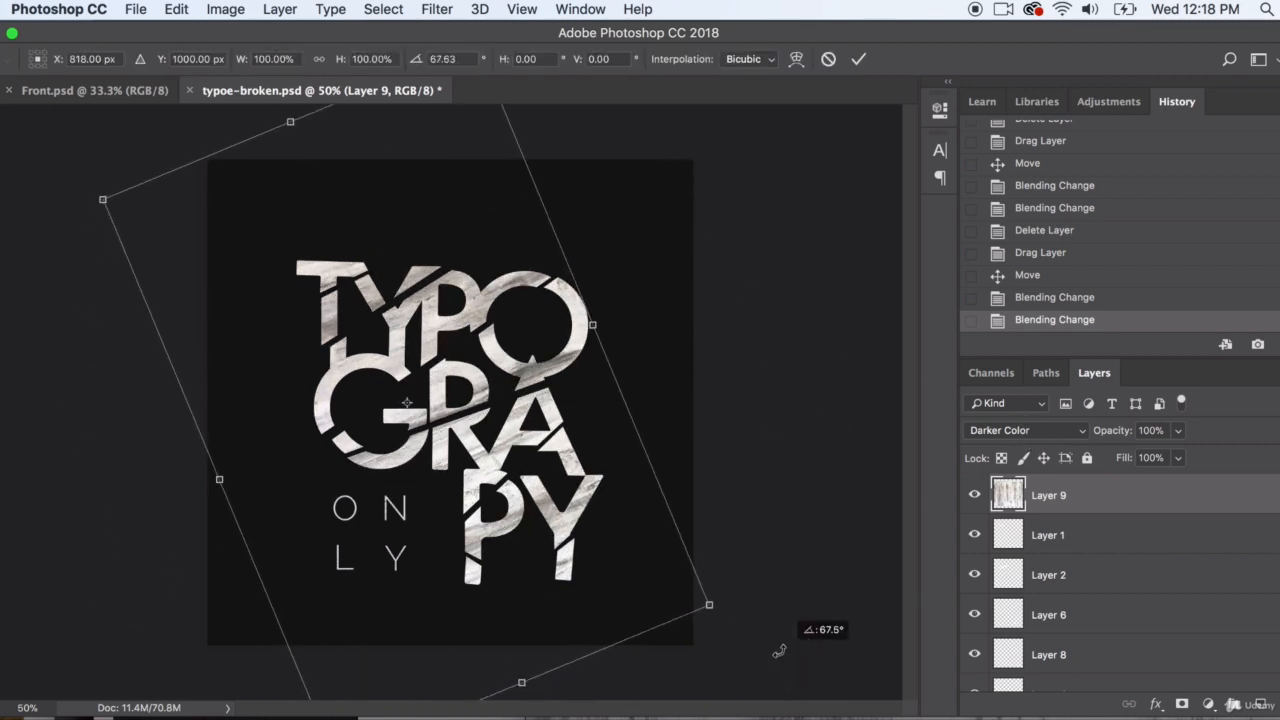
{"action": "left_click_drag", "start_coordinate": [552, 366], "coordinate": [563, 342]}
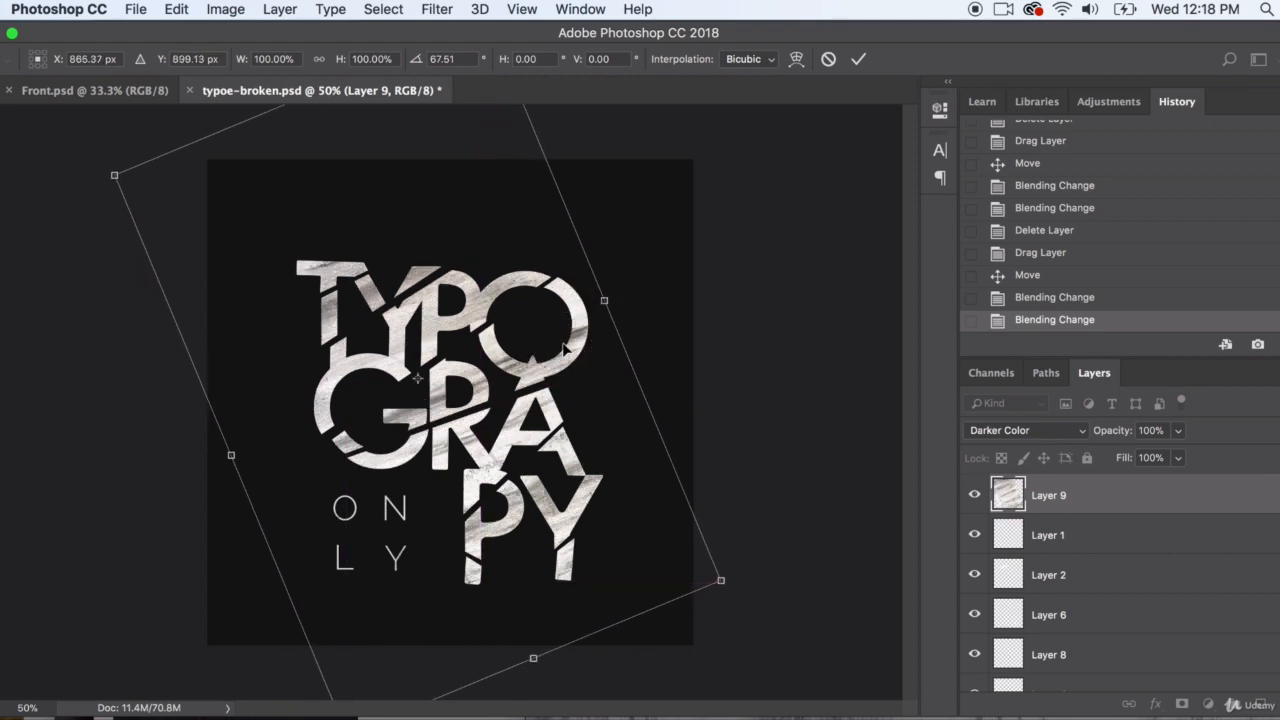
{"action": "key", "text": "Return"}
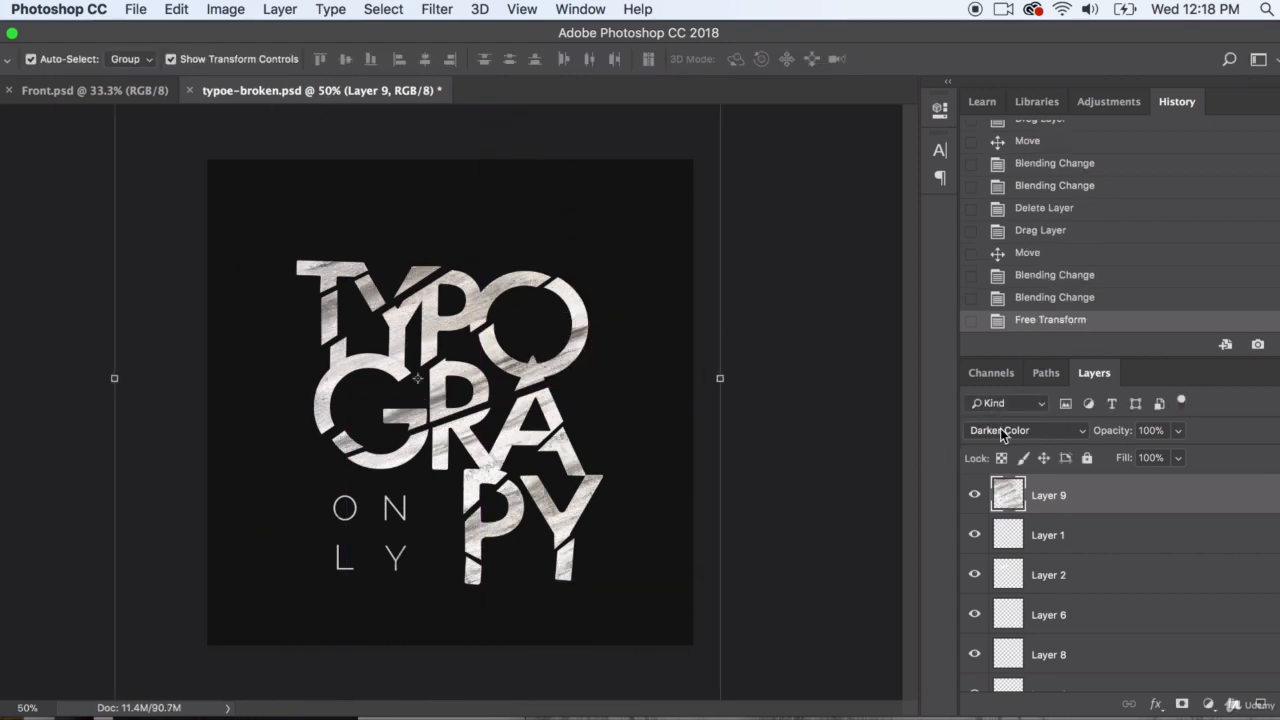
Try Linear Burn, Color Burn and Multiply blending on the texture layer, and return it to Darker Color
{"action": "left_click", "coordinate": [1003, 430]}
{"action": "left_click", "coordinate": [1008, 413]}
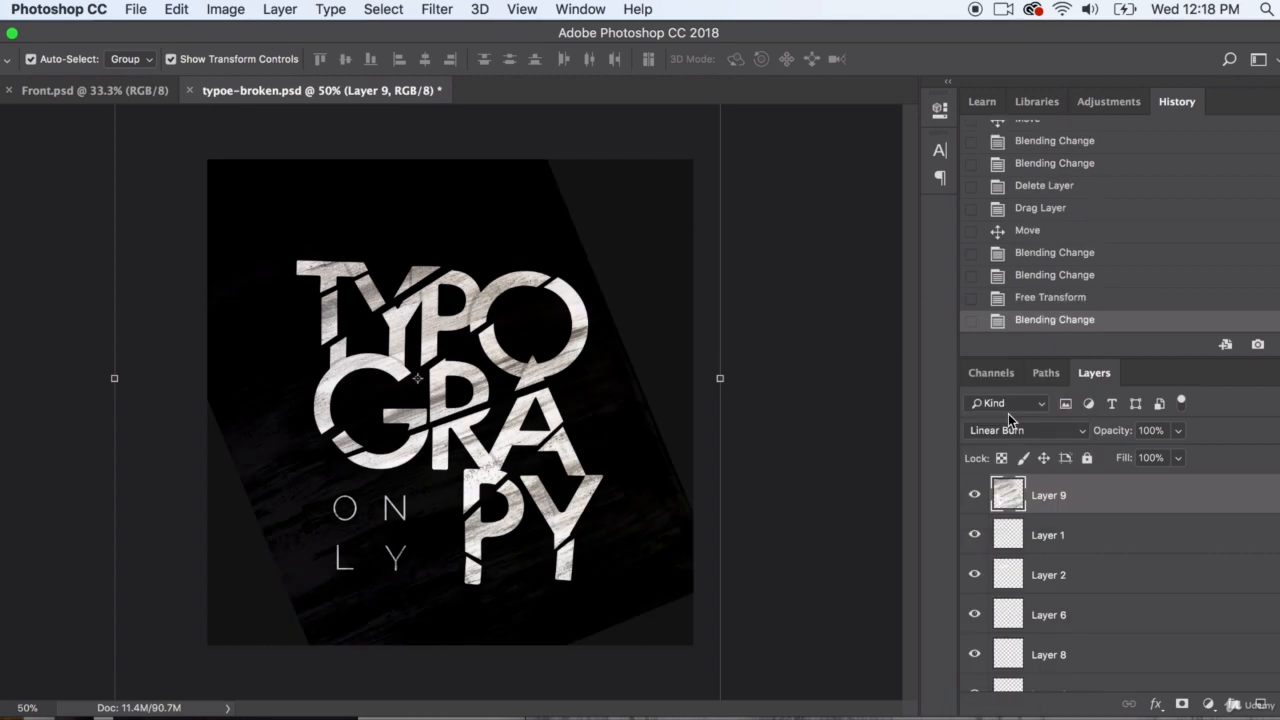
{"action": "left_click", "coordinate": [1006, 430]}
{"action": "left_click", "coordinate": [1005, 414]}
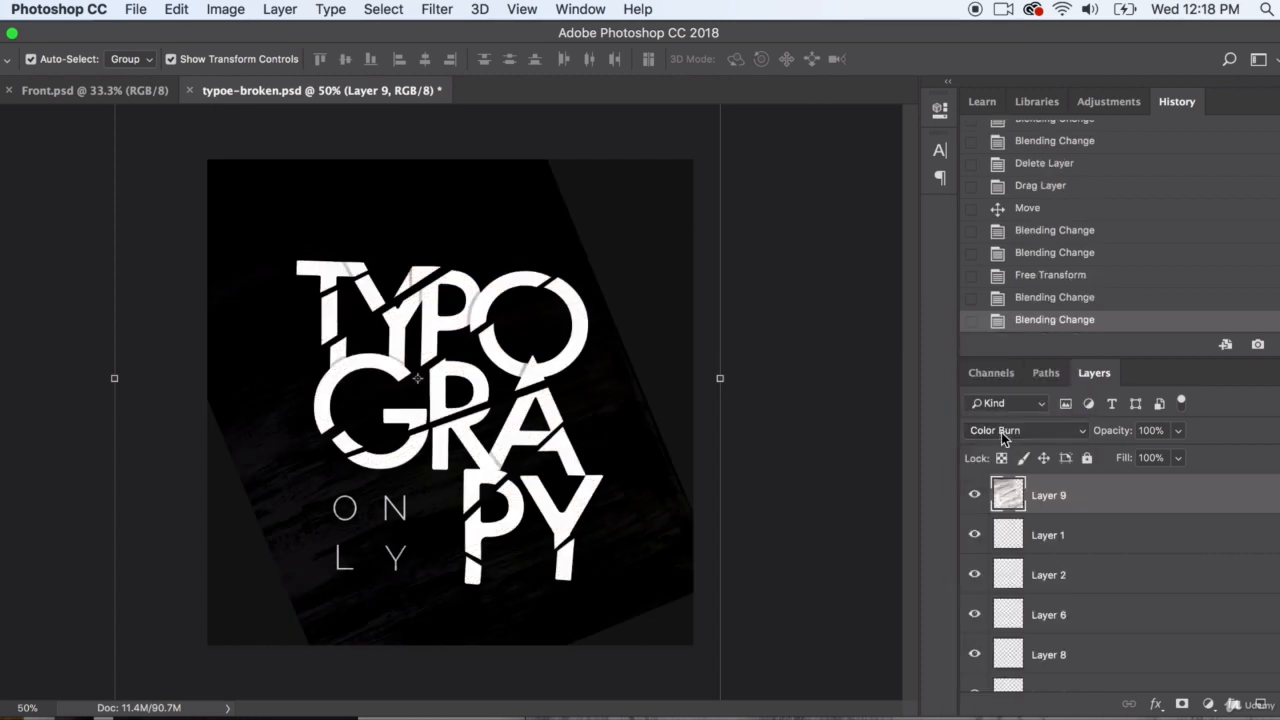
{"action": "left_click", "coordinate": [1003, 432]}
{"action": "left_click", "coordinate": [1005, 416]}
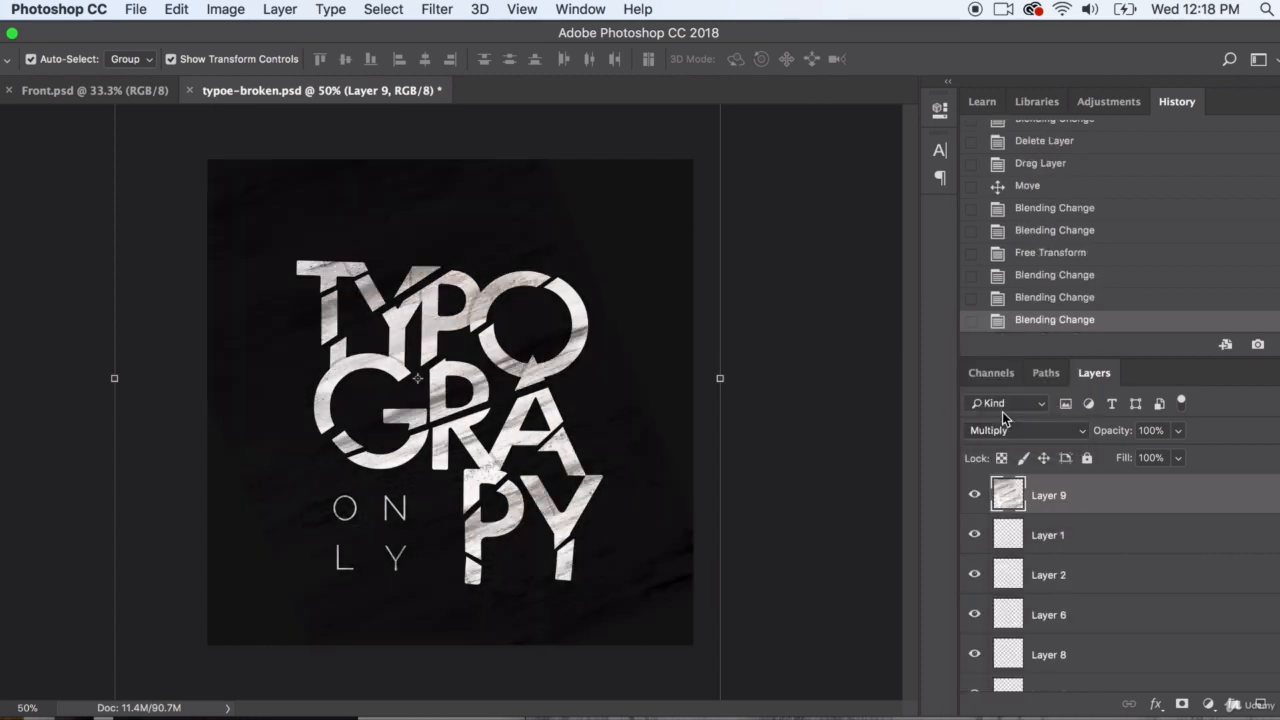
{"action": "left_click", "coordinate": [1005, 430]}
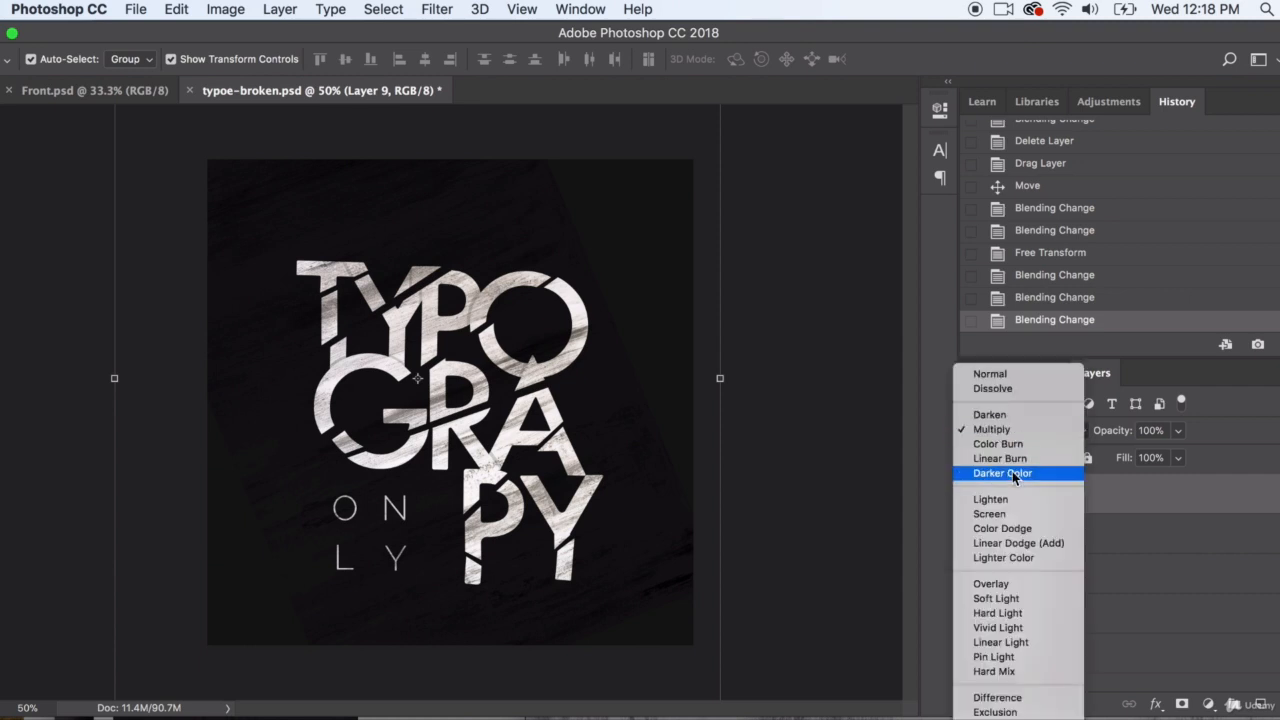
{"action": "left_click", "coordinate": [1011, 473]}
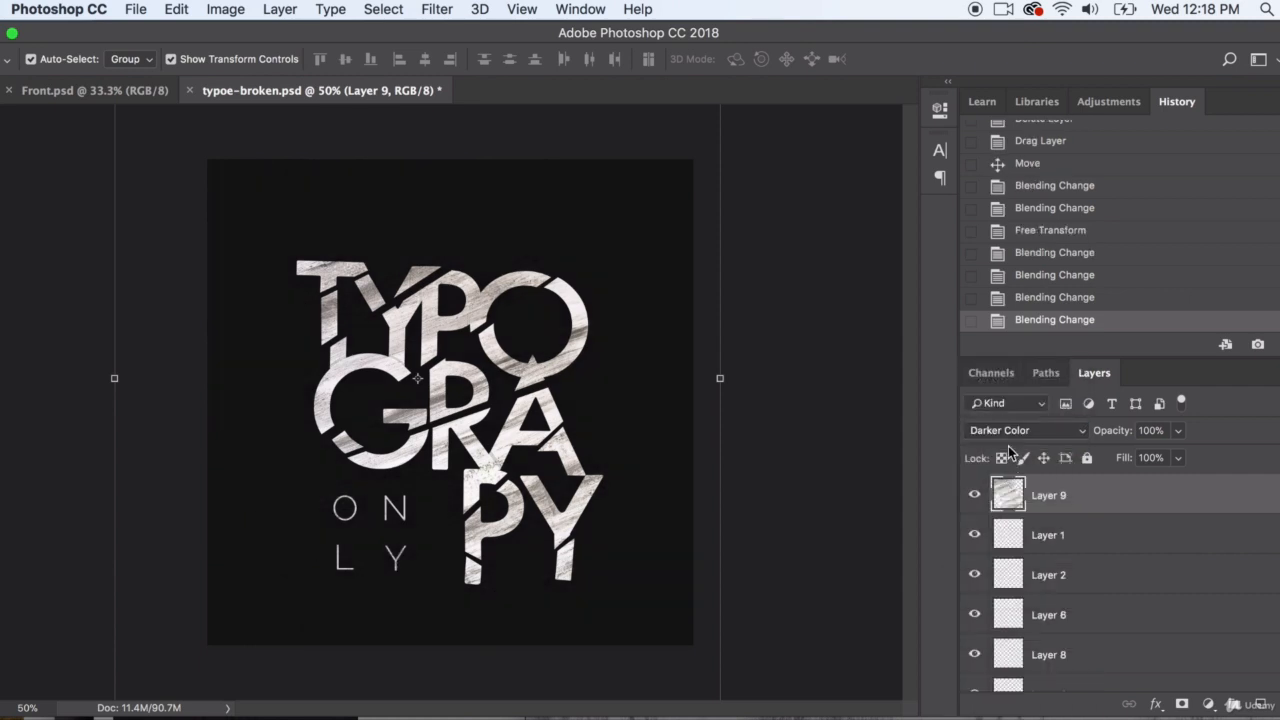
Test Color, Luminosity, Pin Light, Hard Light and Color Burn on the texture layer, and restore Darker Color blending
{"action": "left_click", "coordinate": [1011, 428]}
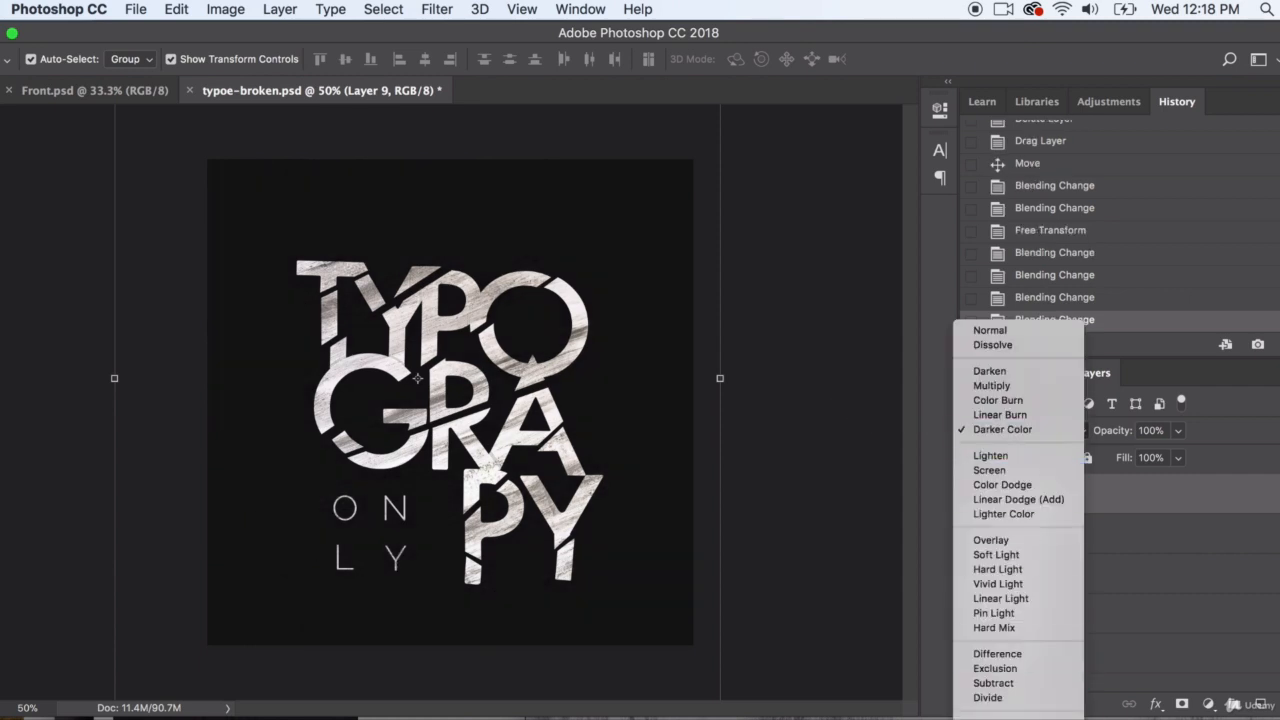
{"action": "left_click", "coordinate": [988, 719]}
{"action": "left_click", "coordinate": [996, 440]}
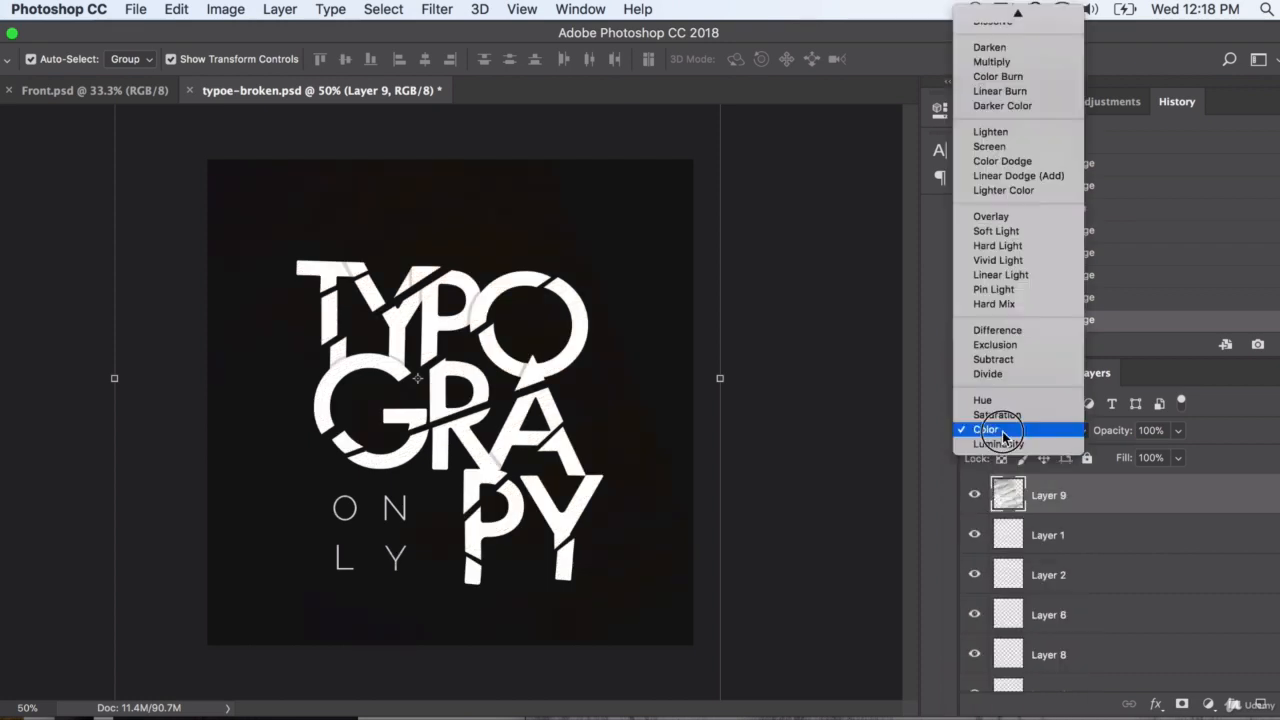
{"action": "left_click", "coordinate": [998, 456]}
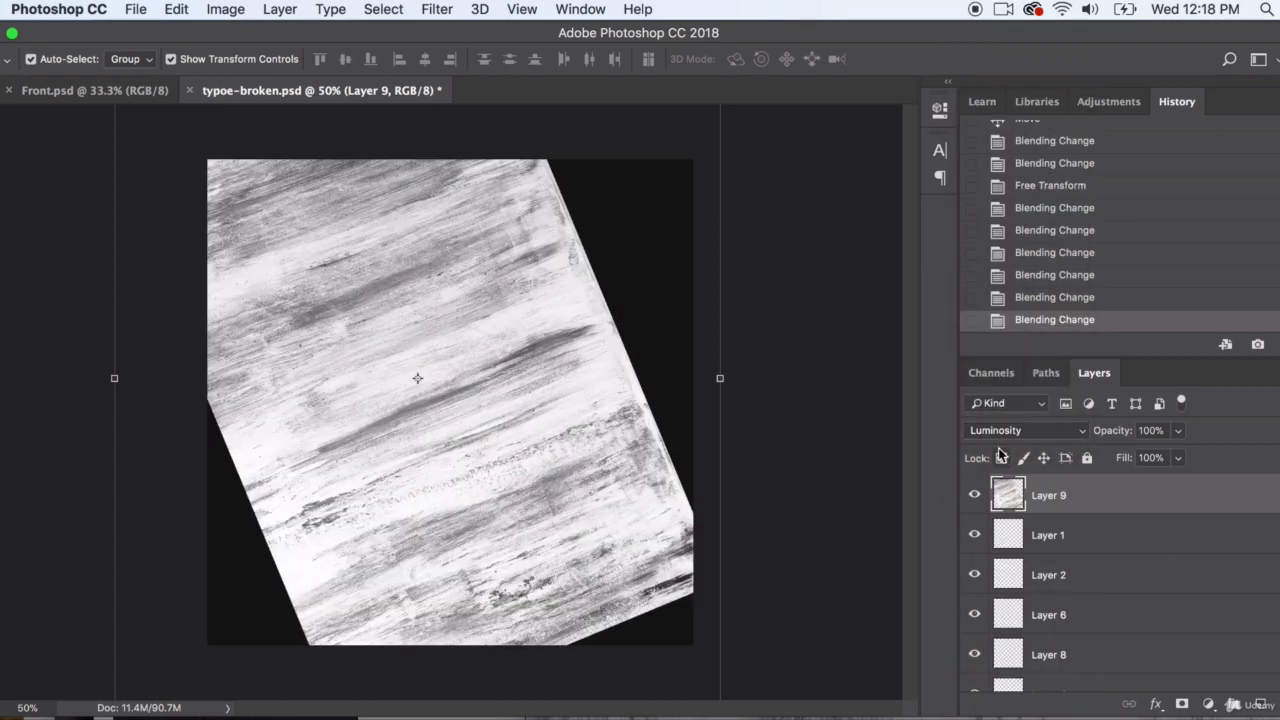
{"action": "left_click", "coordinate": [1008, 432]}
{"action": "left_click", "coordinate": [1005, 276]}
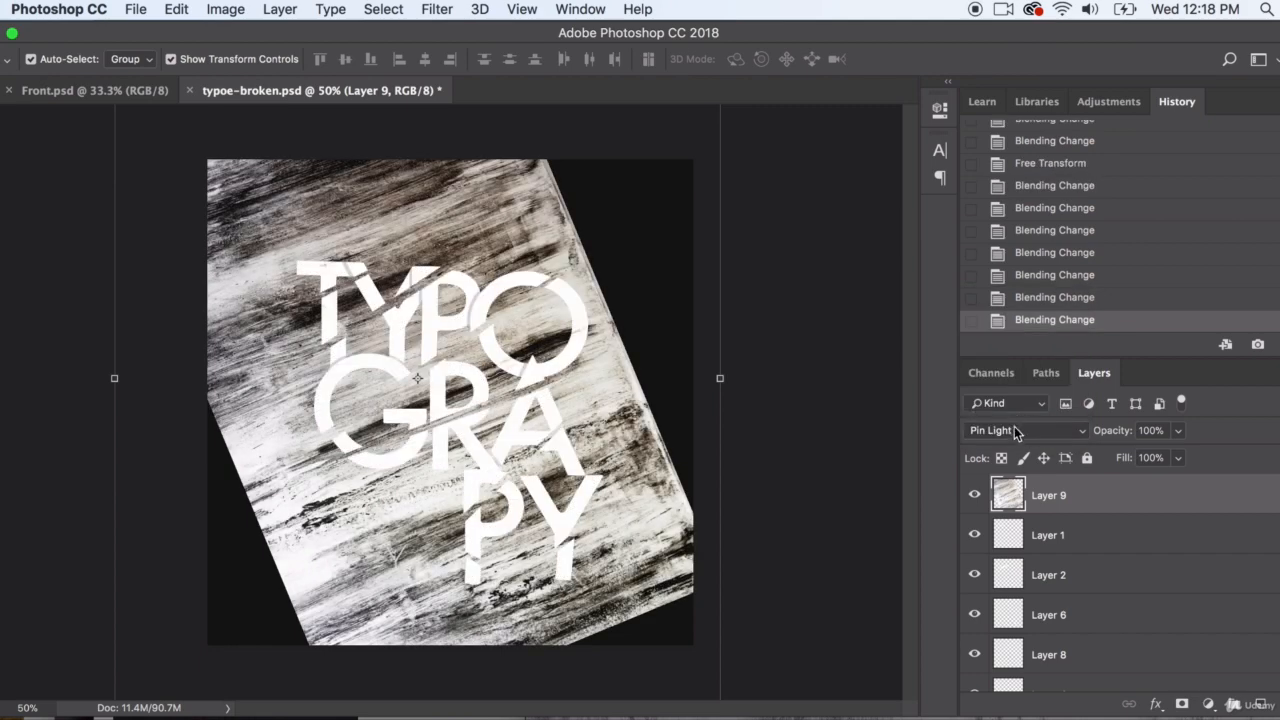
{"action": "left_click", "coordinate": [1014, 430]}
{"action": "left_click", "coordinate": [1013, 390]}
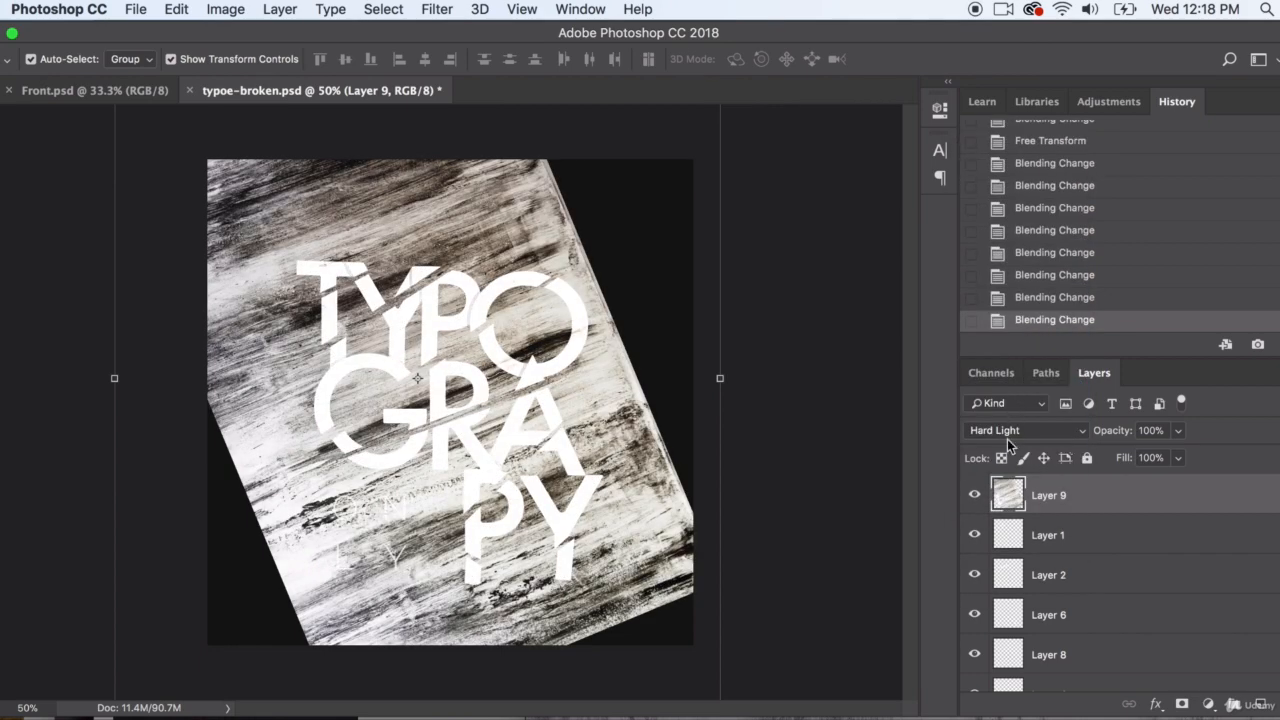
{"action": "left_click", "coordinate": [1007, 439]}
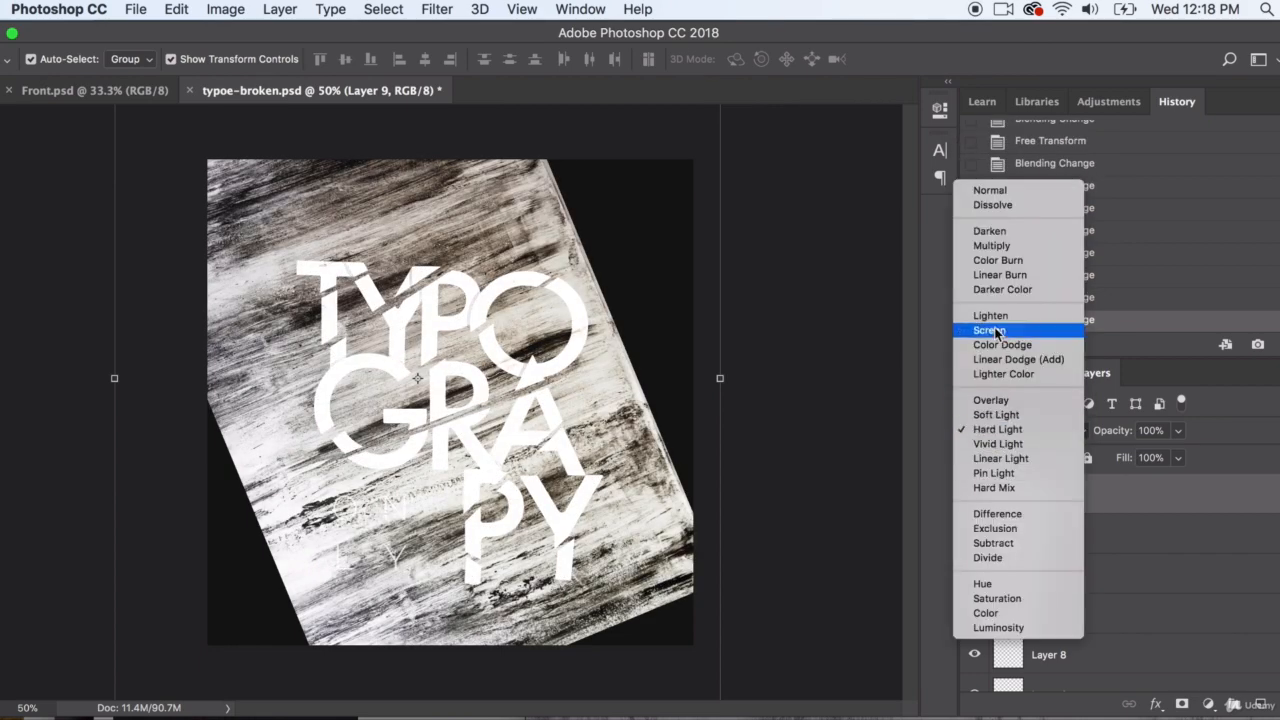
{"action": "left_click", "coordinate": [1010, 261]}
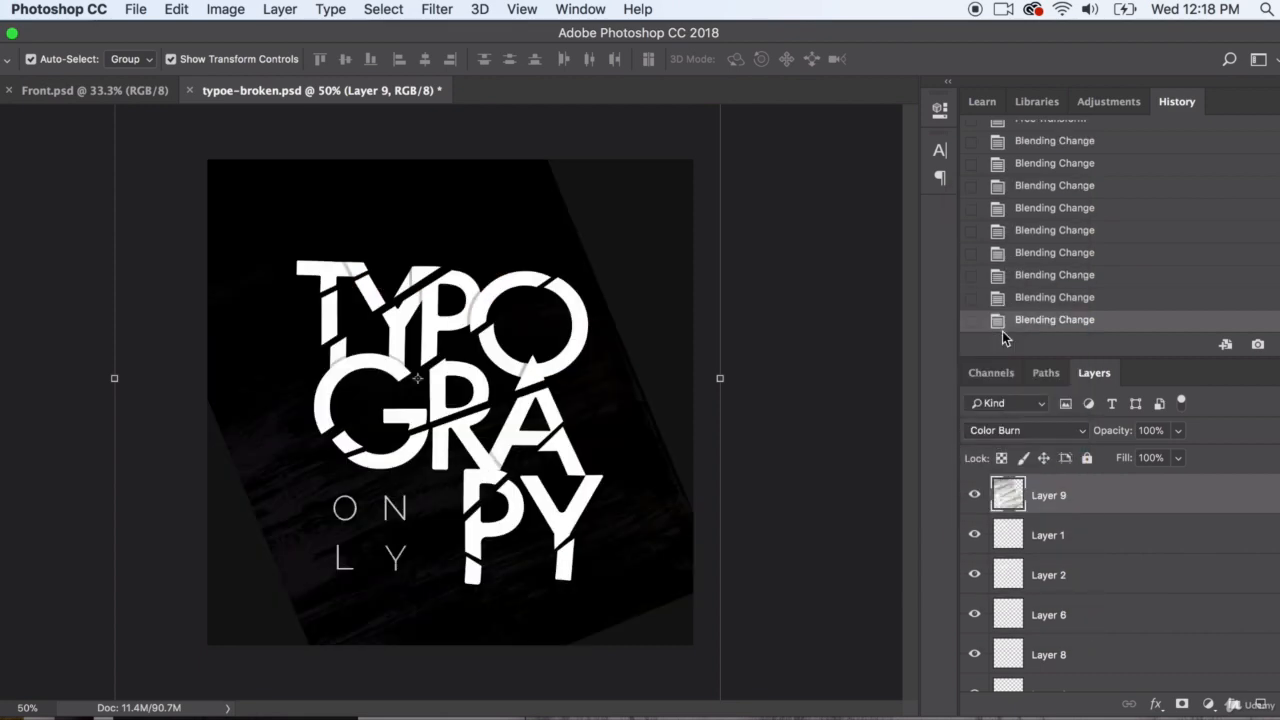
{"action": "left_click", "coordinate": [1013, 436]}
{"action": "left_click", "coordinate": [995, 449]}
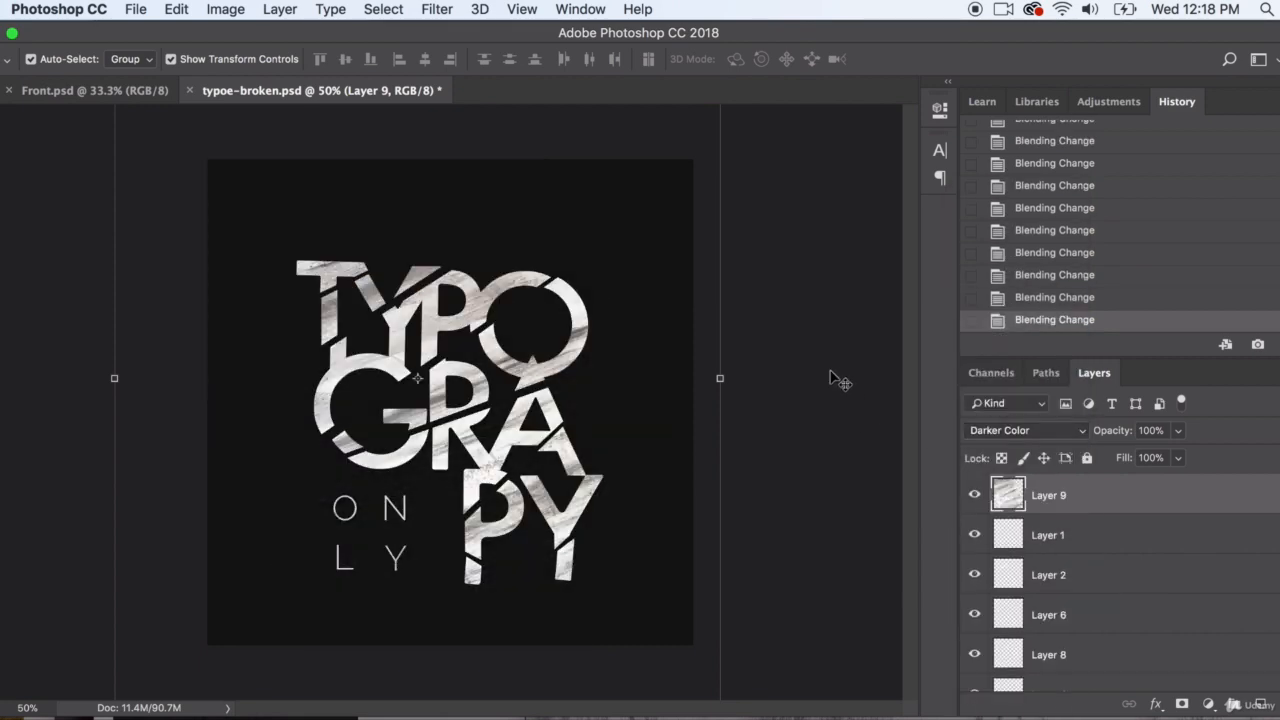
Desaturate the texture layer and apply the Add Noise filter to it with its last-used settings
{"action": "left_click", "coordinate": [225, 9]}
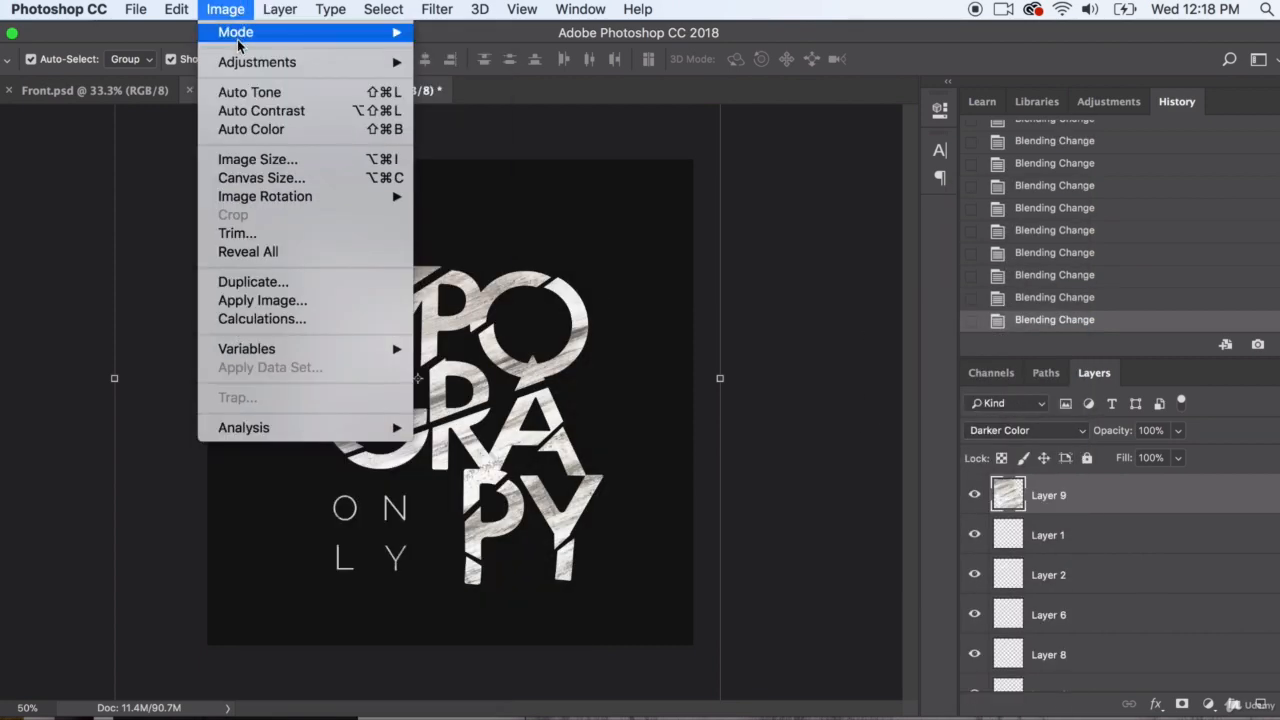
{"action": "mouse_move", "coordinate": [238, 66]}
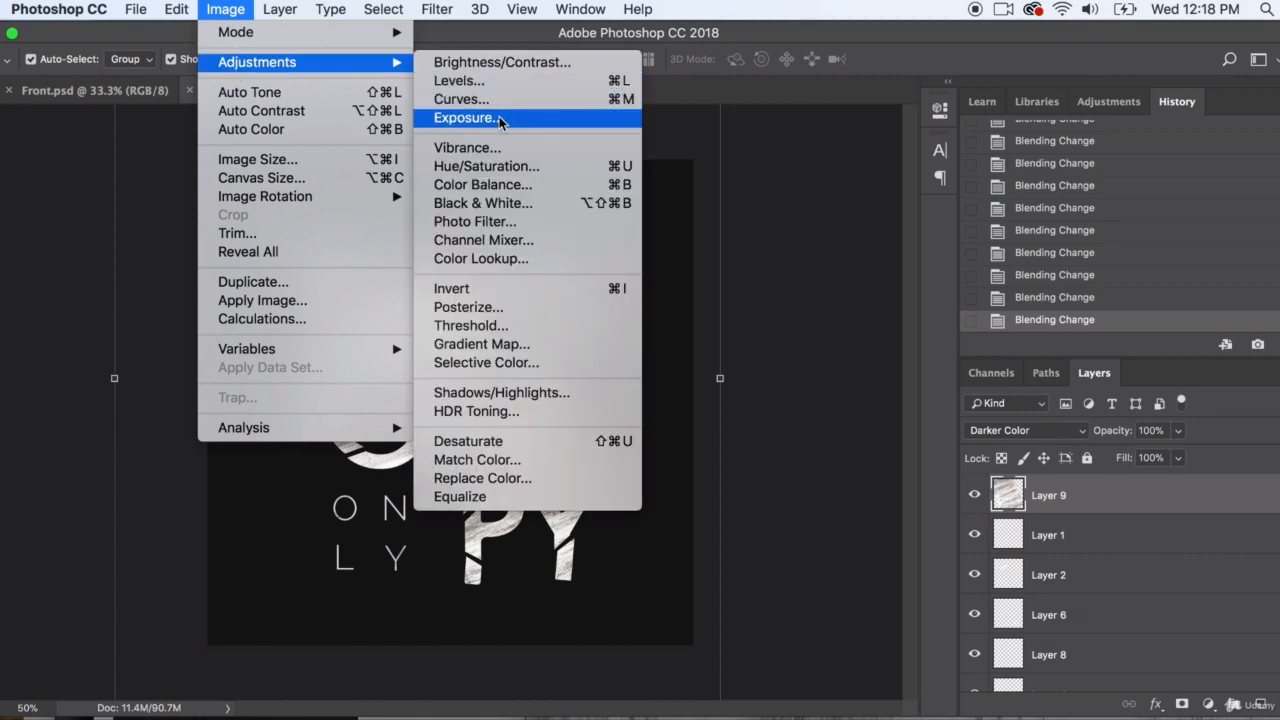
{"action": "left_click", "coordinate": [470, 442]}
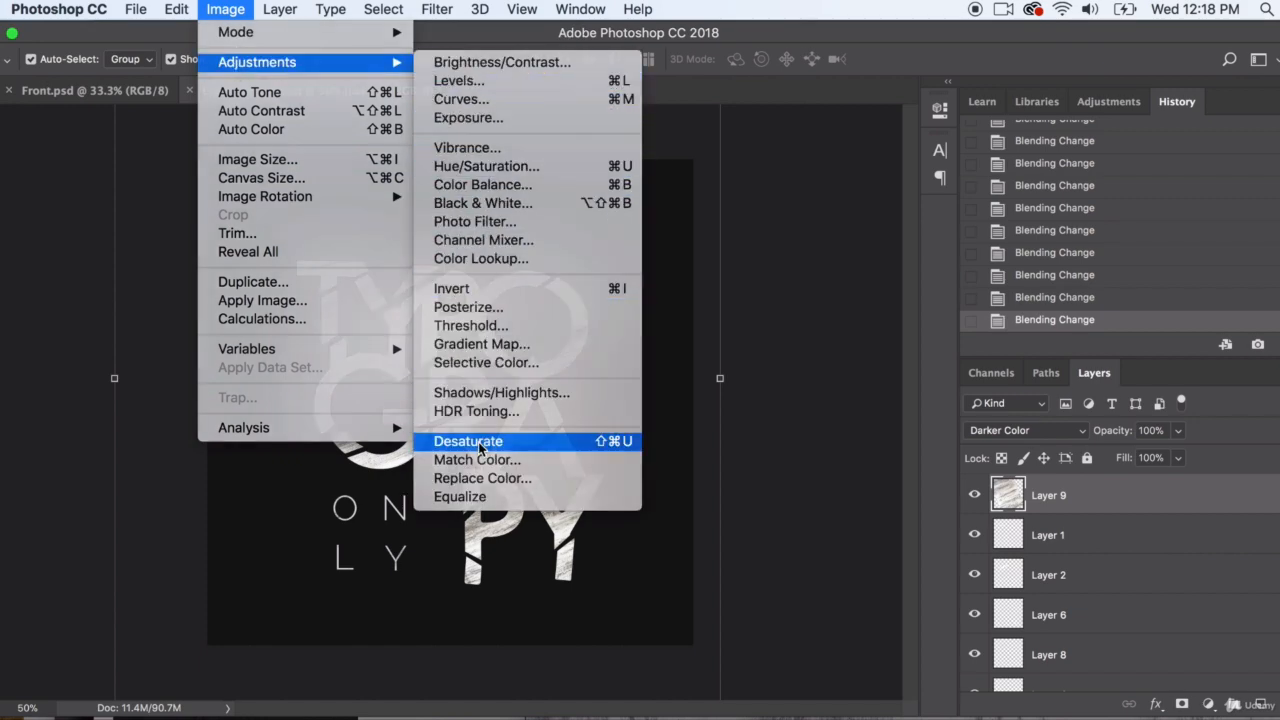
{"action": "left_click", "coordinate": [383, 9]}
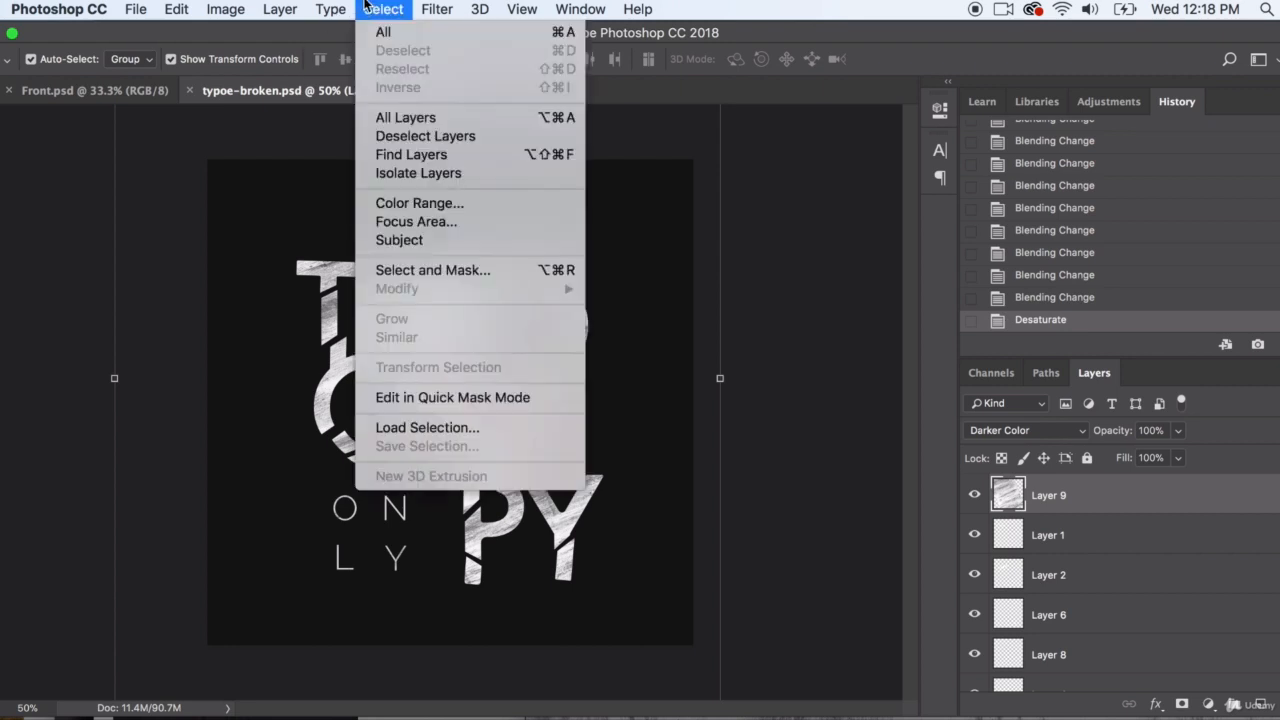
{"action": "left_click", "coordinate": [452, 31]}
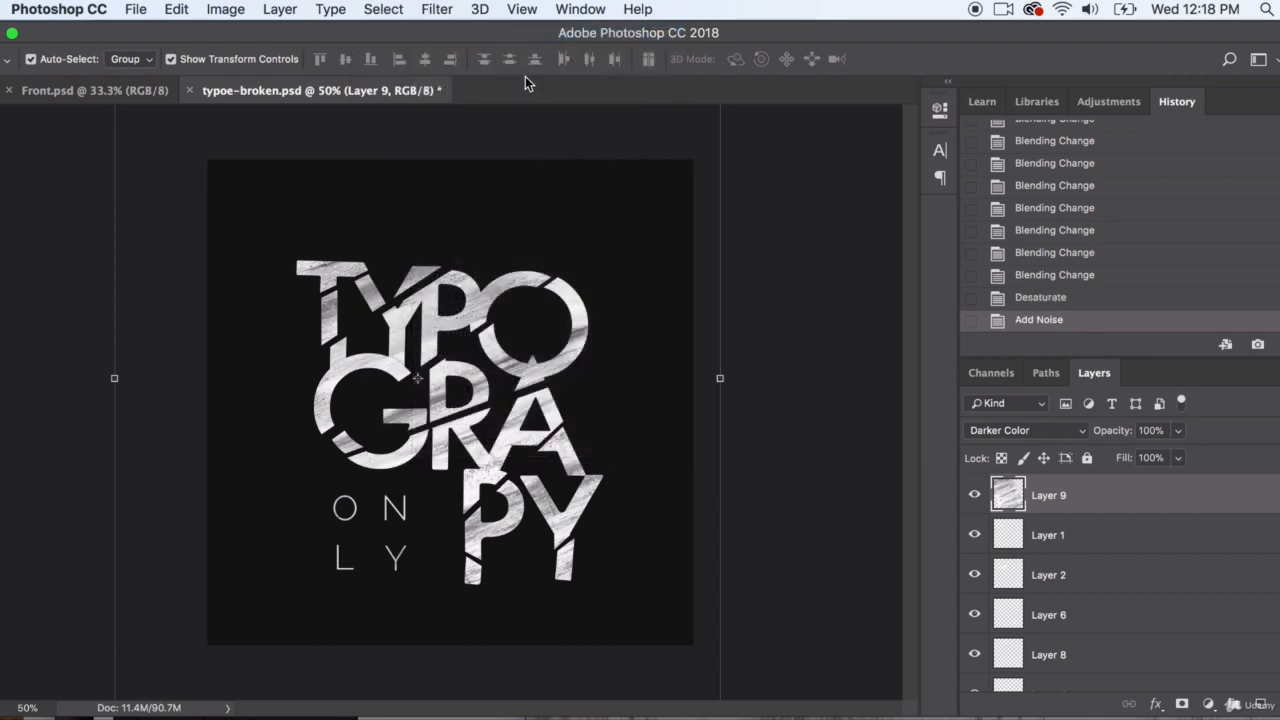
Add stronger uniform monochromatic noise to the texture layer with an amount of about 14.21%
{"action": "left_click", "coordinate": [437, 9]}
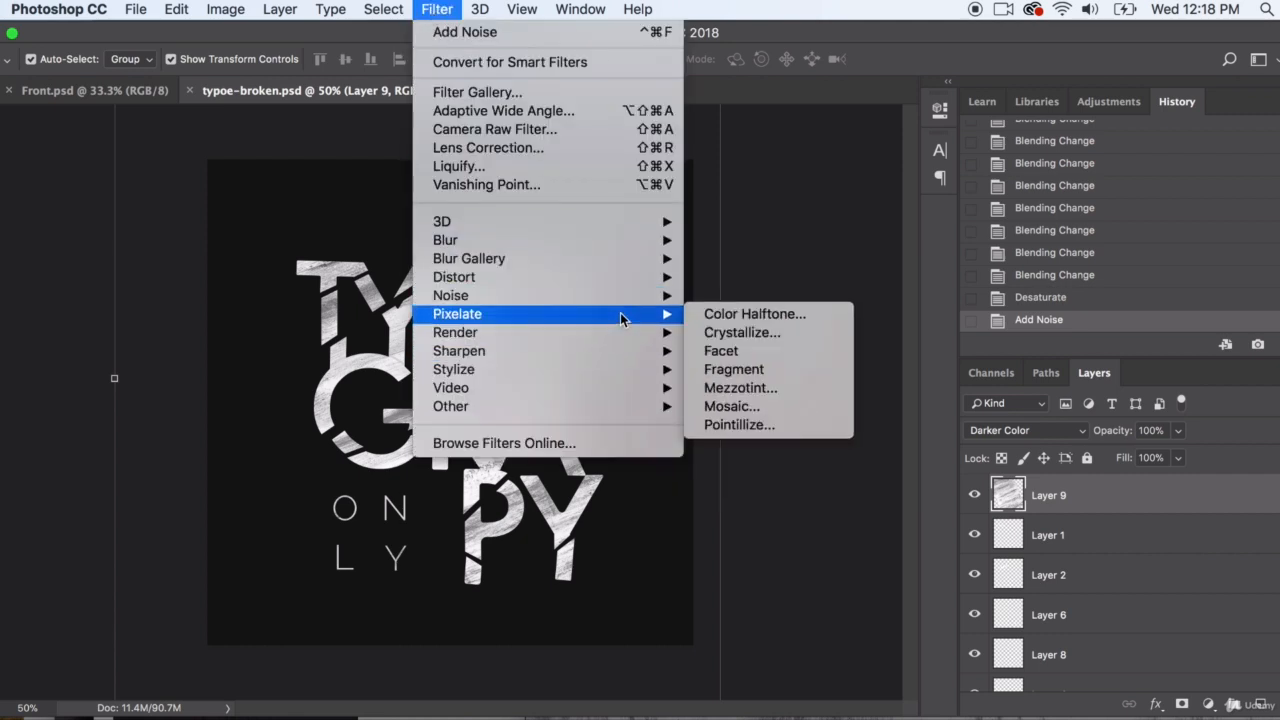
{"action": "mouse_move", "coordinate": [622, 295]}
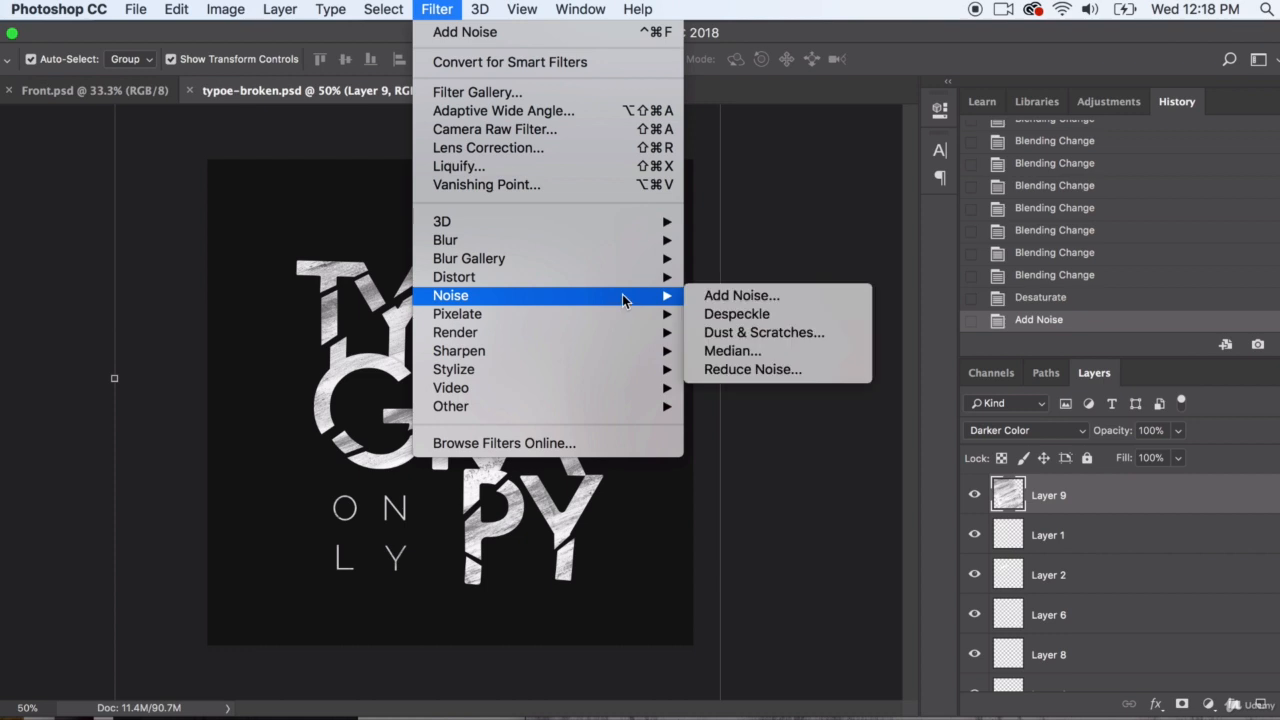
{"action": "left_click", "coordinate": [730, 294]}
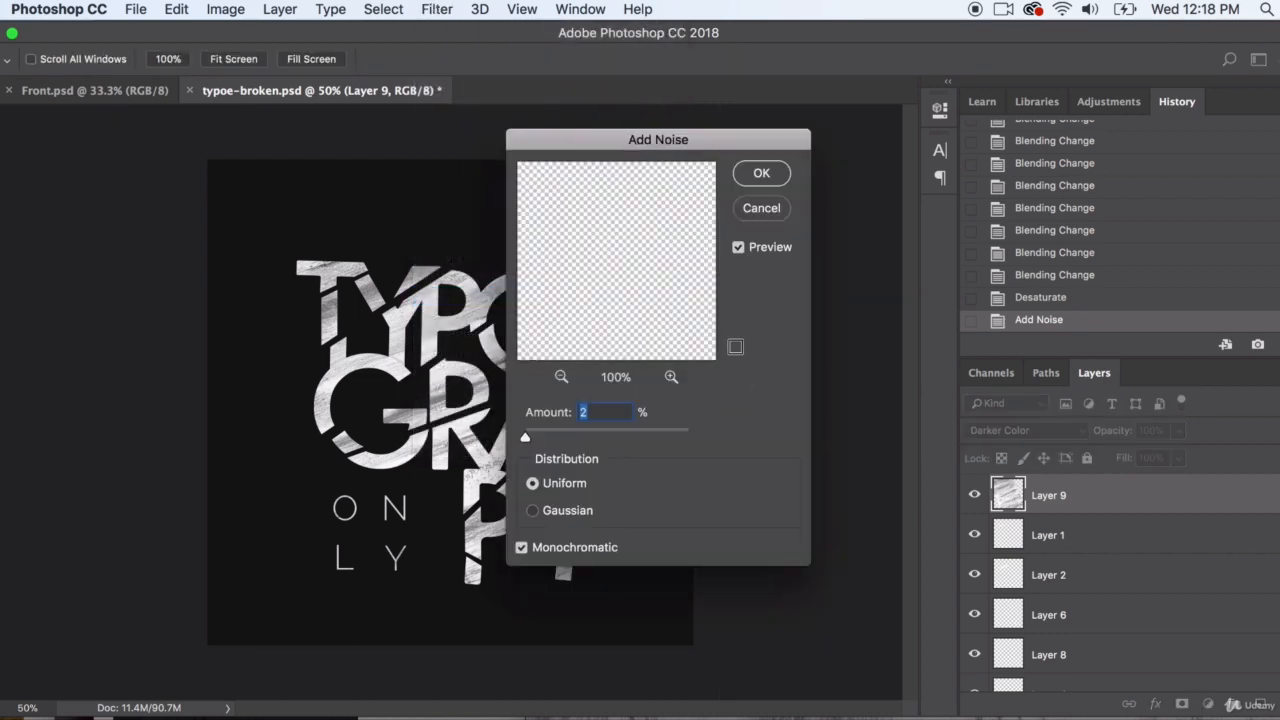
{"action": "left_click", "coordinate": [540, 437]}
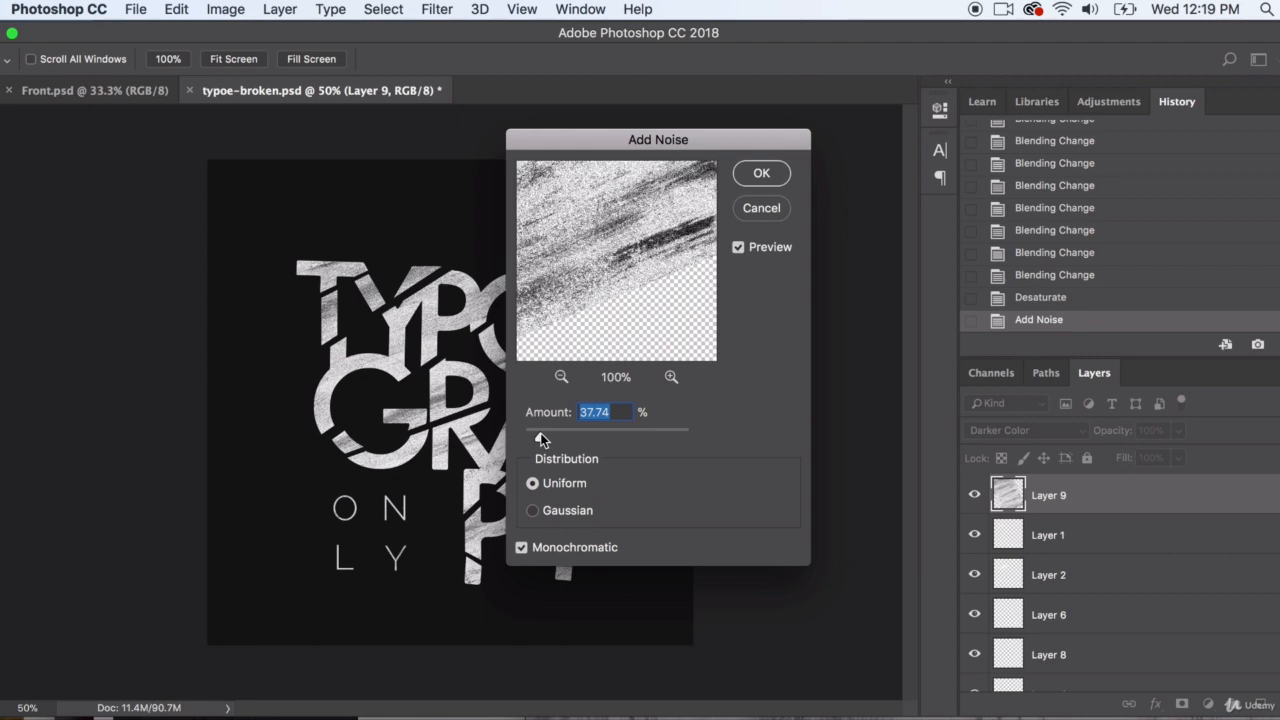
{"action": "left_click_drag", "start_coordinate": [537, 440], "coordinate": [527, 436]}
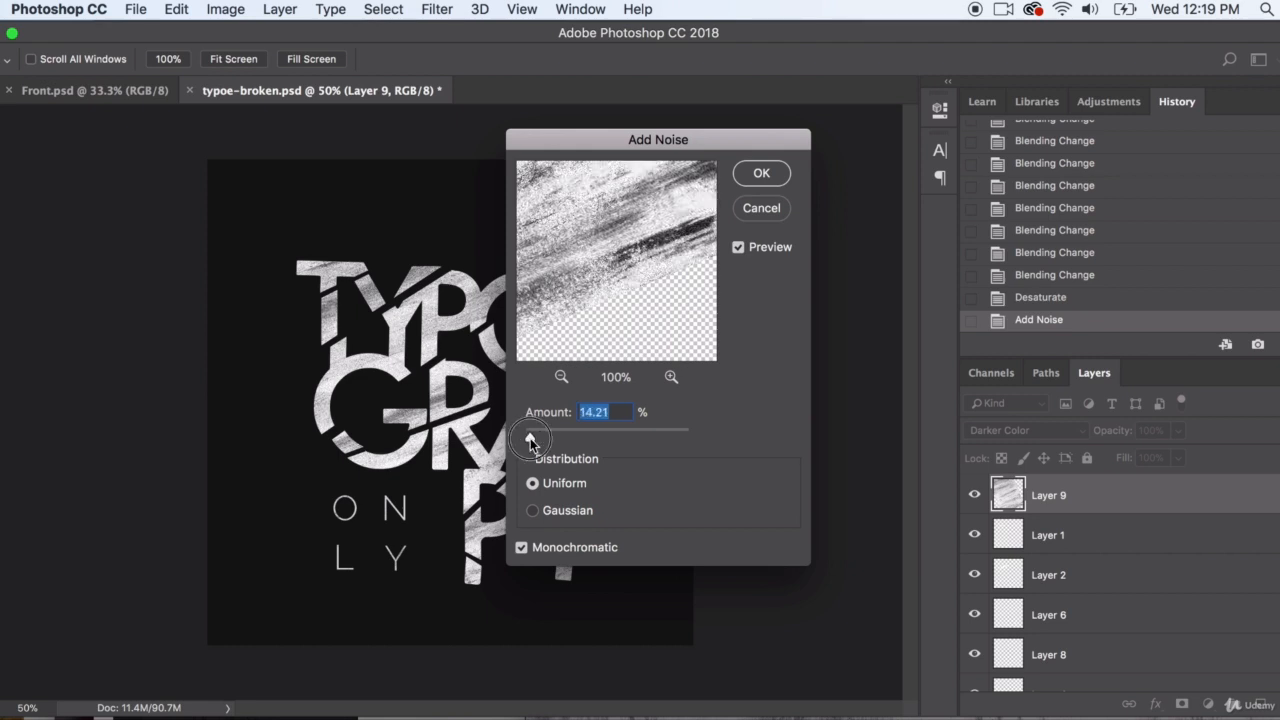
{"action": "left_click", "coordinate": [761, 173]}
Repeat the same Add Noise filter once more on the texture layer
{"action": "left_click", "coordinate": [525, 10]}
{"action": "mouse_move", "coordinate": [437, 12]}
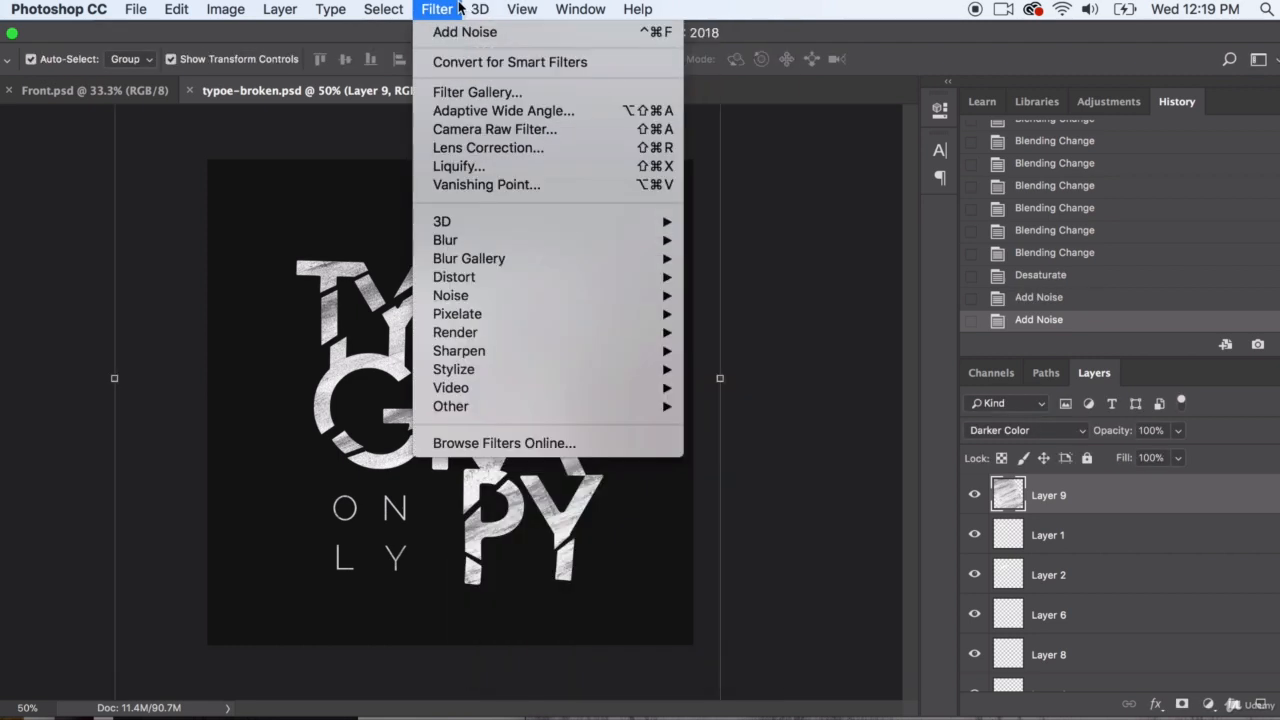
{"action": "left_click", "coordinate": [455, 32]}
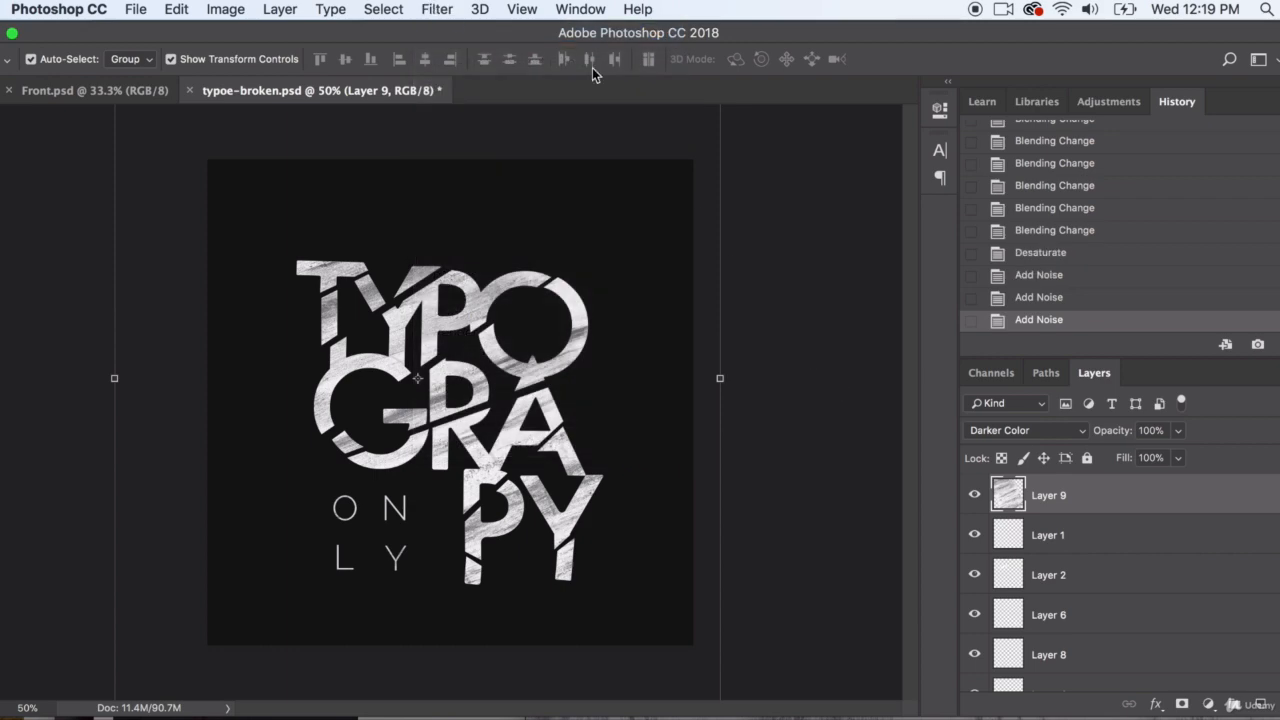
Apply the last-used Add Noise filter twice more to the texture layer and step back by one application
{"action": "left_click", "coordinate": [437, 9]}
{"action": "left_click", "coordinate": [458, 30]}
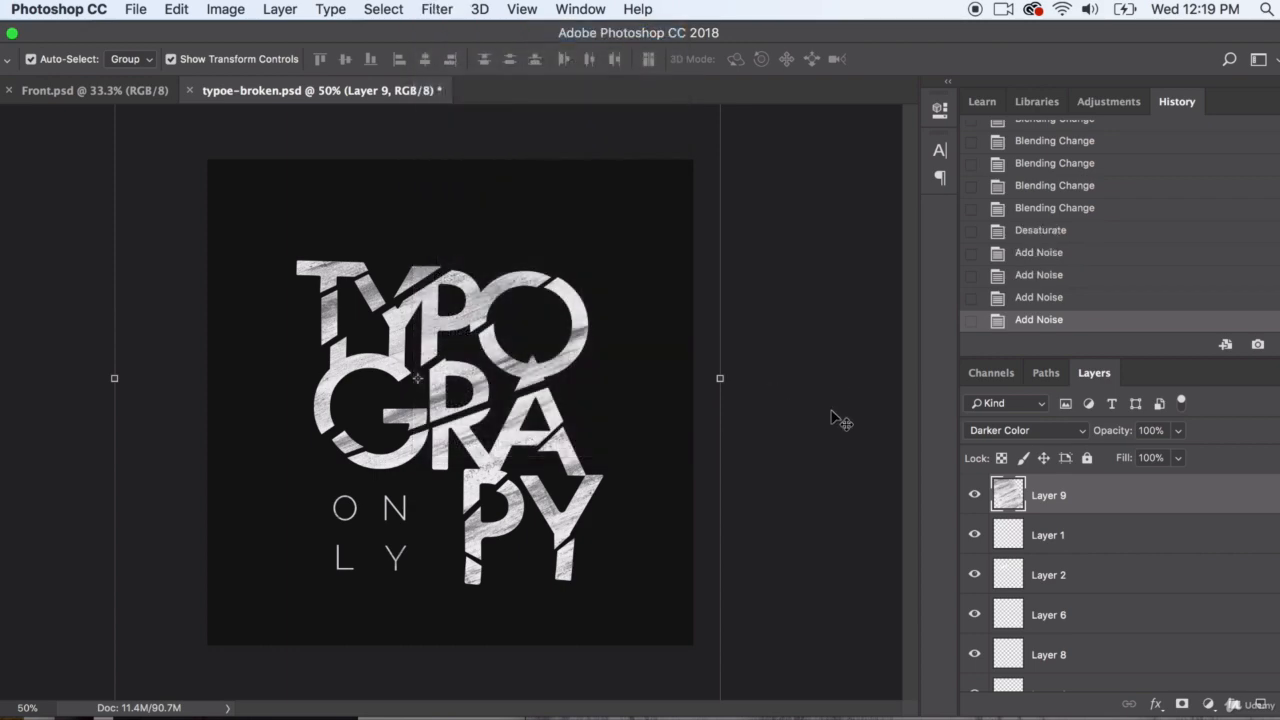
{"action": "left_click", "coordinate": [437, 9]}
{"action": "left_click", "coordinate": [455, 31]}
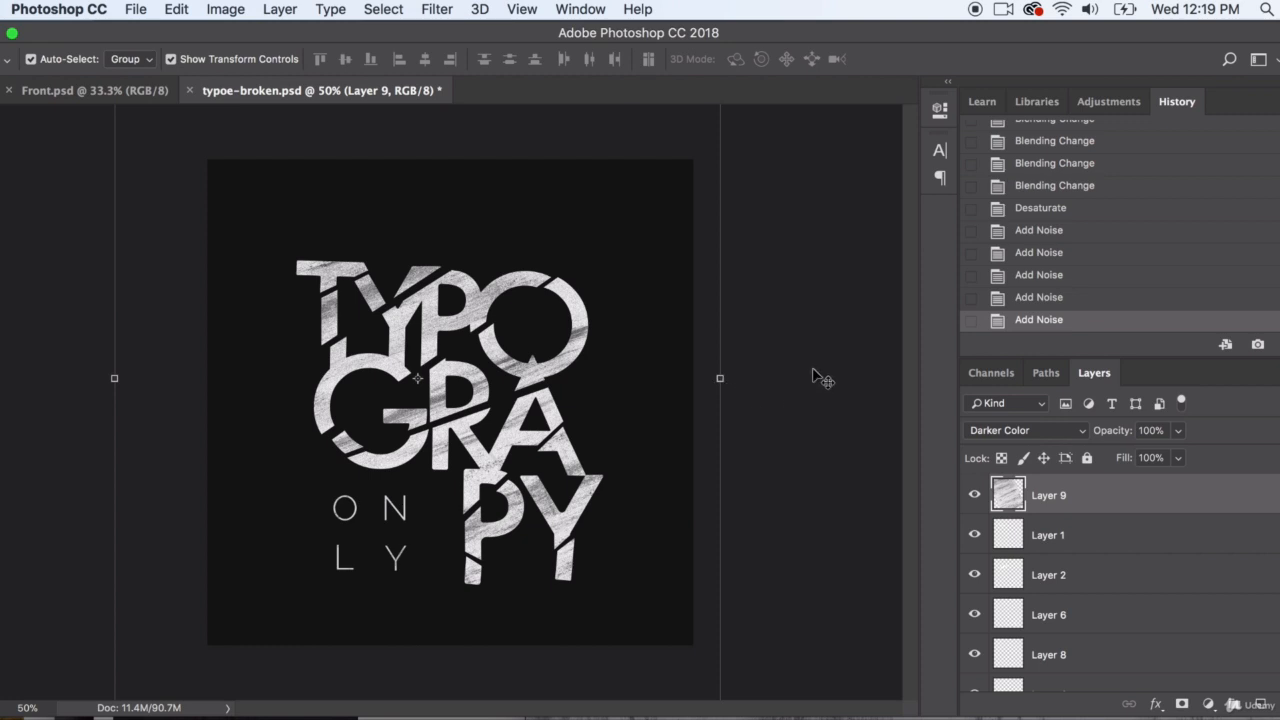
{"action": "left_click", "coordinate": [1058, 298]}
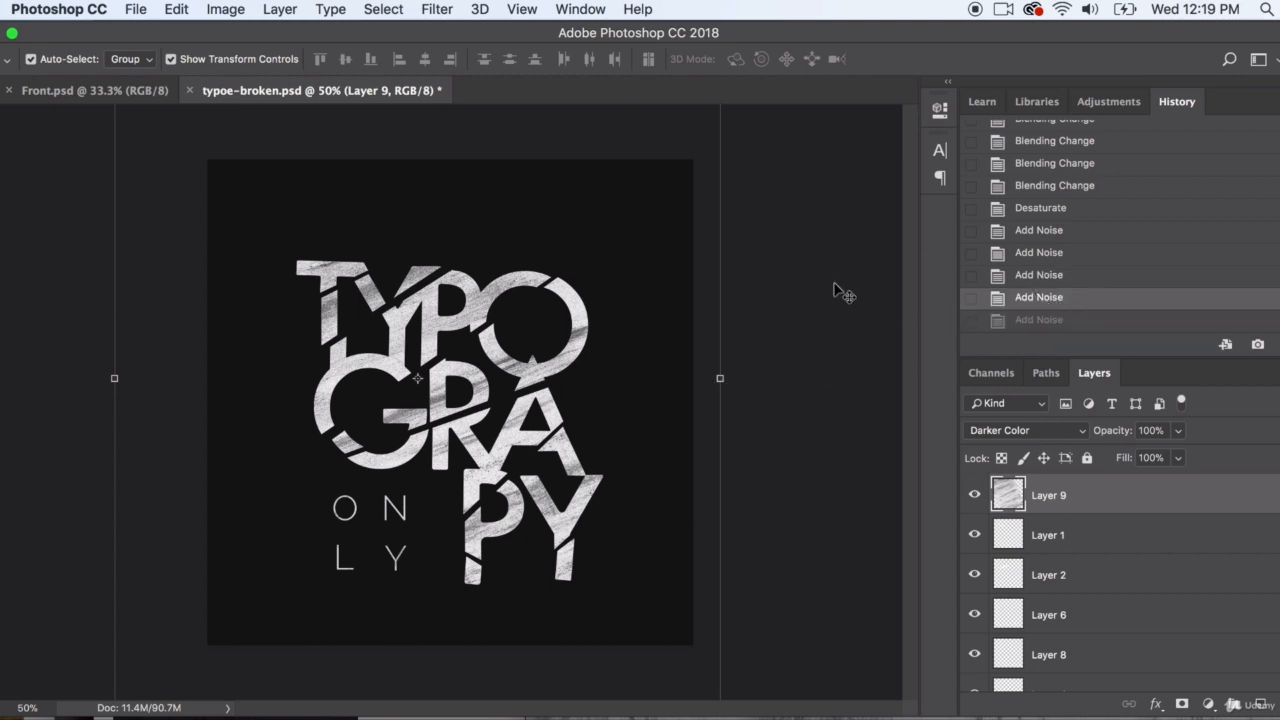
Duplicate the noisy texture layer, Layer 9, with the default copy name
{"action": "left_click", "coordinate": [800, 286]}
{"action": "left_click", "coordinate": [490, 318]}
{"action": "left_click", "coordinate": [267, 7]}
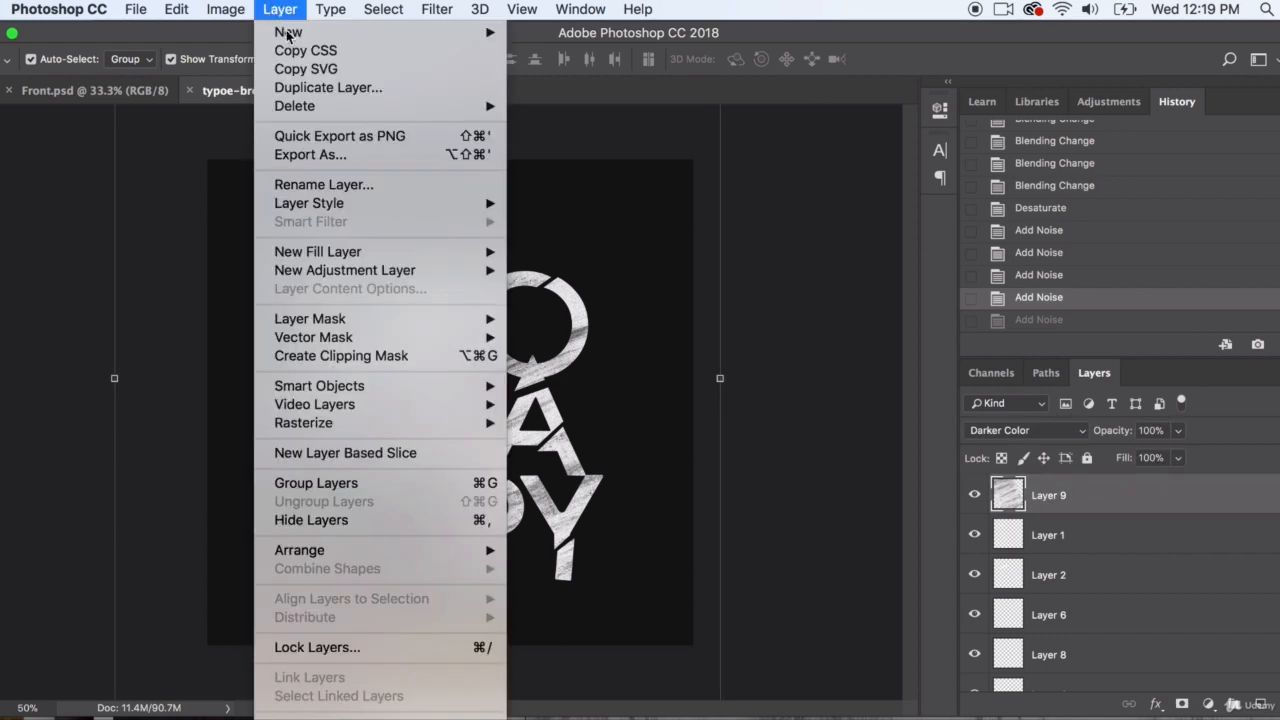
{"action": "left_click", "coordinate": [321, 87]}
{"action": "left_click", "coordinate": [838, 323]}
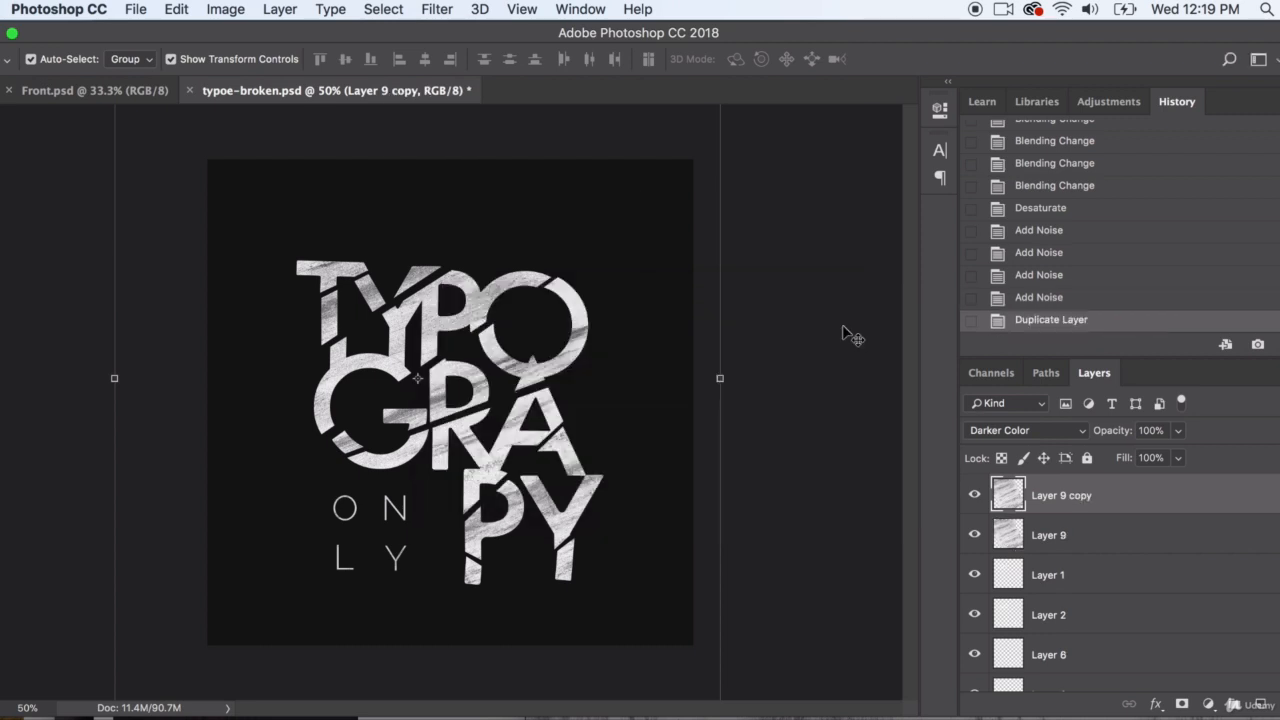
Test Color Burn, Hard Light, Subtract, Saturation and Normal blending on the duplicated texture layer, and restore Darker Color
{"action": "left_click", "coordinate": [1050, 430]}
{"action": "left_click", "coordinate": [1035, 410]}
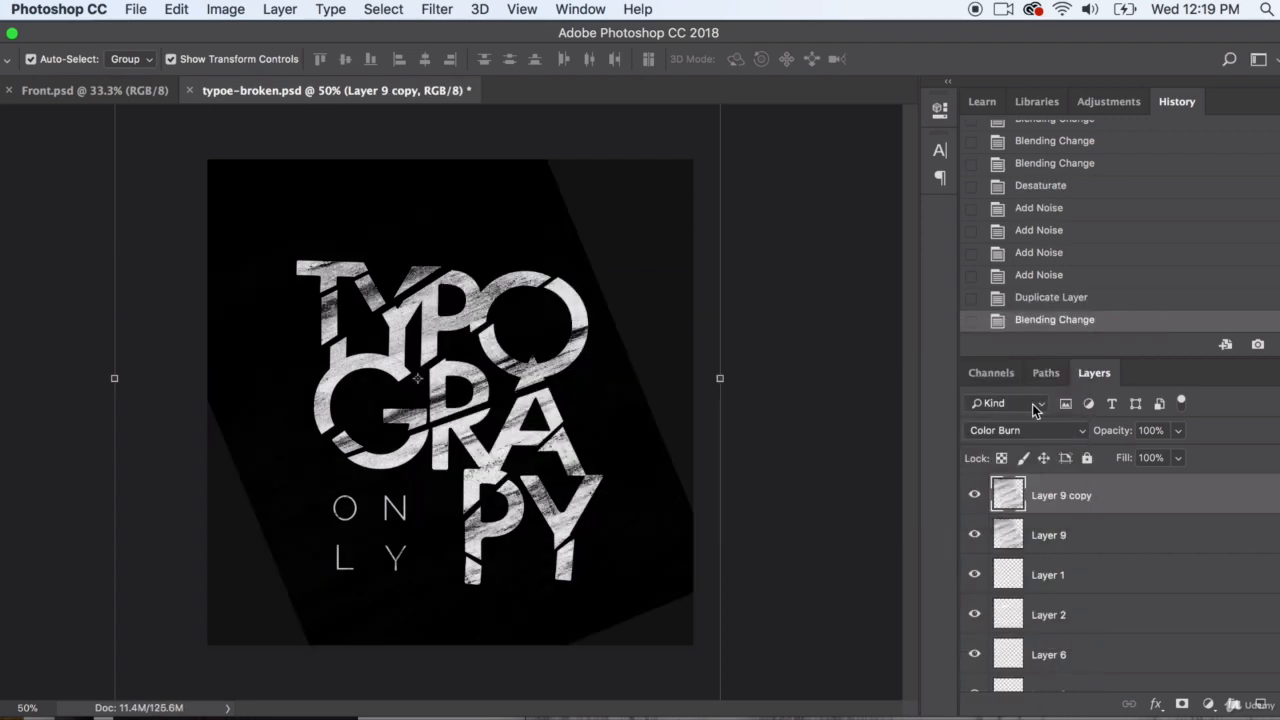
{"action": "left_click", "coordinate": [1020, 431]}
{"action": "left_click", "coordinate": [1014, 598]}
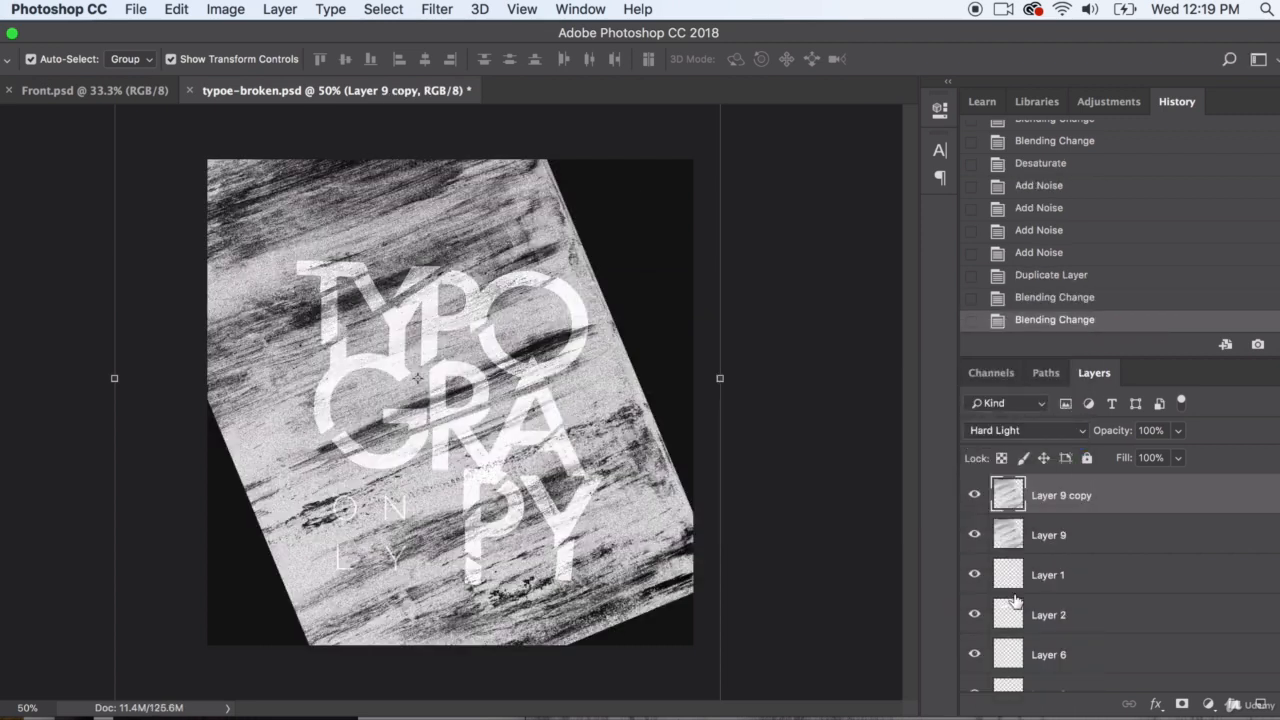
{"action": "left_click", "coordinate": [1020, 430]}
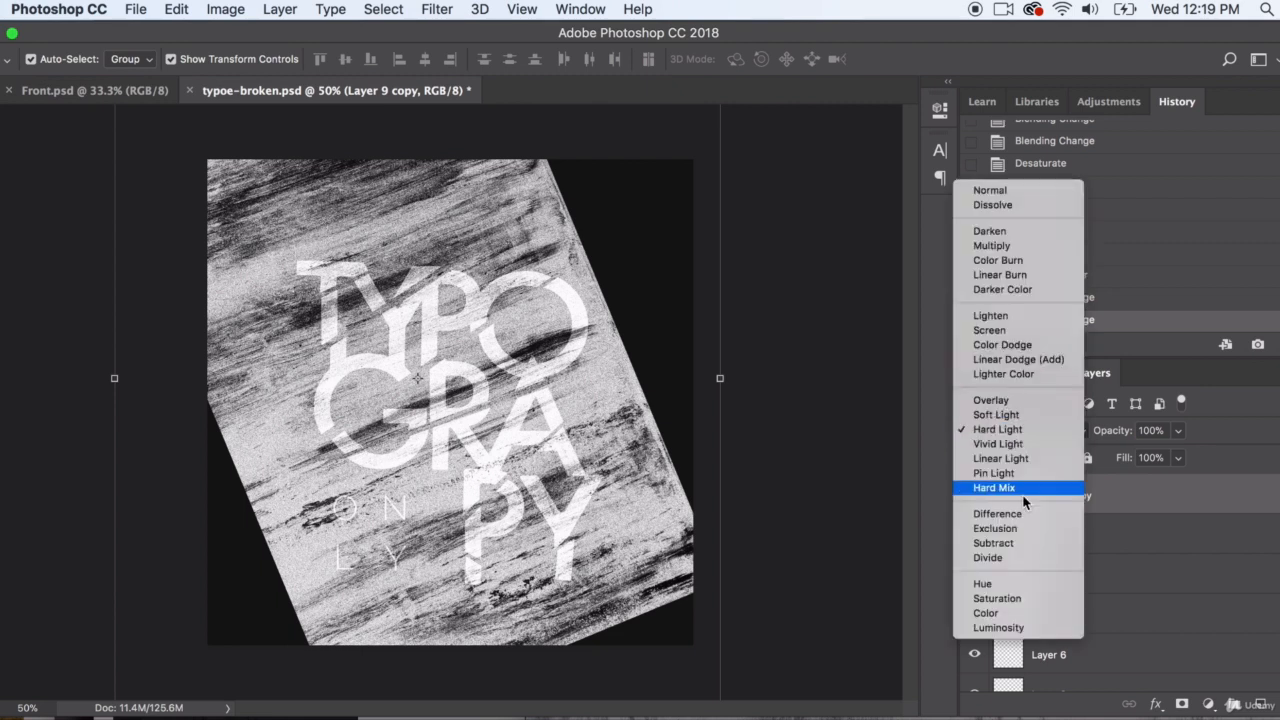
{"action": "left_click", "coordinate": [1020, 545]}
{"action": "left_click", "coordinate": [1017, 430]}
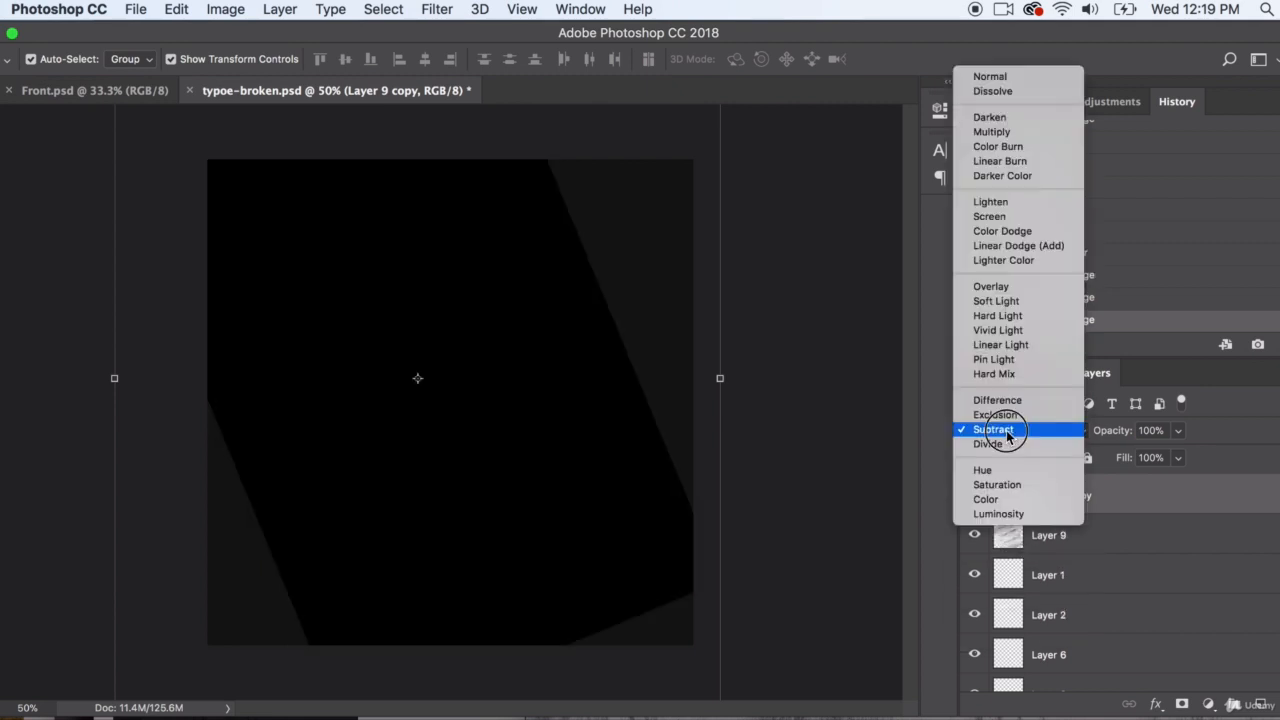
{"action": "left_click", "coordinate": [1005, 497]}
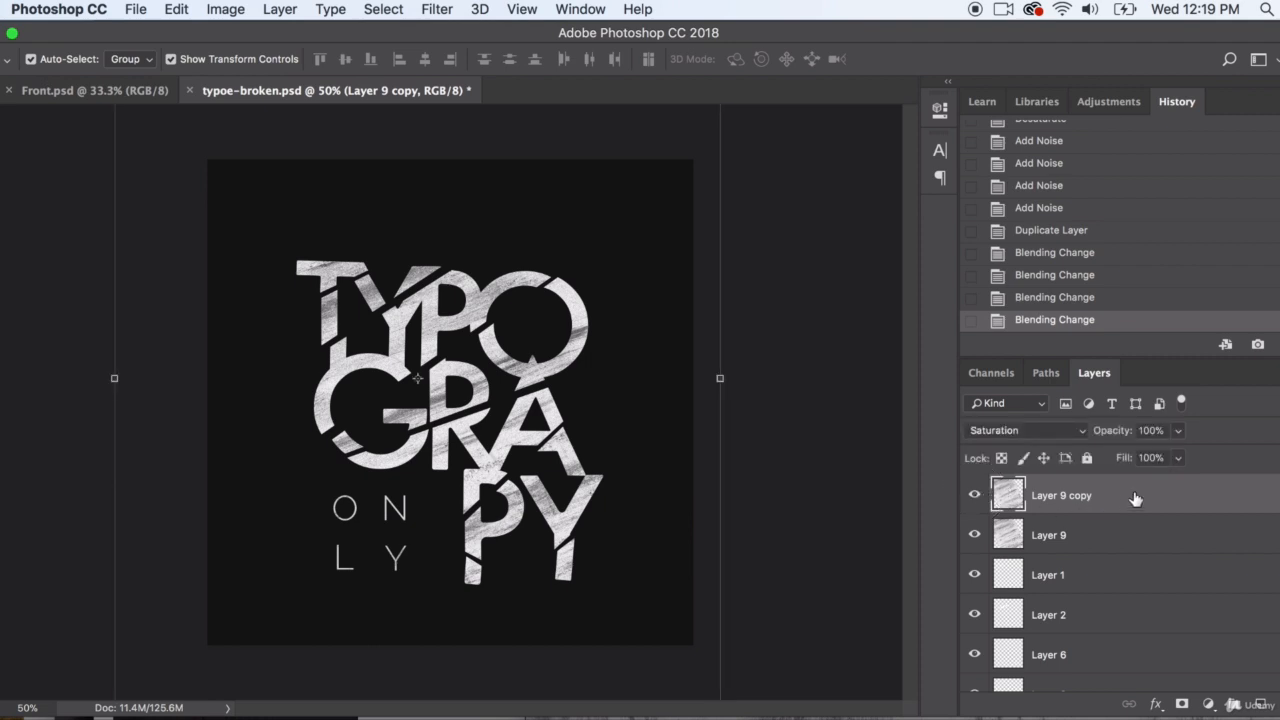
{"action": "mouse_move", "coordinate": [1135, 498]}
{"action": "left_mouse_down"}
{"action": "mouse_move", "coordinate": [1140, 630]}
{"action": "mouse_move", "coordinate": [1143, 503]}
{"action": "mouse_move", "coordinate": [1112, 487]}
{"action": "left_mouse_up"}
{"action": "left_click", "coordinate": [1050, 430]}
{"action": "left_click", "coordinate": [1045, 14]}
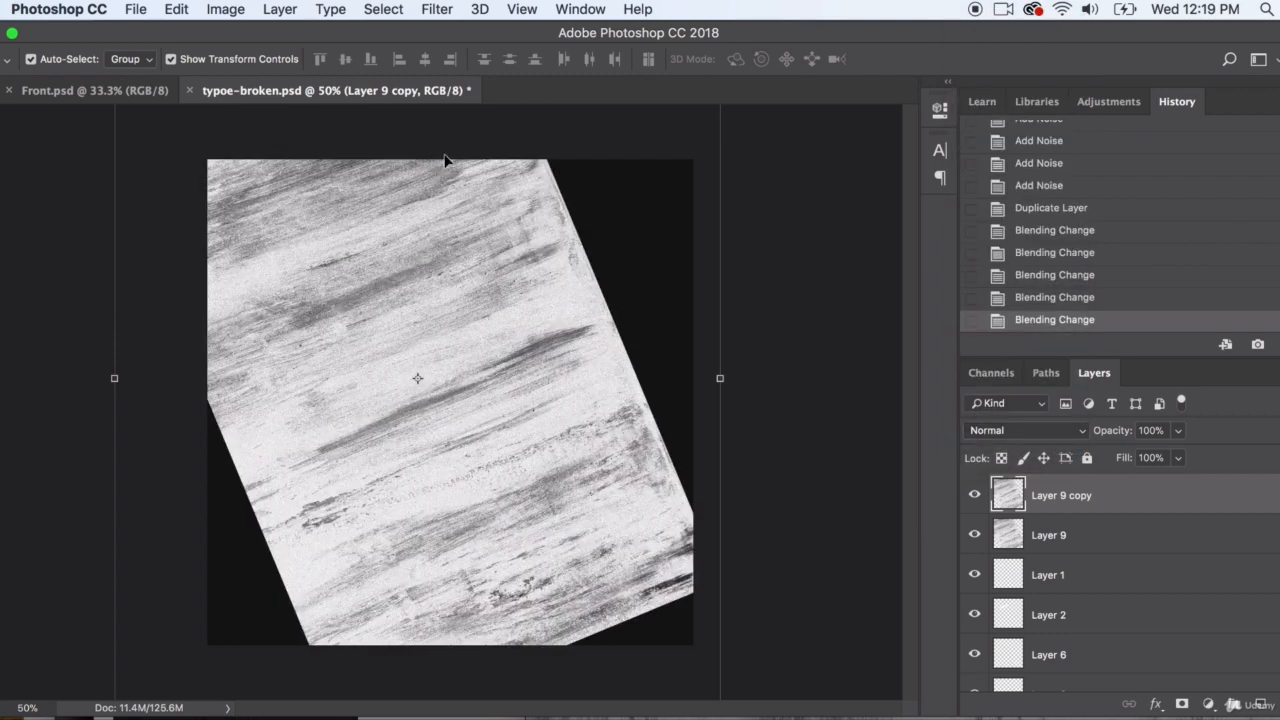
{"action": "left_click", "coordinate": [1045, 435]}
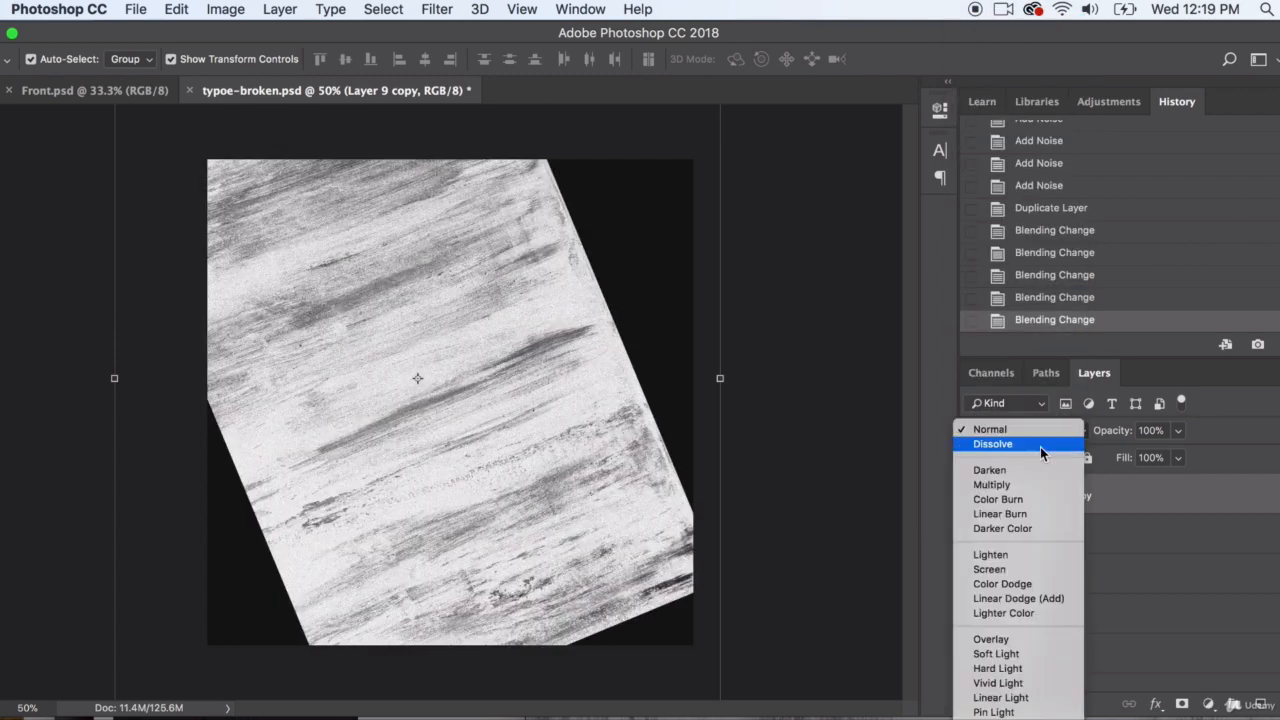
{"action": "left_click", "coordinate": [1025, 535]}
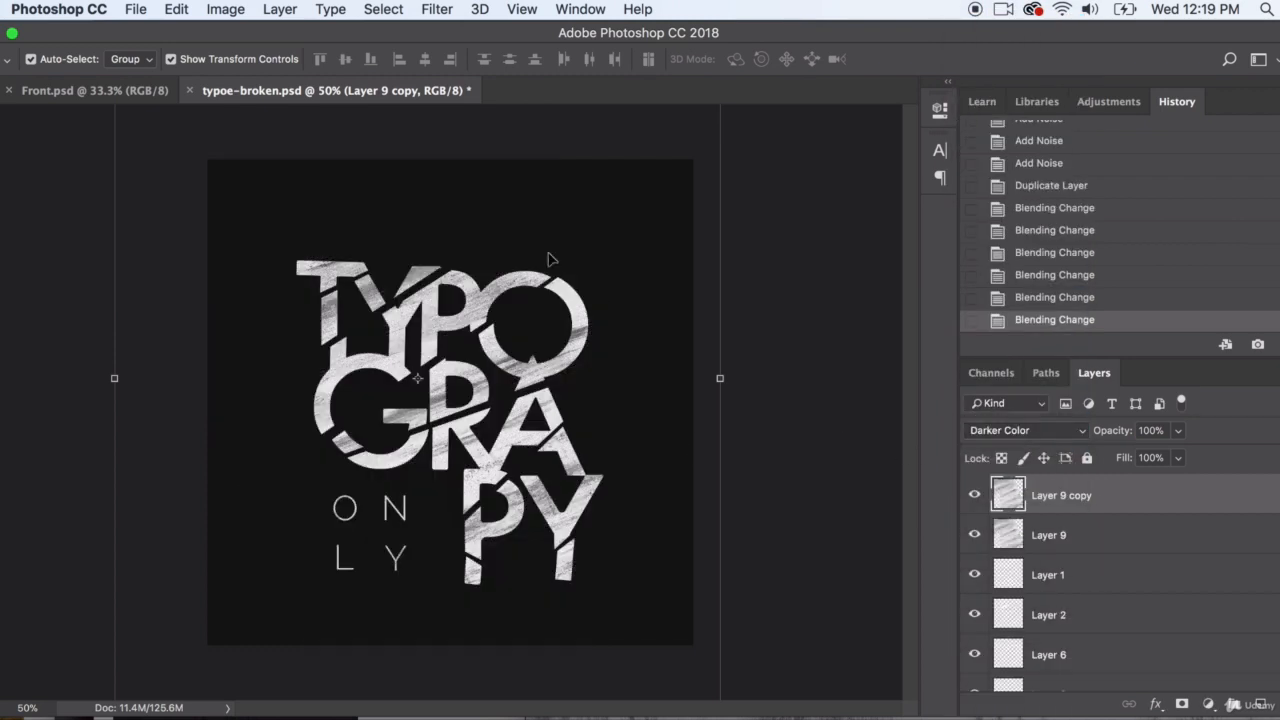
Apply the ZigZag distortion to Layer 9 copy with an amount of 34, few ridges and the Pond Ripples style
{"action": "left_click", "coordinate": [1049, 537]}
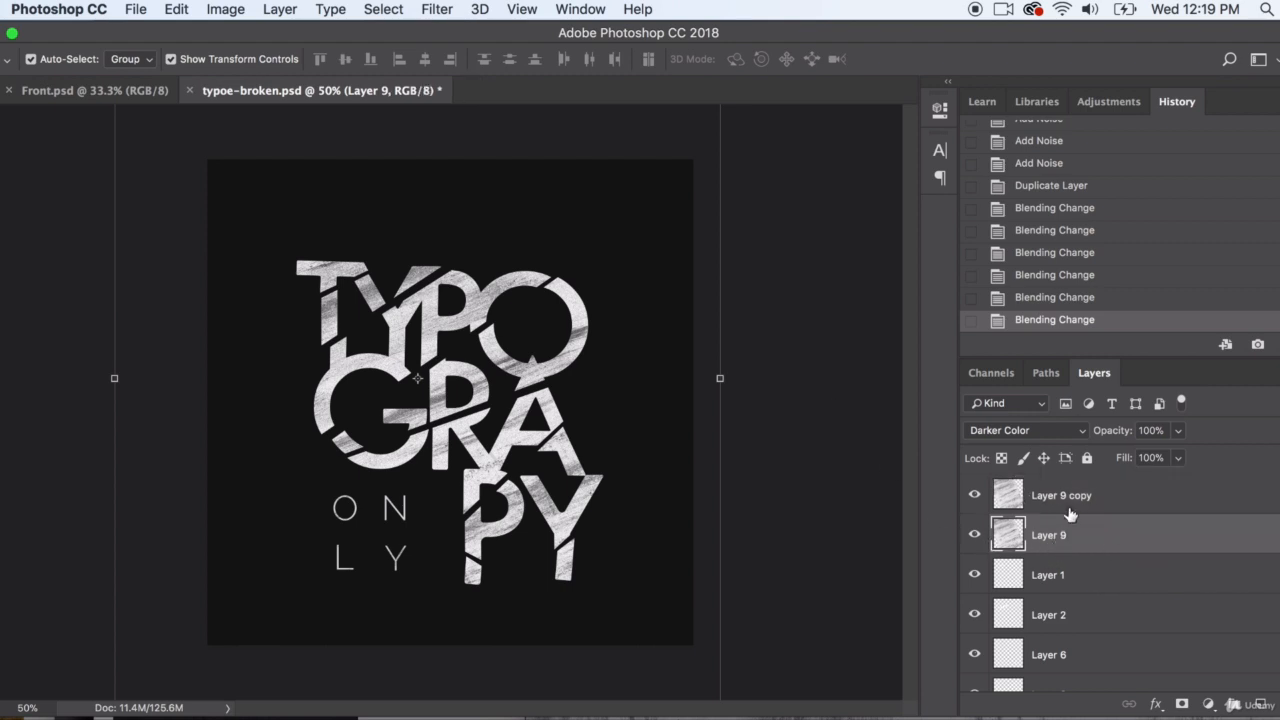
{"action": "left_click", "coordinate": [1058, 500]}
{"action": "left_click", "coordinate": [405, 9]}
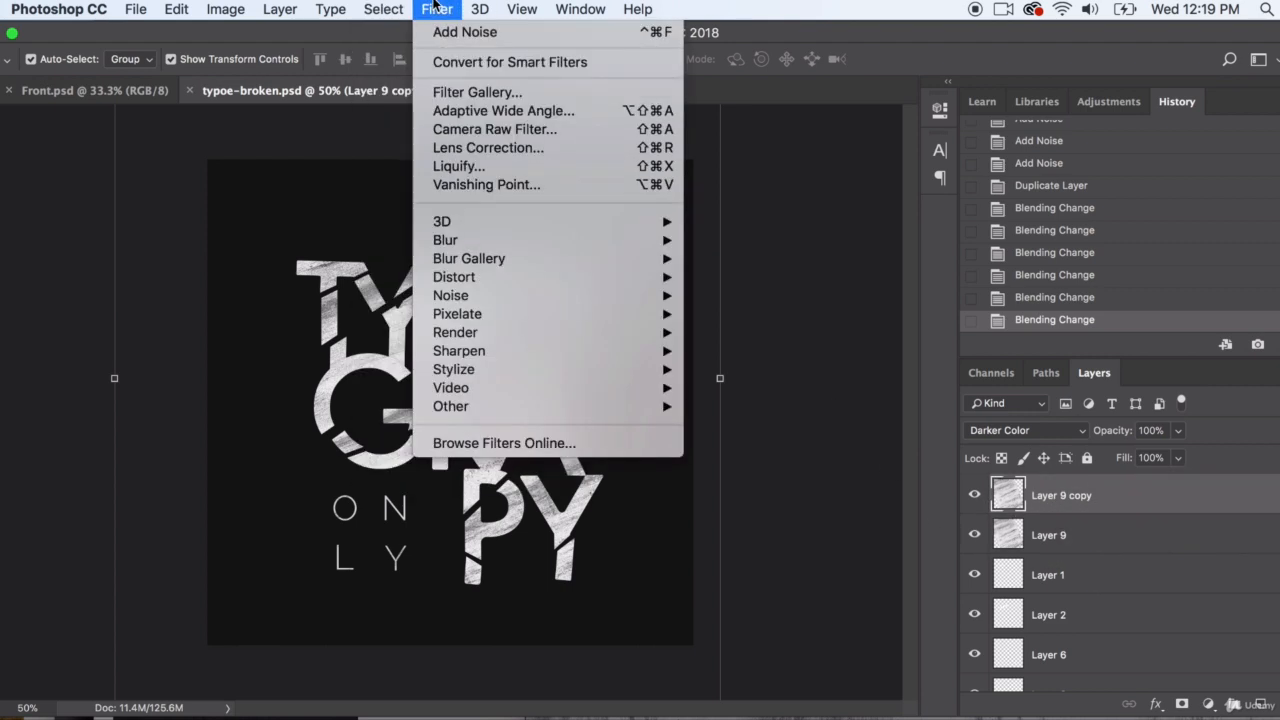
{"action": "mouse_move", "coordinate": [607, 296]}
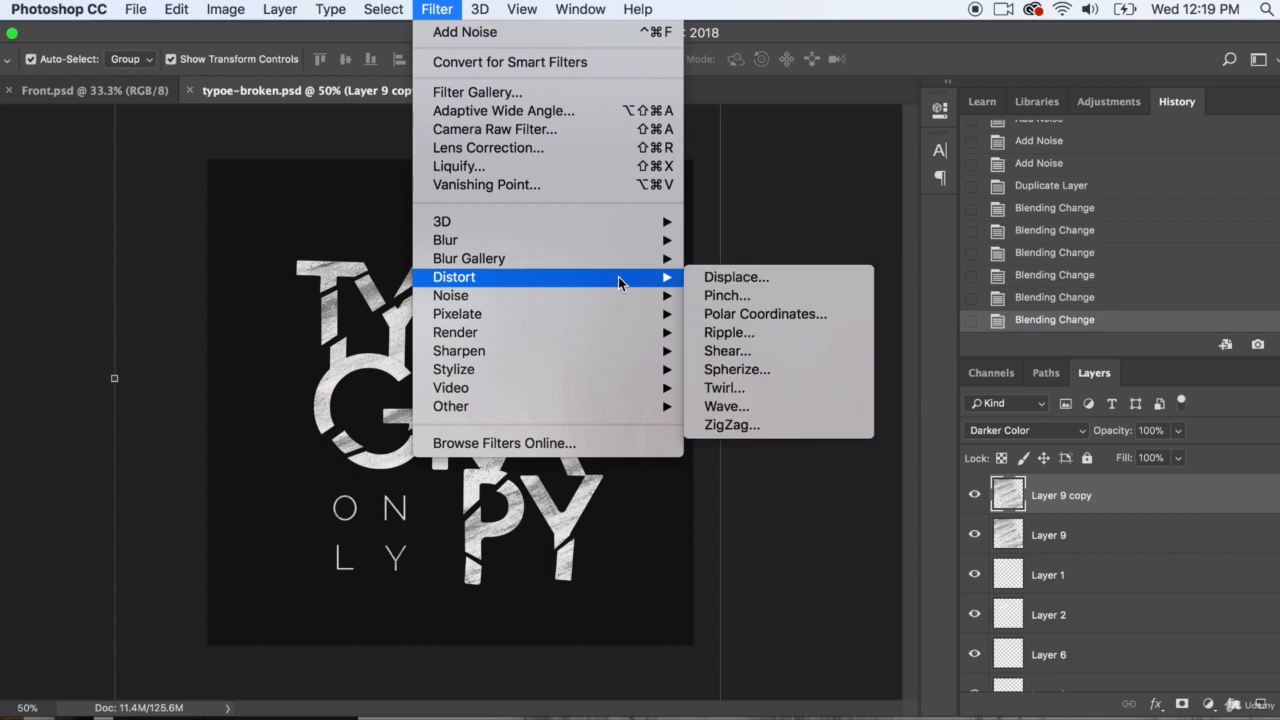
{"action": "left_click", "coordinate": [752, 424]}
{"action": "left_click_drag", "start_coordinate": [618, 474], "coordinate": [628, 474]}
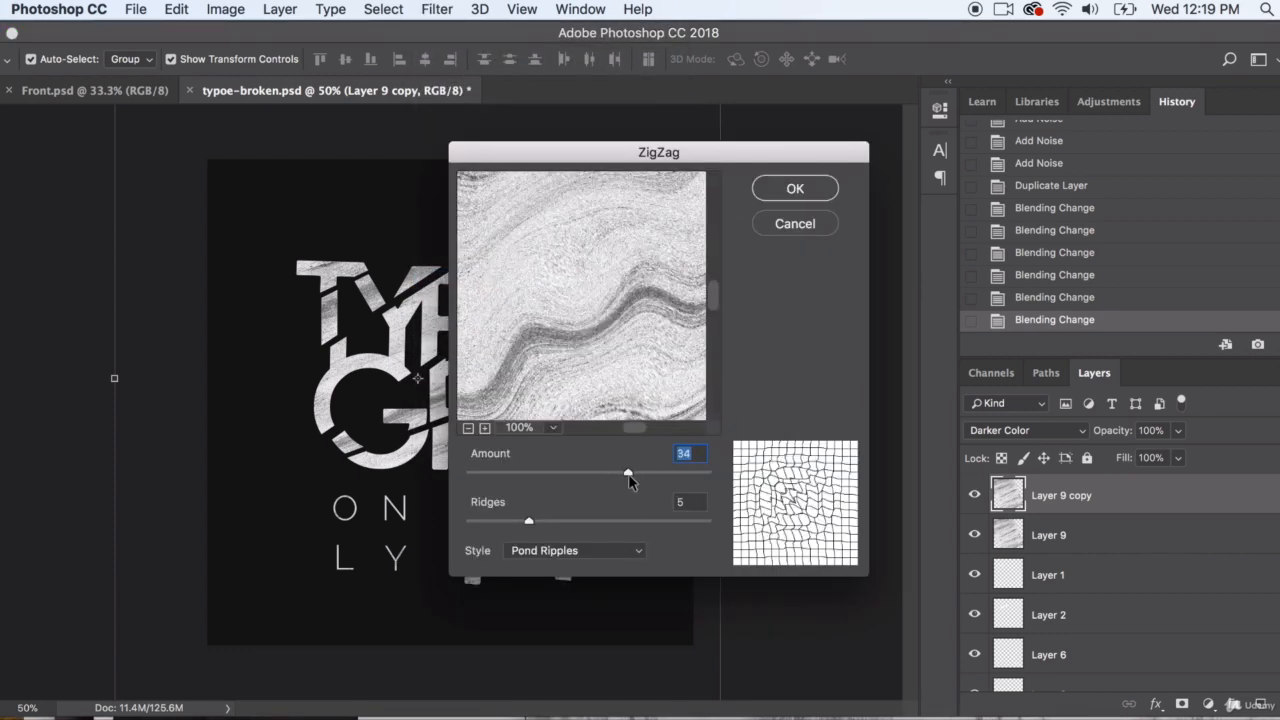
{"action": "left_click_drag", "start_coordinate": [529, 521], "coordinate": [621, 521]}
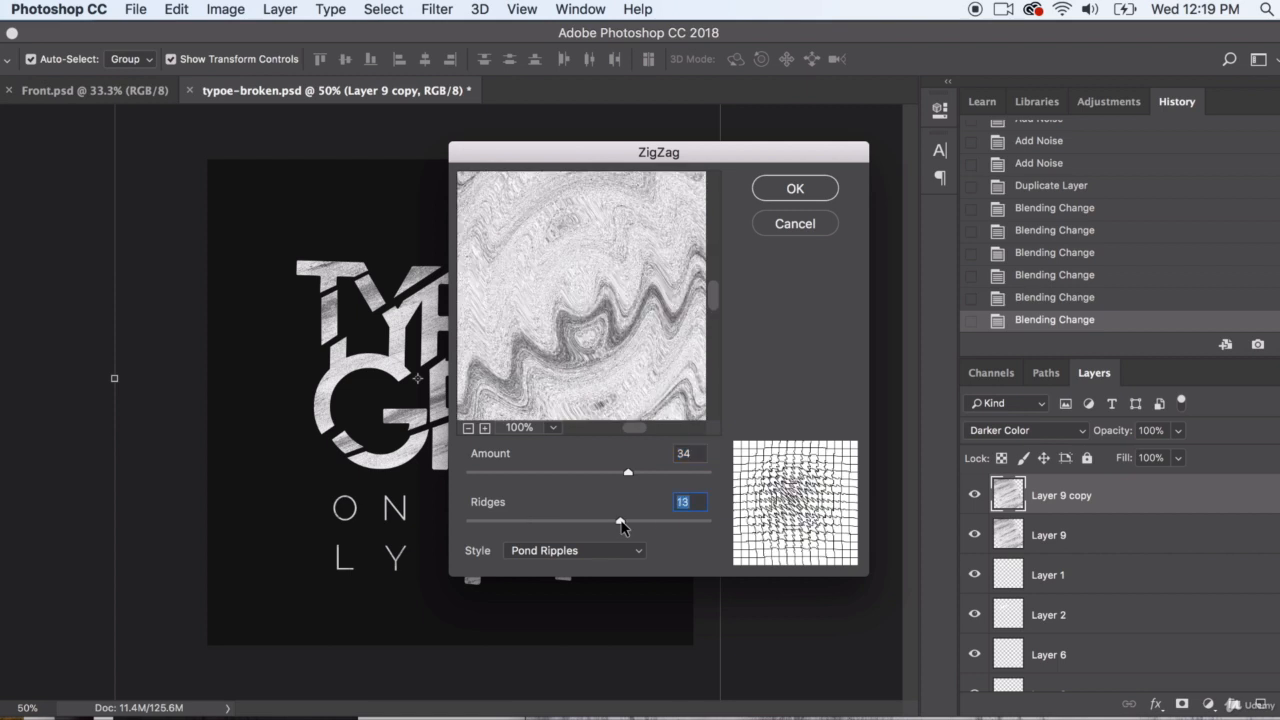
{"action": "left_click", "coordinate": [507, 521]}
{"action": "left_click", "coordinate": [787, 189]}
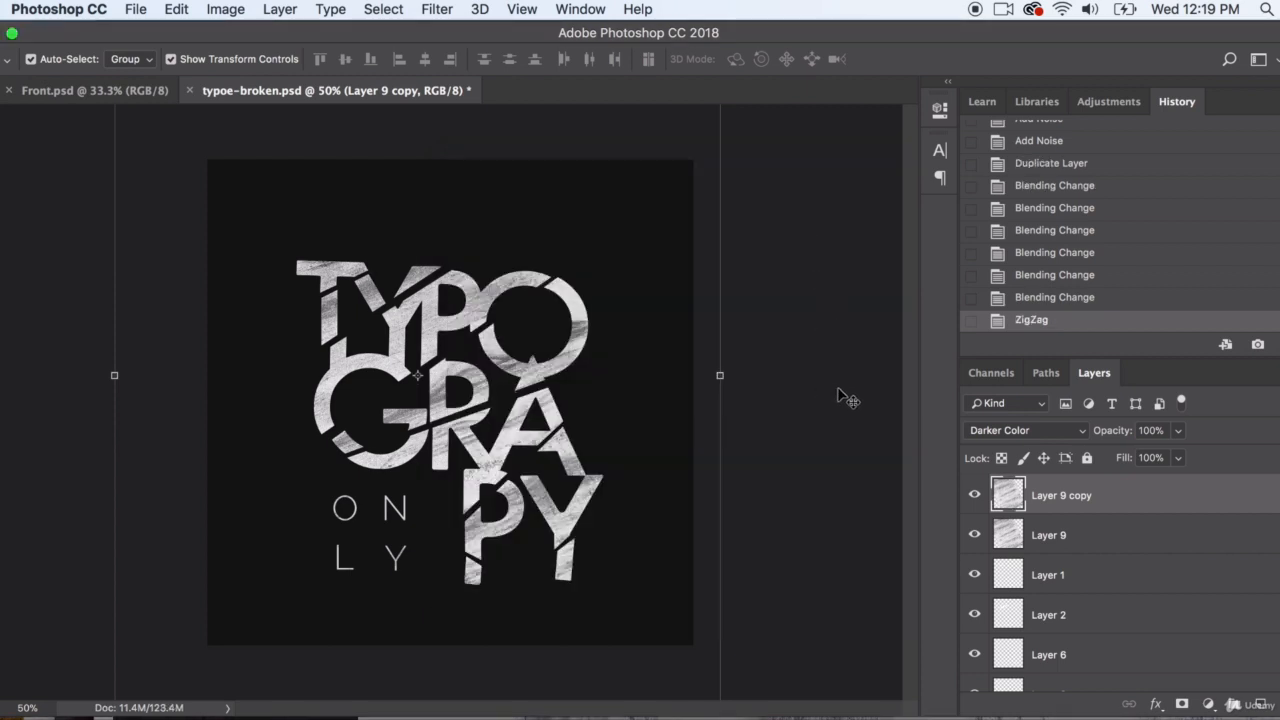
Apply the Color Halftone filter to Layer 9 copy with a maximum radius of 12 pixels and screen angles 108, 162, 90 and 45
{"action": "left_click", "coordinate": [423, 5]}
{"action": "mouse_move", "coordinate": [618, 366]}
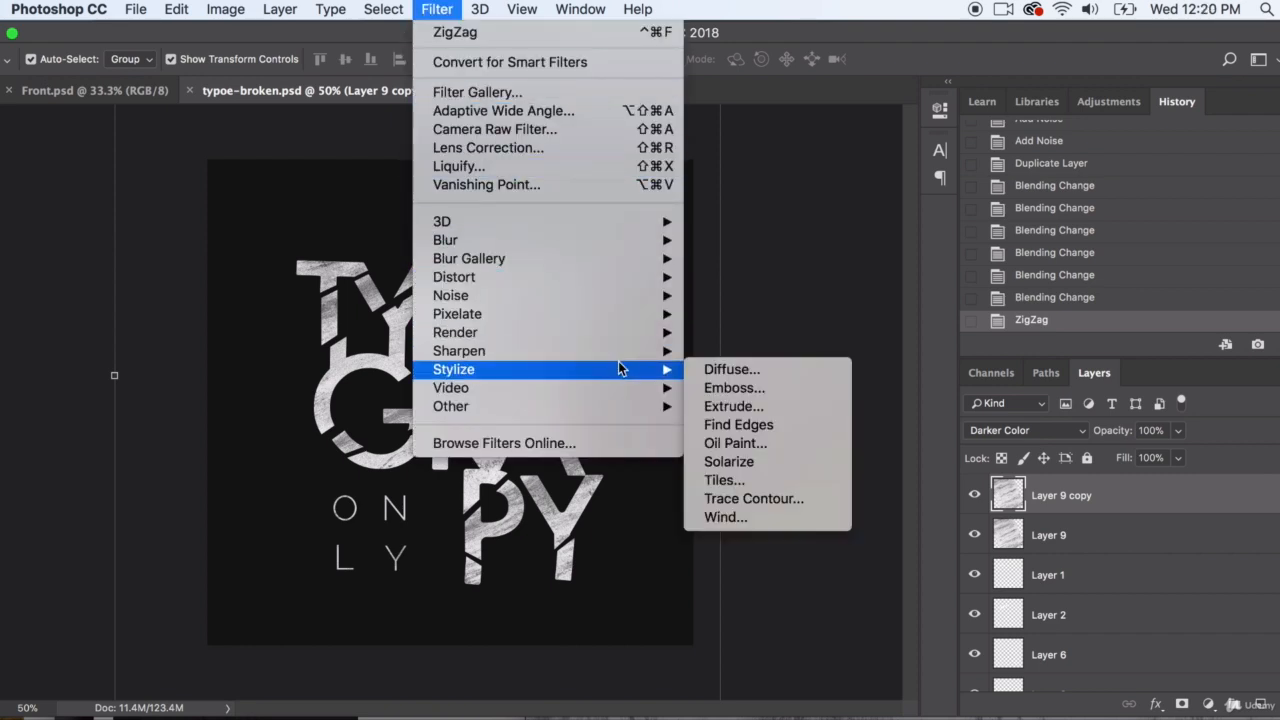
{"action": "mouse_move", "coordinate": [645, 333]}
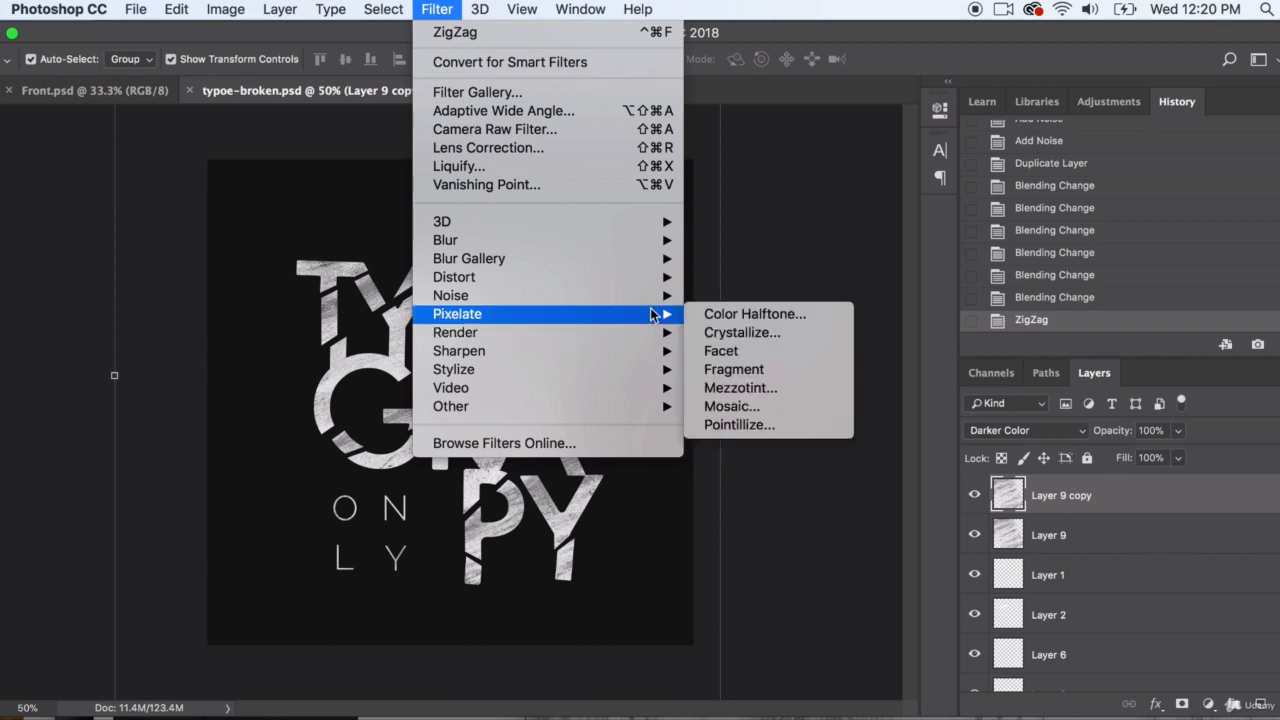
{"action": "left_click", "coordinate": [749, 314]}
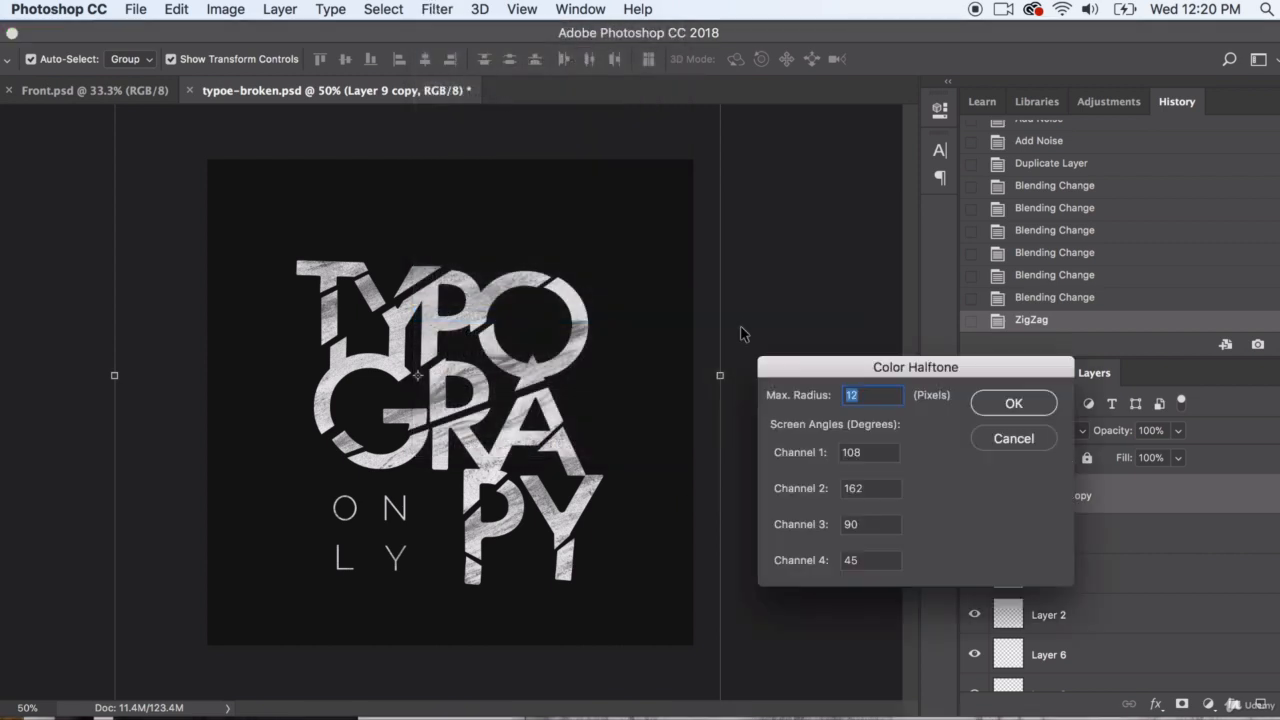
{"action": "left_click", "coordinate": [1002, 404]}
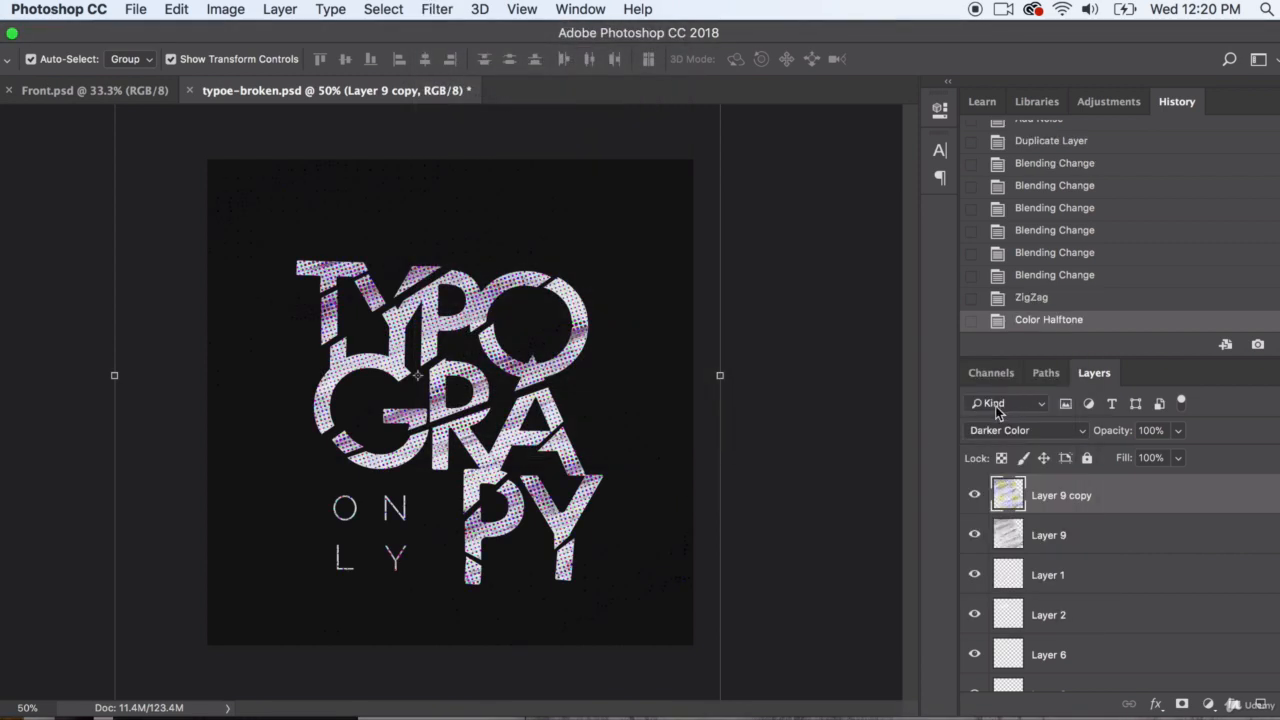
Desaturate the halftone texture on Layer 9 copy
{"action": "left_click", "coordinate": [227, 8]}
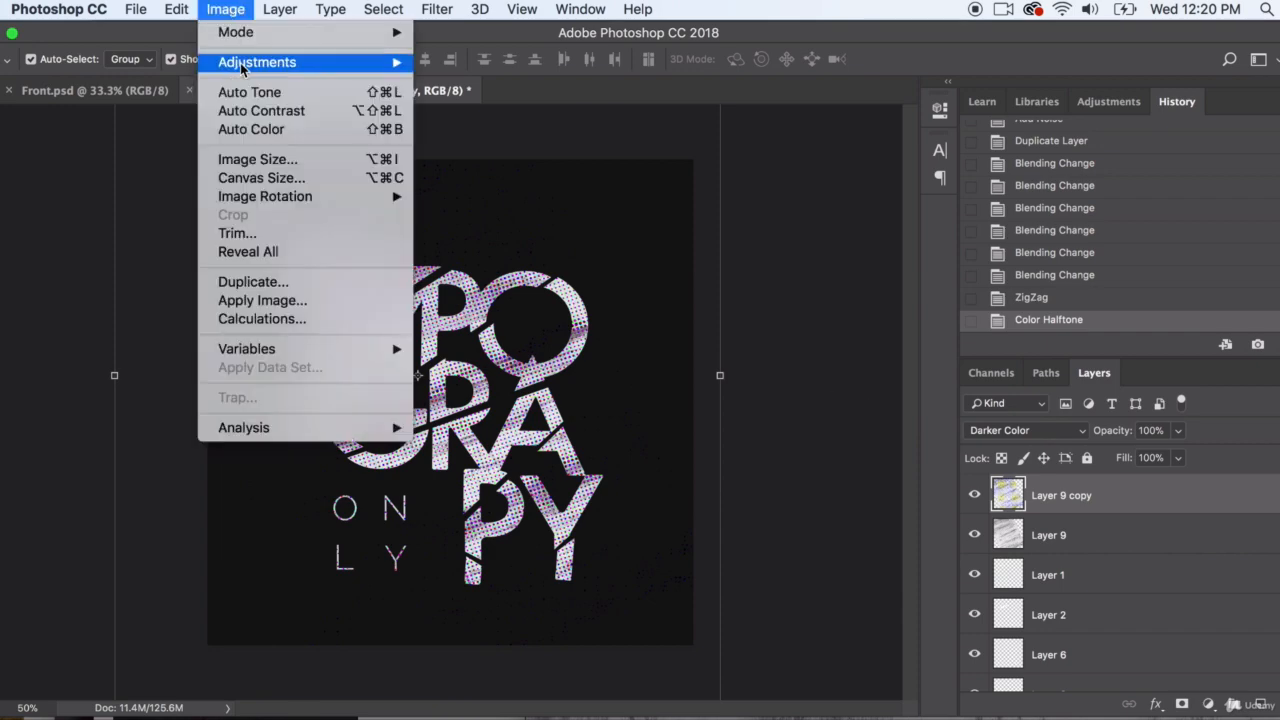
{"action": "mouse_move", "coordinate": [258, 61]}
{"action": "left_click", "coordinate": [500, 445]}
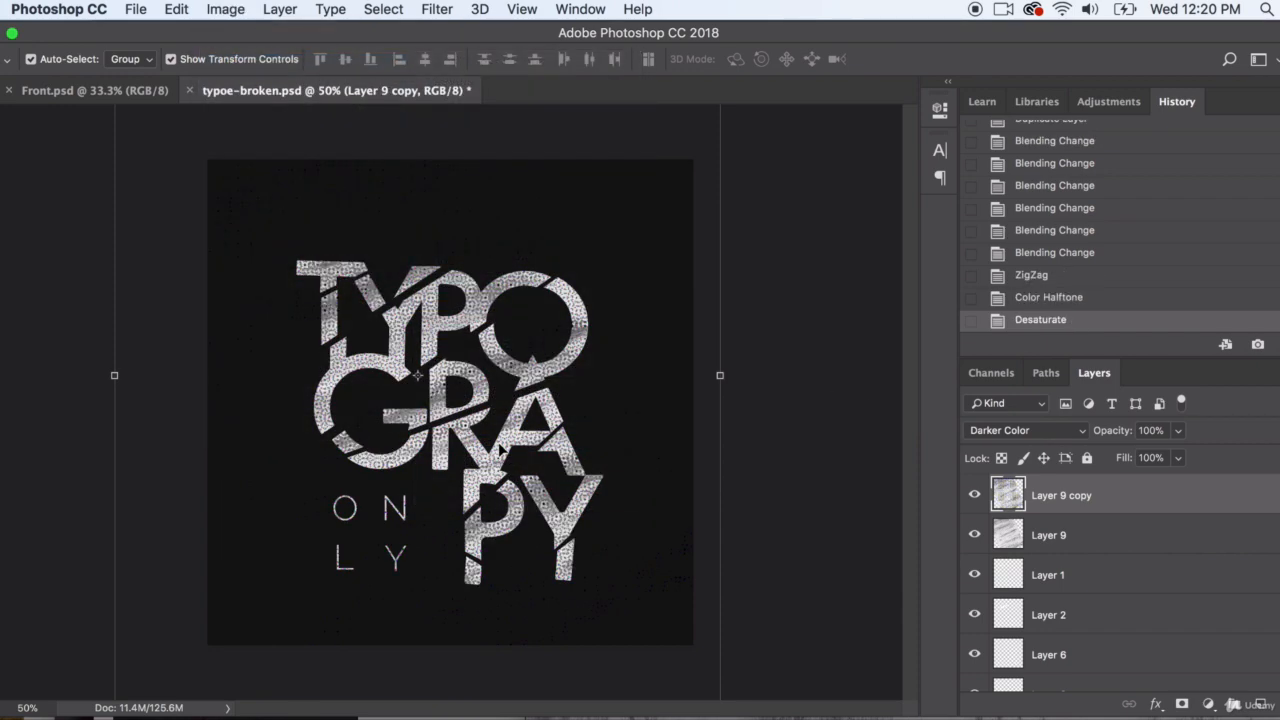
Compare the lettering with and without the halftone texture layer, and lower that layer's opacity to 23%
{"action": "left_click", "coordinate": [974, 495]}
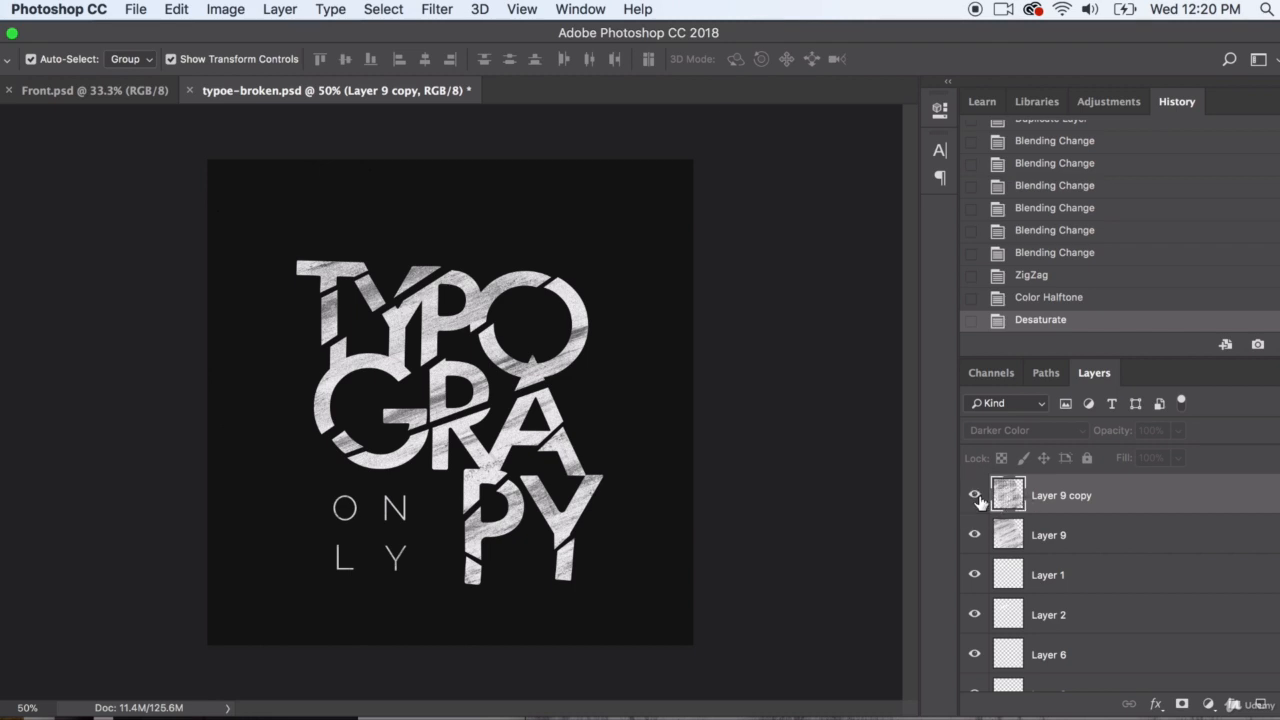
{"action": "left_click", "coordinate": [974, 495]}
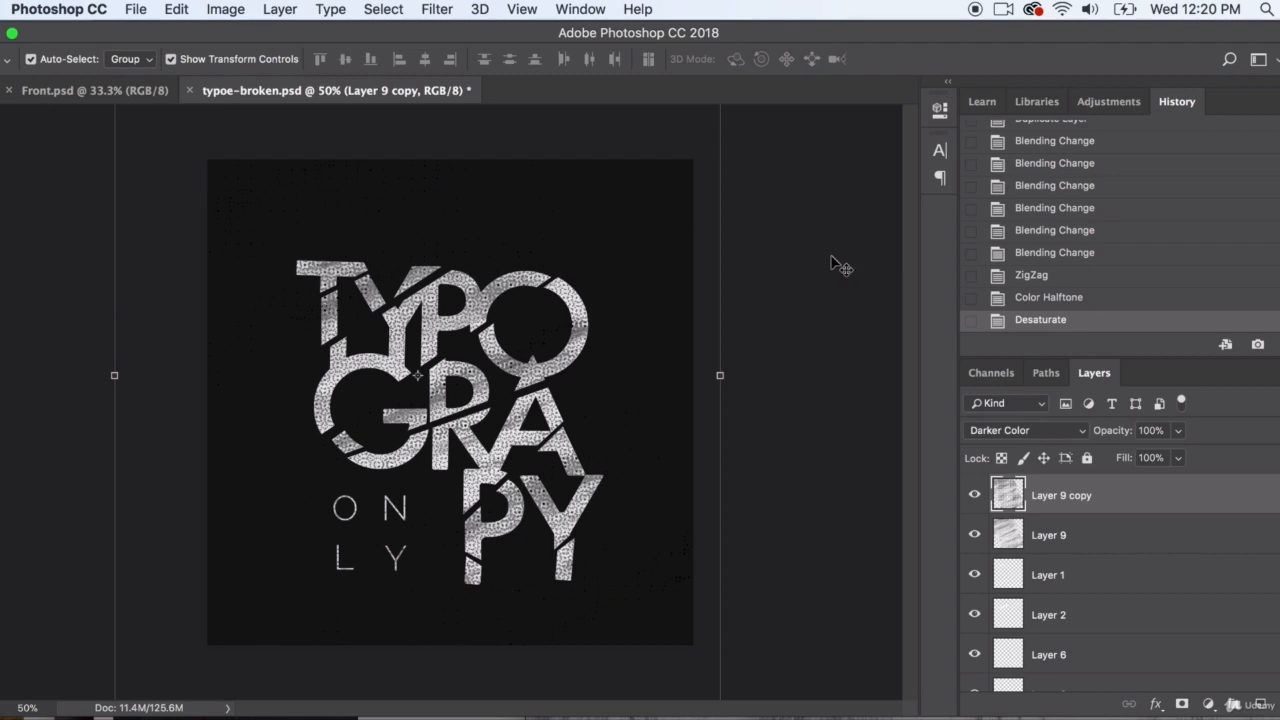
{"action": "left_click_drag", "start_coordinate": [1178, 430], "coordinate": [1116, 452]}
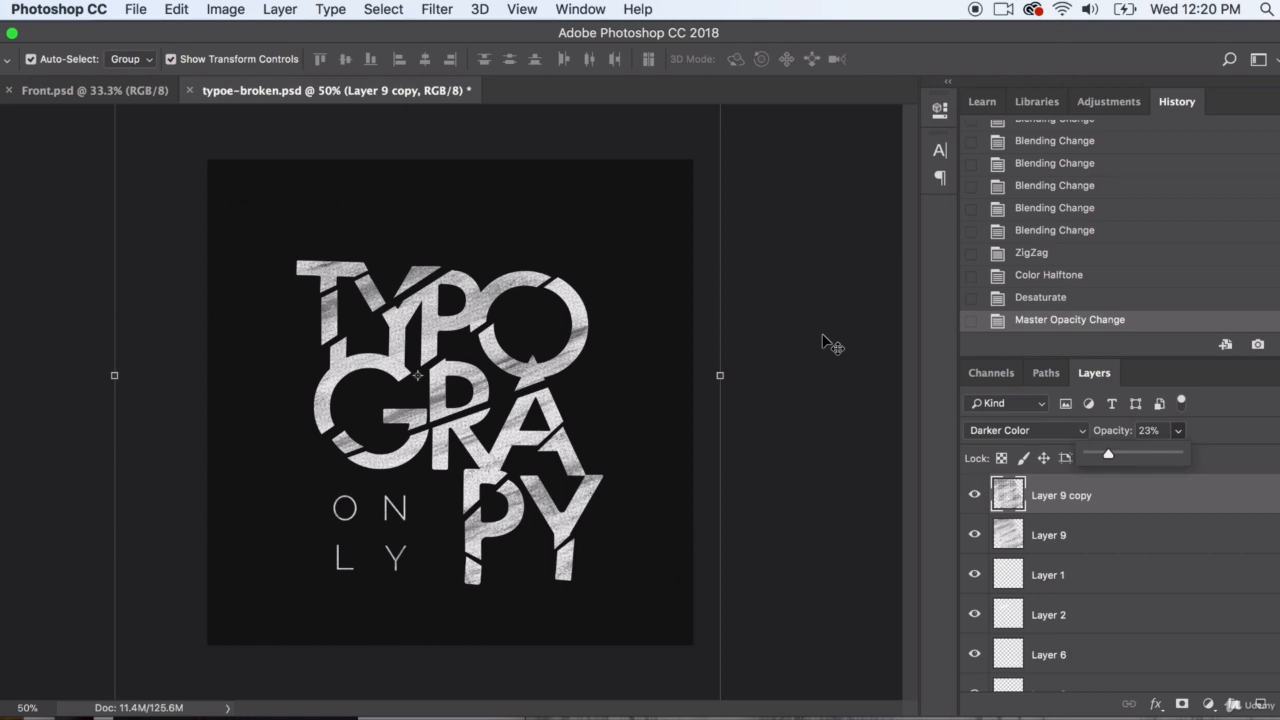
{"action": "left_click", "coordinate": [1086, 506]}
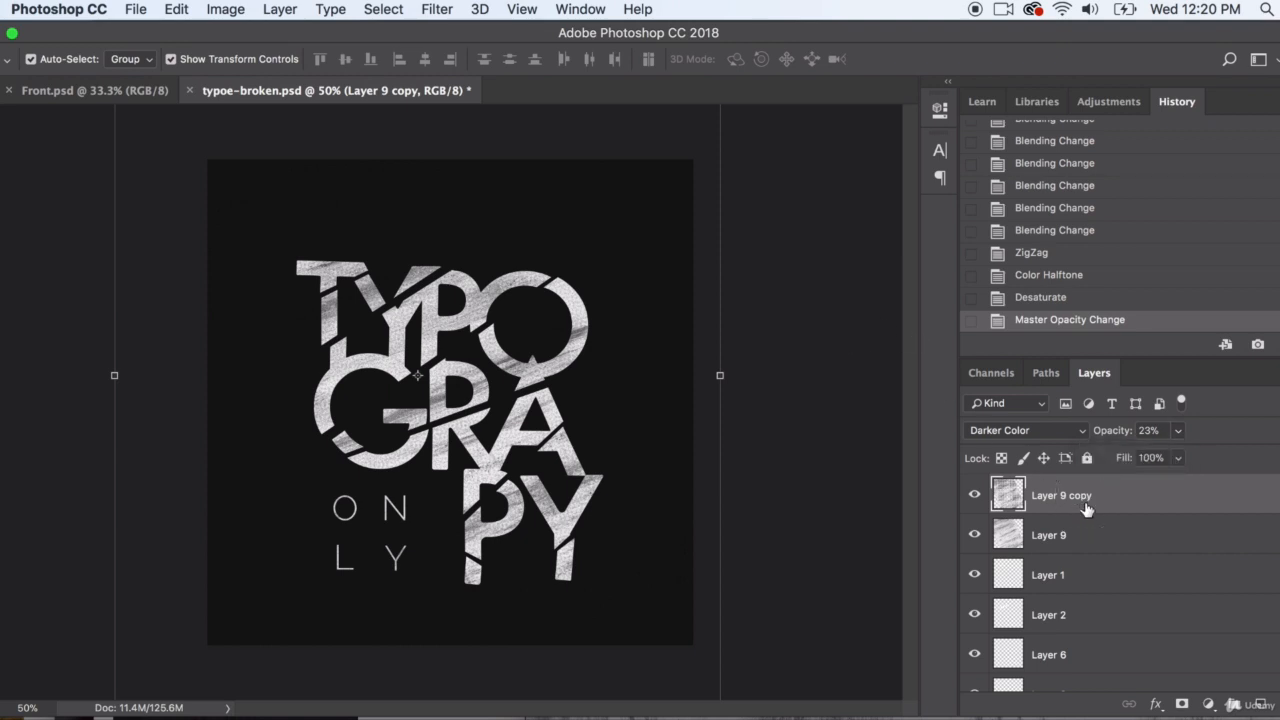
Duplicate Layer 9 again and move the new copy to the top of the layer stack, above the halftone layer
{"action": "left_click", "coordinate": [1082, 524]}
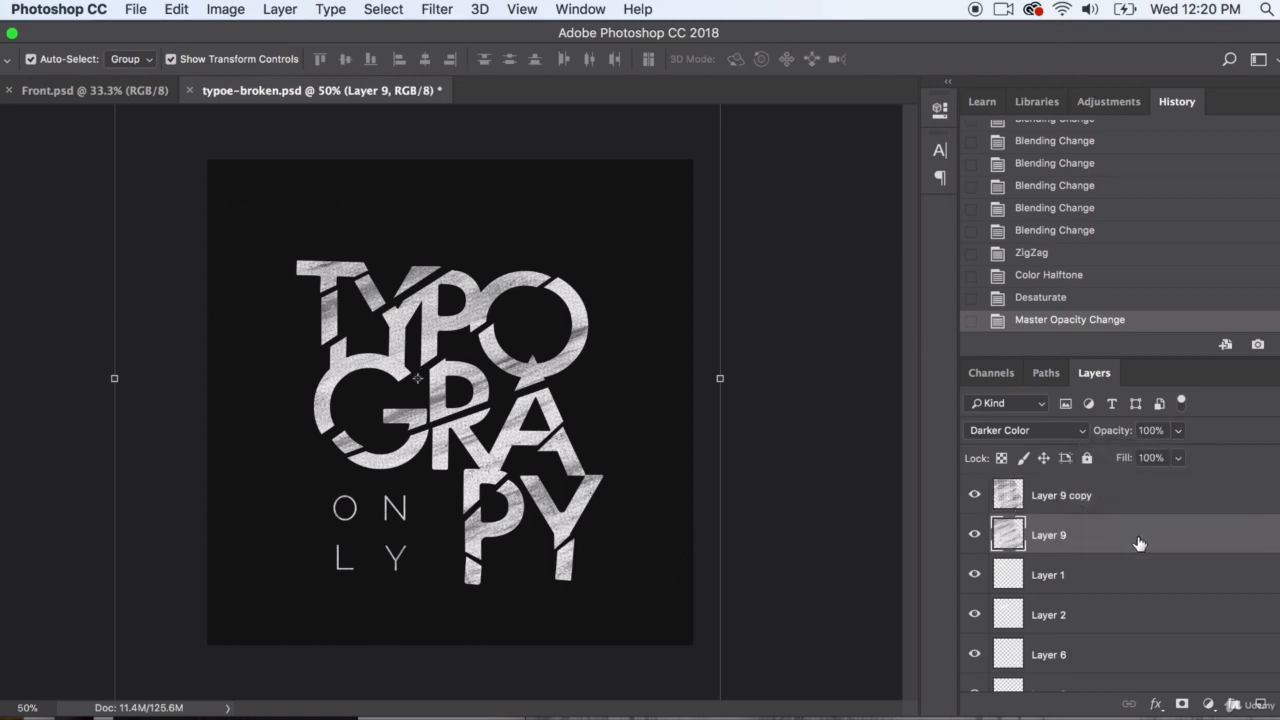
{"action": "left_click", "coordinate": [1064, 497]}
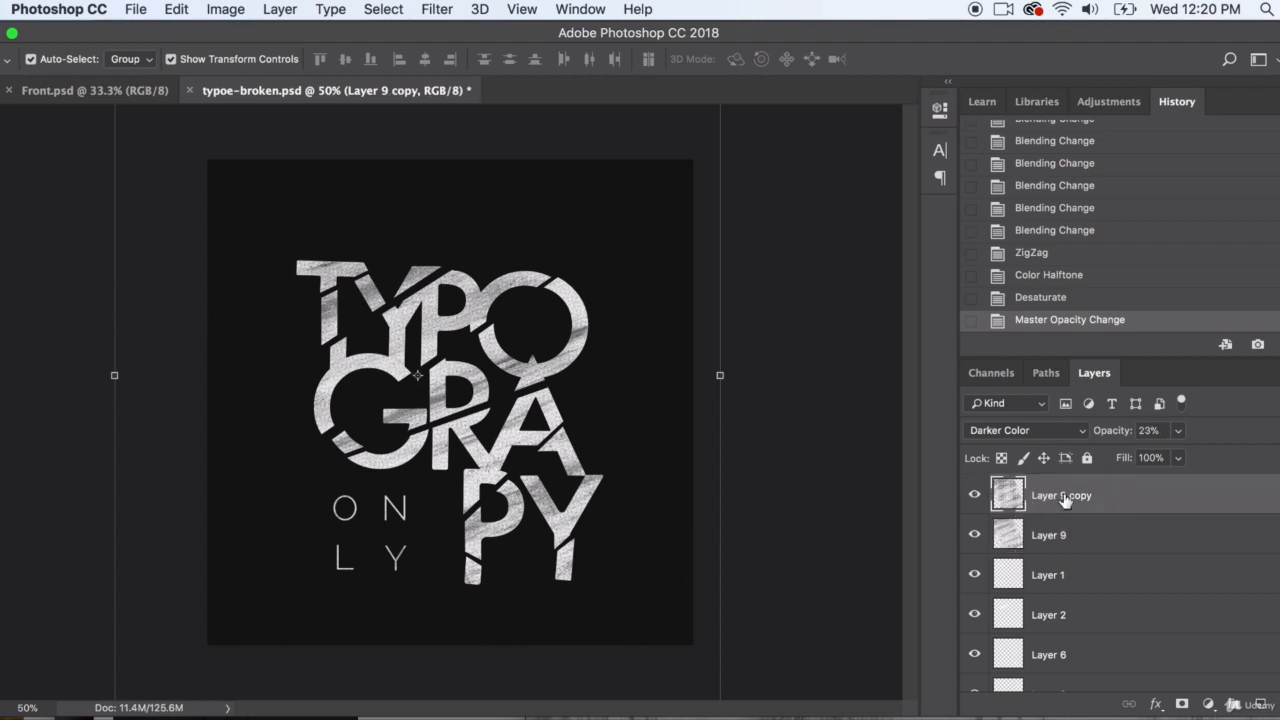
{"action": "left_click", "coordinate": [1069, 540]}
{"action": "left_click", "coordinate": [279, 9]}
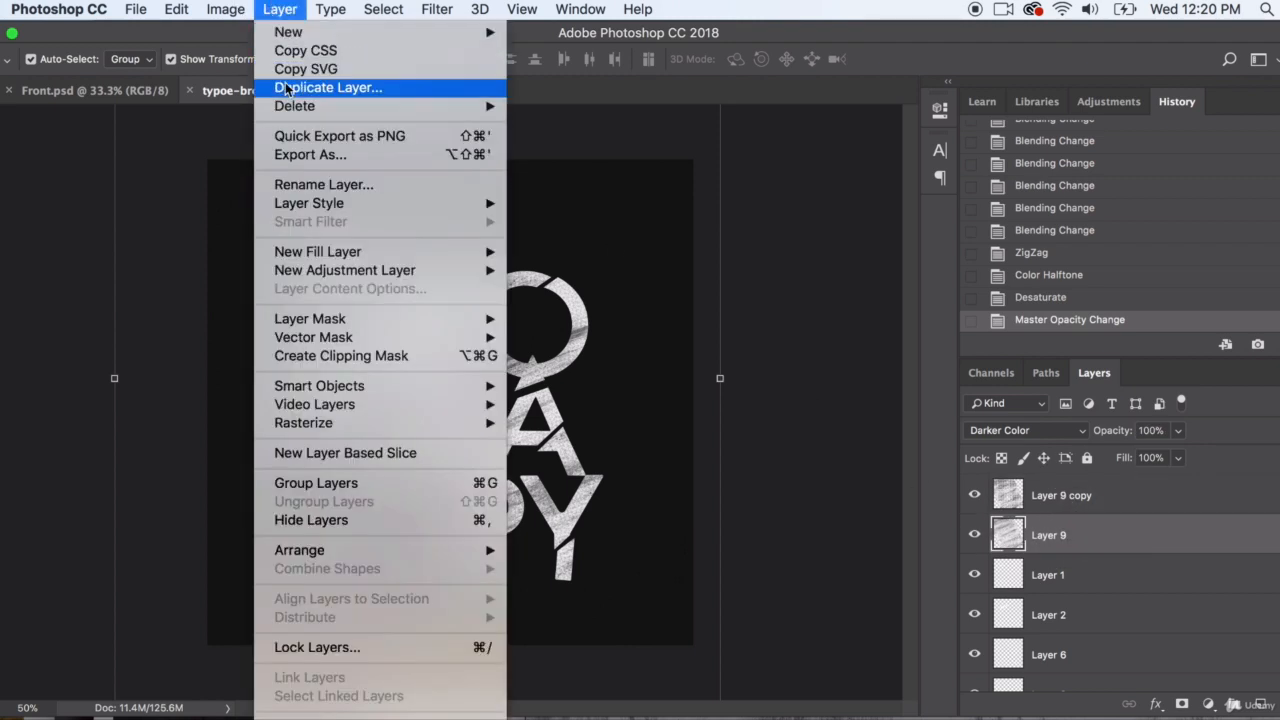
{"action": "left_click", "coordinate": [300, 214]}
{"action": "left_click", "coordinate": [836, 323]}
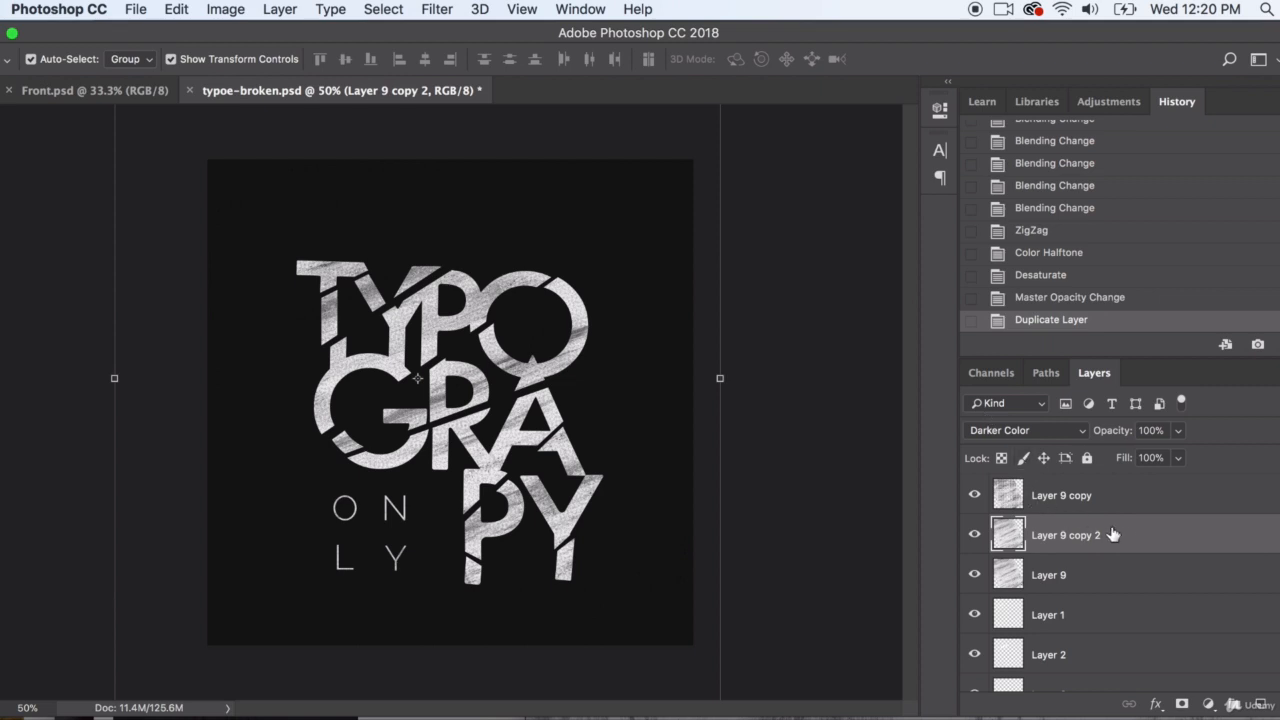
{"action": "left_click_drag", "start_coordinate": [1114, 534], "coordinate": [1118, 483]}
Apply a Motion Blur to Layer 9 copy 2 with an angle of 0° and a distance of 2000 pixels
{"action": "left_click", "coordinate": [436, 9]}
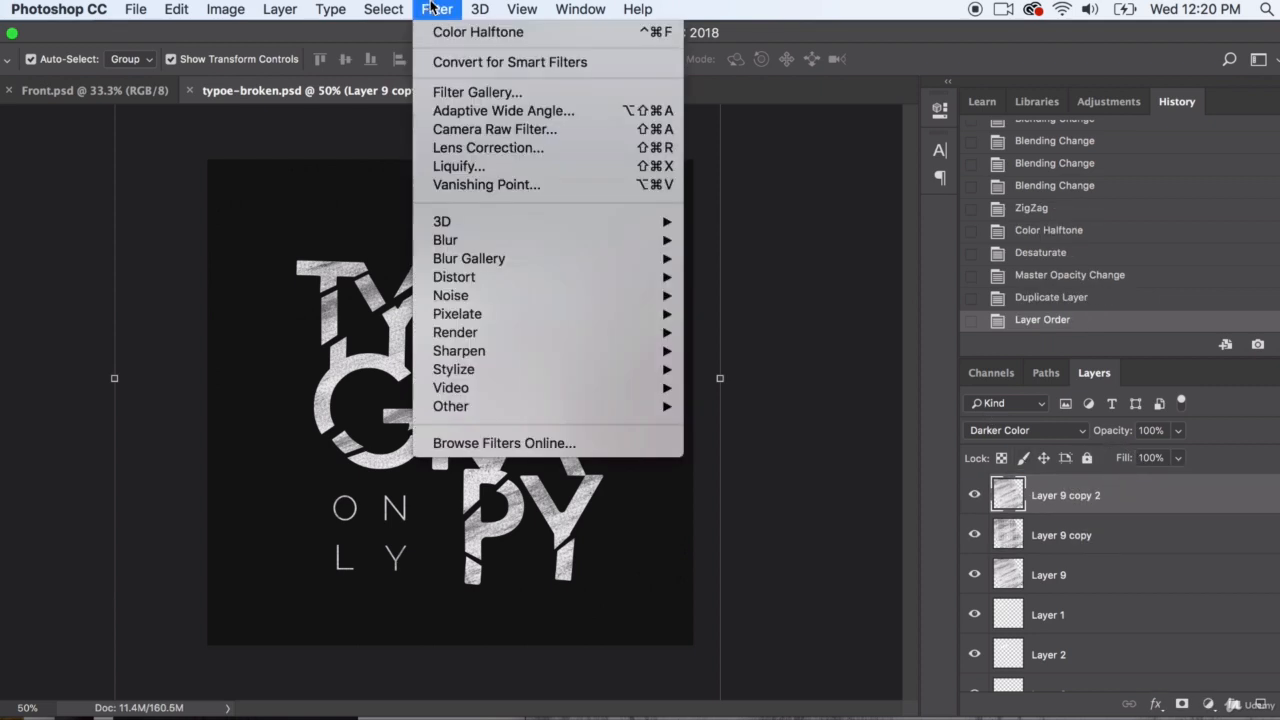
{"action": "mouse_move", "coordinate": [604, 317]}
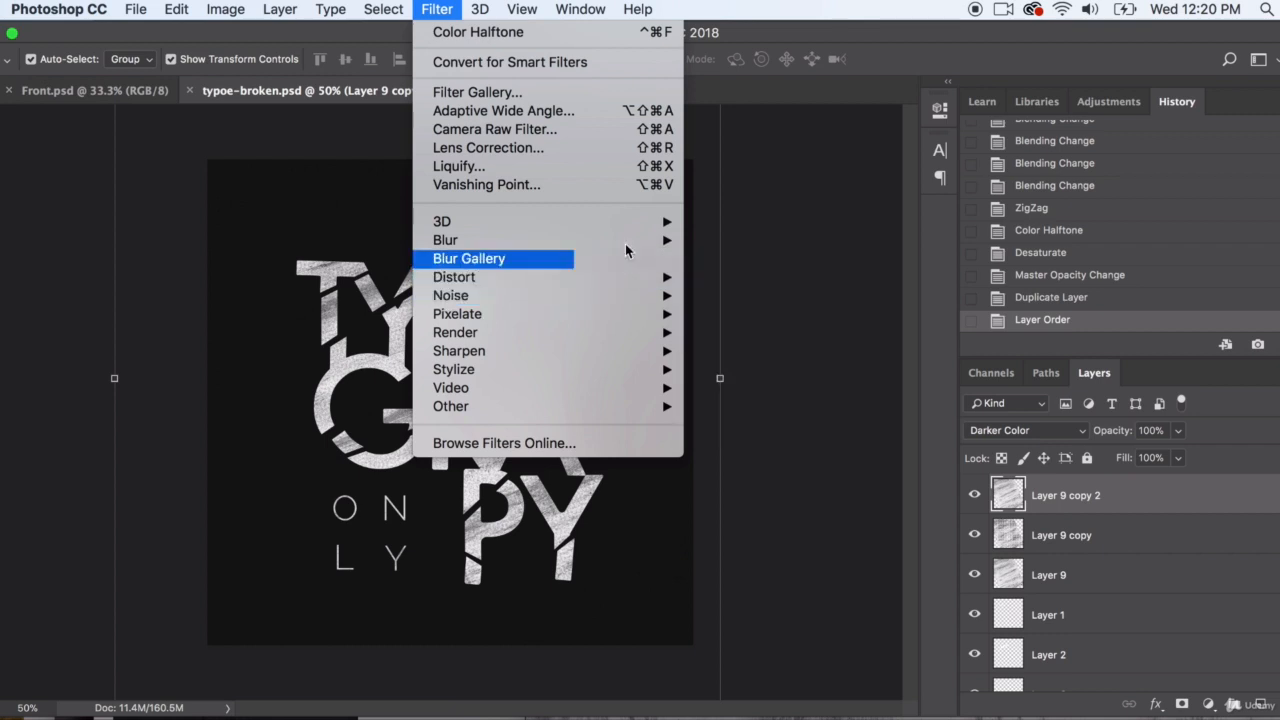
{"action": "mouse_move", "coordinate": [625, 240]}
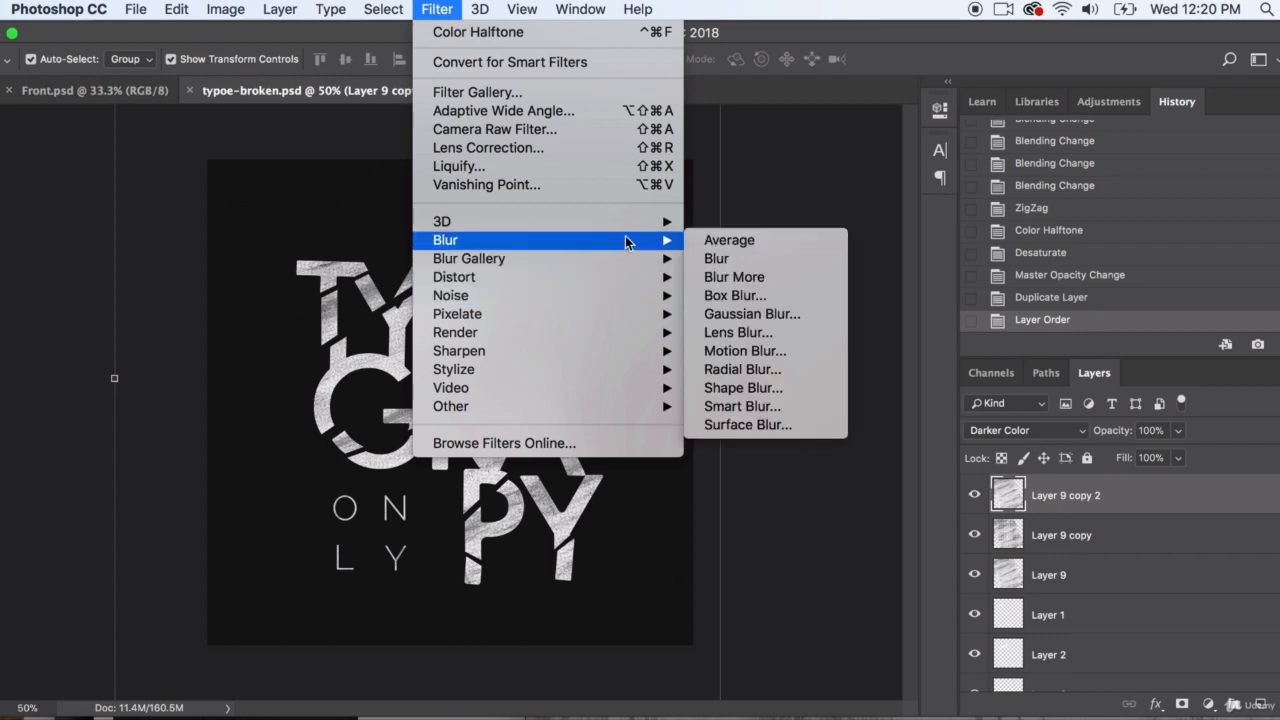
{"action": "left_click", "coordinate": [745, 351]}
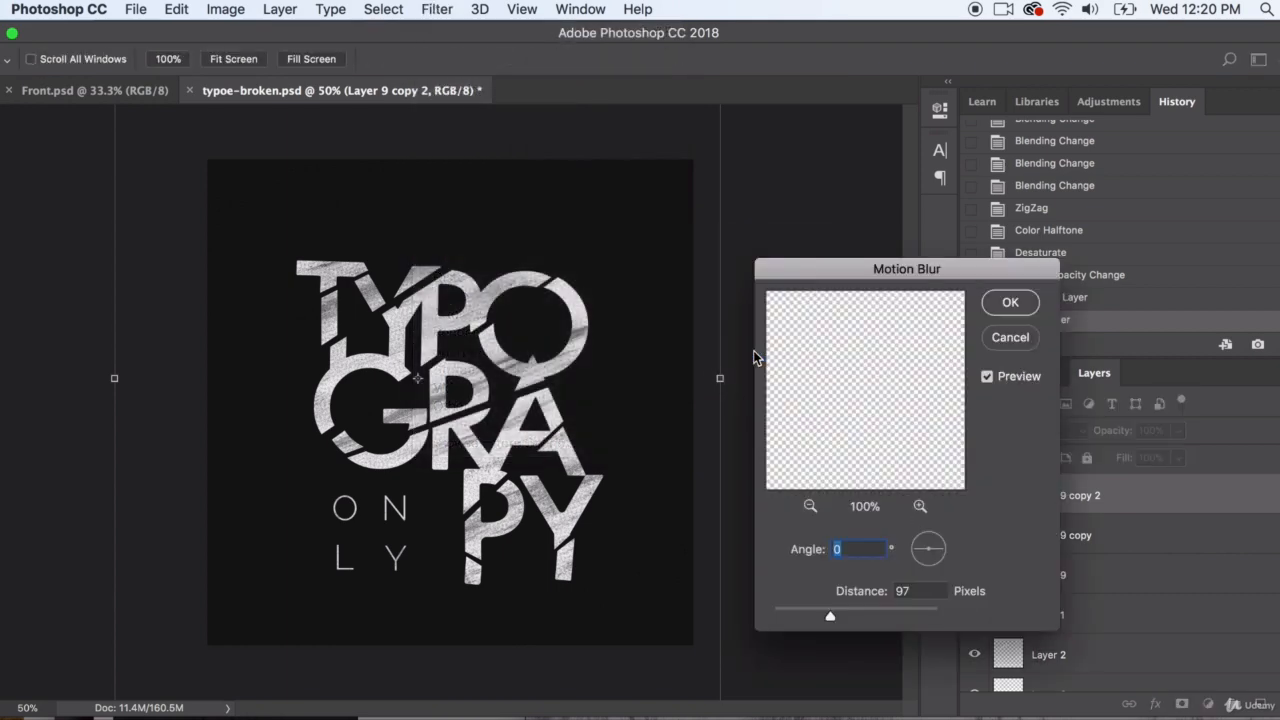
{"action": "left_click_drag", "start_coordinate": [830, 616], "coordinate": [946, 616]}
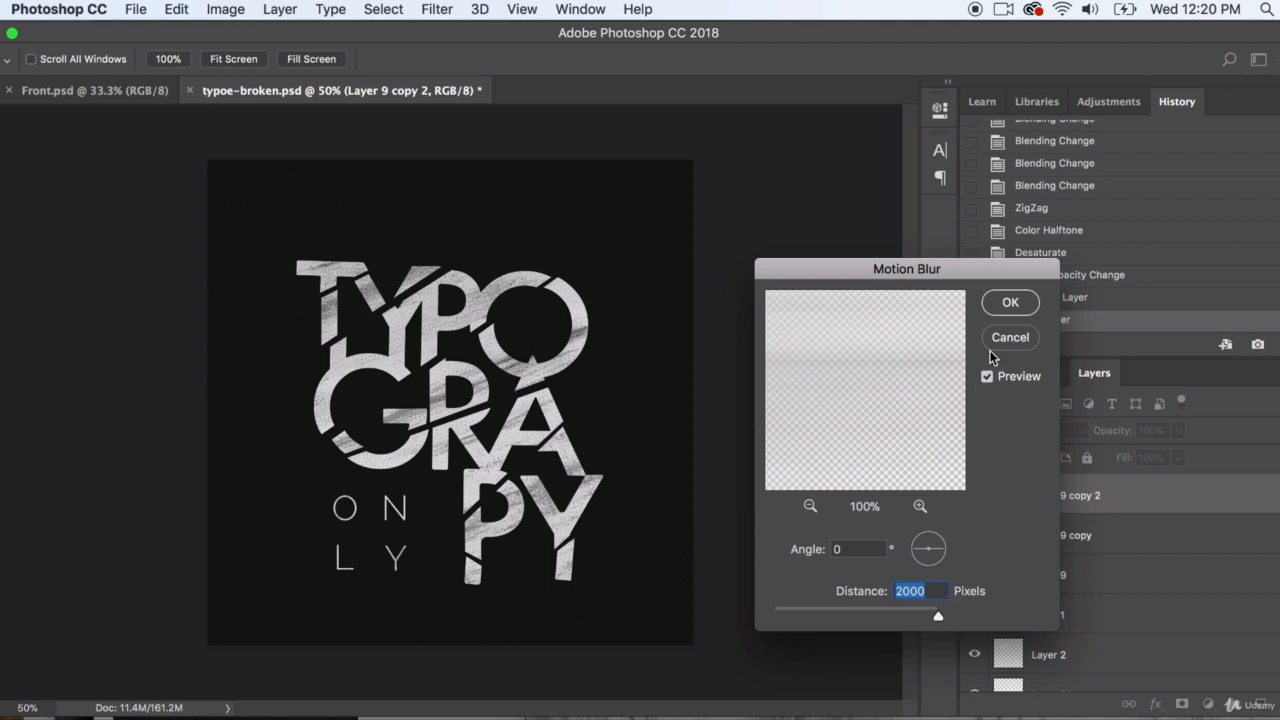
{"action": "left_click", "coordinate": [1010, 303]}
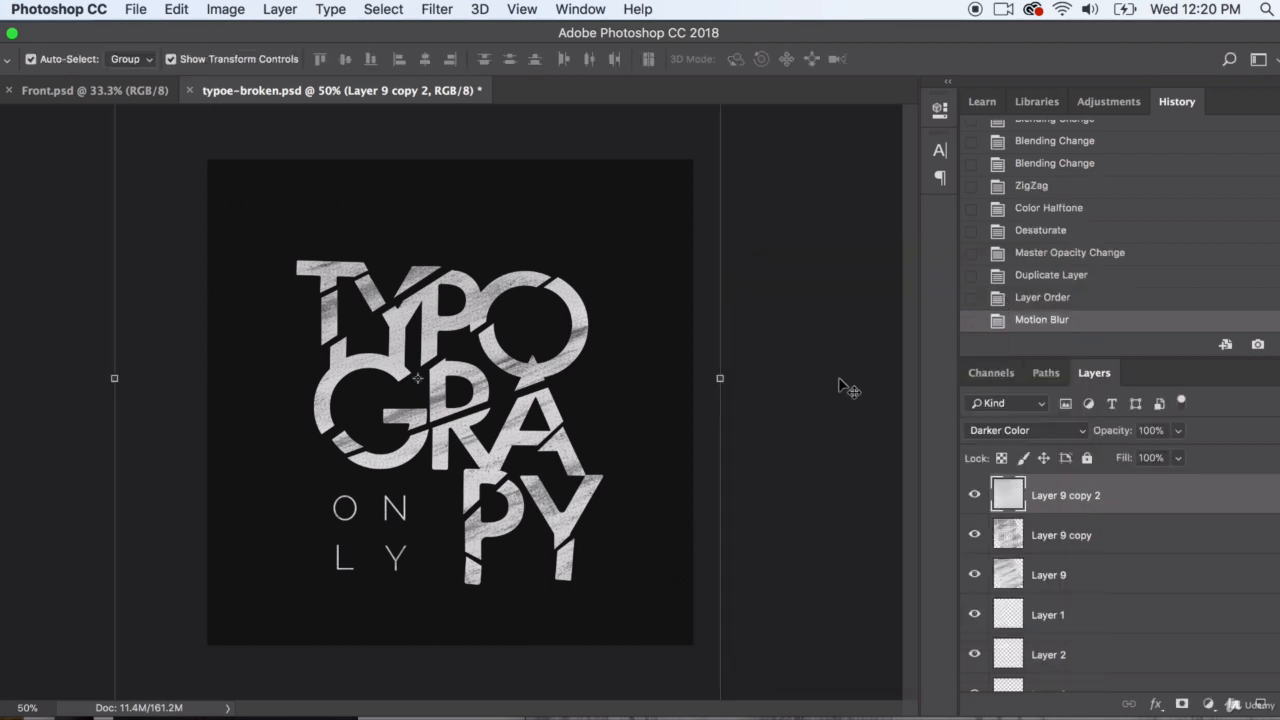
Set Layer 9 copy 2 to Normal blending and move it beneath the lettering layers, directly above the dark background smart object
{"action": "left_click", "coordinate": [1001, 428]}
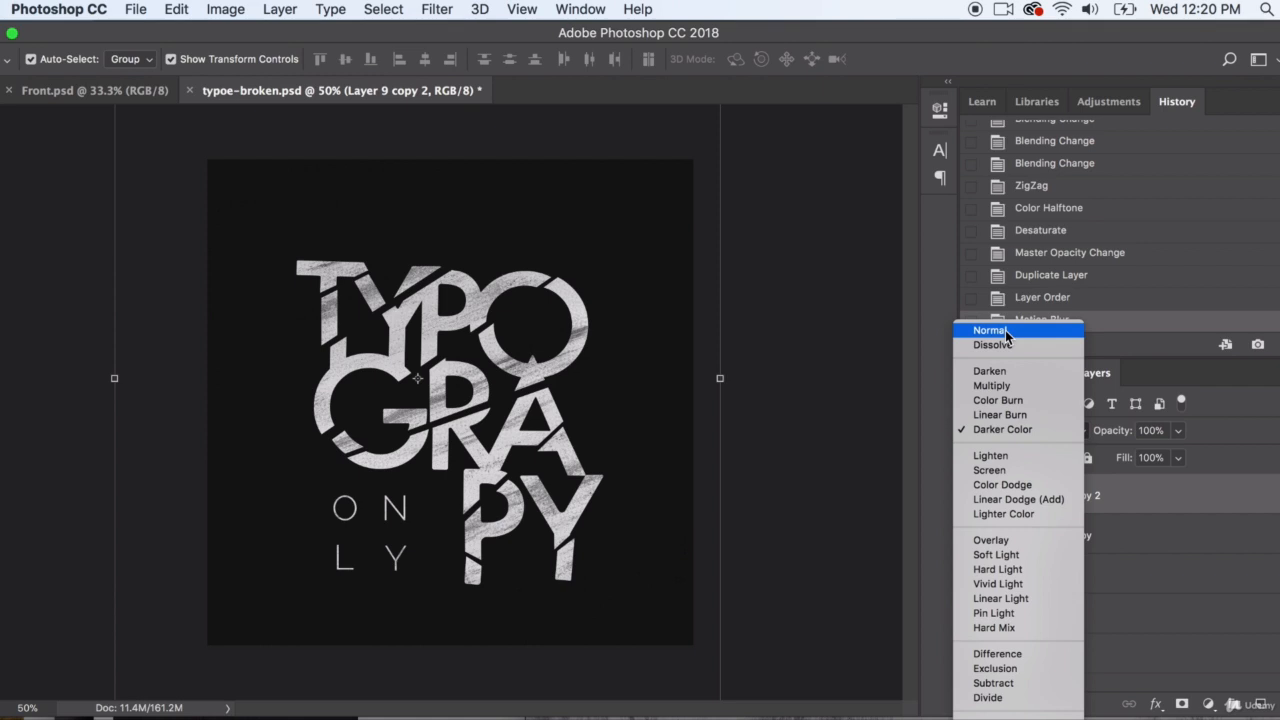
{"action": "left_click", "coordinate": [1005, 330]}
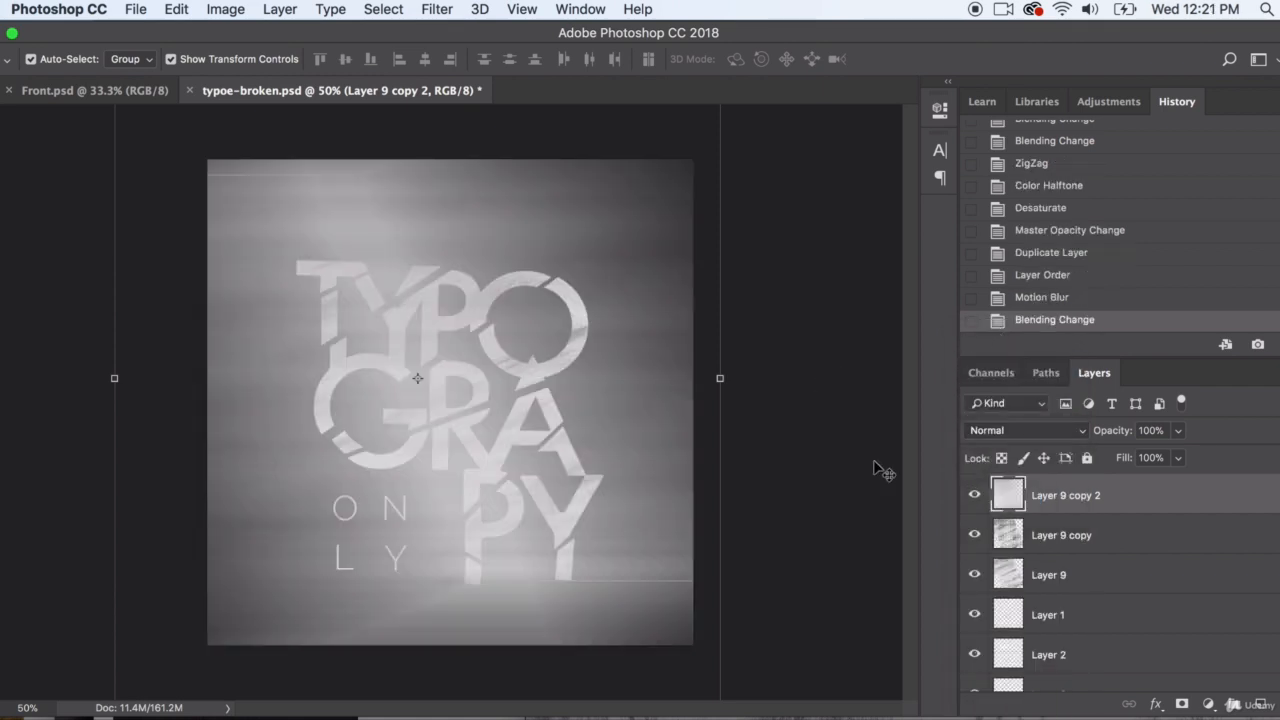
{"action": "left_click_drag", "start_coordinate": [1159, 503], "coordinate": [1062, 614]}
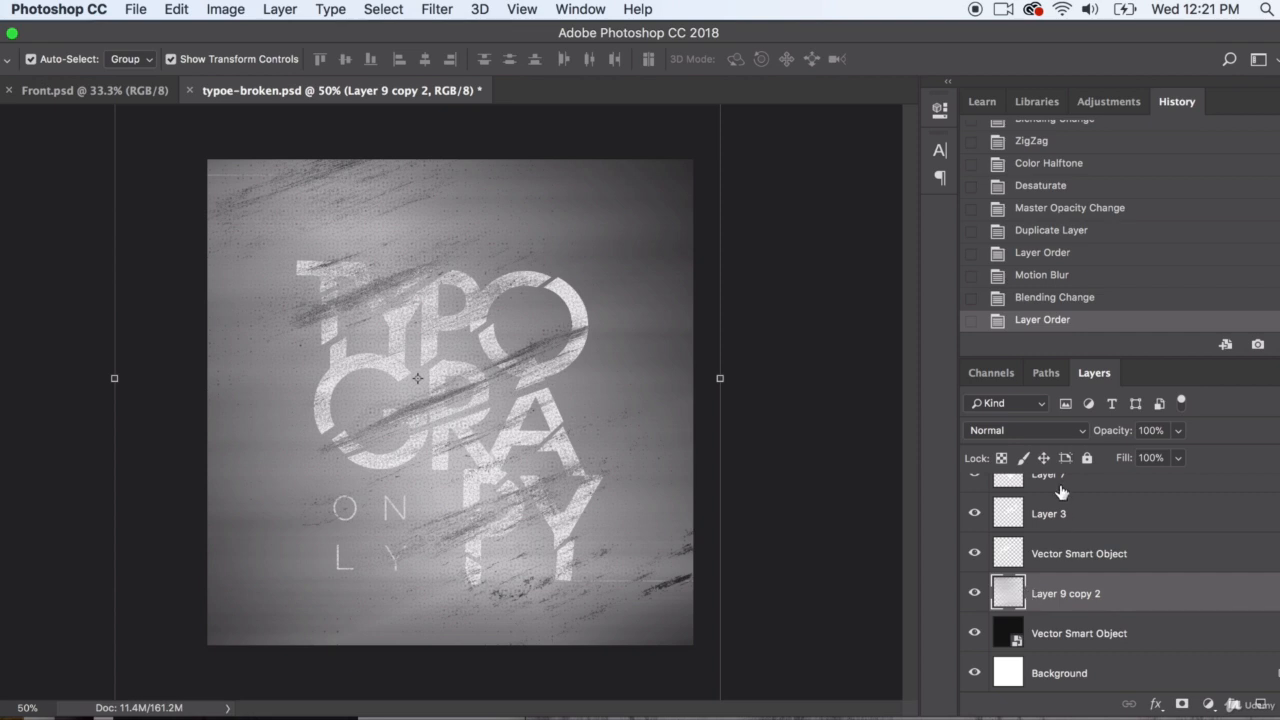
Try the Screen, Difference, Color Burn and Multiply blend modes on the motion-blurred background layer
{"action": "left_click", "coordinate": [1180, 430]}
{"action": "mouse_move", "coordinate": [1178, 453]}
{"action": "left_mouse_down"}
{"action": "mouse_move", "coordinate": [1108, 452]}
{"action": "mouse_move", "coordinate": [1198, 454]}
{"action": "left_mouse_up"}
{"action": "left_click", "coordinate": [1008, 428]}
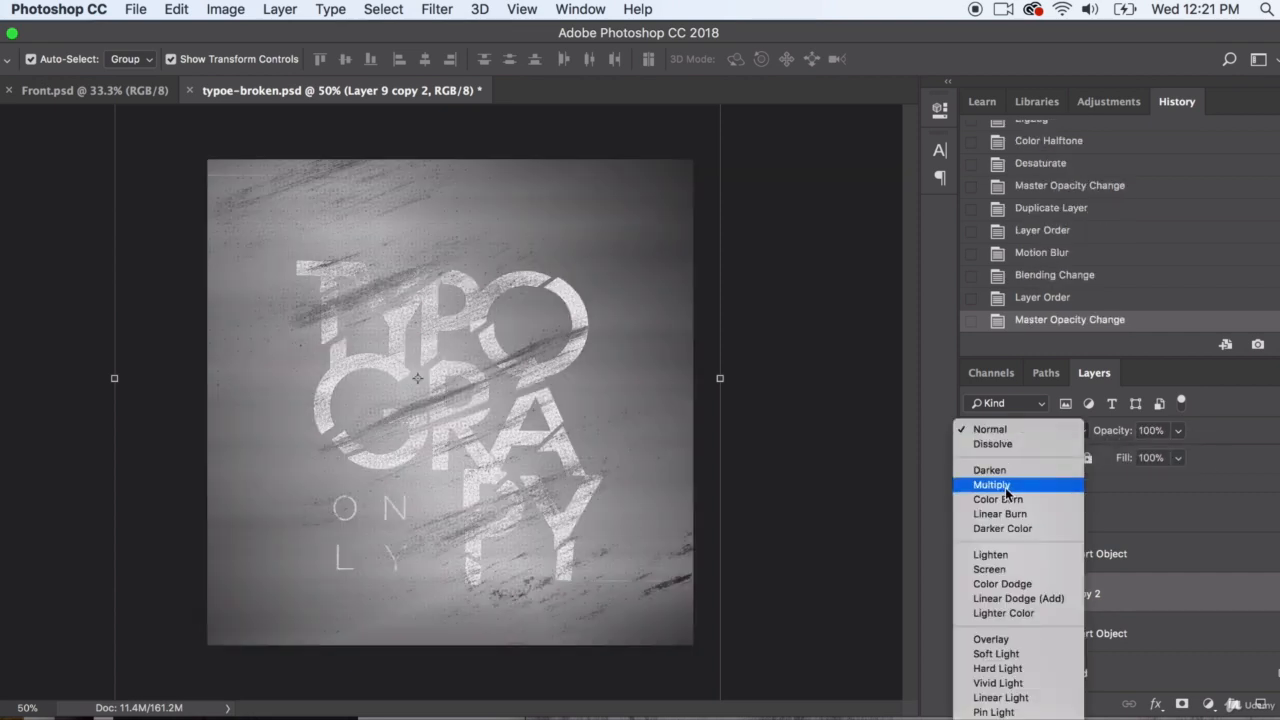
{"action": "left_click", "coordinate": [995, 569]}
{"action": "left_click", "coordinate": [1012, 432]}
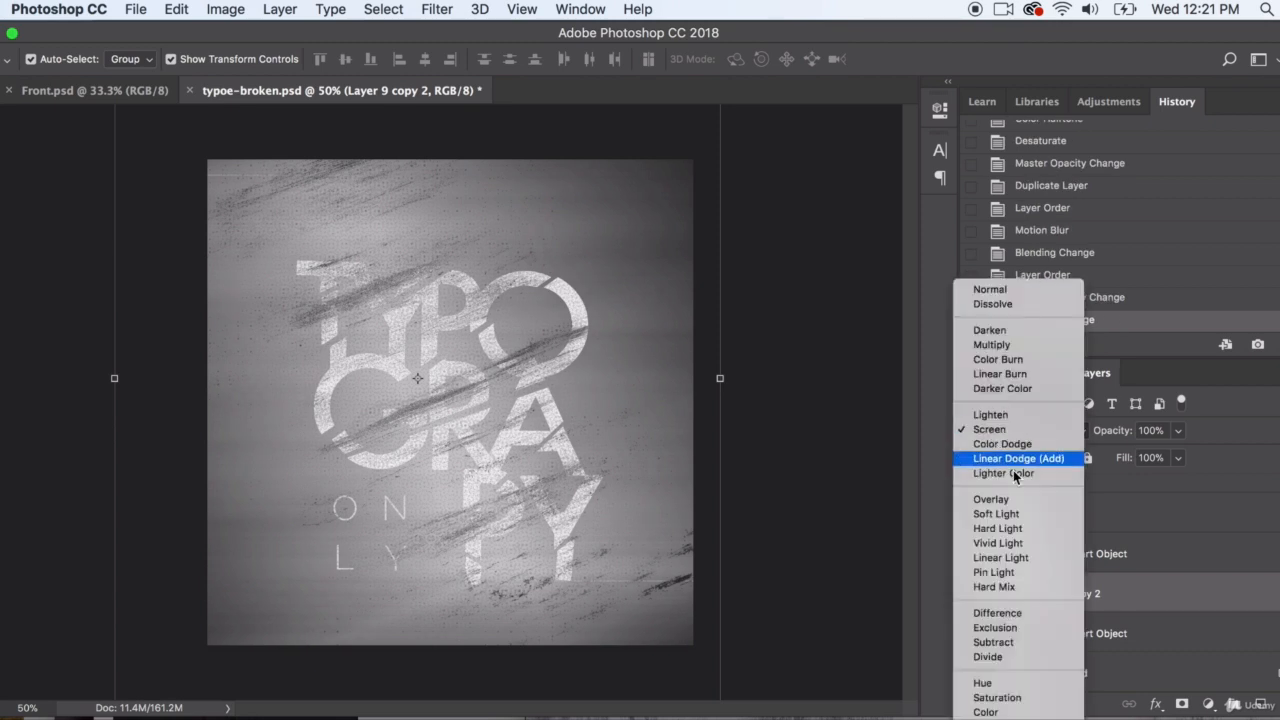
{"action": "left_click", "coordinate": [1012, 615]}
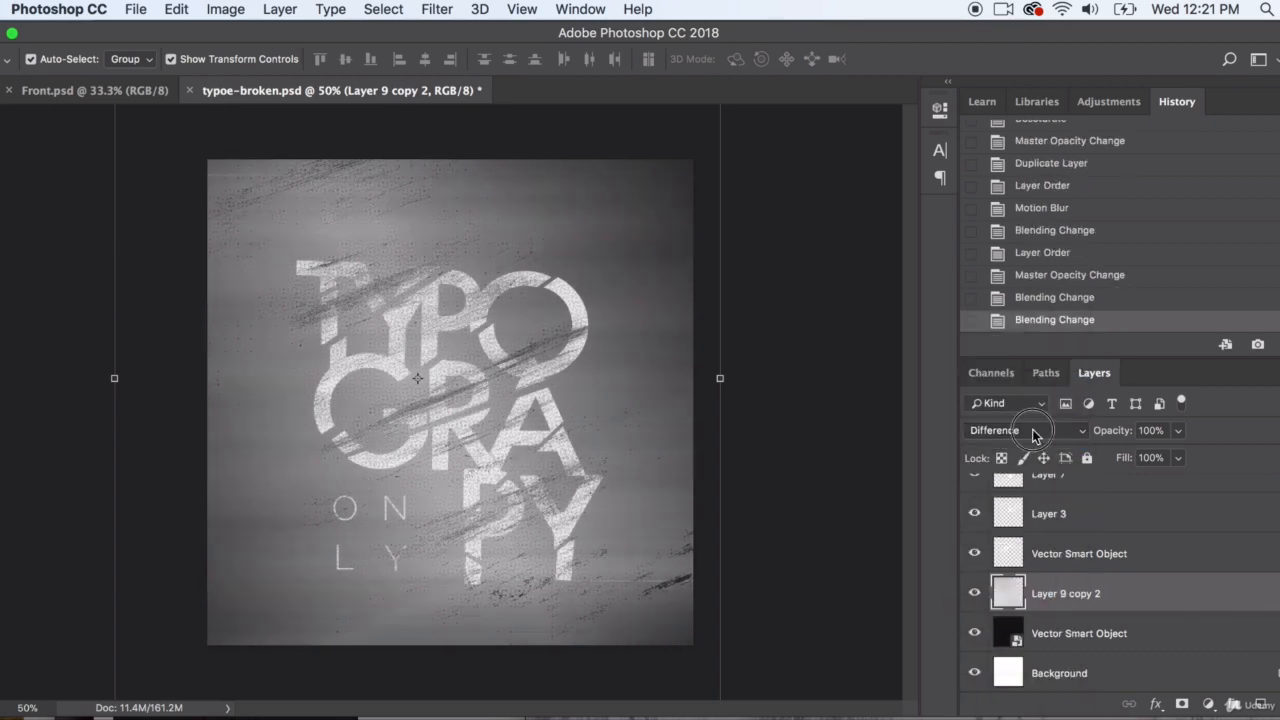
{"action": "left_click", "coordinate": [1035, 436]}
{"action": "left_click", "coordinate": [1014, 172]}
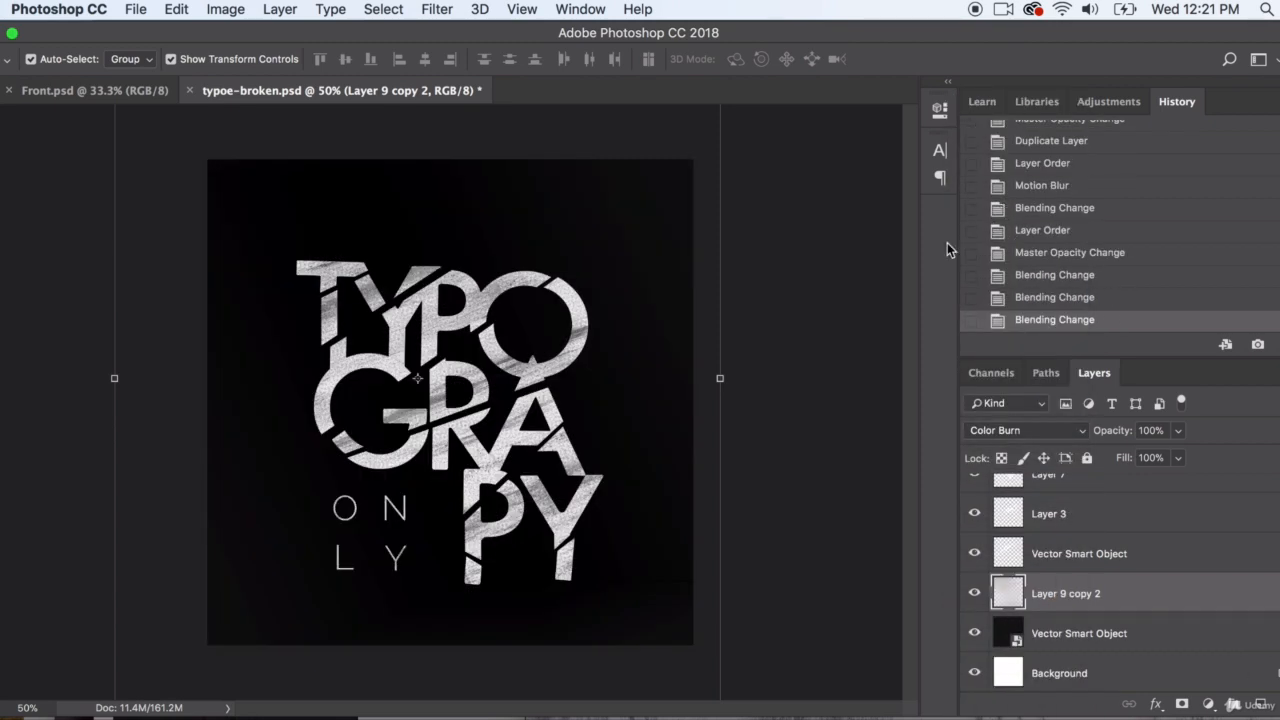
{"action": "left_click", "coordinate": [990, 432]}
{"action": "left_click", "coordinate": [1002, 418]}
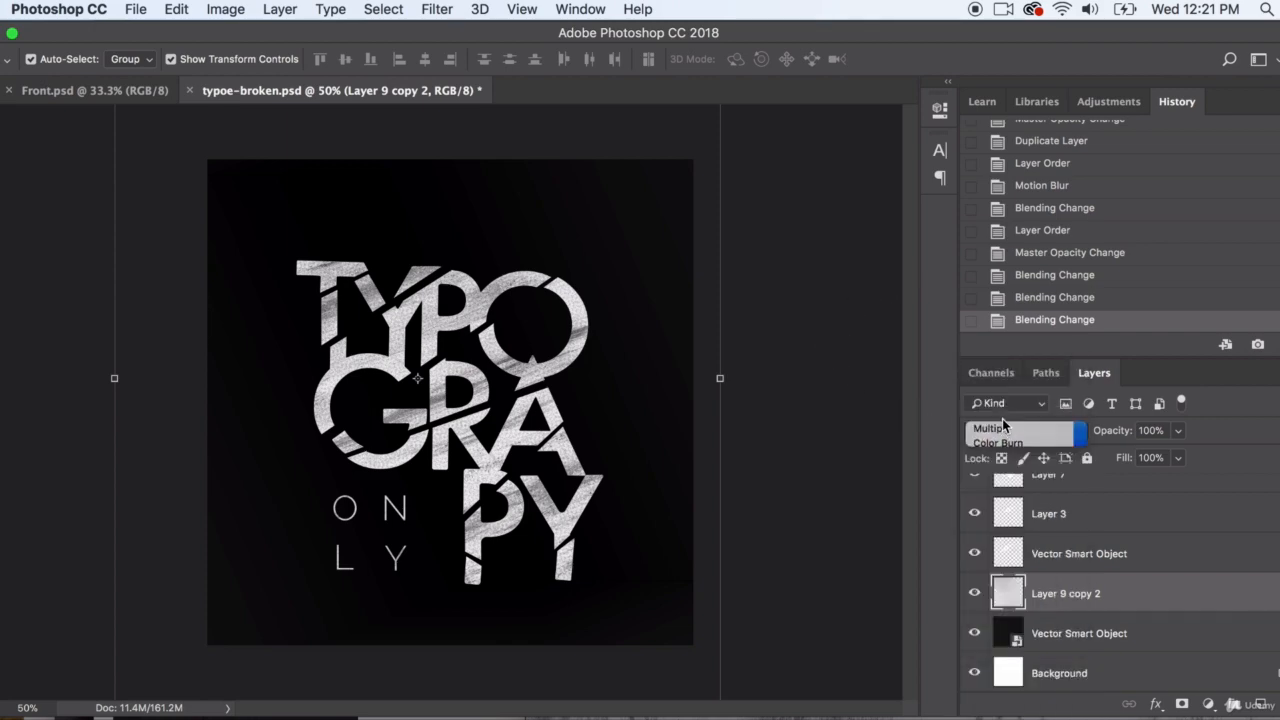
Try the Dissolve blend mode on Layer 9 copy 2 at 5% opacity
{"action": "left_click", "coordinate": [1001, 428]}
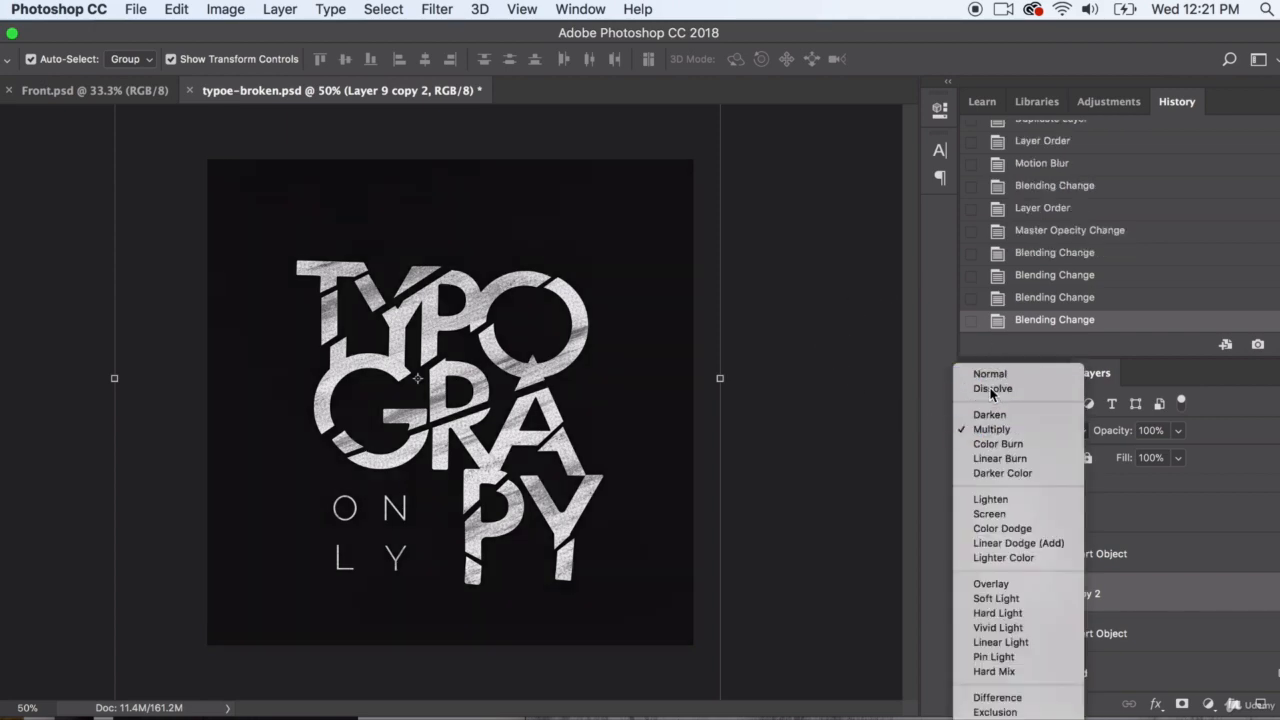
{"action": "left_click", "coordinate": [992, 389]}
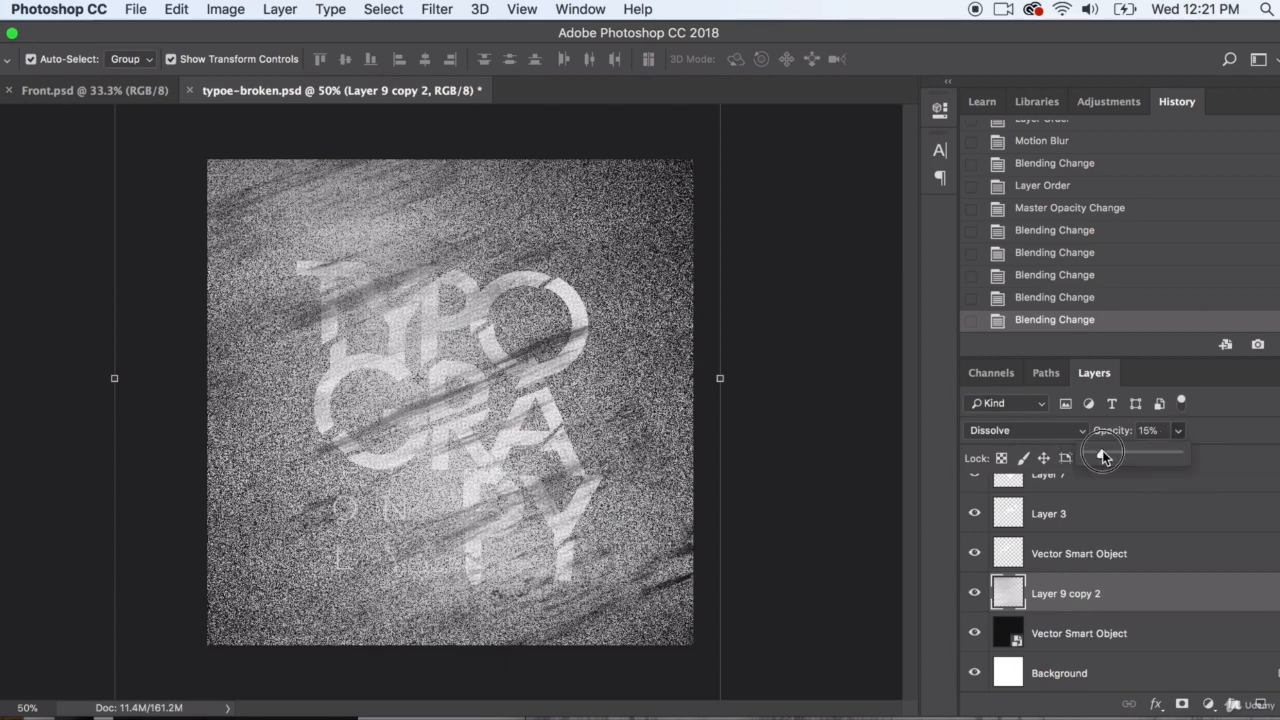
{"action": "left_click_drag", "start_coordinate": [1102, 455], "coordinate": [1086, 475]}
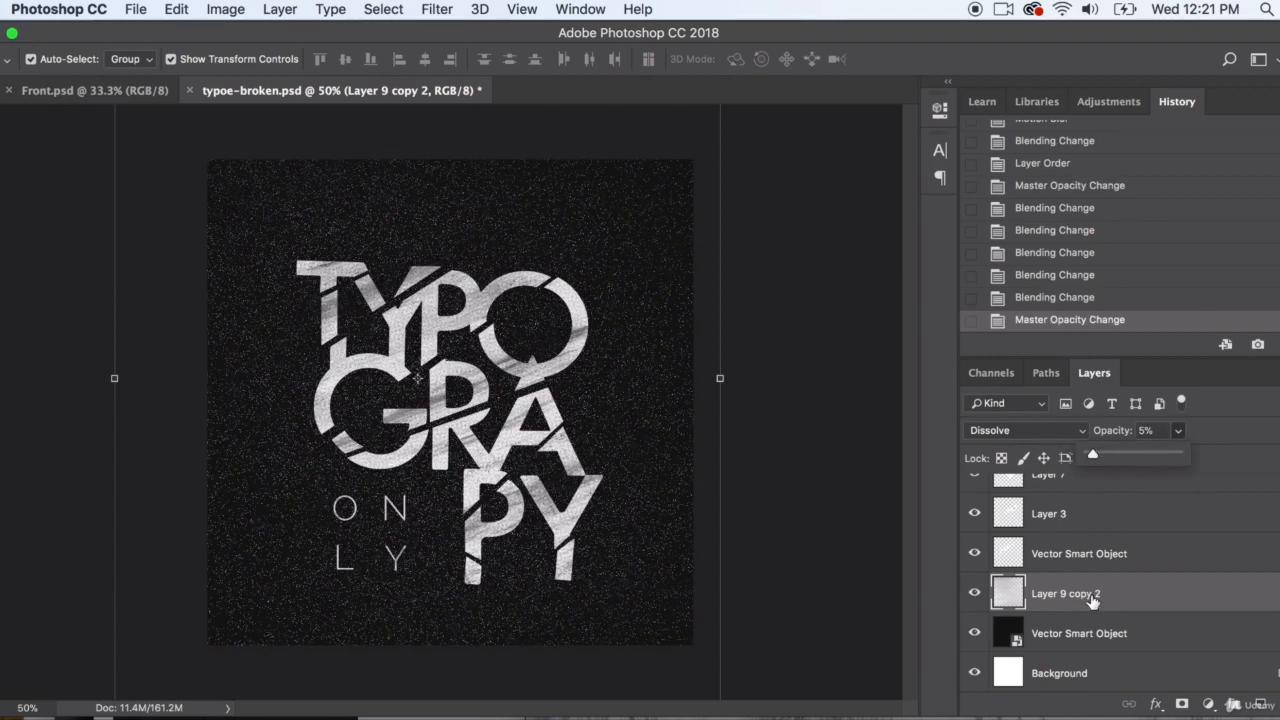
{"action": "left_click_drag", "start_coordinate": [1094, 598], "coordinate": [1130, 580]}
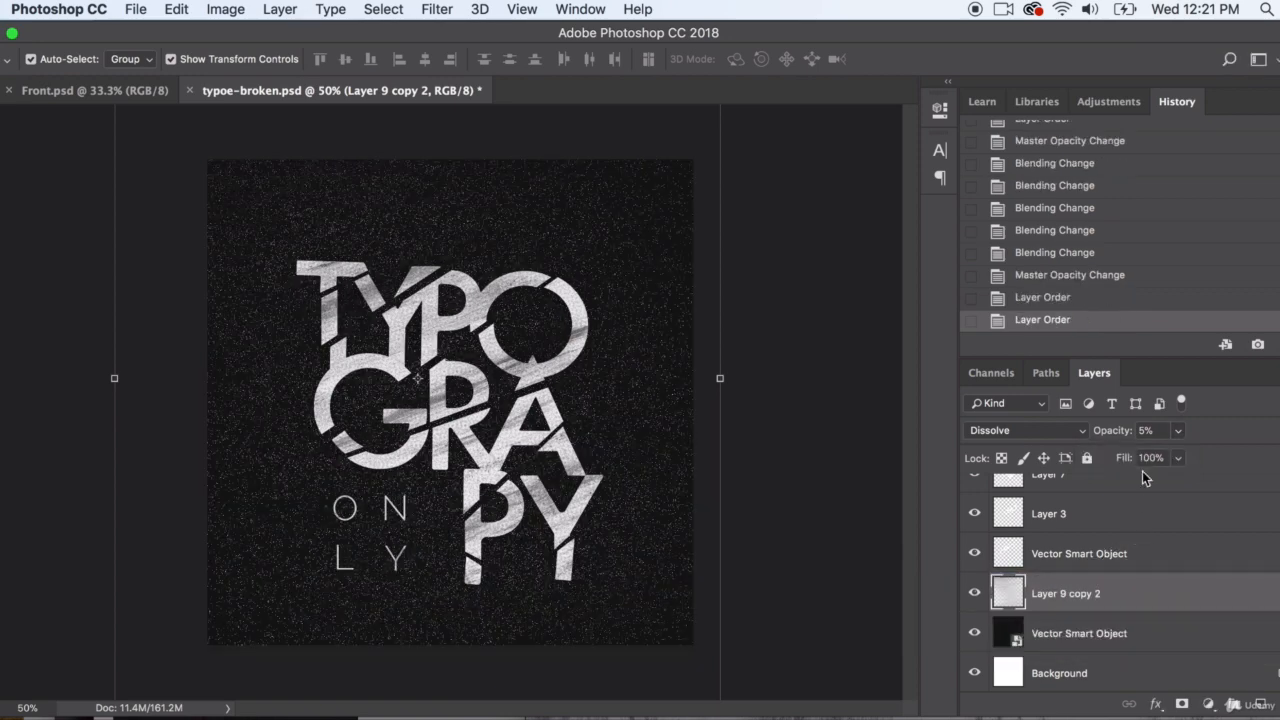
Raise Layer 9 copy 2's opacity to 41%, test Multiply blending, and set the blend mode back to Normal
{"action": "left_click", "coordinate": [1178, 430]}
{"action": "mouse_move", "coordinate": [1204, 457]}
{"action": "left_mouse_down"}
{"action": "mouse_move", "coordinate": [1270, 457]}
{"action": "mouse_move", "coordinate": [1206, 457]}
{"action": "left_mouse_up"}
{"action": "left_click", "coordinate": [1025, 430]}
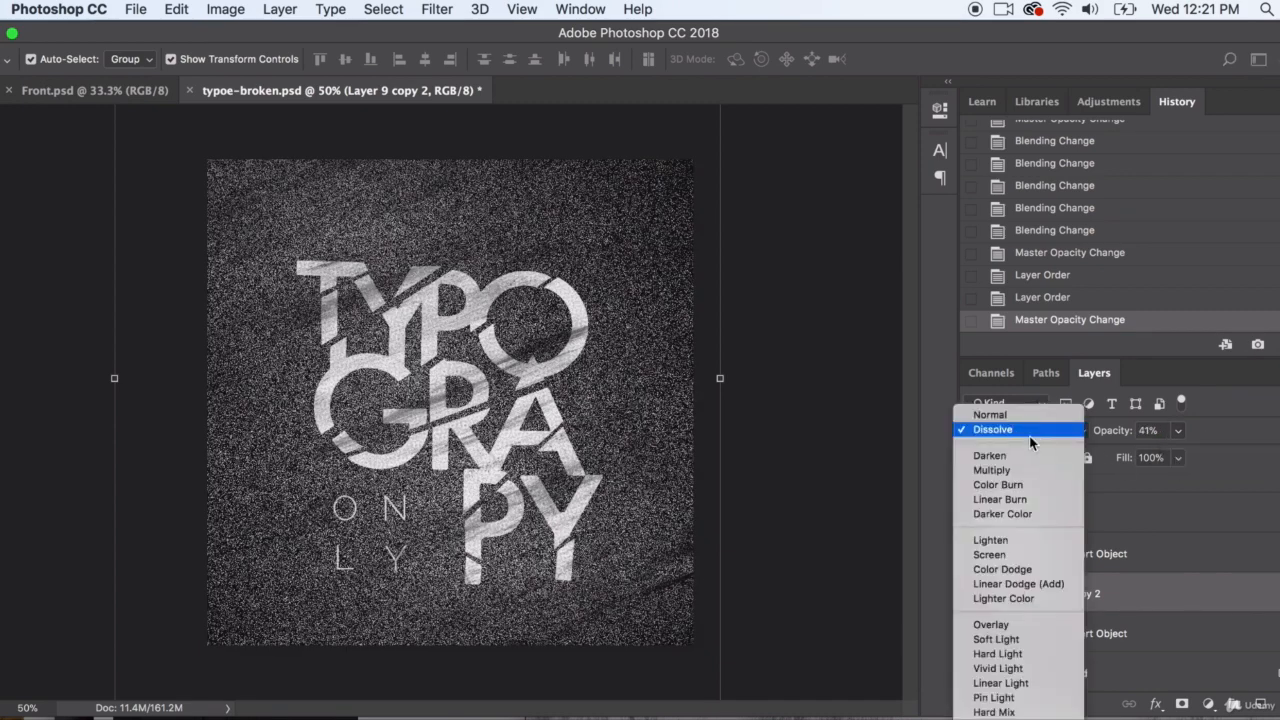
{"action": "left_click", "coordinate": [1026, 471]}
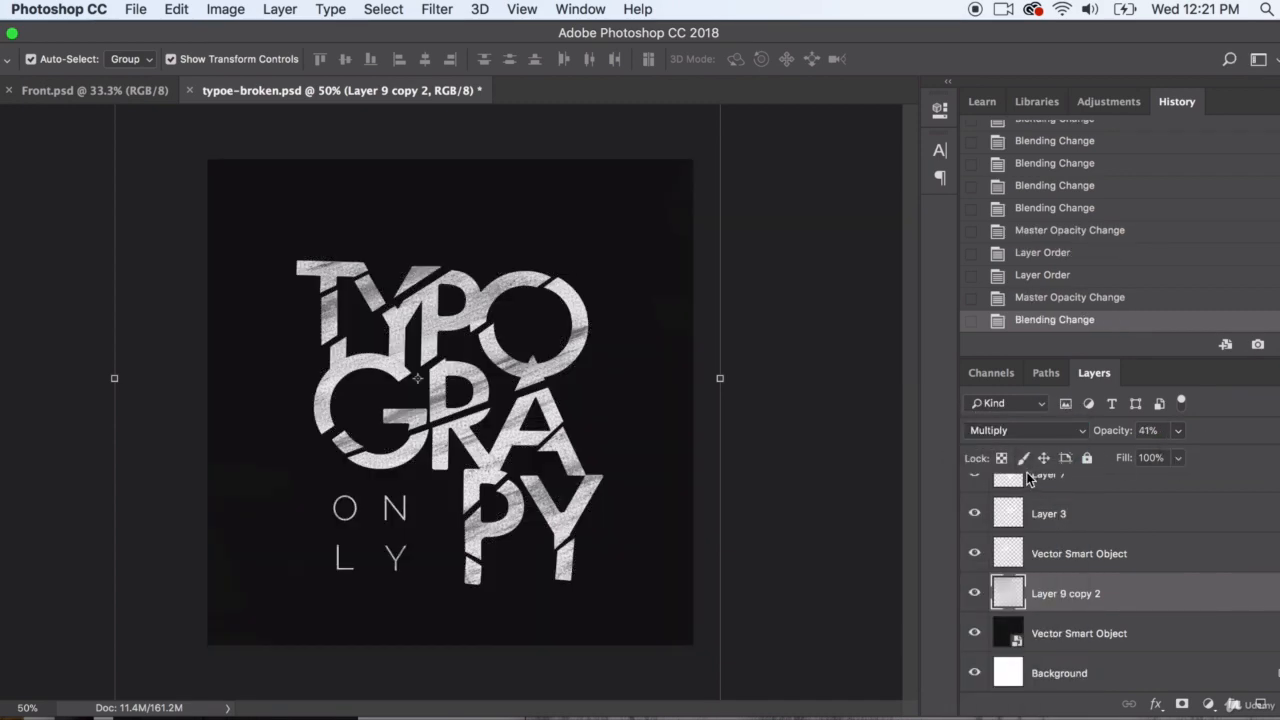
{"action": "left_click", "coordinate": [1025, 430]}
{"action": "left_click", "coordinate": [1008, 376]}
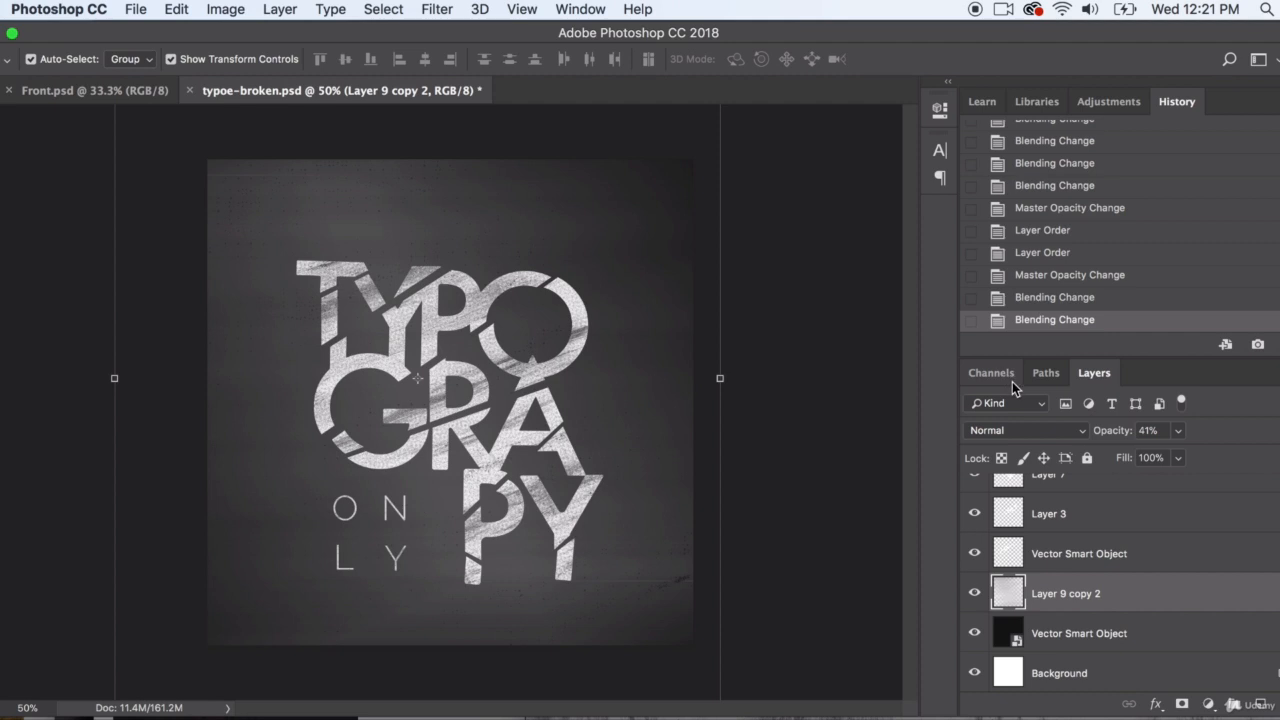
{"action": "left_click", "coordinate": [1178, 431]}
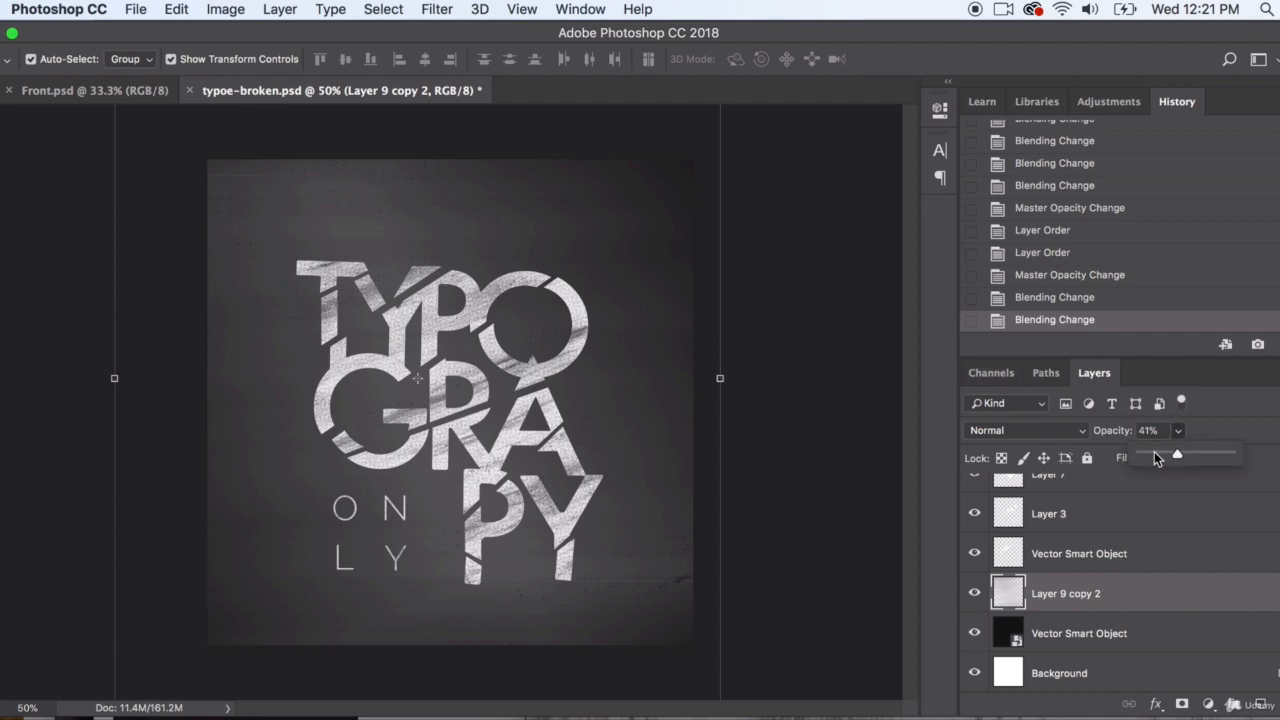
Apply Brightness/Contrast to Layer 9 copy 2 with brightness -150 and contrast 100
{"action": "left_click", "coordinate": [238, 8]}
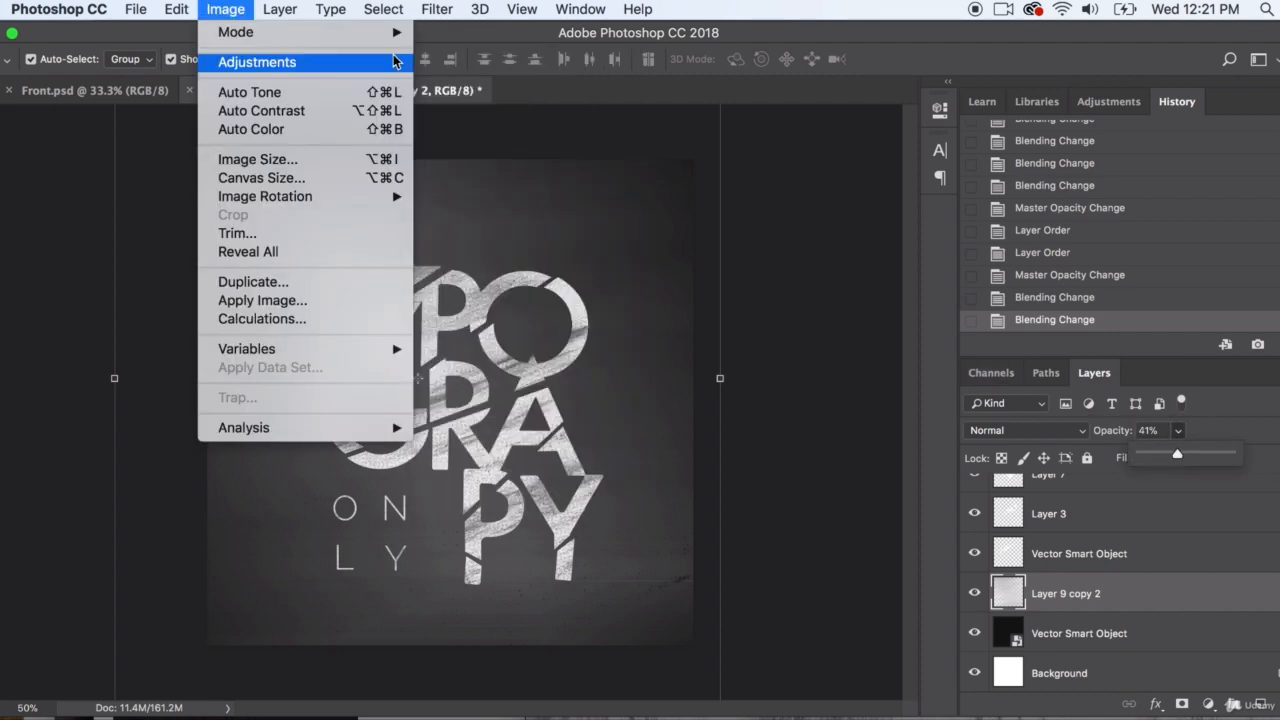
{"action": "mouse_move", "coordinate": [382, 62]}
{"action": "left_click", "coordinate": [443, 64]}
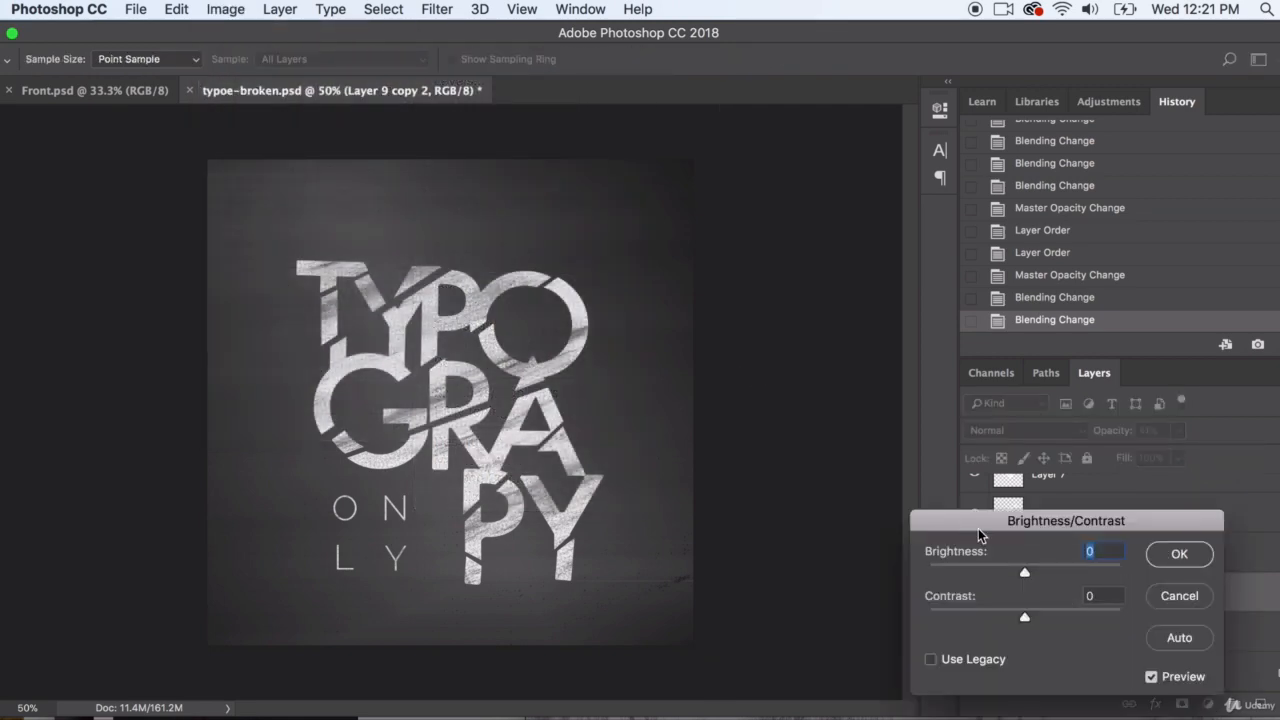
{"action": "left_click_drag", "start_coordinate": [978, 535], "coordinate": [691, 434]}
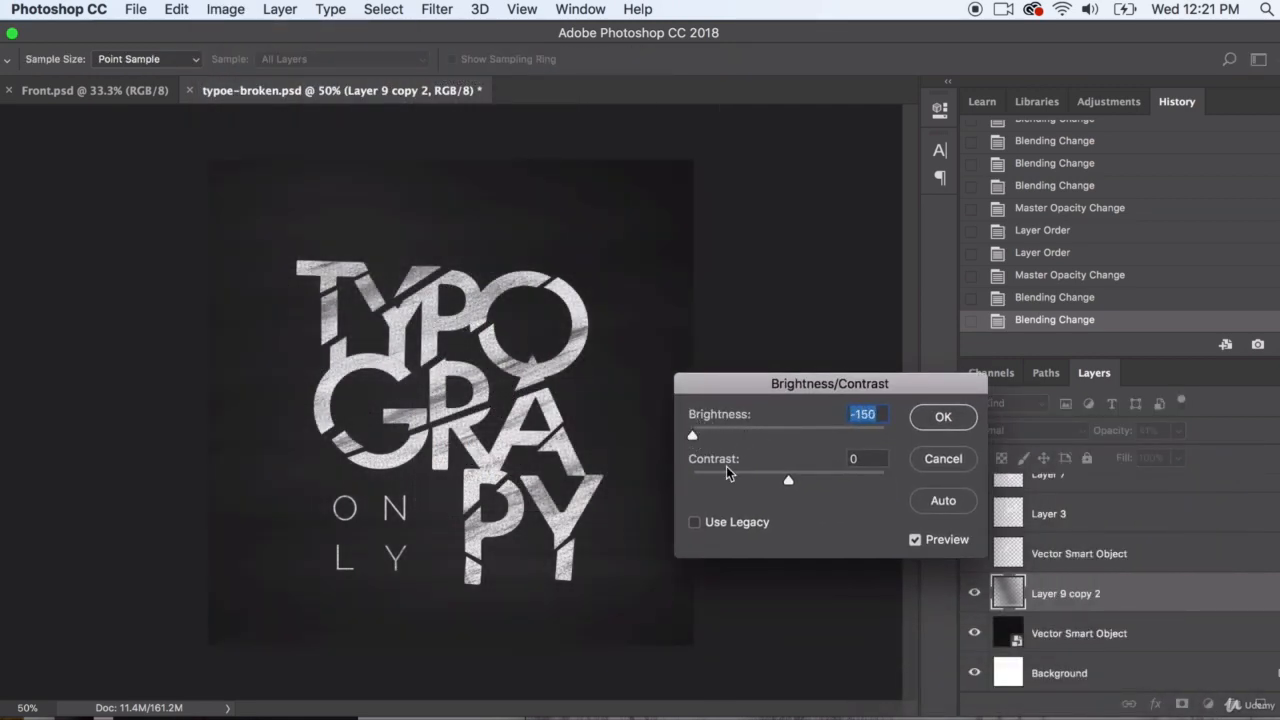
{"action": "left_click_drag", "start_coordinate": [730, 479], "coordinate": [884, 480]}
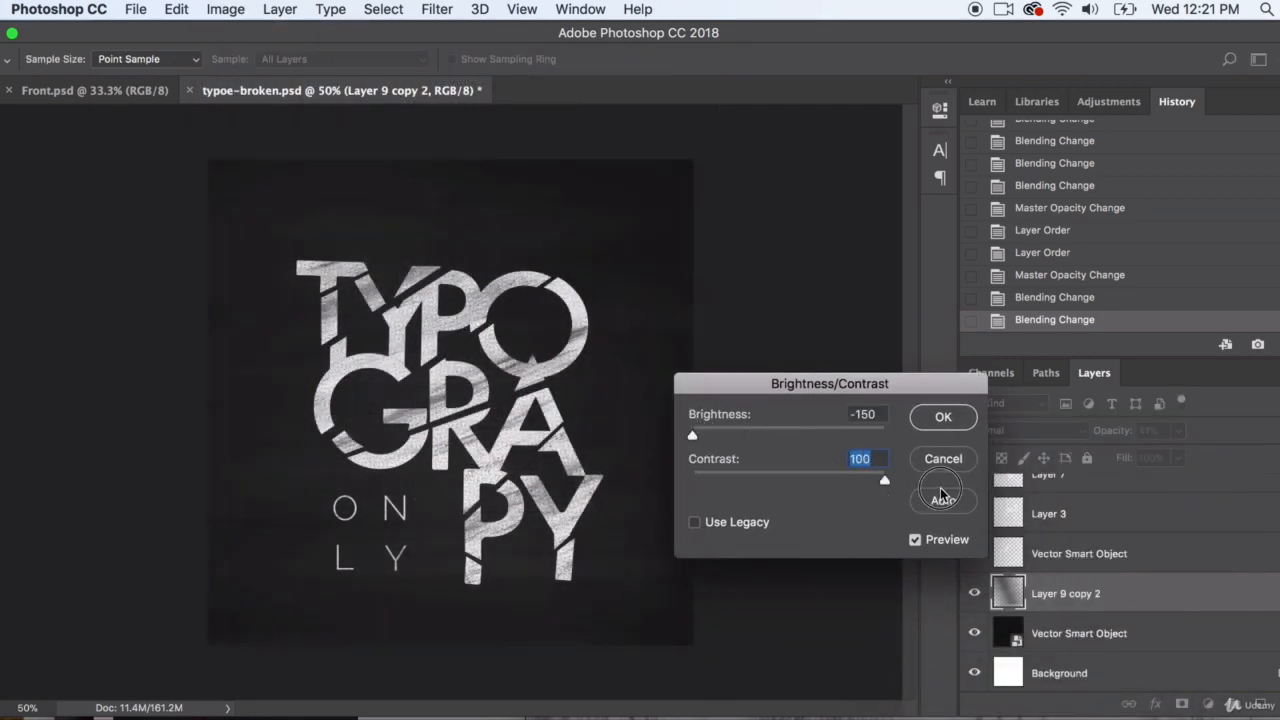
{"action": "left_click", "coordinate": [943, 419]}
Apply a second Brightness/Contrast adjustment to Layer 9 copy 2 to darken the background texture further
{"action": "left_click", "coordinate": [225, 9]}
{"action": "mouse_move", "coordinate": [257, 61]}
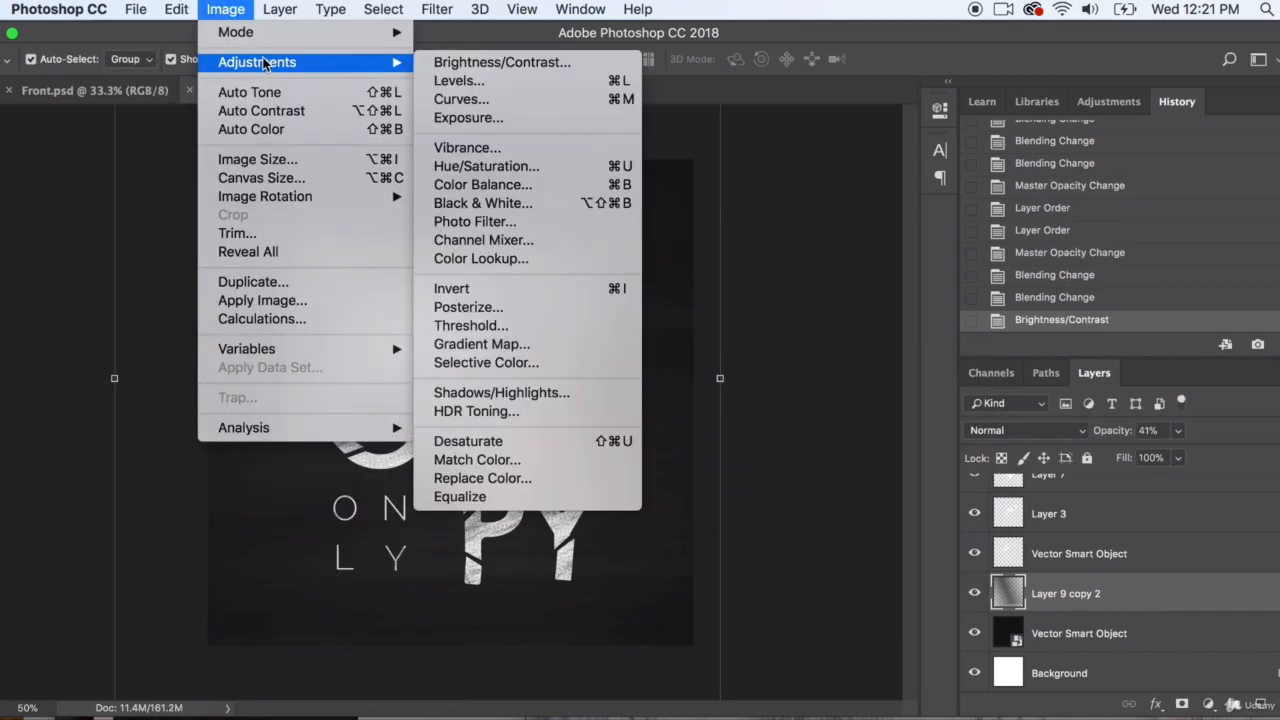
{"action": "left_click", "coordinate": [505, 61]}
{"action": "left_click_drag", "start_coordinate": [792, 437], "coordinate": [937, 466]}
{"action": "left_click", "coordinate": [952, 421]}
Add 28.33% monochromatic noise with uniform distribution to Layer 9 copy 2
{"action": "left_click", "coordinate": [383, 9]}
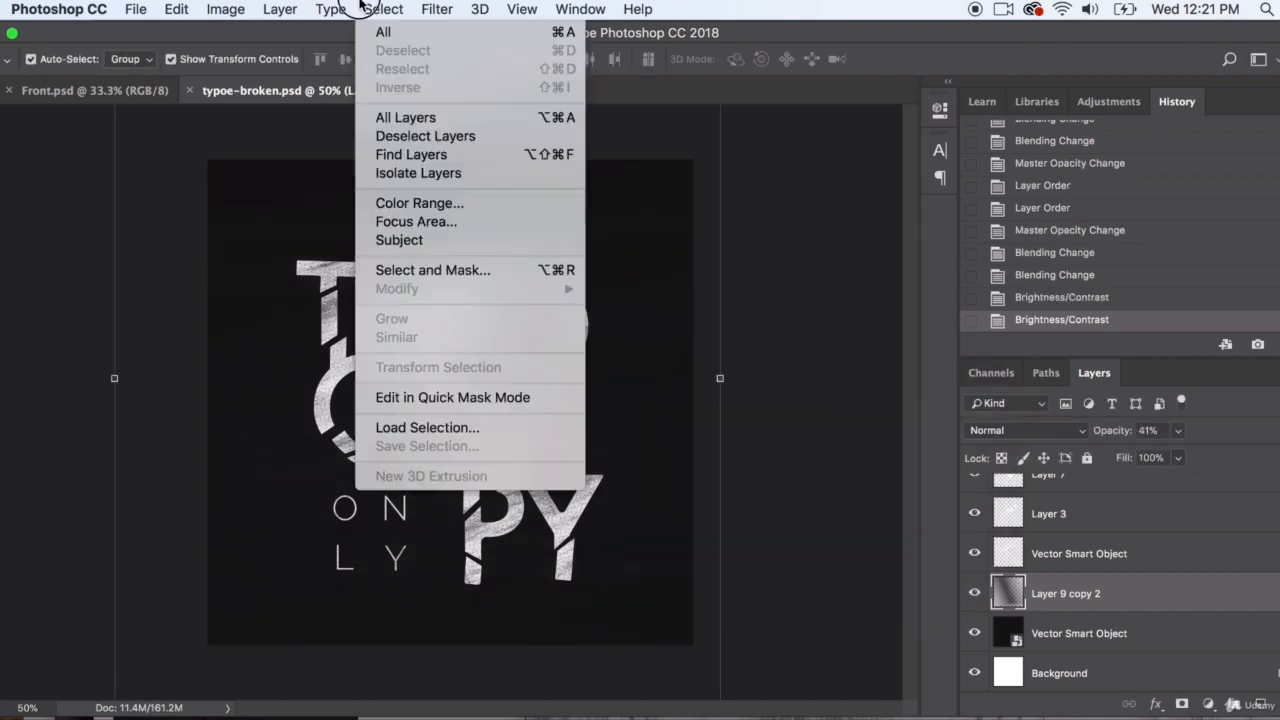
{"action": "mouse_move", "coordinate": [437, 9]}
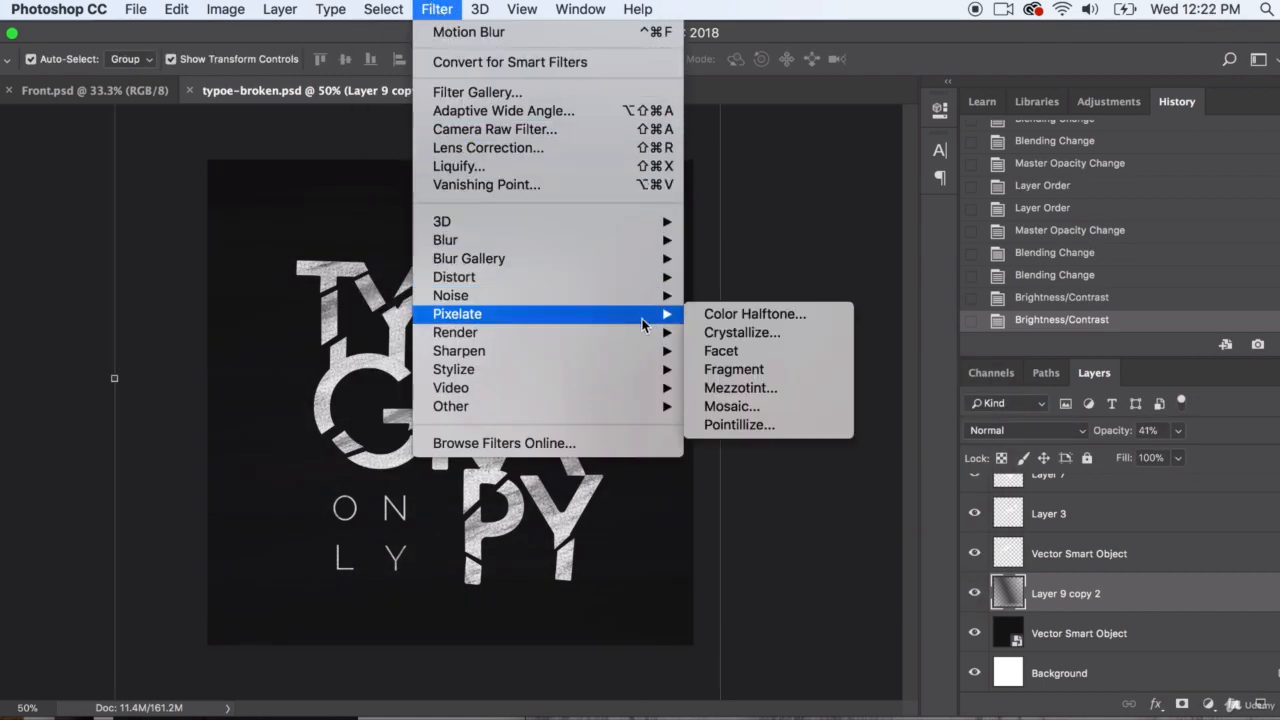
{"action": "mouse_move", "coordinate": [633, 342]}
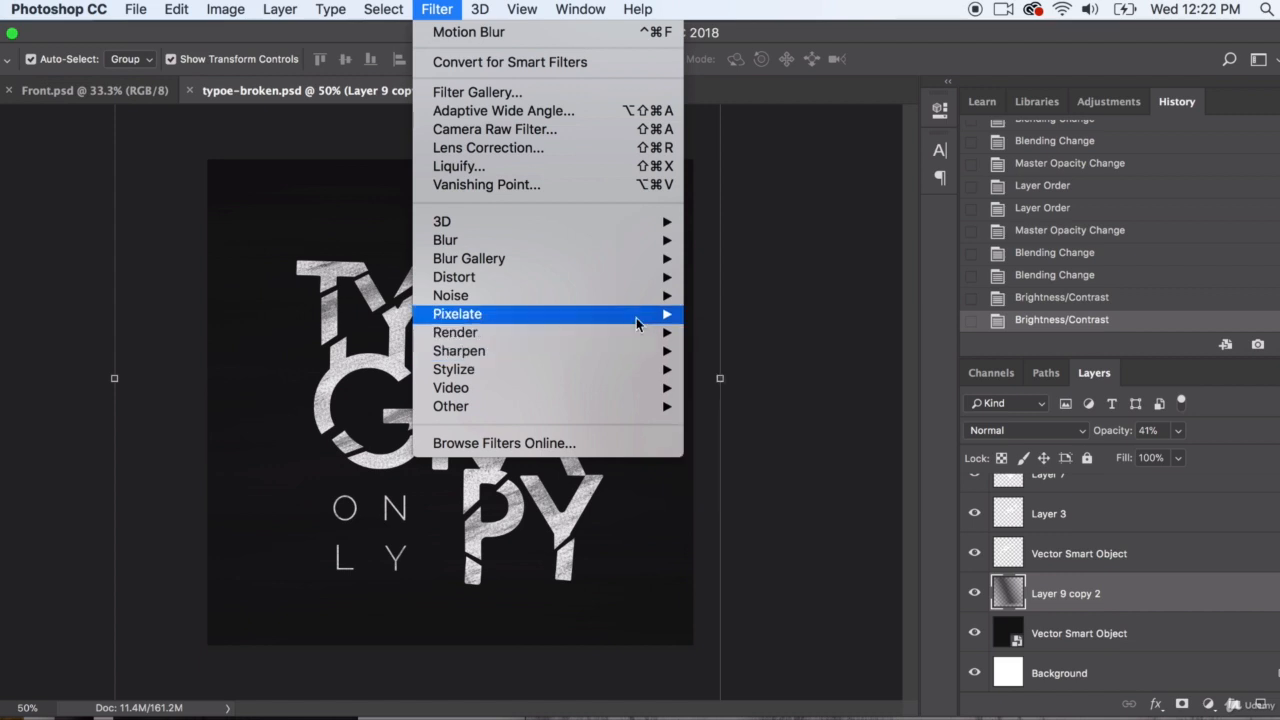
{"action": "mouse_move", "coordinate": [644, 295]}
{"action": "left_click", "coordinate": [725, 294]}
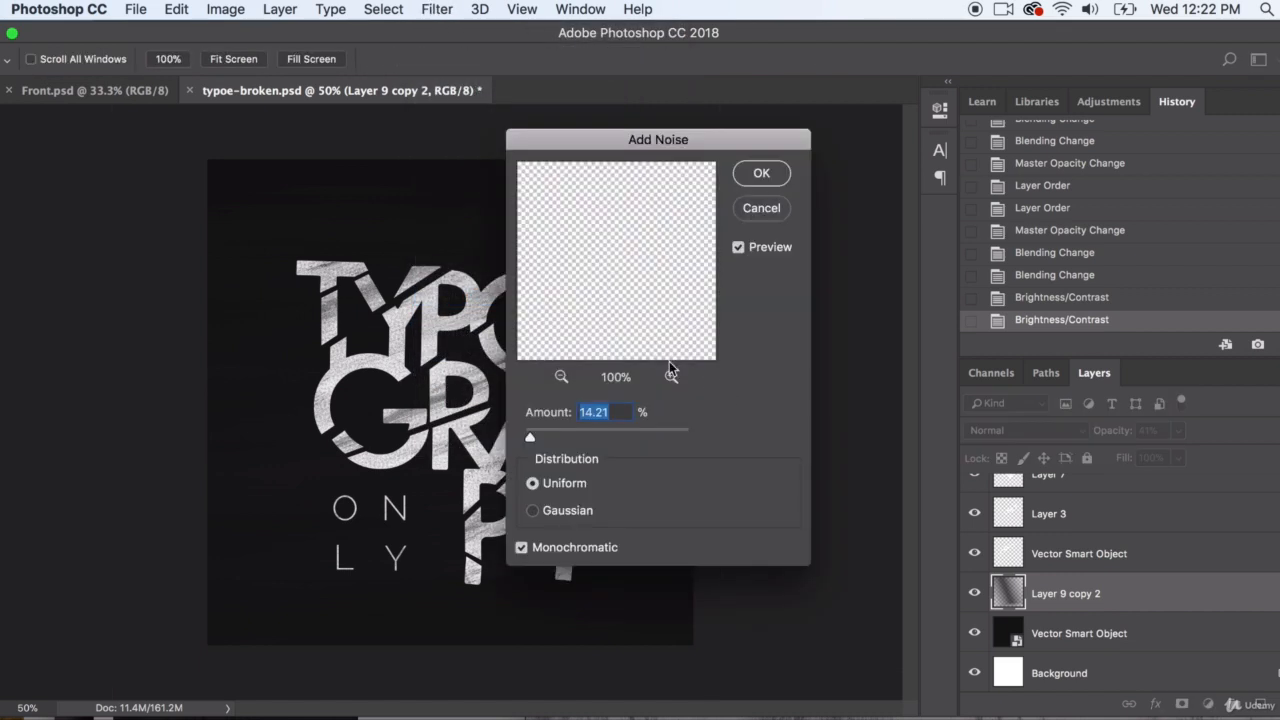
{"action": "left_click_drag", "start_coordinate": [590, 140], "coordinate": [861, 215]}
{"action": "left_click_drag", "start_coordinate": [816, 513], "coordinate": [808, 512]}
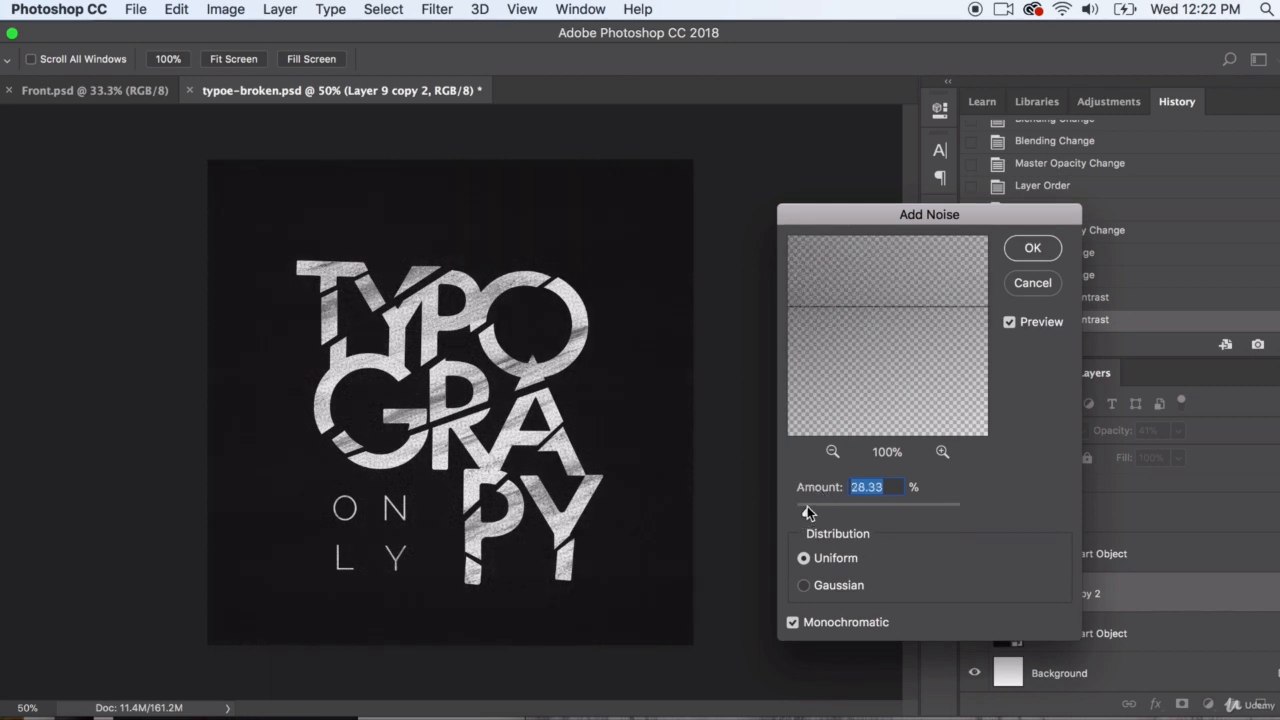
{"action": "left_click", "coordinate": [1033, 249]}
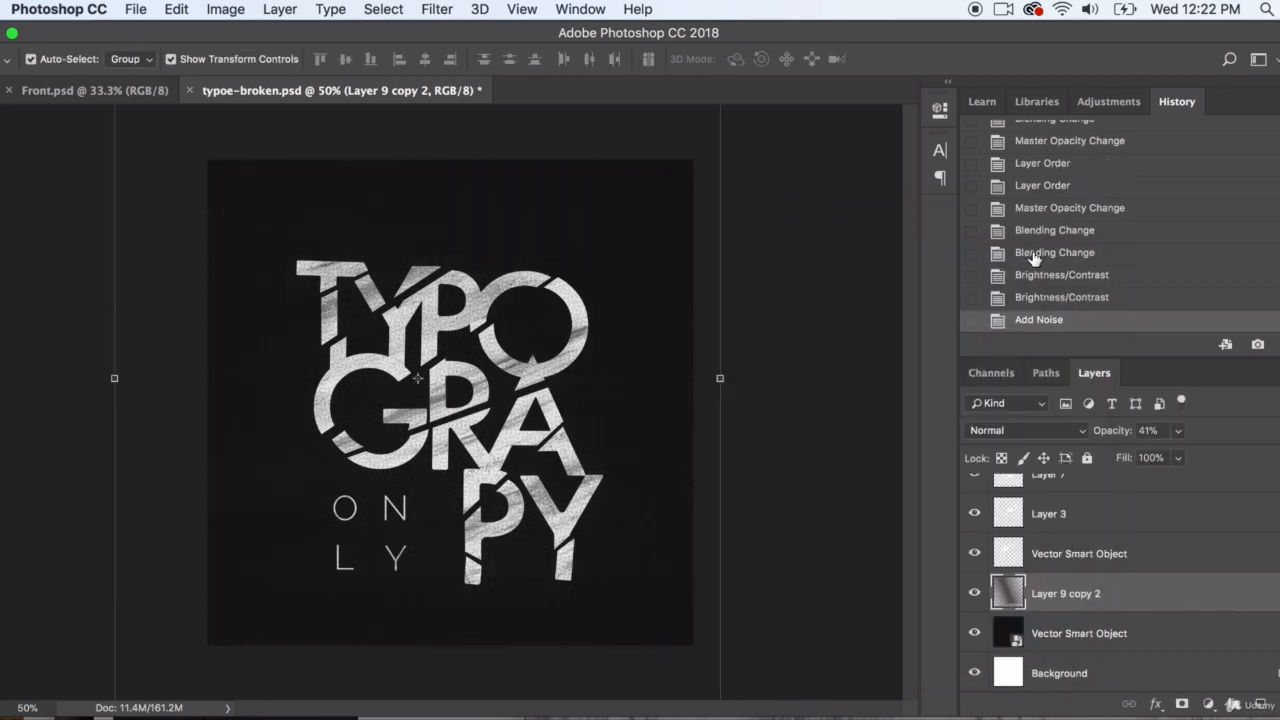
Try shifting Layer 9 copy 2 about 1.32 in left and 0.65 in up, and undo the move
{"action": "left_click", "coordinate": [872, 310]}
{"action": "left_click", "coordinate": [674, 264]}
{"action": "left_click_drag", "start_coordinate": [645, 242], "coordinate": [549, 195]}
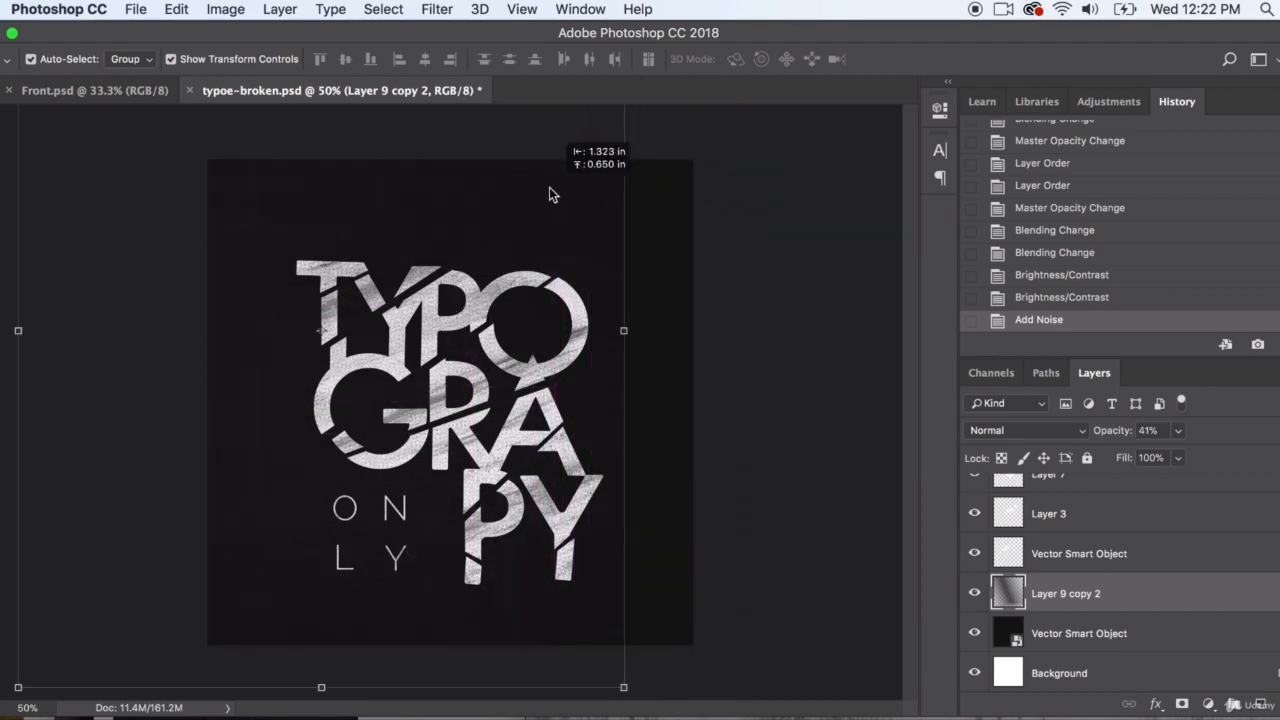
{"action": "key", "text": "super+z"}
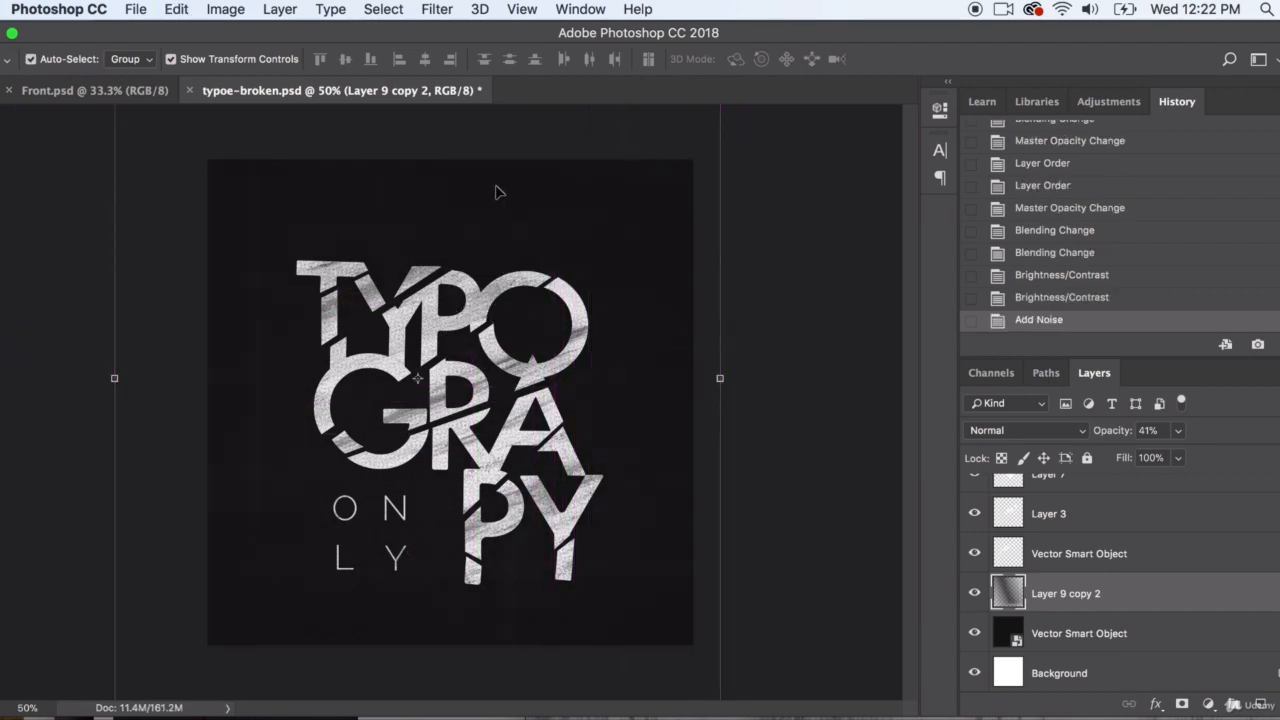
Dodge the middle of Layer 9 copy 2 with a 1400 px soft brush, using the Shadows range at 100% exposure
{"action": "left_click_drag", "start_coordinate": [1, 447], "coordinate": [40, 462]}
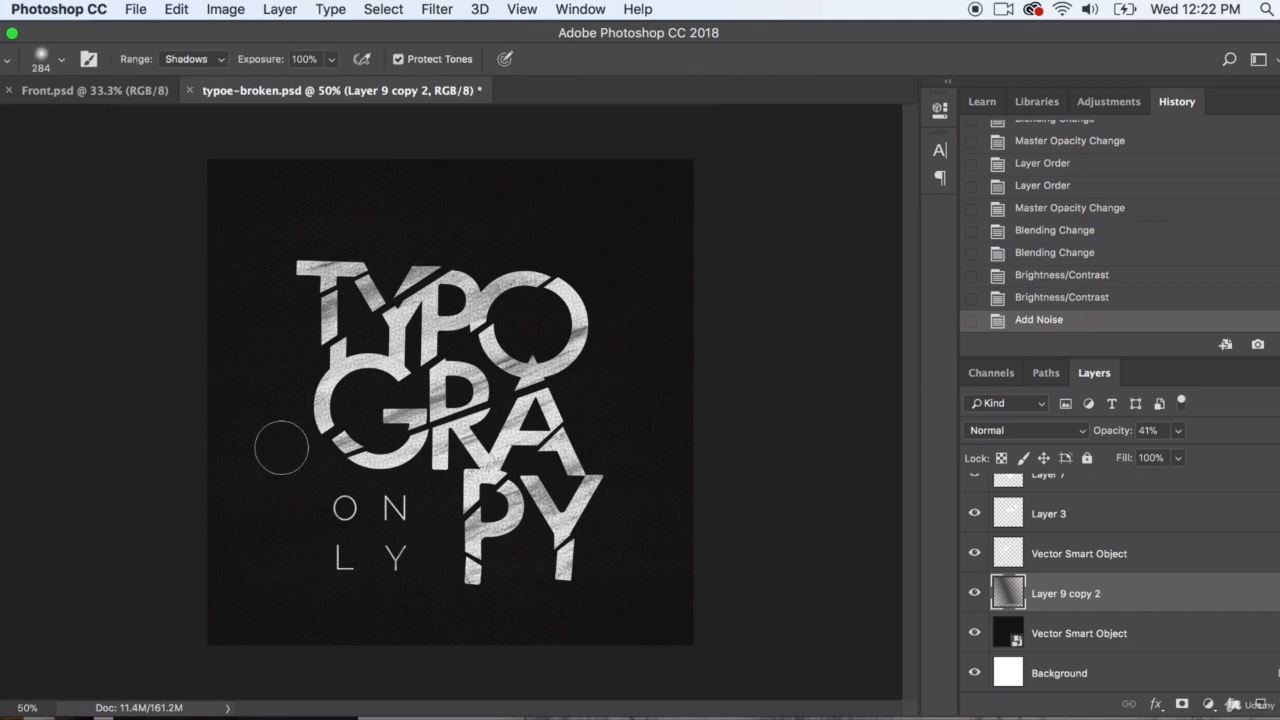
{"action": "left_click", "coordinate": [62, 60]}
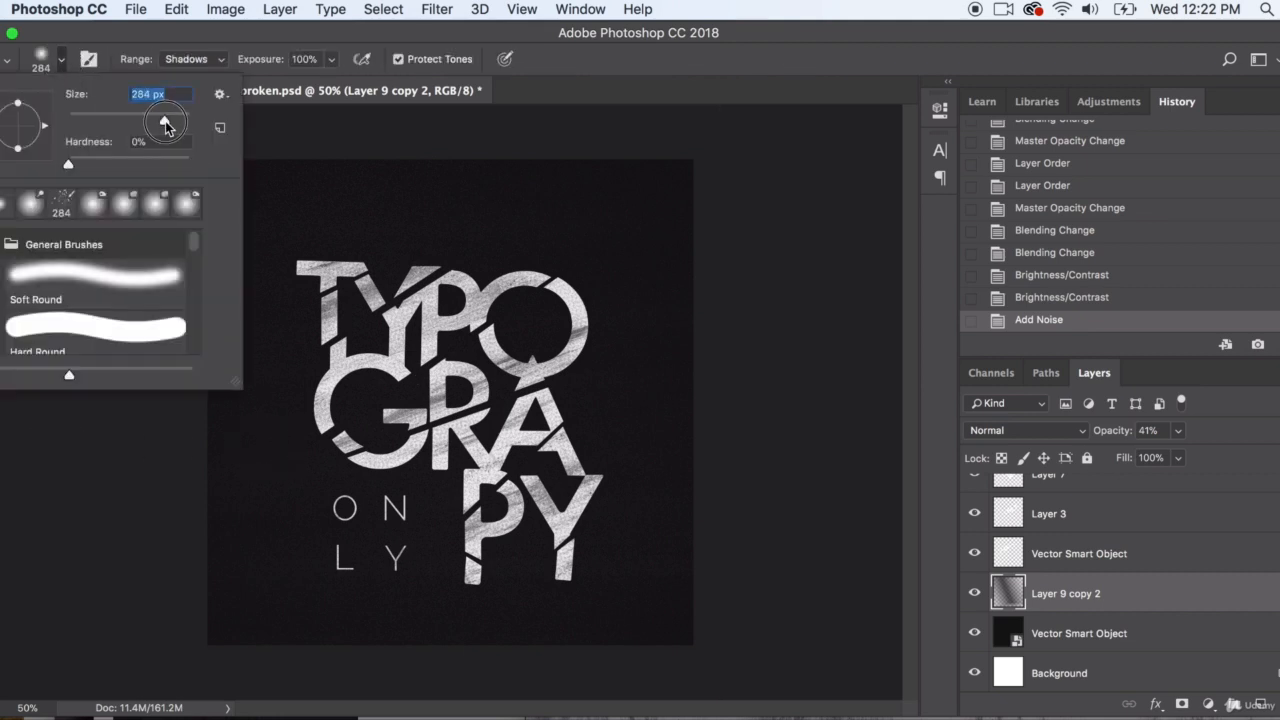
{"action": "left_click_drag", "start_coordinate": [165, 122], "coordinate": [181, 124]}
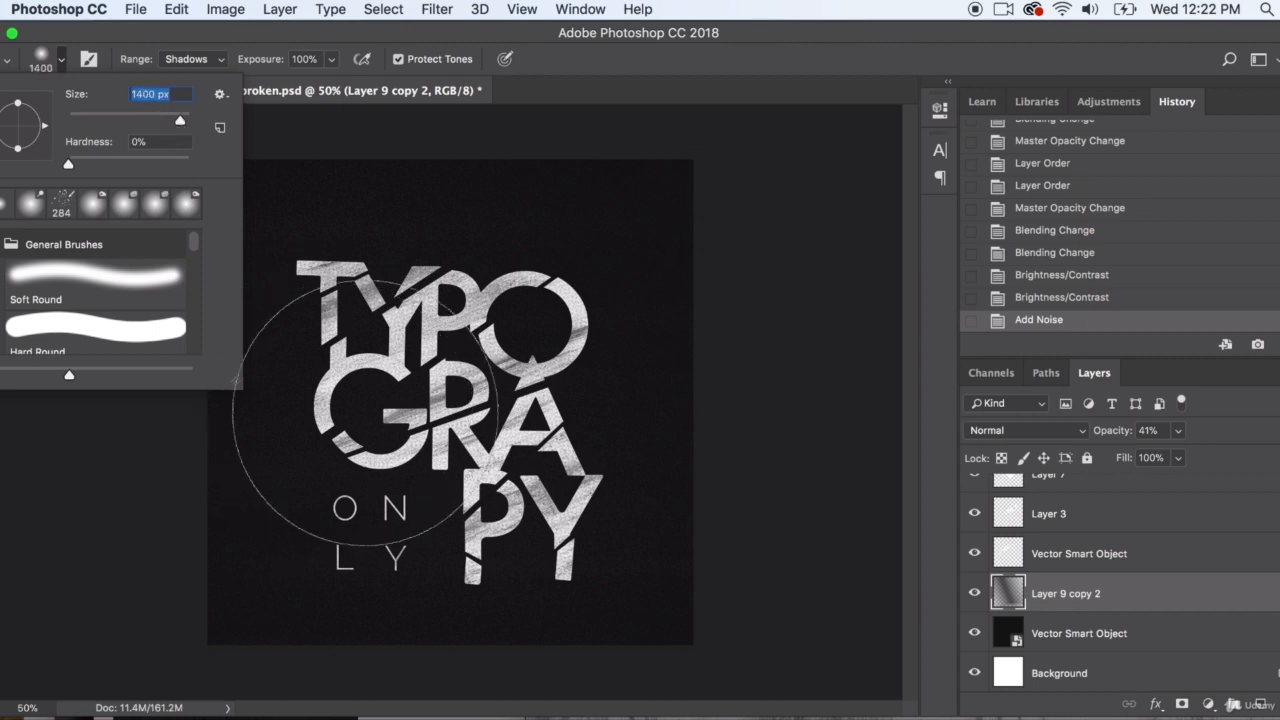
{"action": "left_click_drag", "start_coordinate": [342, 415], "coordinate": [446, 388]}
{"action": "left_click_drag", "start_coordinate": [439, 282], "coordinate": [449, 267]}
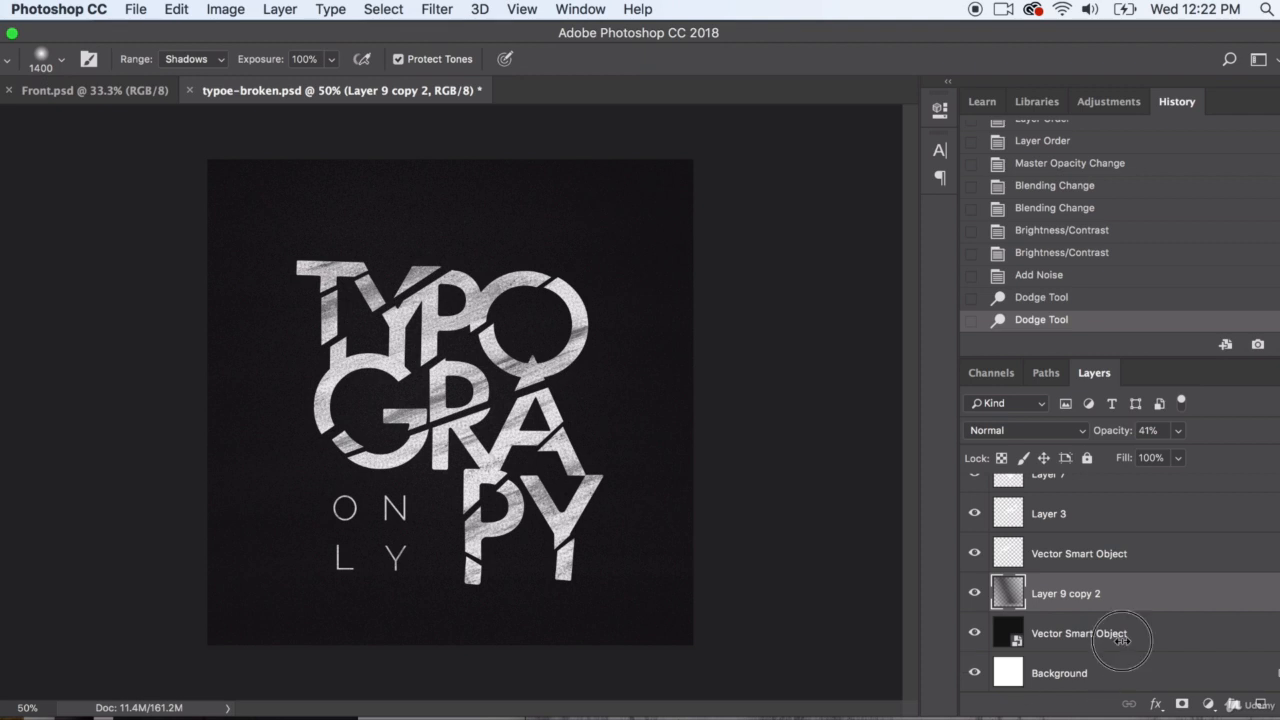
Rasterize the Vector Smart Object layer directly above the Background layer
{"action": "left_click", "coordinate": [1083, 636]}
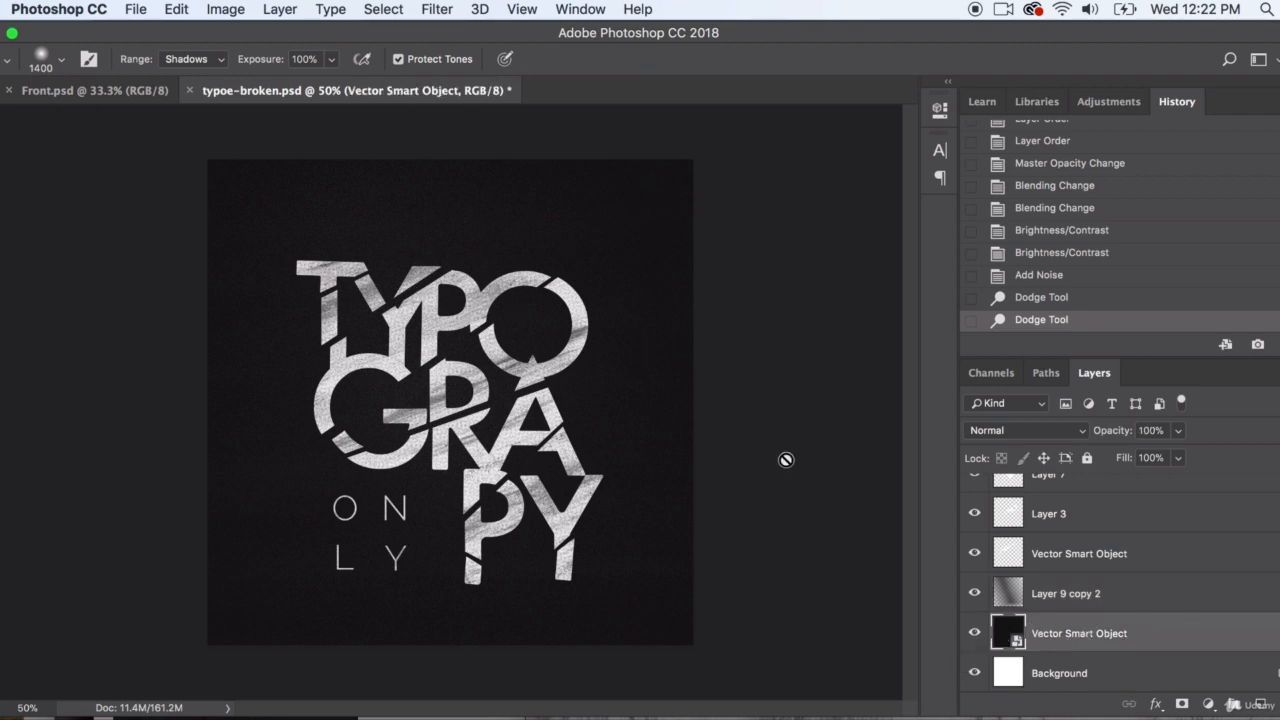
{"action": "right_click", "coordinate": [1170, 635]}
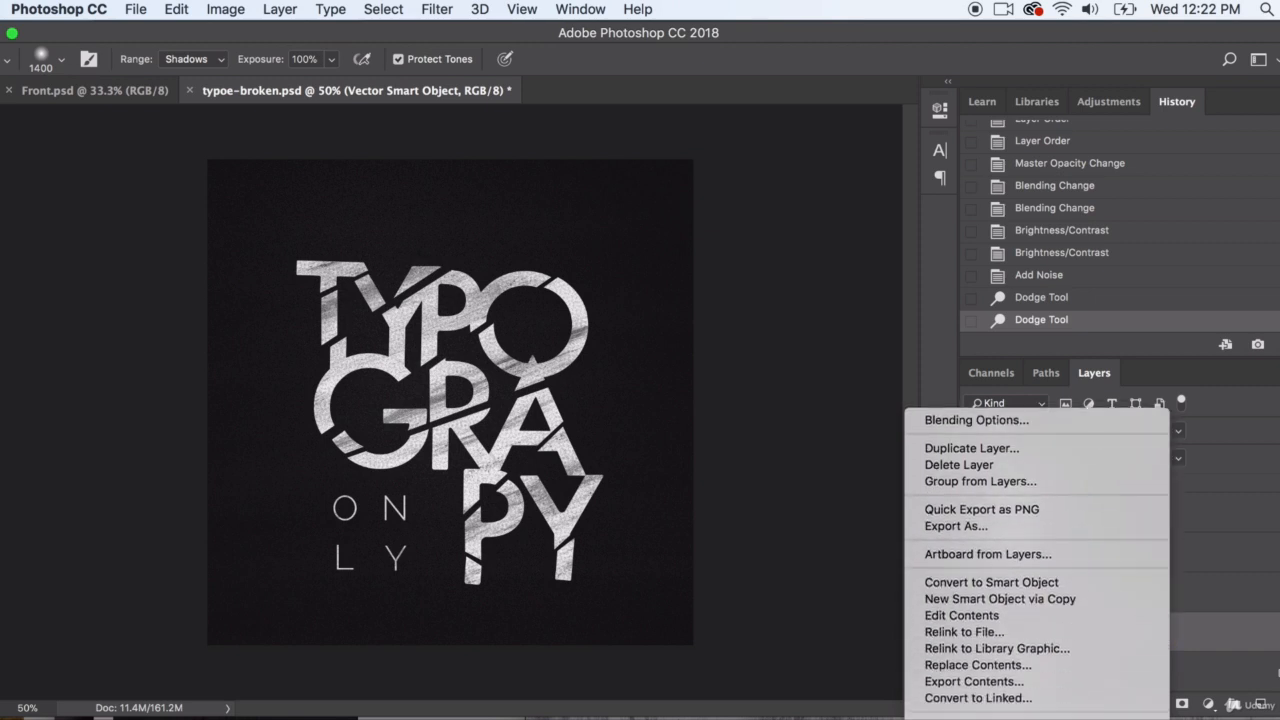
{"action": "left_click", "coordinate": [1008, 679]}
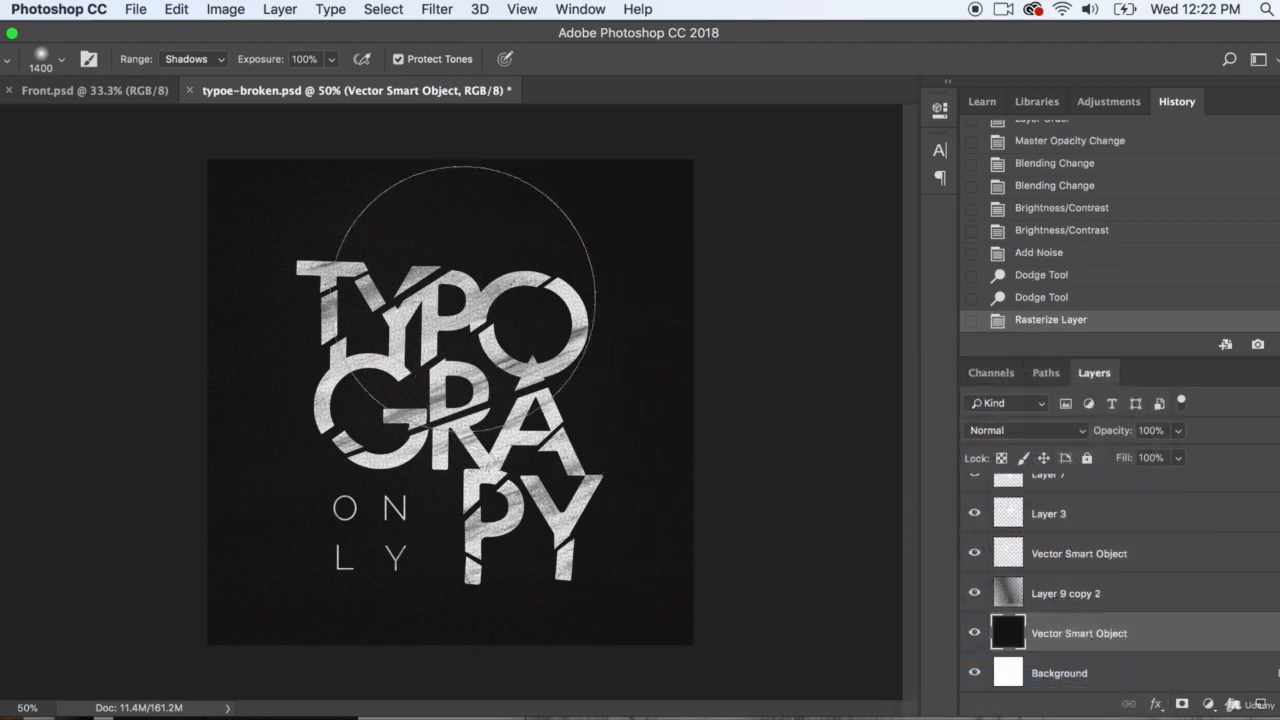
Dodge the rasterized background layer behind the upper lettering, first in the Shadows range and then in the Highlights range
{"action": "left_click", "coordinate": [453, 297]}
{"action": "left_click", "coordinate": [427, 311]}
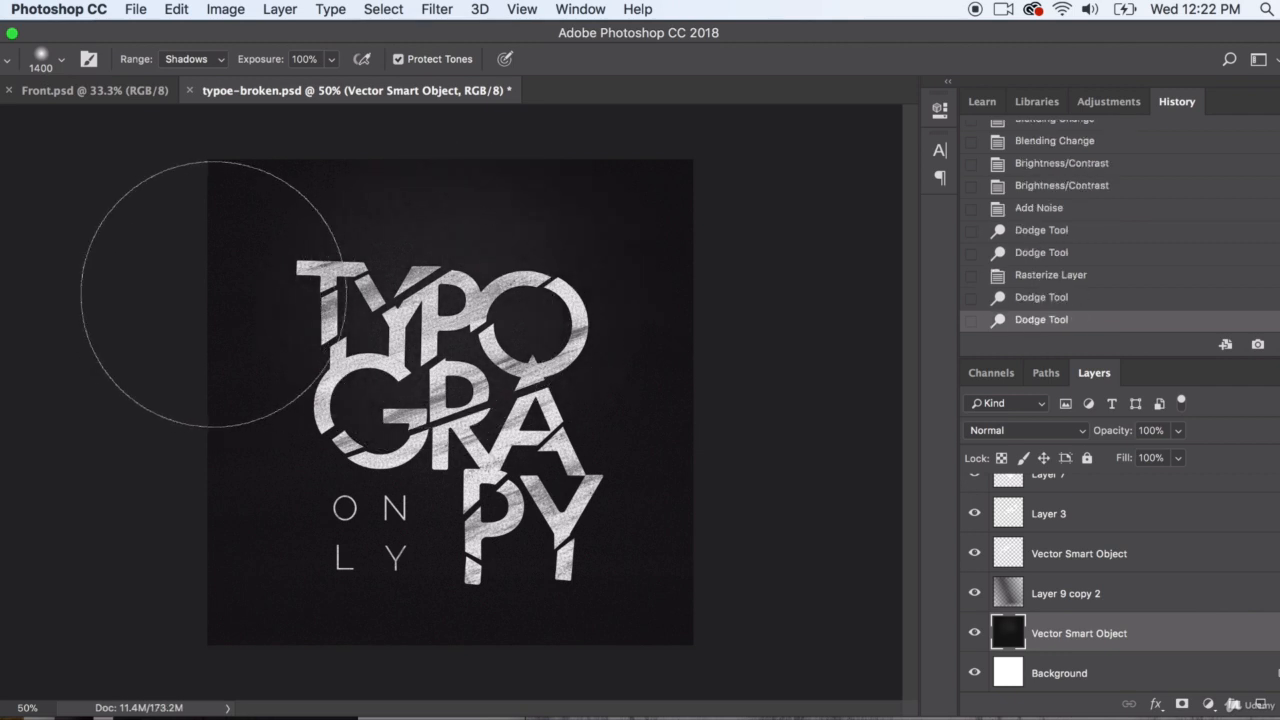
{"action": "left_click", "coordinate": [188, 59]}
{"action": "left_click", "coordinate": [191, 87]}
{"action": "left_click", "coordinate": [425, 250]}
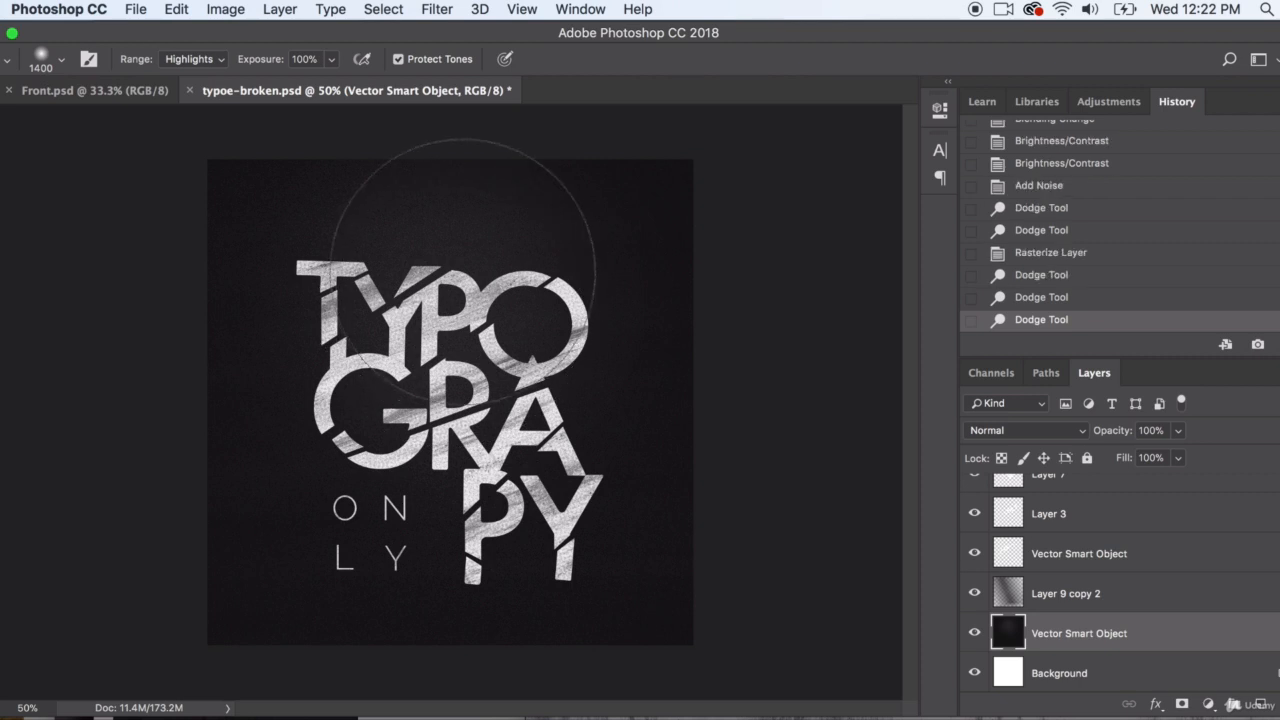
{"action": "left_click", "coordinate": [487, 300]}
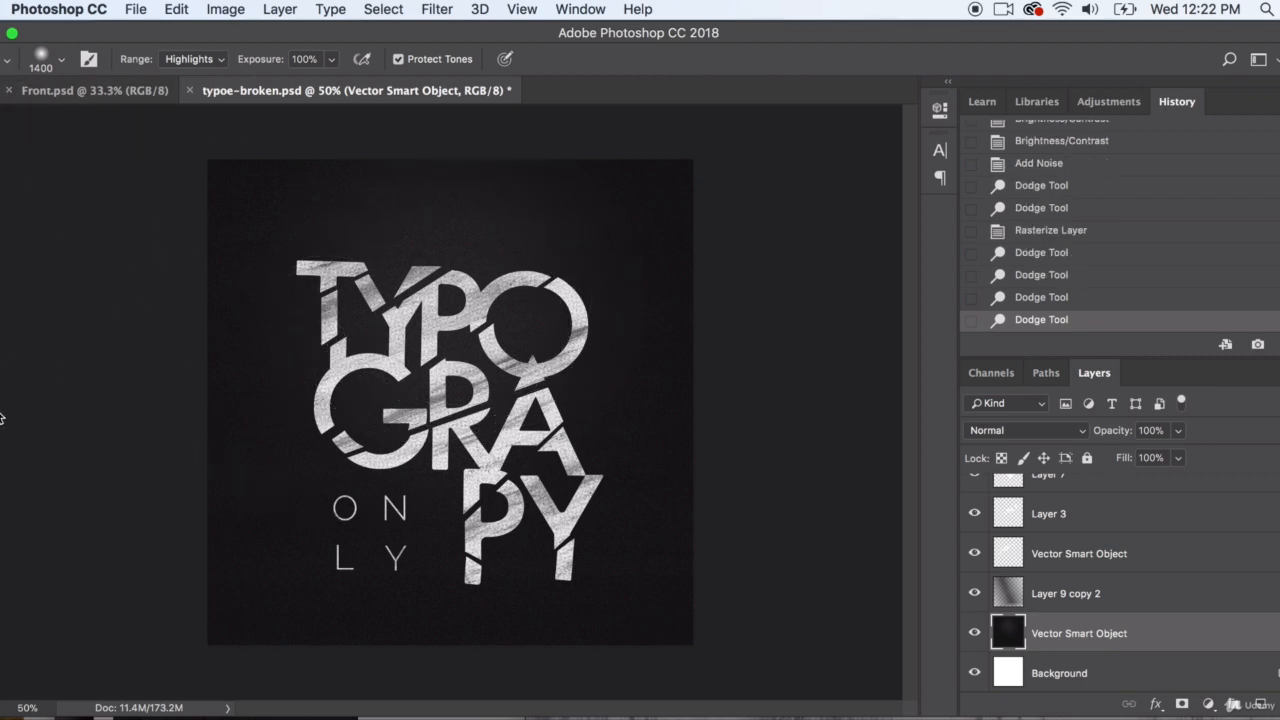
Burn the lower outer areas of the rasterized background layer with a 1760 px soft brush, Highlights range, 100% exposure
{"action": "left_click", "coordinate": [3, 440]}
{"action": "left_click", "coordinate": [28, 462]}
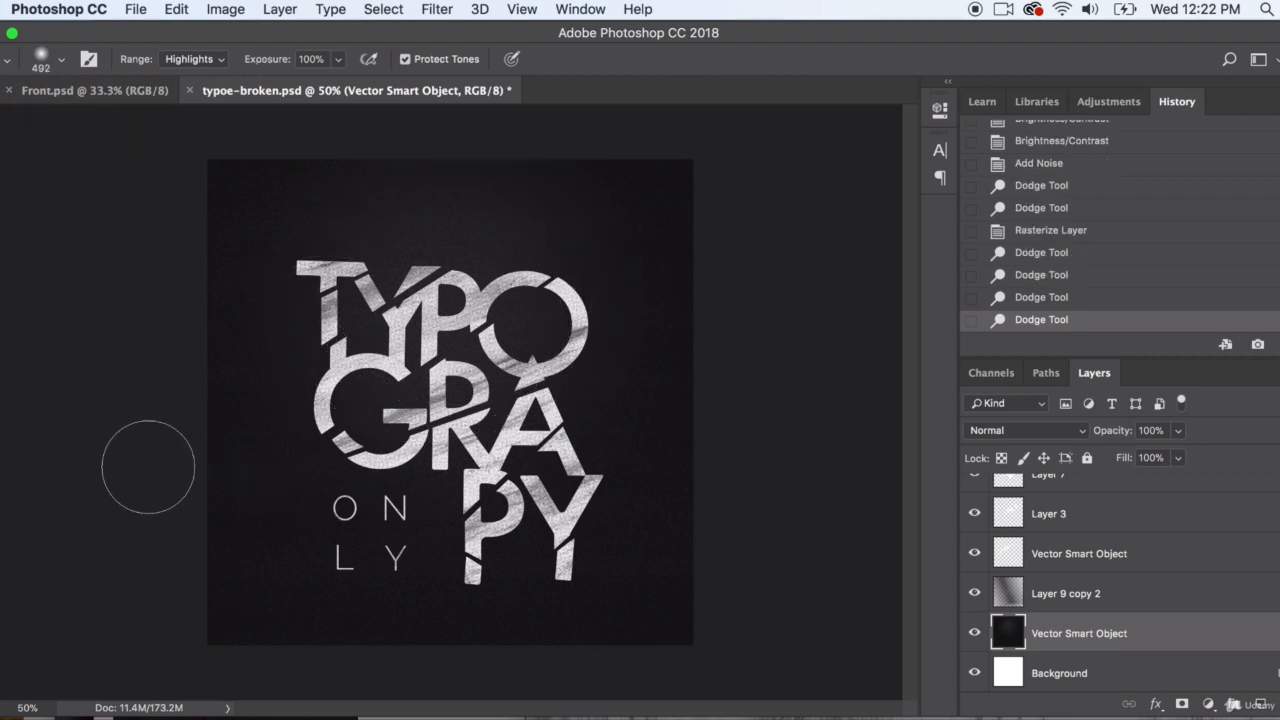
{"action": "left_click", "coordinate": [57, 60]}
{"action": "left_click", "coordinate": [181, 121]}
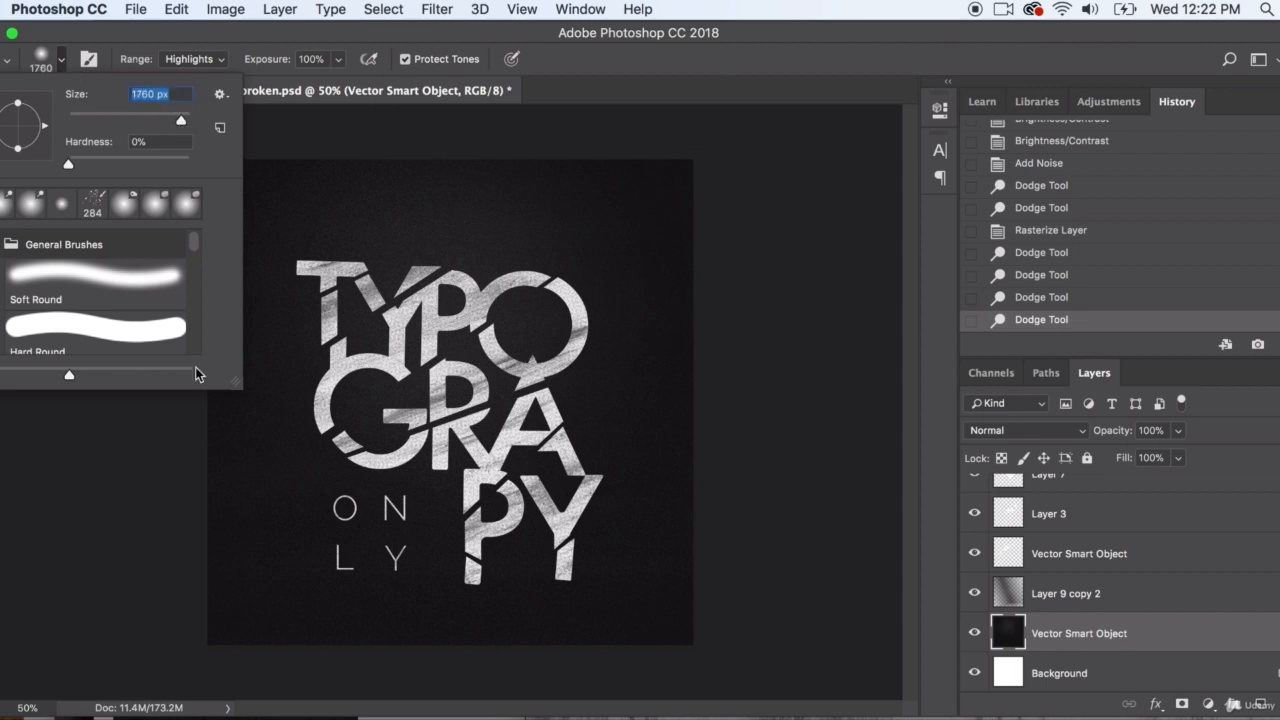
{"action": "mouse_move", "coordinate": [173, 574]}
{"action": "left_mouse_down"}
{"action": "mouse_move", "coordinate": [219, 618]}
{"action": "mouse_move", "coordinate": [177, 572]}
{"action": "left_mouse_up"}
{"action": "mouse_move", "coordinate": [710, 634]}
{"action": "left_mouse_down"}
{"action": "mouse_move", "coordinate": [526, 697]}
{"action": "mouse_move", "coordinate": [853, 683]}
{"action": "left_mouse_up"}
{"action": "mouse_move", "coordinate": [897, 628]}
{"action": "left_mouse_down"}
{"action": "mouse_move", "coordinate": [543, 540]}
{"action": "mouse_move", "coordinate": [337, 600]}
{"action": "mouse_move", "coordinate": [700, 620]}
{"action": "mouse_move", "coordinate": [376, 667]}
{"action": "mouse_move", "coordinate": [656, 644]}
{"action": "mouse_move", "coordinate": [761, 615]}
{"action": "left_mouse_up"}
Try dodging the highlights of Layer 9 copy 2 across the lettering area, and step back to before the strokes
{"action": "left_click", "coordinate": [1132, 603]}
{"action": "left_click_drag", "start_coordinate": [0, 447], "coordinate": [30, 442]}
{"action": "mouse_move", "coordinate": [350, 279]}
{"action": "left_mouse_down"}
{"action": "mouse_move", "coordinate": [460, 297]}
{"action": "mouse_move", "coordinate": [498, 356]}
{"action": "mouse_move", "coordinate": [540, 352]}
{"action": "left_mouse_up"}
{"action": "left_click", "coordinate": [1078, 279]}
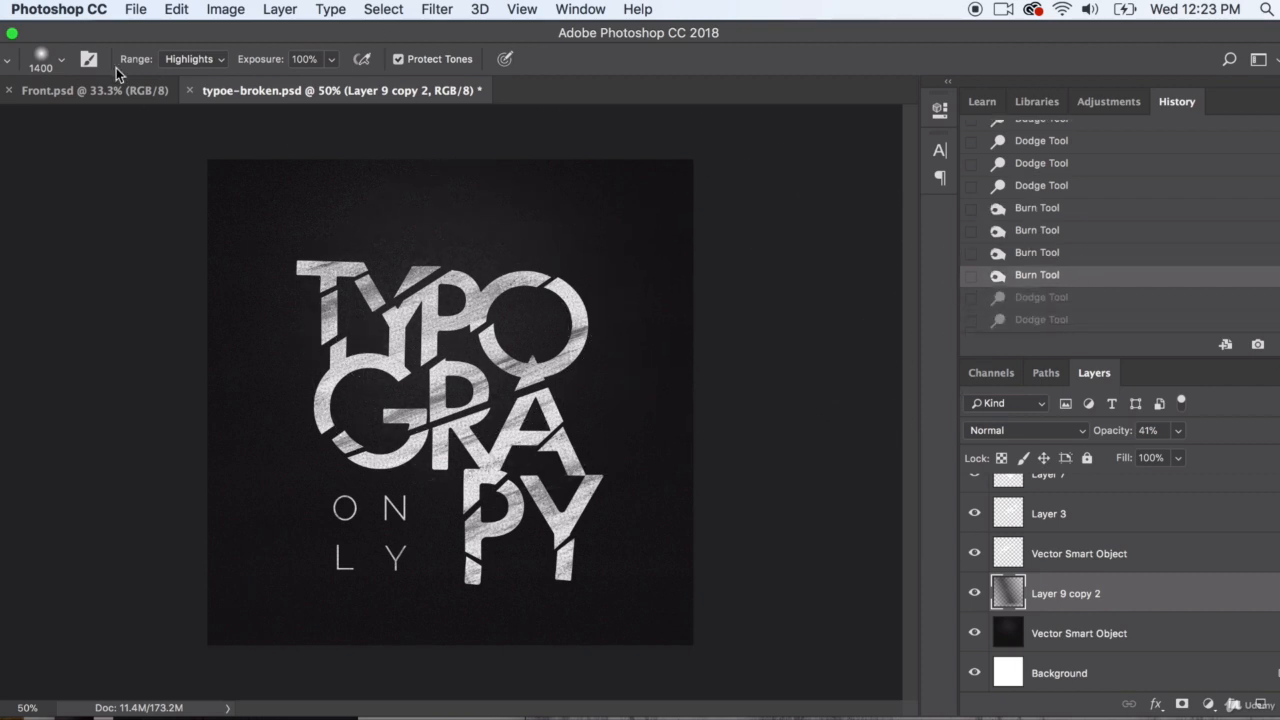
Try dodging the centre of Layer 9 copy 2 in the Shadows range, and undo the stroke
{"action": "left_click", "coordinate": [190, 59]}
{"action": "left_click", "coordinate": [474, 363]}
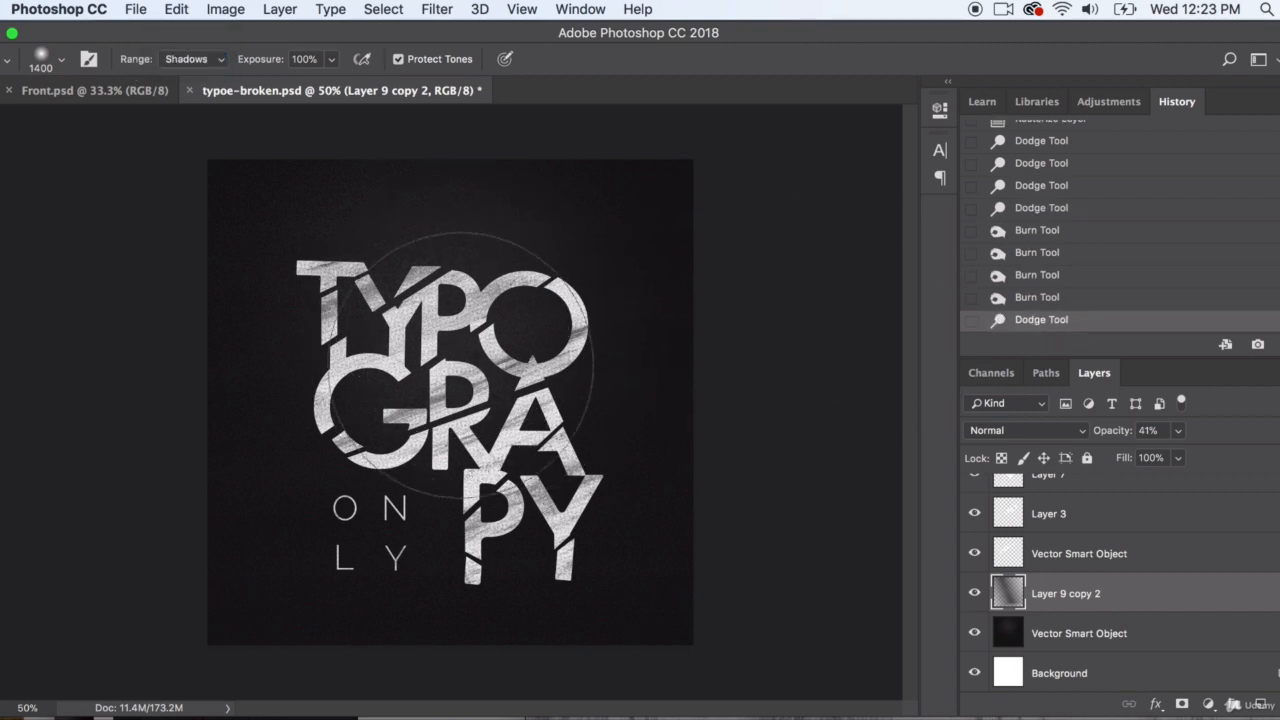
{"action": "left_click", "coordinate": [177, 10]}
{"action": "left_click", "coordinate": [177, 33]}
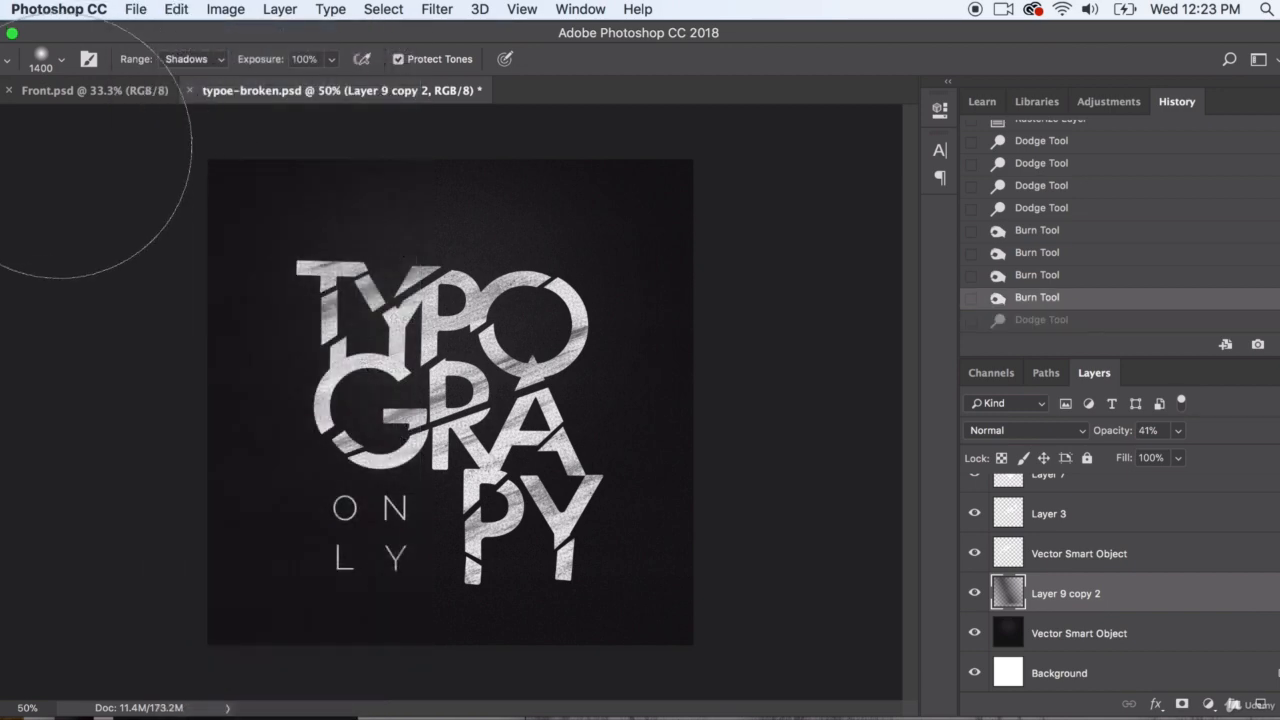
Compare the artwork with and without Layer 9 copy, and delete that layer
{"action": "key", "text": "v"}
{"action": "left_click", "coordinate": [84, 214]}
{"action": "scroll", "coordinate": [1106, 537], "scroll_direction": "up", "scroll_amount": 5}
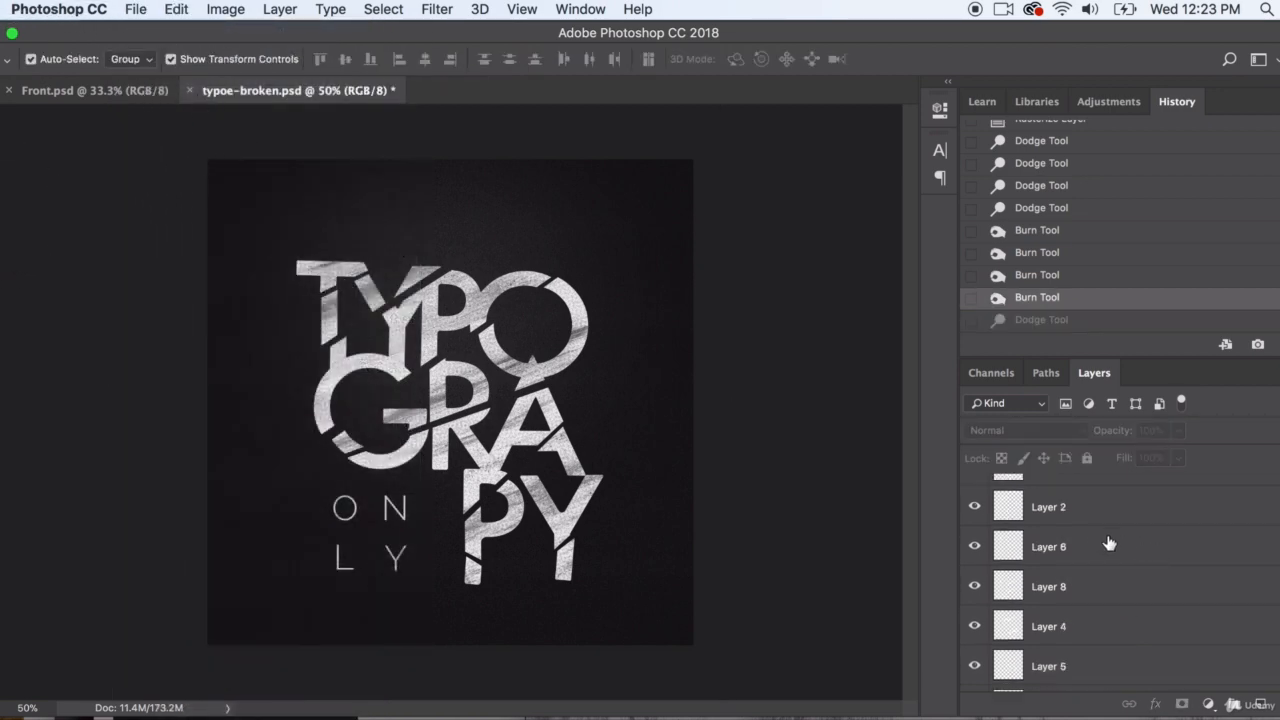
{"action": "left_click", "coordinate": [453, 337]}
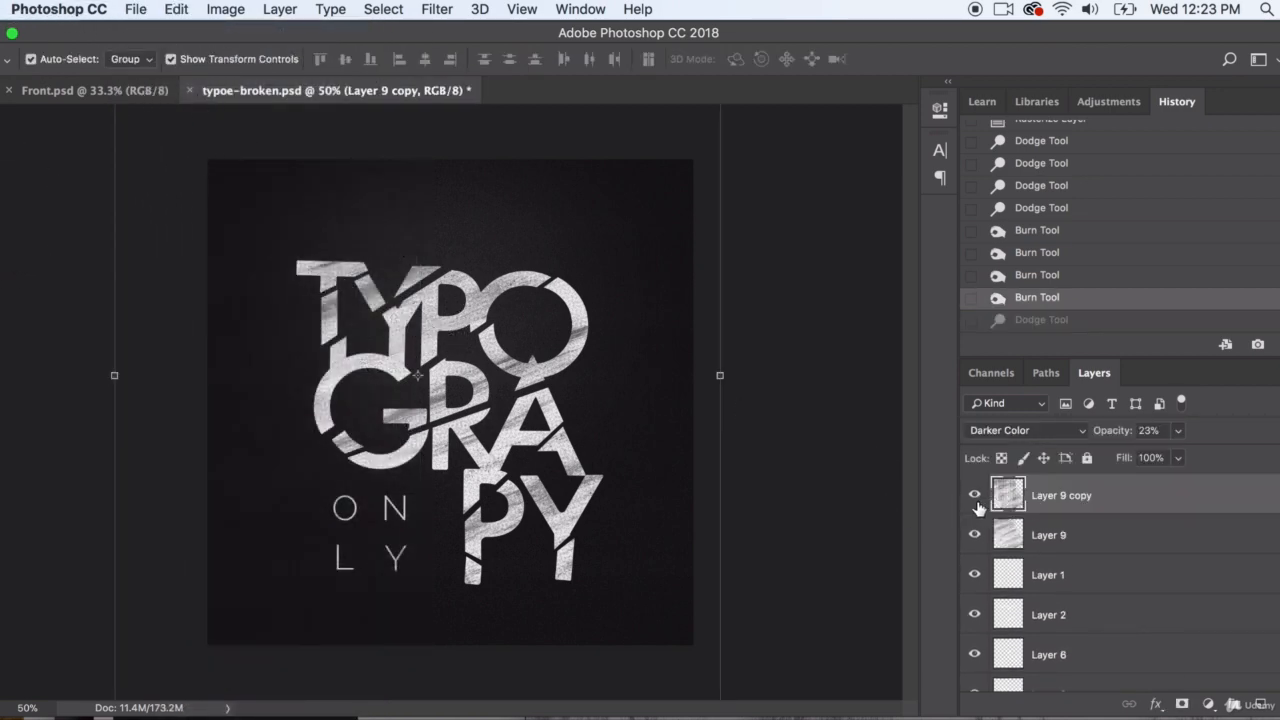
{"action": "left_click", "coordinate": [975, 496]}
{"action": "left_click", "coordinate": [975, 494]}
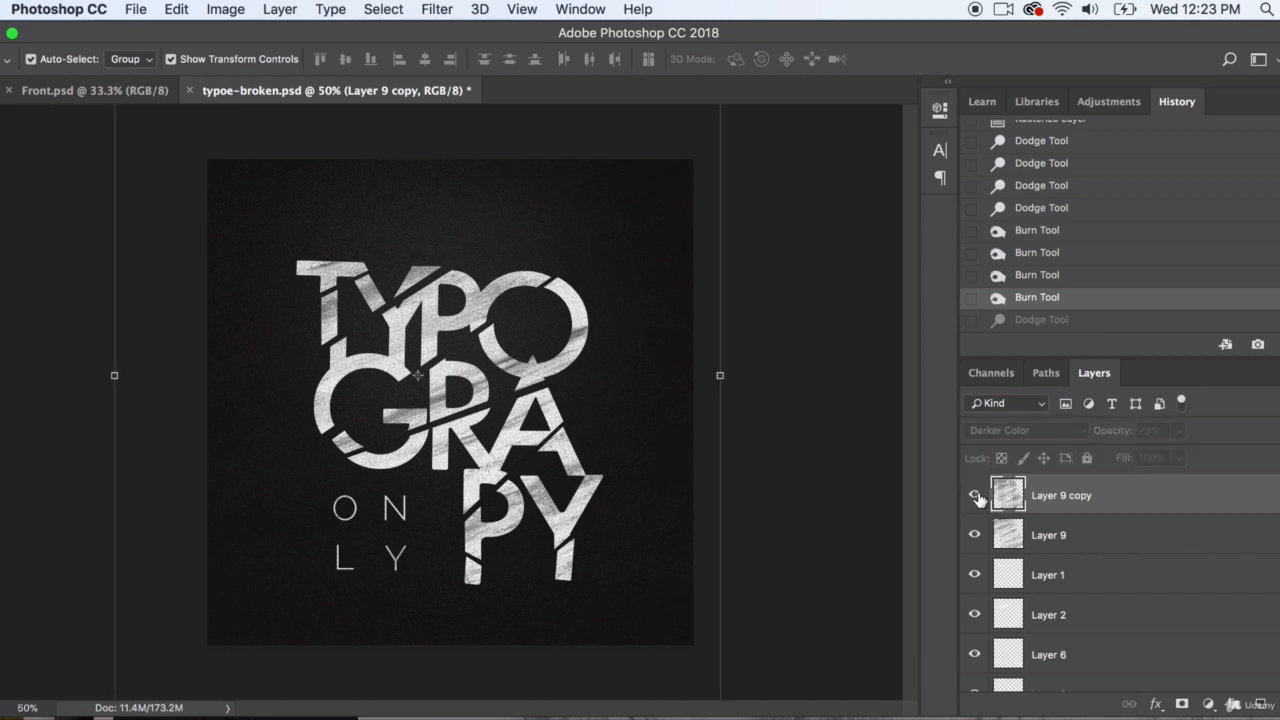
{"action": "left_click_drag", "start_coordinate": [1008, 494], "coordinate": [1268, 704]}
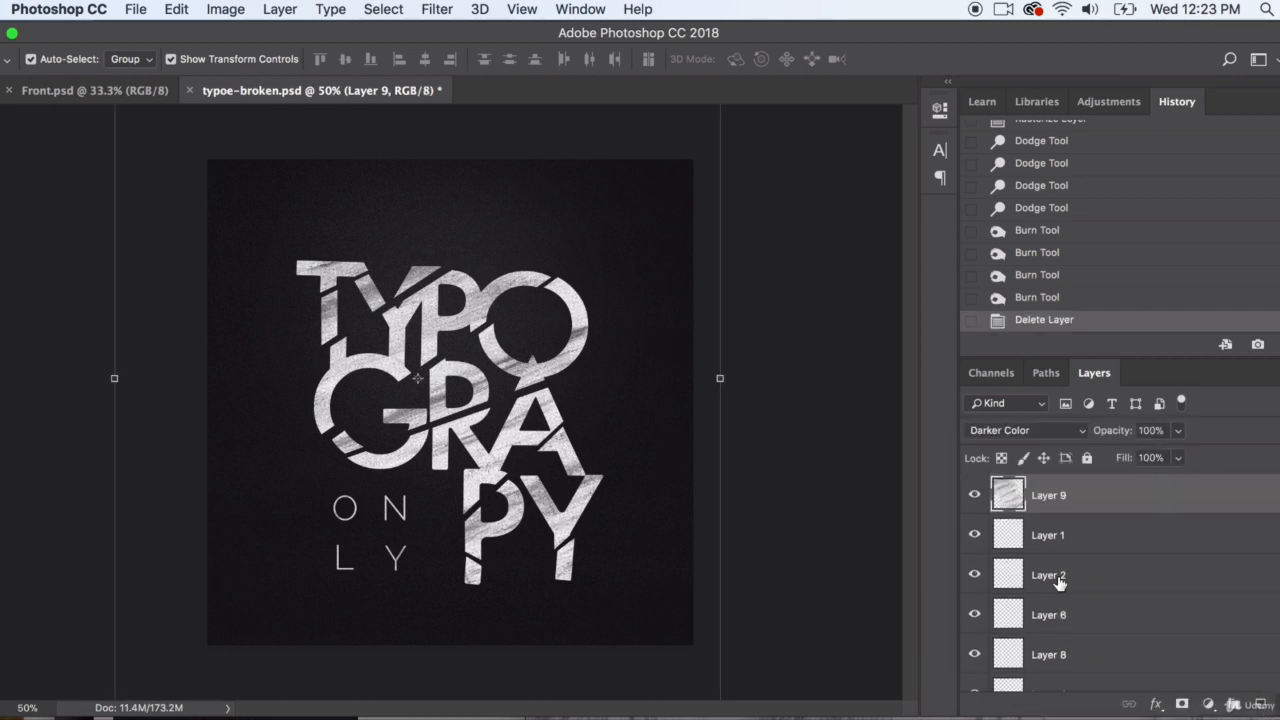
{"action": "left_click", "coordinate": [824, 342]}
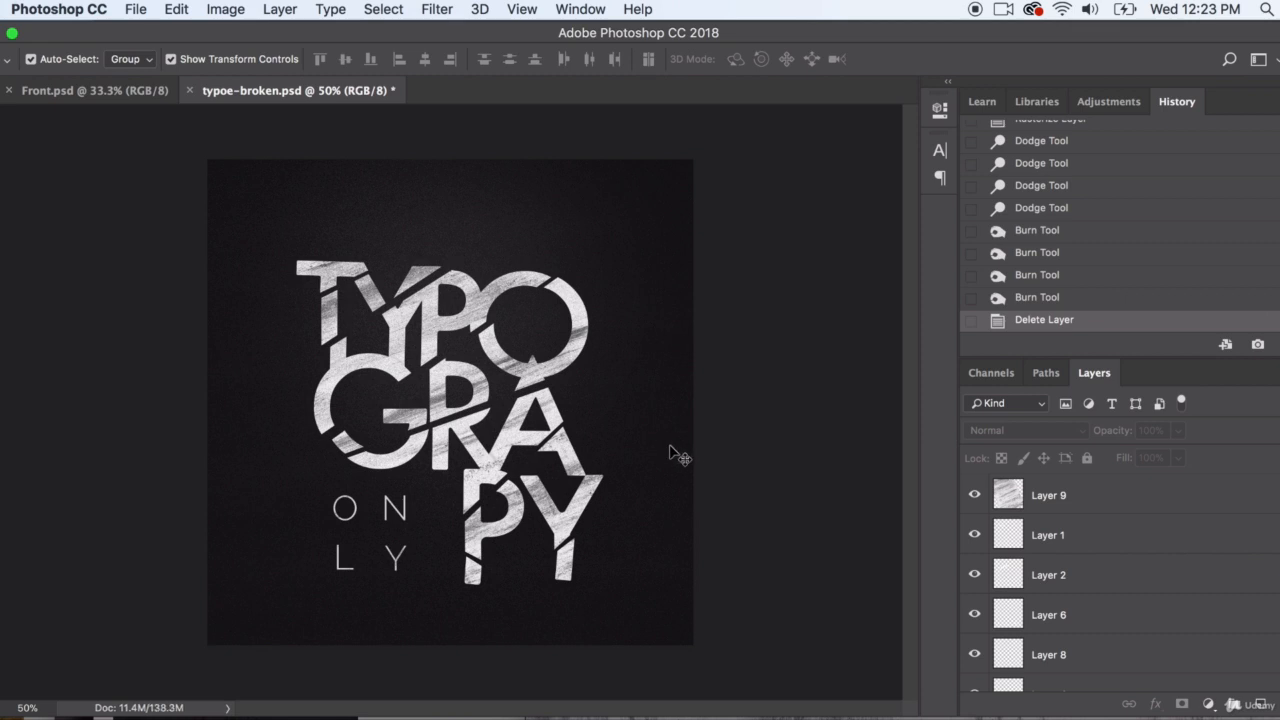
{"action": "left_click", "coordinate": [652, 415]}
{"action": "left_click", "coordinate": [846, 471]}
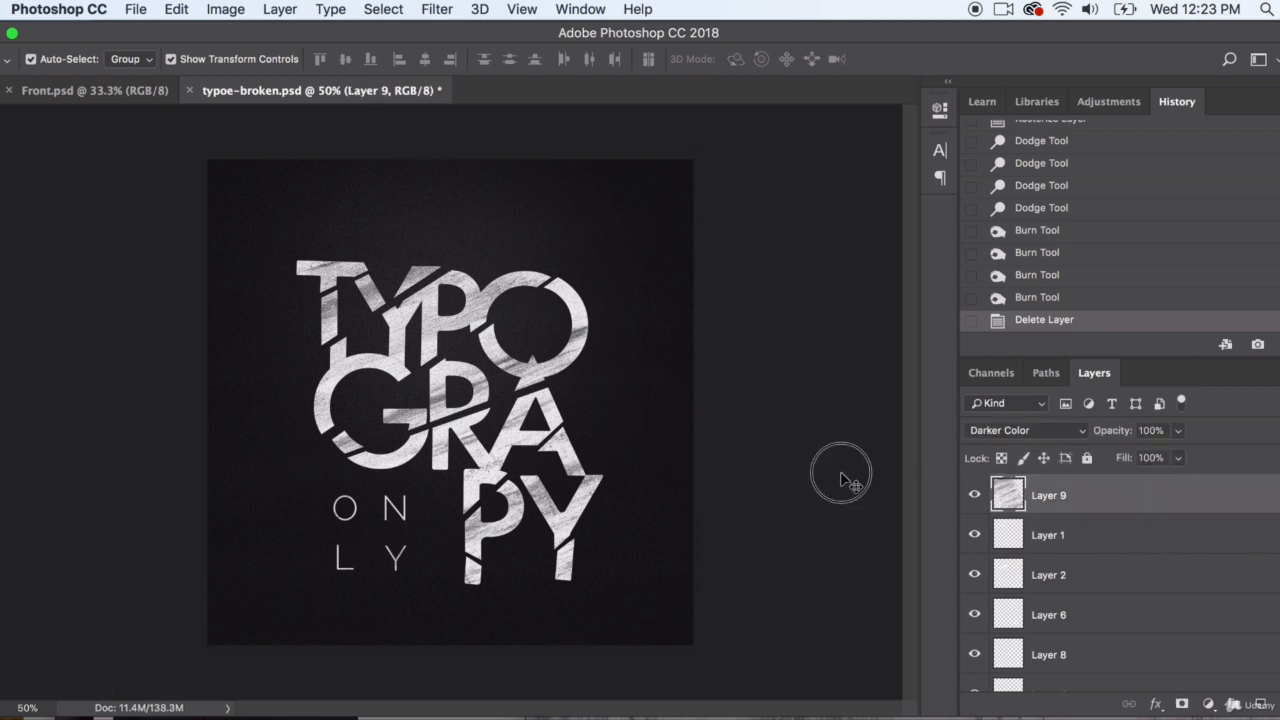
Select Layer 9, find the cracked-glass image abstract-art-break-414752.jpg in the Downloads folder, and open it in Photoshop
{"action": "left_click", "coordinate": [1042, 492]}
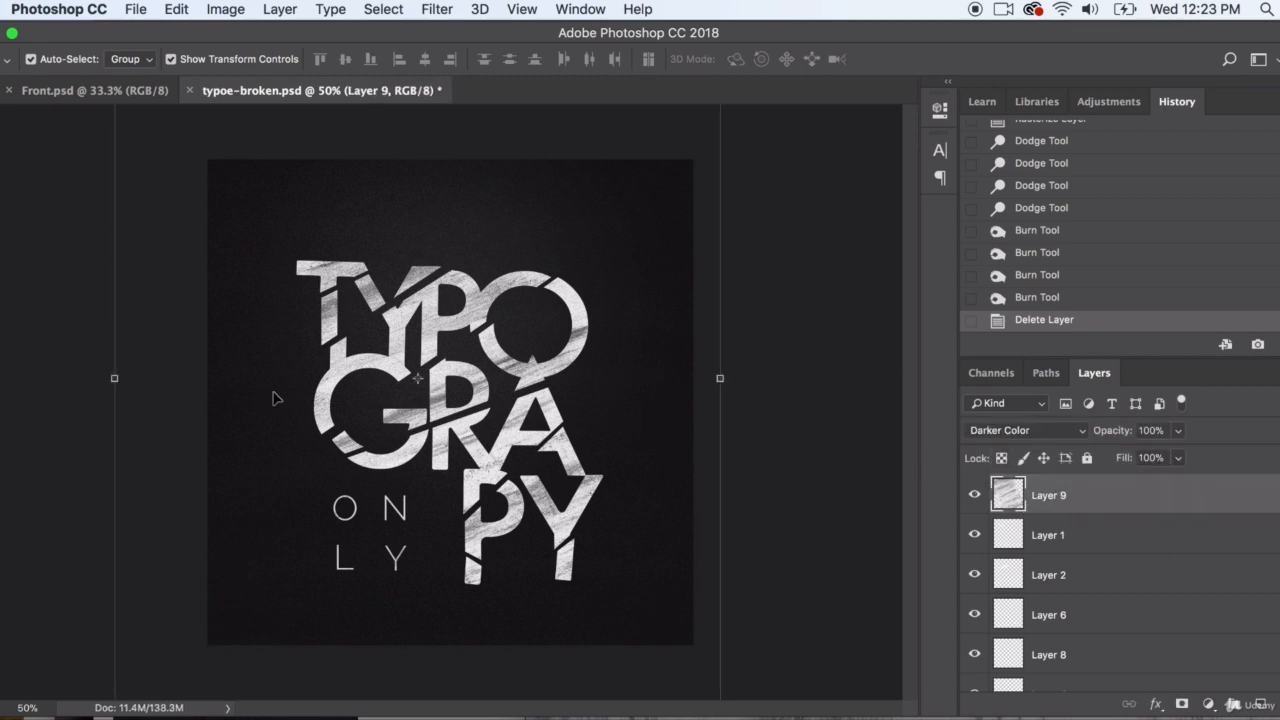
{"action": "left_click", "coordinate": [480, 718]}
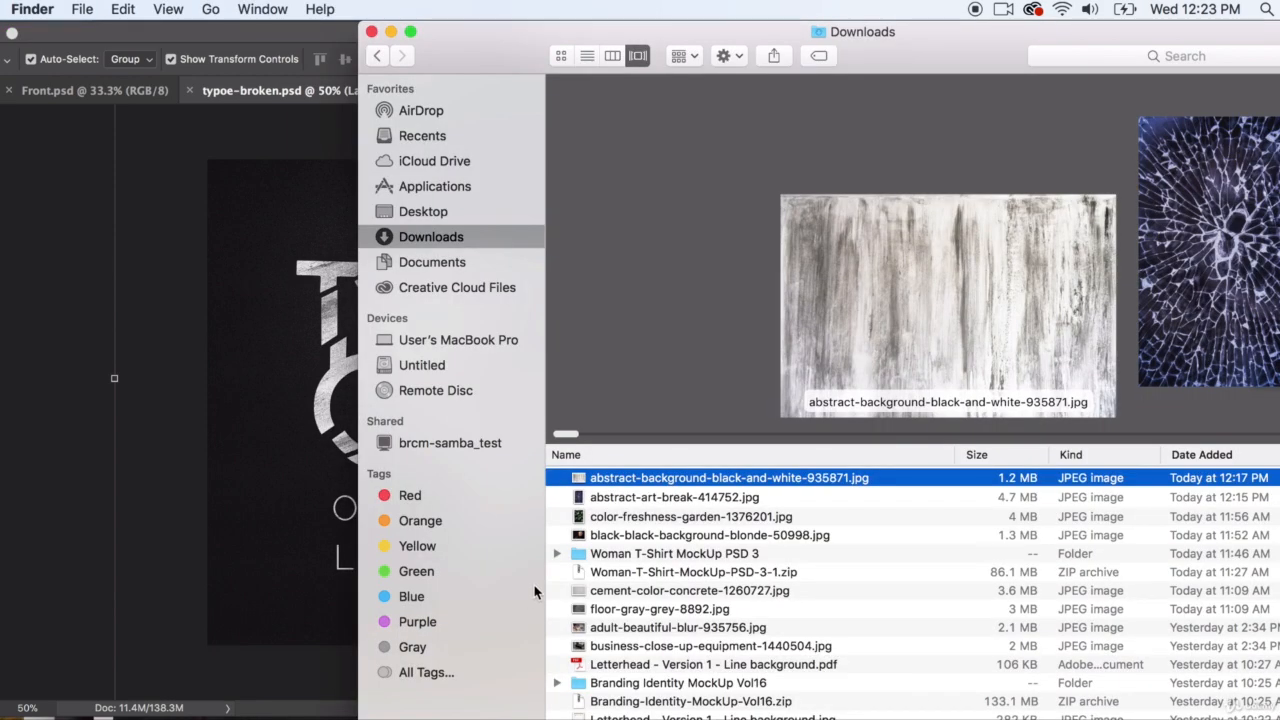
{"action": "left_click", "coordinate": [604, 498]}
{"action": "left_click", "coordinate": [621, 515]}
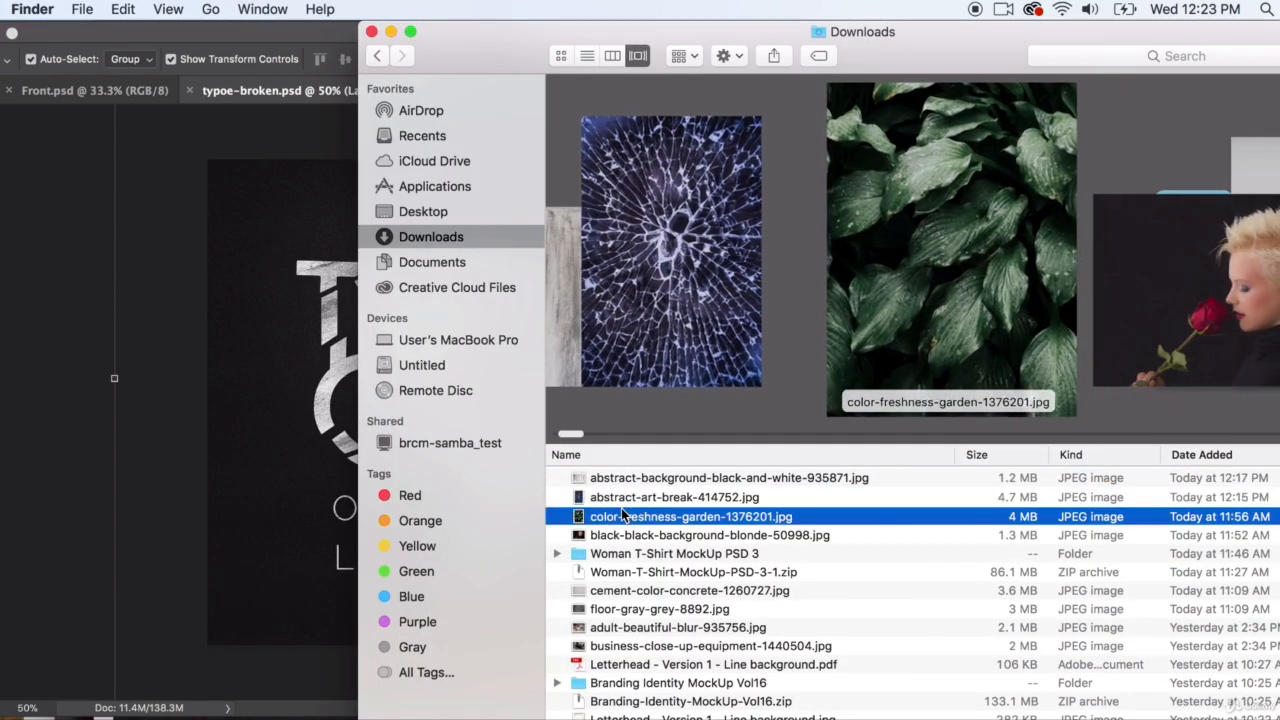
{"action": "left_click", "coordinate": [633, 498]}
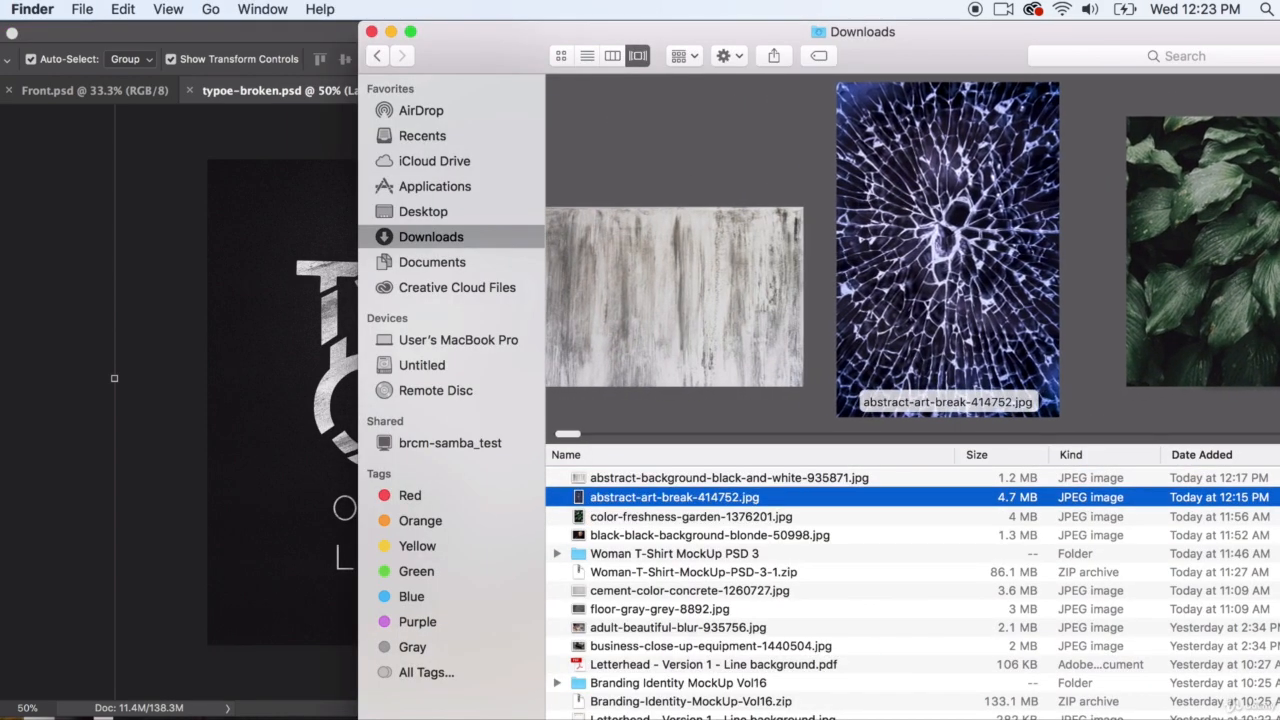
{"action": "left_click_drag", "start_coordinate": [633, 498], "coordinate": [880, 718]}
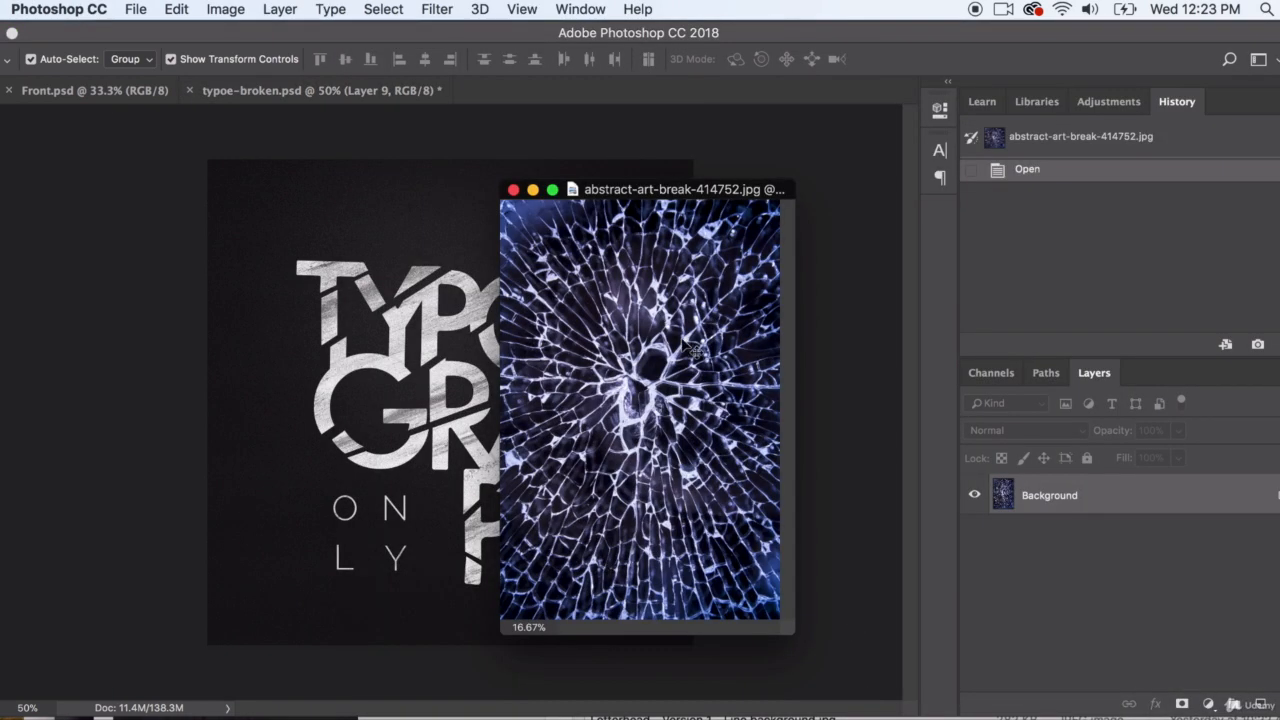
Bring the cracked-glass image into typoe-broken.psd above Layer 9 and move it lower over the artwork
{"action": "left_click_drag", "start_coordinate": [658, 190], "coordinate": [916, 249]}
{"action": "left_click_drag", "start_coordinate": [883, 377], "coordinate": [480, 382]}
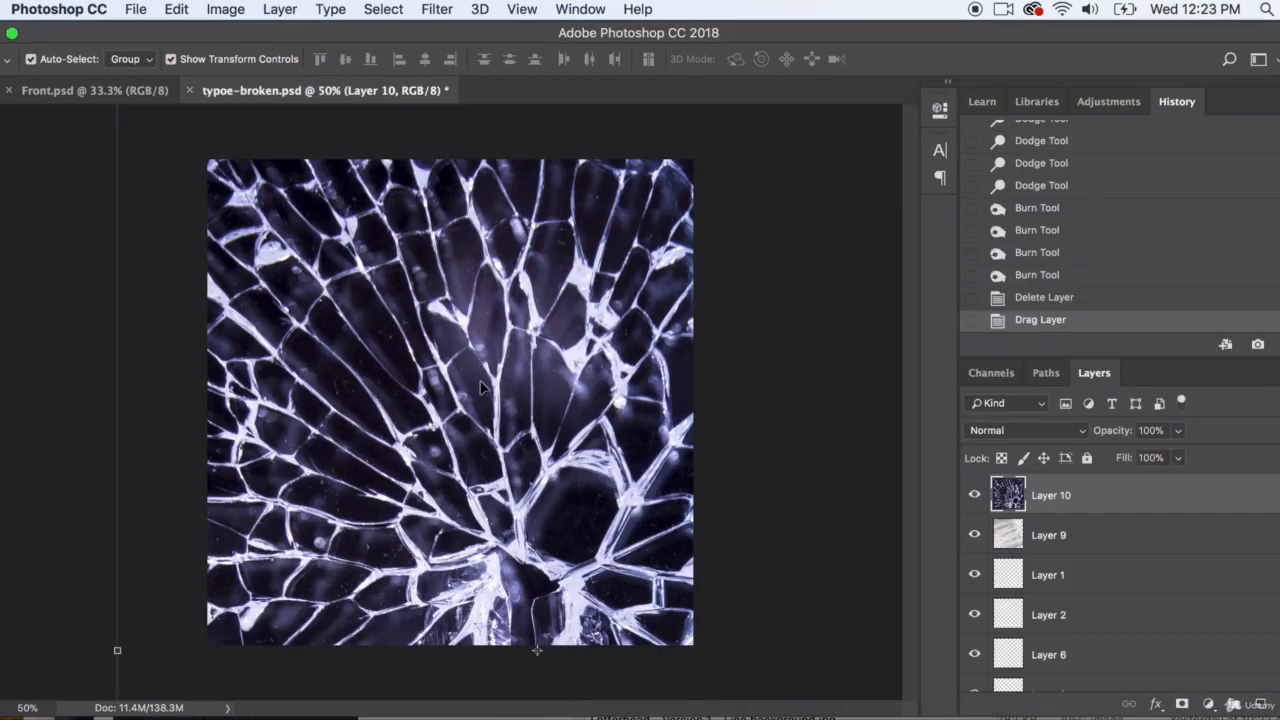
{"action": "left_click_drag", "start_coordinate": [407, 296], "coordinate": [421, 519]}
Scale the cracked-glass layer proportionally to 58.80% and centre it over the canvas at about X 964 px, Y 1200 px
{"action": "left_click_drag", "start_coordinate": [132, 243], "coordinate": [577, 588]}
{"action": "left_click_drag", "start_coordinate": [532, 675], "coordinate": [297, 168]}
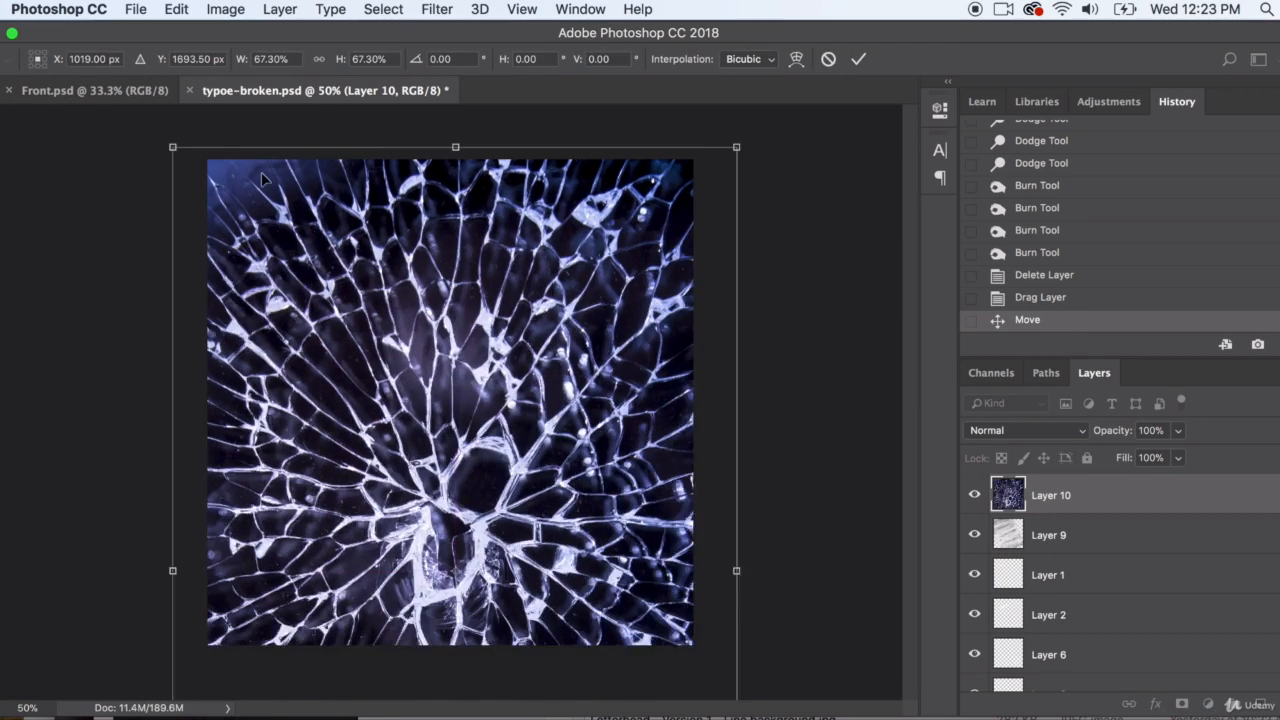
{"action": "left_click_drag", "start_coordinate": [263, 294], "coordinate": [261, 178]}
{"action": "left_click_drag", "start_coordinate": [555, 302], "coordinate": [523, 458]}
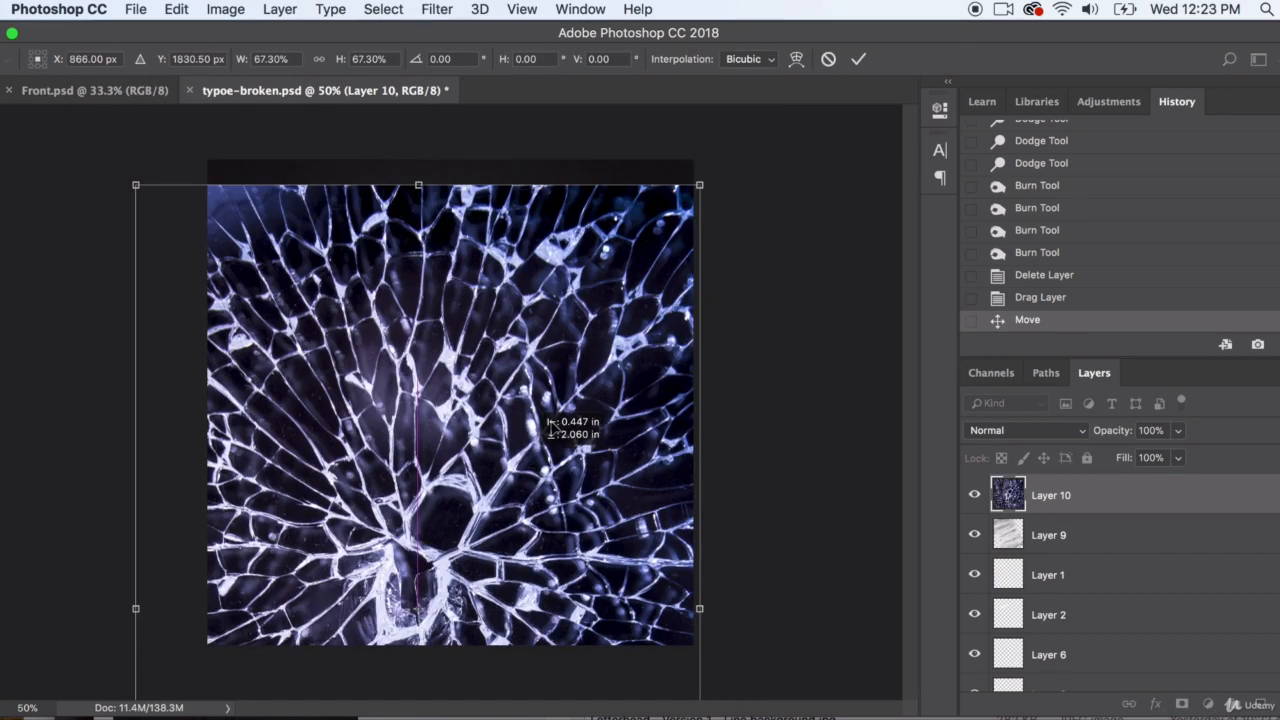
{"action": "left_click_drag", "start_coordinate": [703, 185], "coordinate": [625, 286]}
{"action": "left_click_drag", "start_coordinate": [556, 341], "coordinate": [617, 147]}
{"action": "left_click_drag", "start_coordinate": [614, 286], "coordinate": [615, 274]}
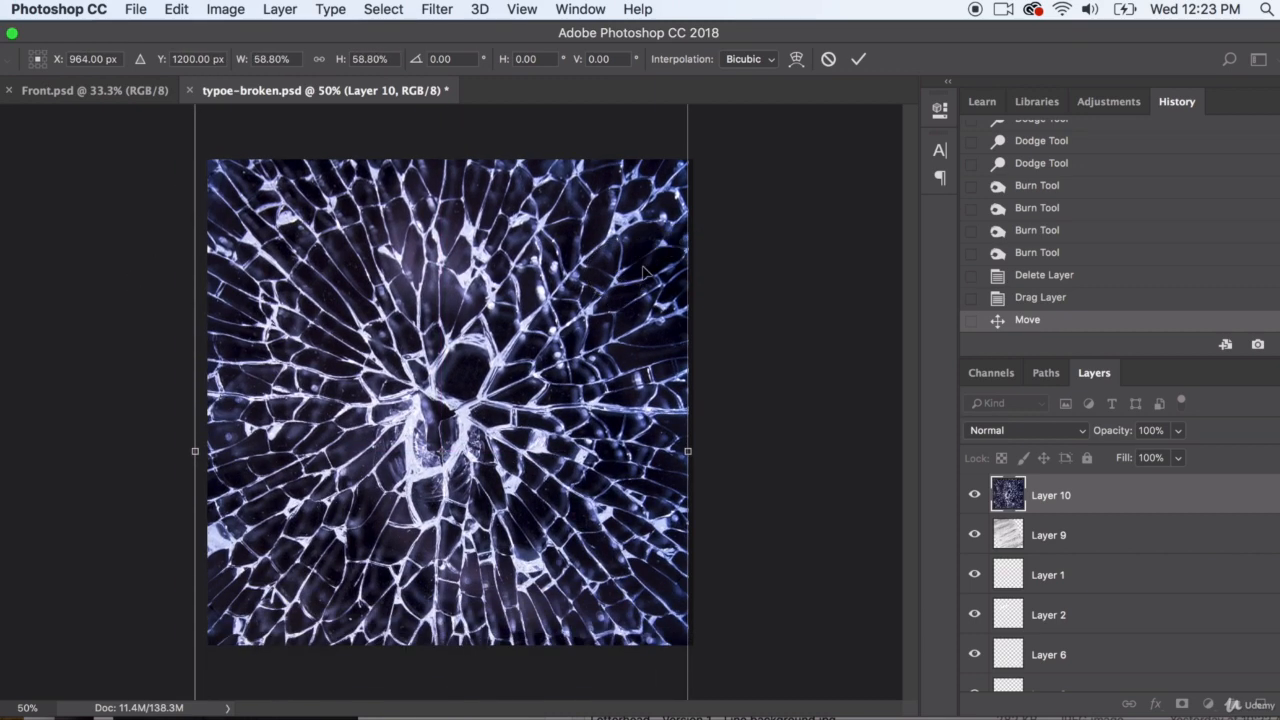
{"action": "key", "text": "Return"}
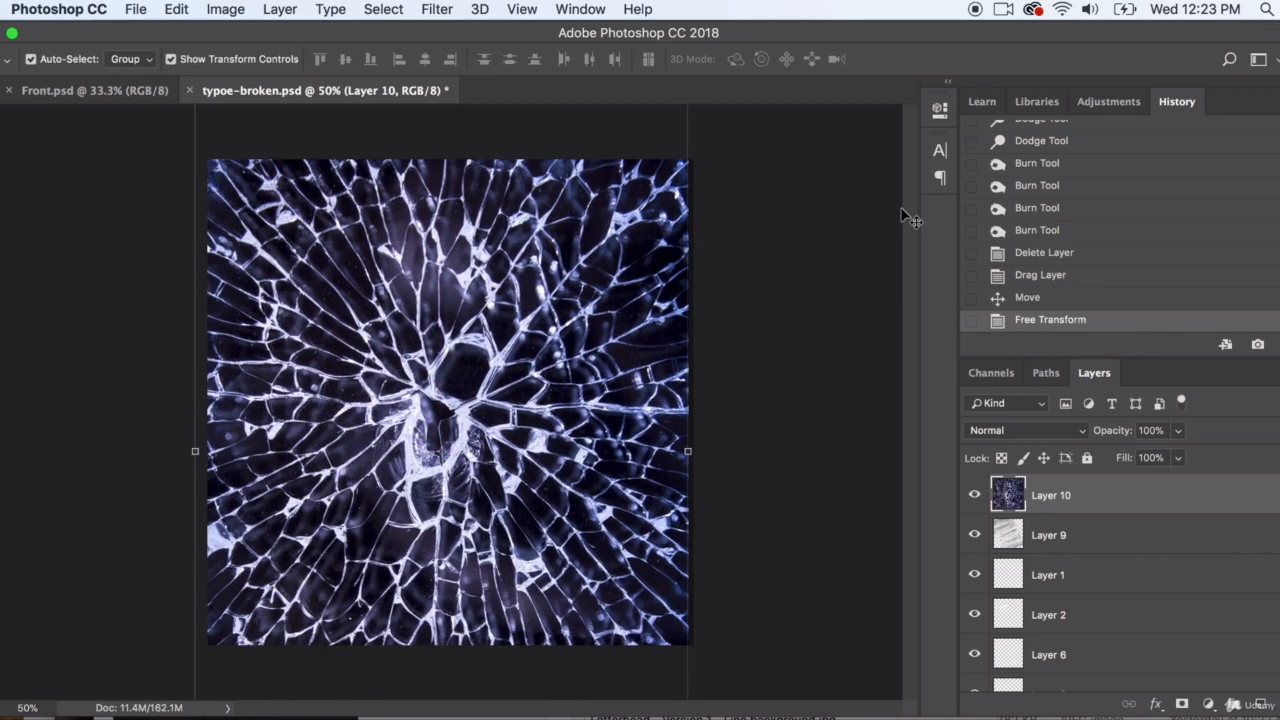
Try the Overlay blend mode on Layer 10, and change it to Color Burn
{"action": "left_click", "coordinate": [990, 428]}
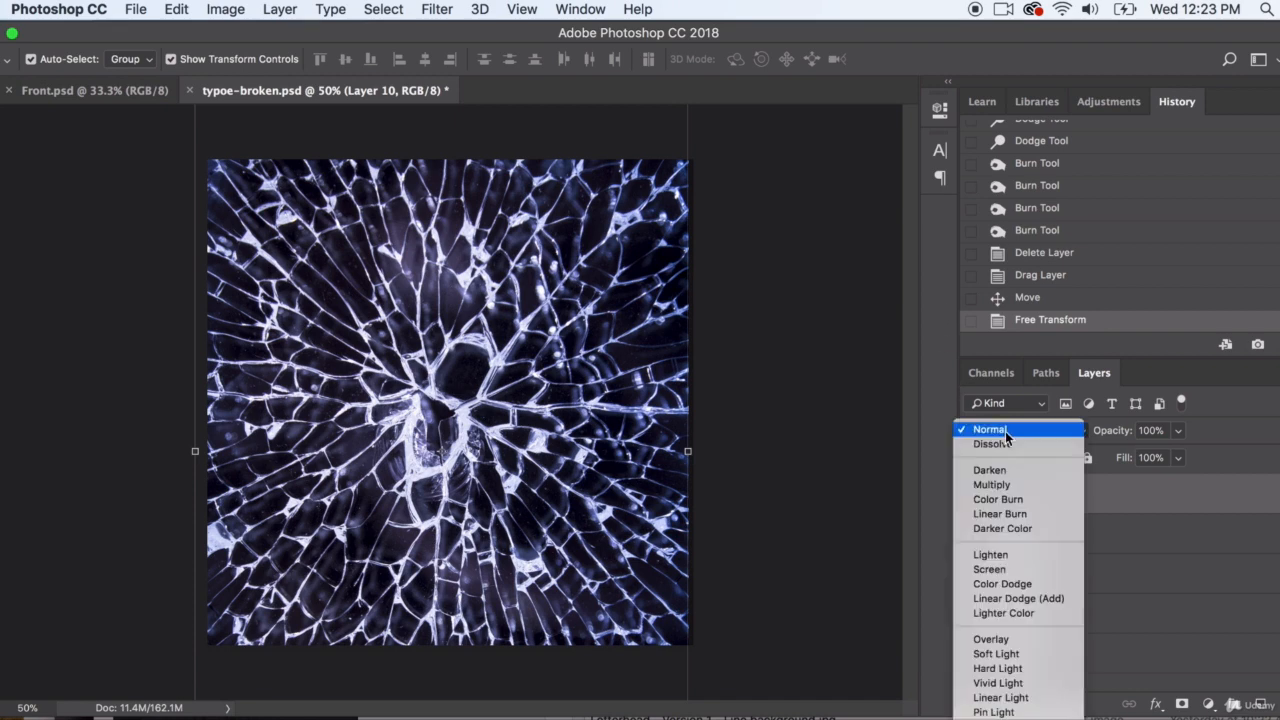
{"action": "left_click", "coordinate": [997, 642]}
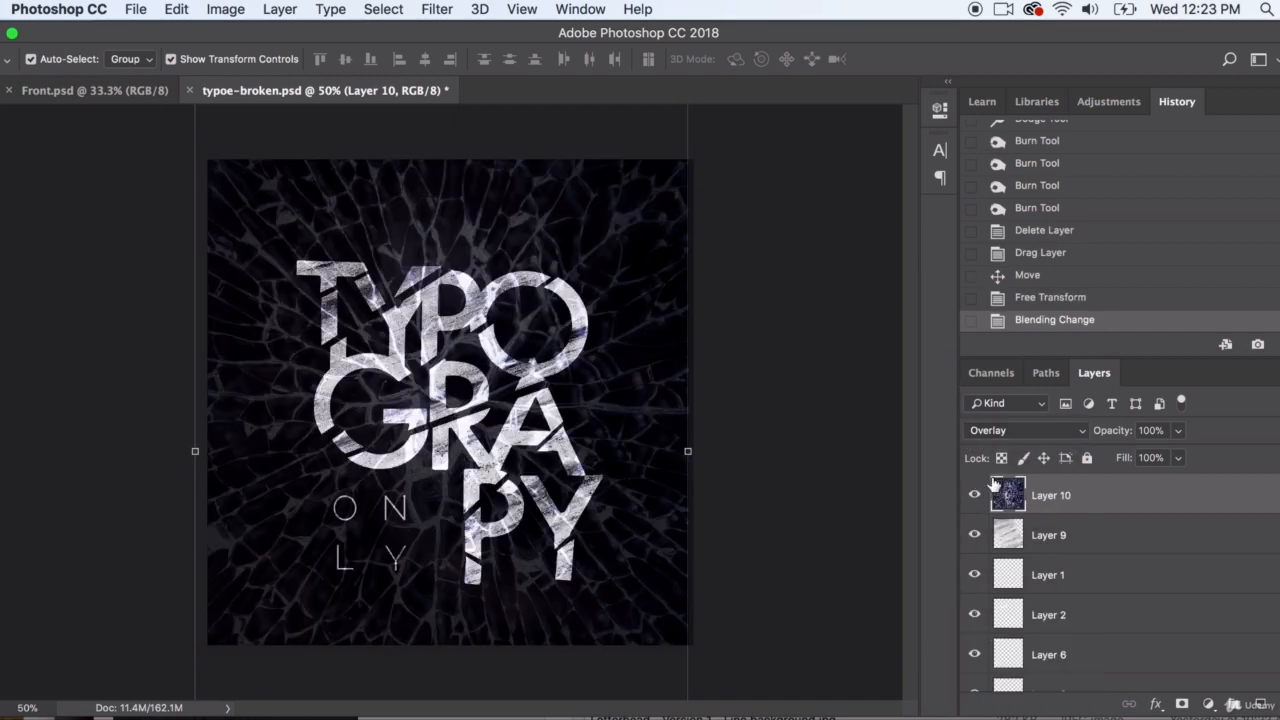
{"action": "left_click", "coordinate": [1010, 430]}
{"action": "left_click", "coordinate": [997, 290]}
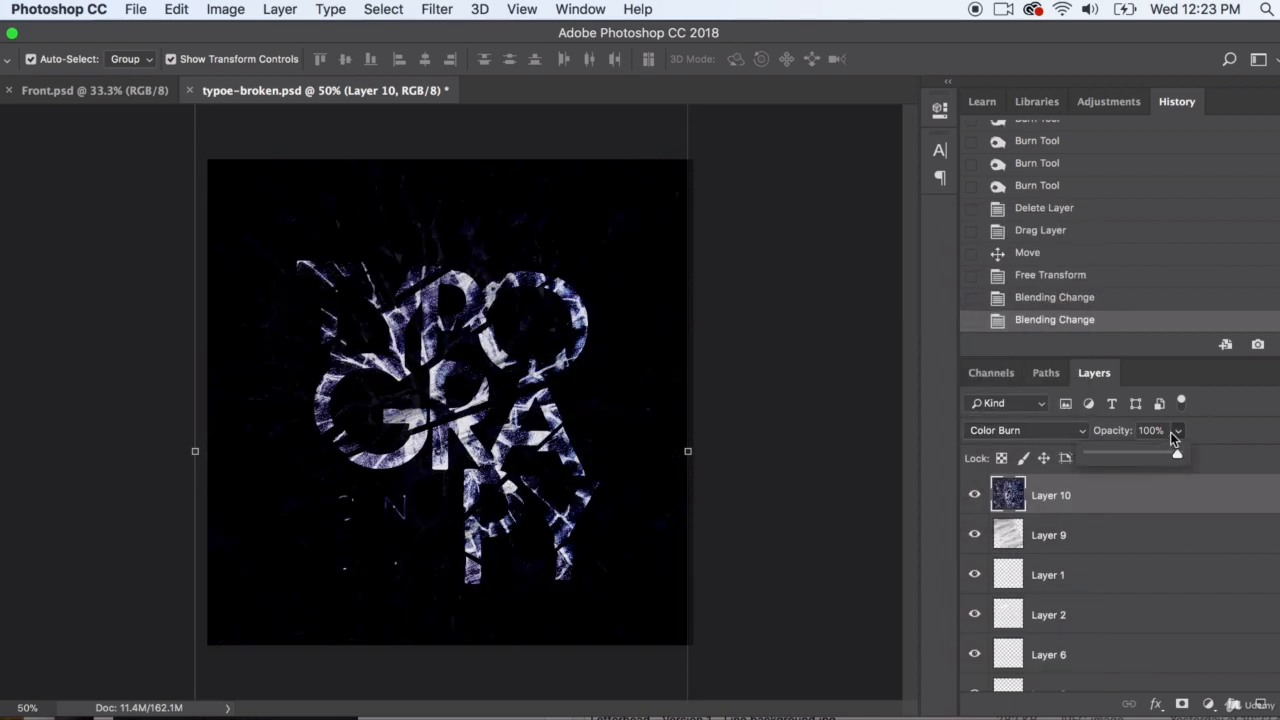
Lower Layer 10's opacity to 38%, try the Multiply blend mode on it, and change the mode to Color Dodge
{"action": "left_click", "coordinate": [1115, 456]}
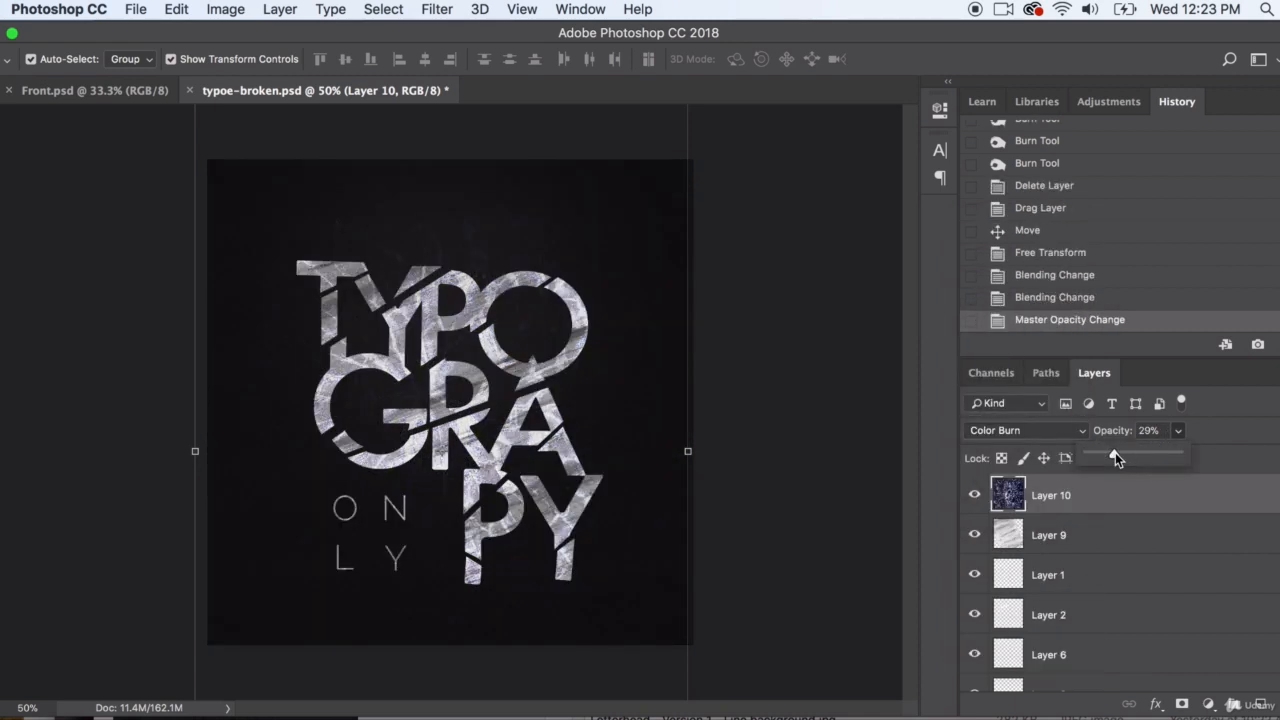
{"action": "left_click_drag", "start_coordinate": [1116, 454], "coordinate": [1122, 454]}
{"action": "left_click", "coordinate": [1037, 430]}
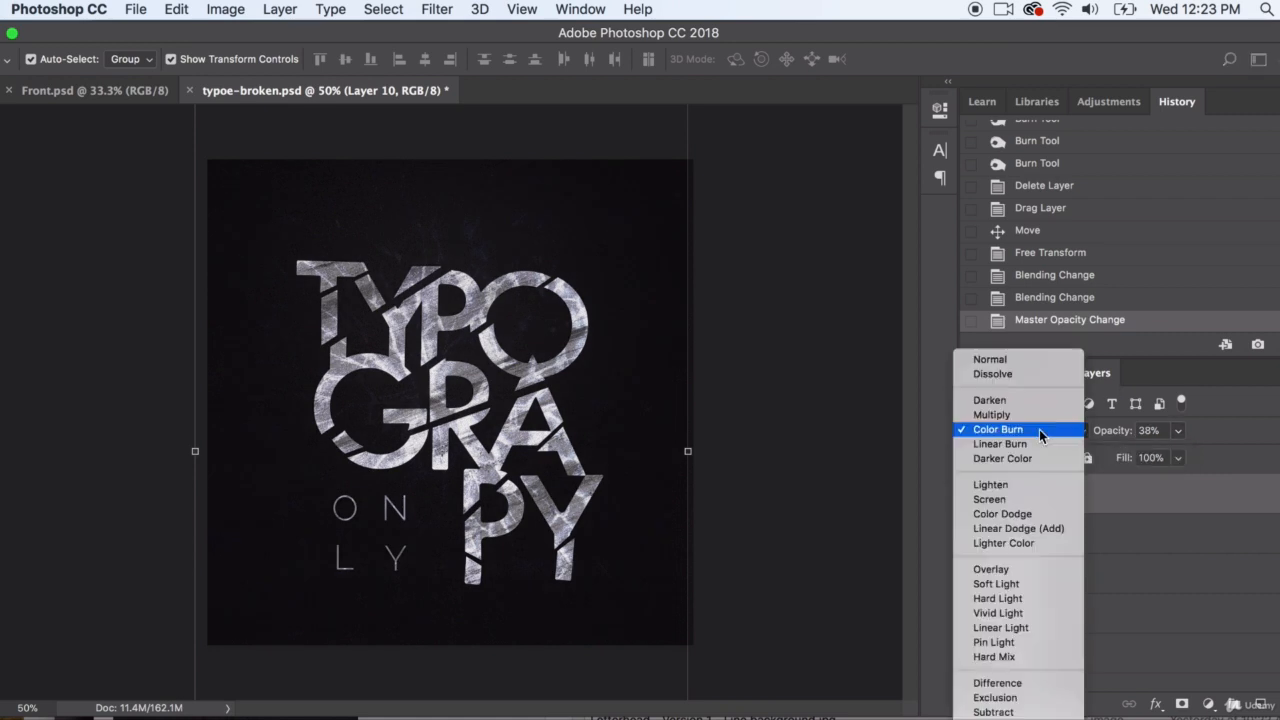
{"action": "left_click", "coordinate": [1016, 410]}
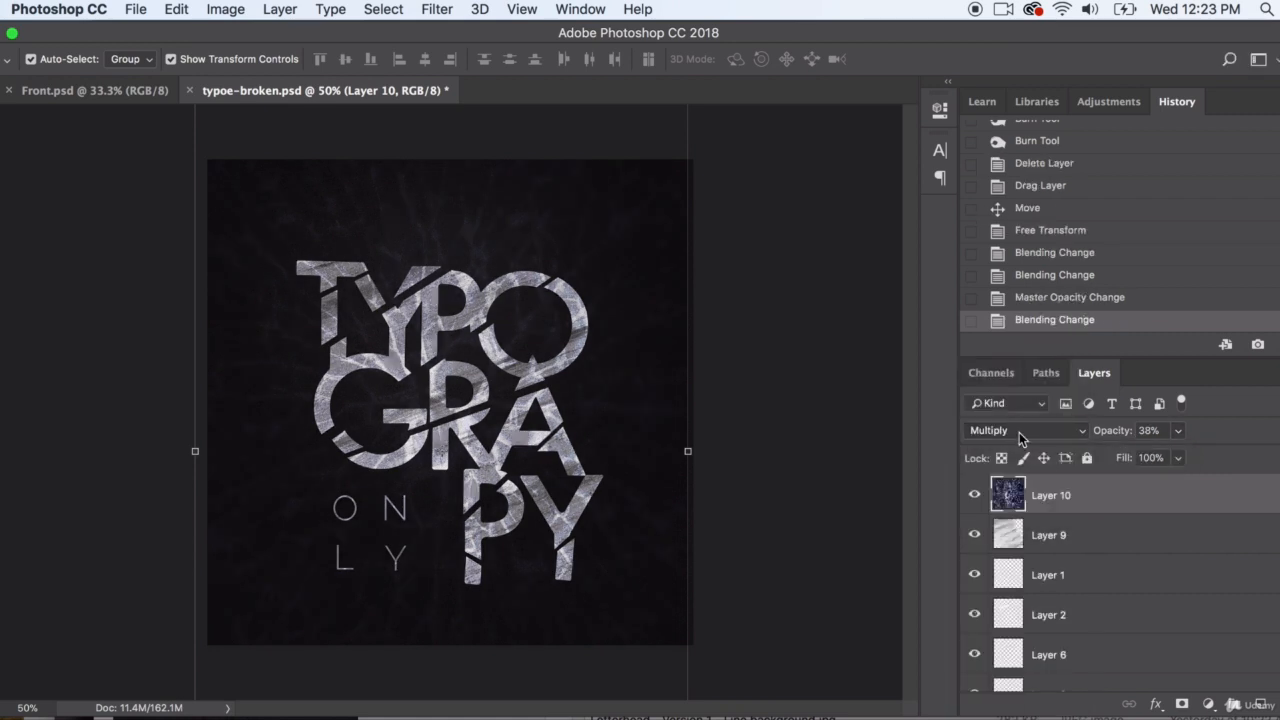
{"action": "left_click", "coordinate": [1019, 432]}
{"action": "left_click", "coordinate": [1014, 528]}
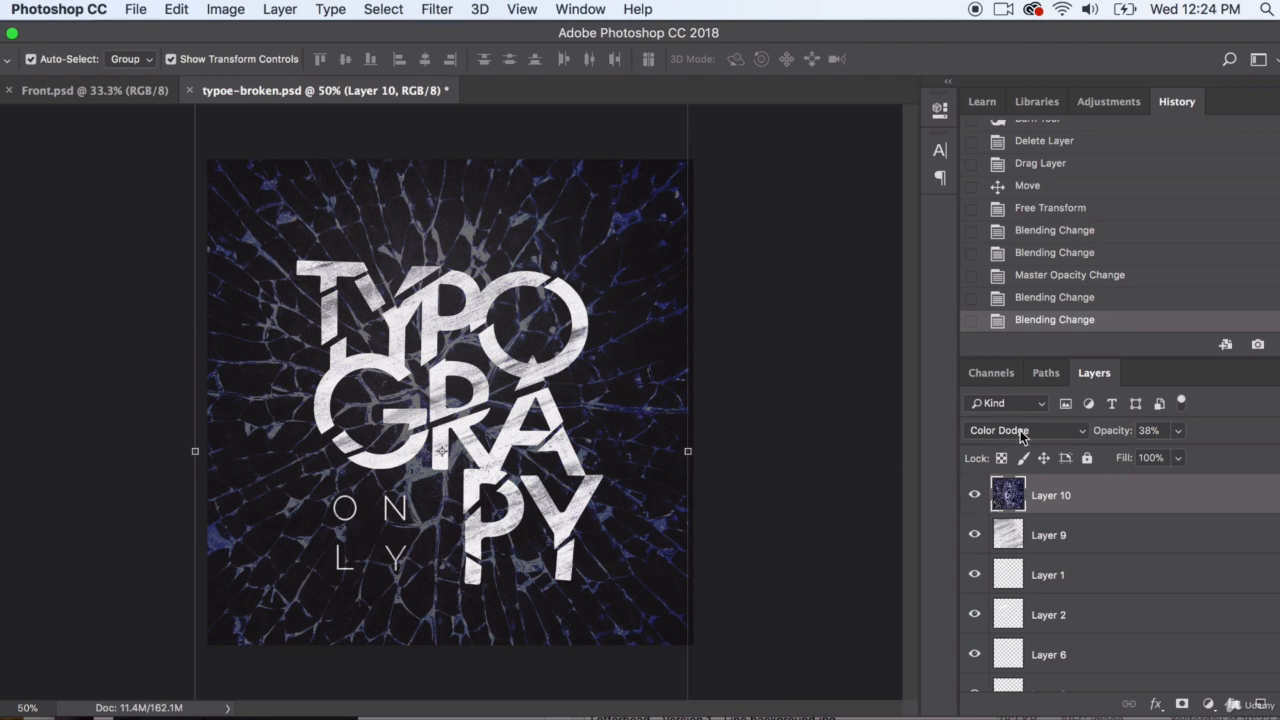
Desaturate the cracked-glass image on Layer 10
{"action": "left_click", "coordinate": [222, 9]}
{"action": "mouse_move", "coordinate": [243, 62]}
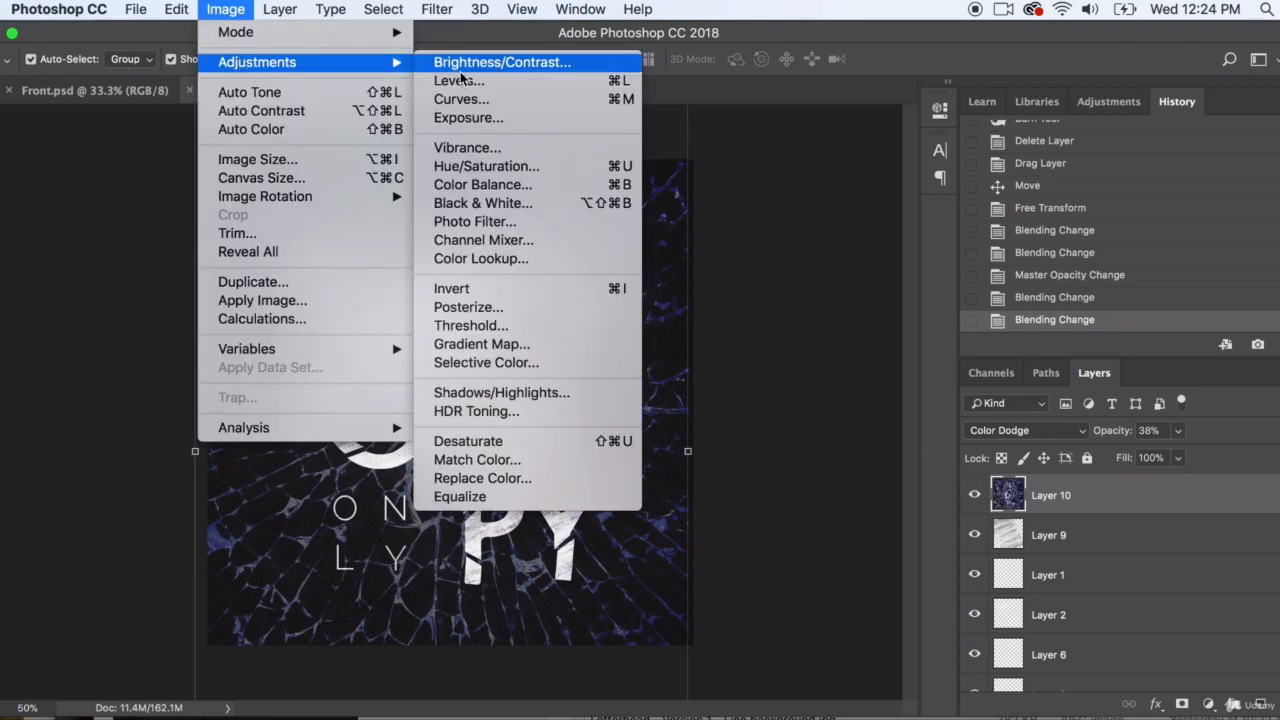
{"action": "left_click", "coordinate": [491, 443]}
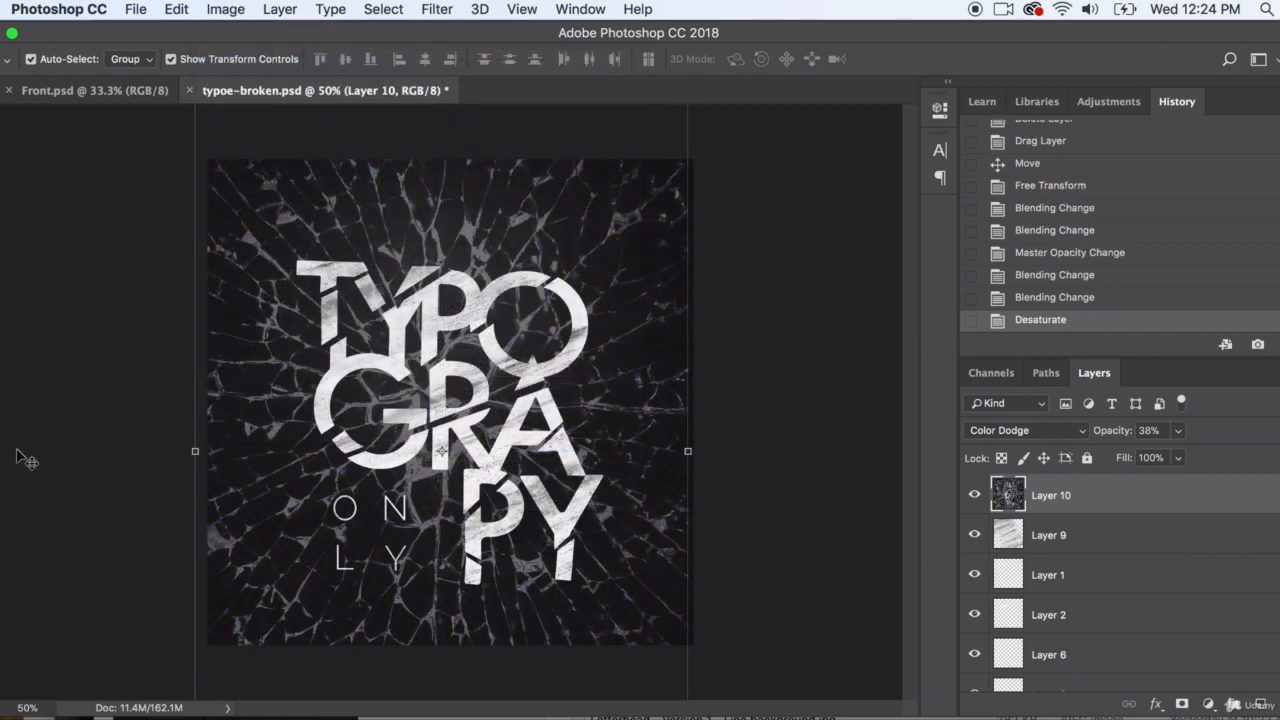
Erase the cracks around the outer edges of Layer 10 with a Soft Round eraser at 1040 px and 0% hardness
{"action": "left_click", "coordinate": [2, 367]}
{"action": "left_click", "coordinate": [31, 370]}
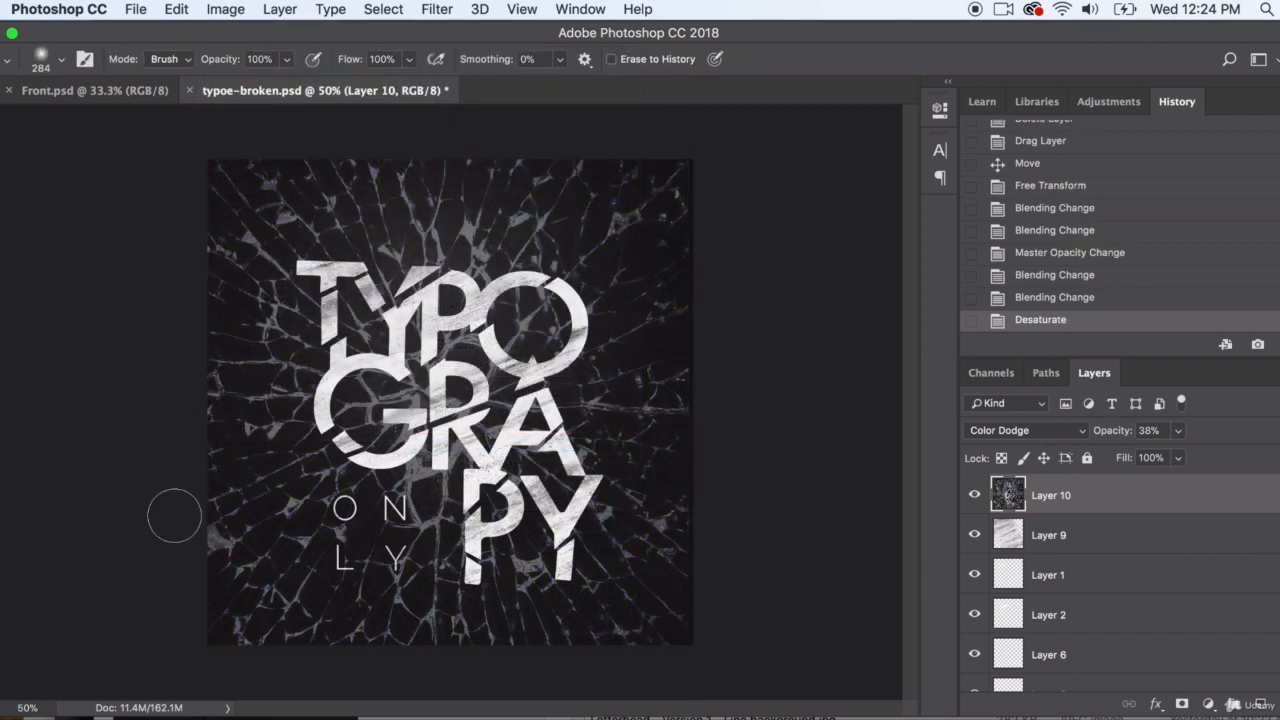
{"action": "left_click", "coordinate": [61, 60]}
{"action": "left_click_drag", "start_coordinate": [164, 117], "coordinate": [174, 122]}
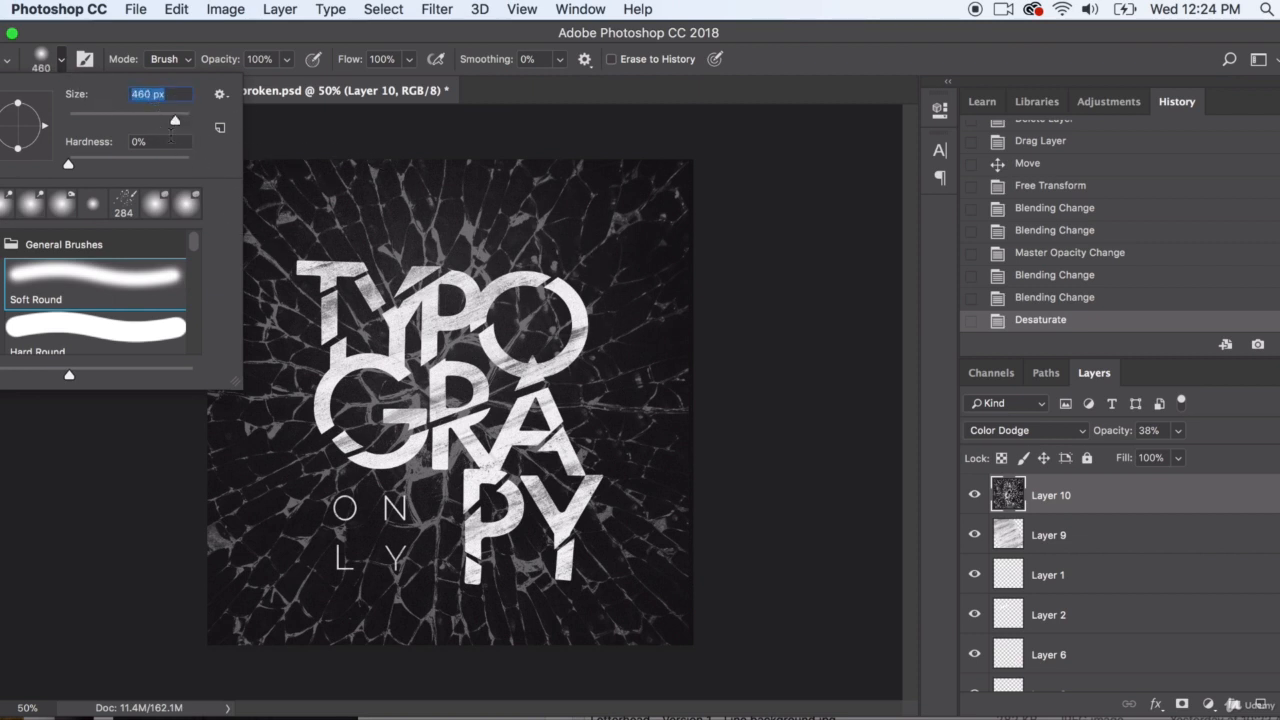
{"action": "left_click_drag", "start_coordinate": [175, 120], "coordinate": [179, 120]}
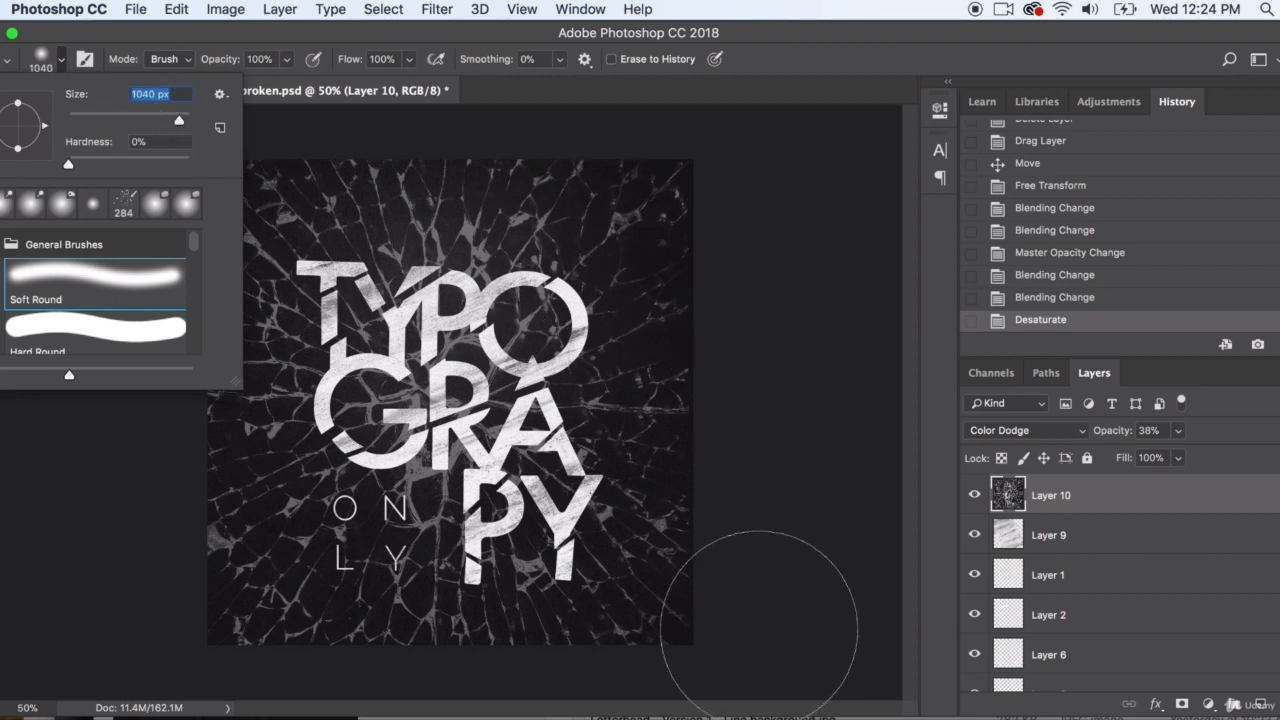
{"action": "mouse_move", "coordinate": [757, 630]}
{"action": "left_mouse_down"}
{"action": "mouse_move", "coordinate": [711, 210]}
{"action": "mouse_move", "coordinate": [748, 522]}
{"action": "mouse_move", "coordinate": [738, 669]}
{"action": "mouse_move", "coordinate": [595, 690]}
{"action": "mouse_move", "coordinate": [361, 690]}
{"action": "mouse_move", "coordinate": [194, 664]}
{"action": "mouse_move", "coordinate": [286, 681]}
{"action": "mouse_move", "coordinate": [753, 688]}
{"action": "mouse_move", "coordinate": [422, 700]}
{"action": "mouse_move", "coordinate": [223, 675]}
{"action": "mouse_move", "coordinate": [155, 568]}
{"action": "mouse_move", "coordinate": [155, 180]}
{"action": "mouse_move", "coordinate": [192, 520]}
{"action": "mouse_move", "coordinate": [165, 522]}
{"action": "mouse_move", "coordinate": [166, 209]}
{"action": "mouse_move", "coordinate": [274, 128]}
{"action": "mouse_move", "coordinate": [818, 126]}
{"action": "mouse_move", "coordinate": [583, 80]}
{"action": "mouse_move", "coordinate": [372, 85]}
{"action": "left_mouse_up"}
{"action": "key", "text": "v"}
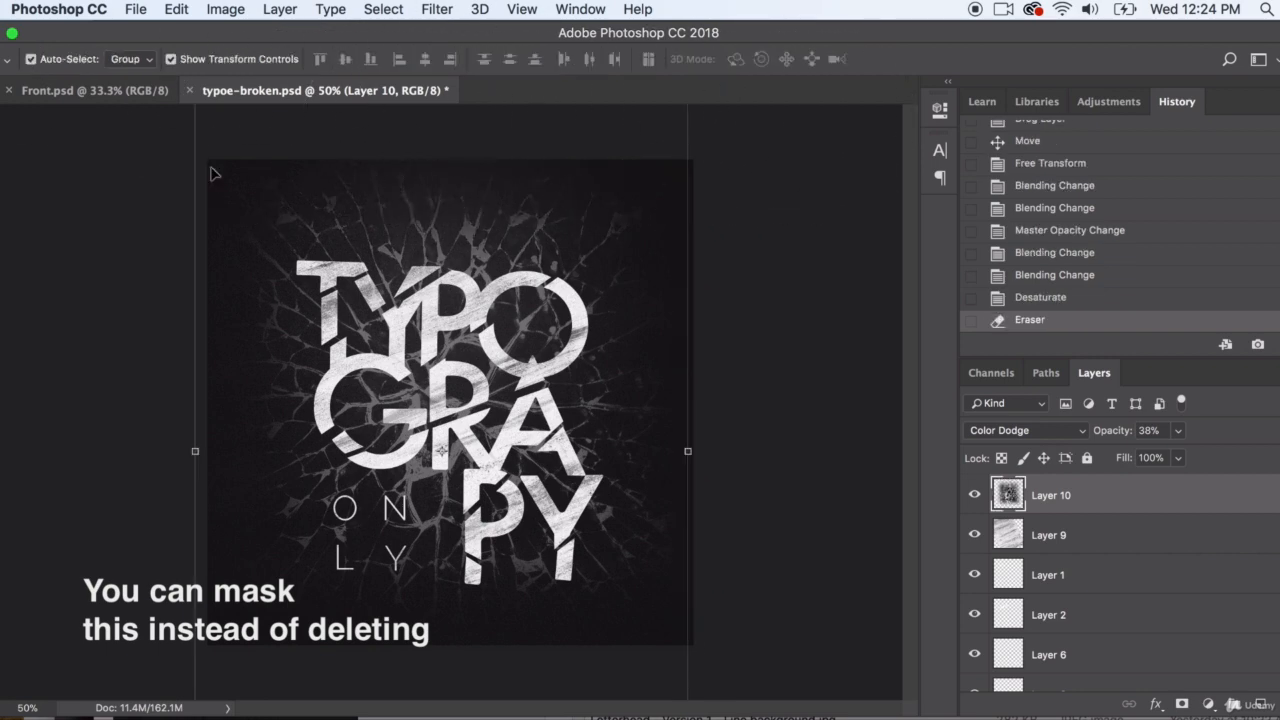
Duplicate Layer 10 as Layer 10 copy within typoe-broken.psd
{"action": "left_click", "coordinate": [280, 9]}
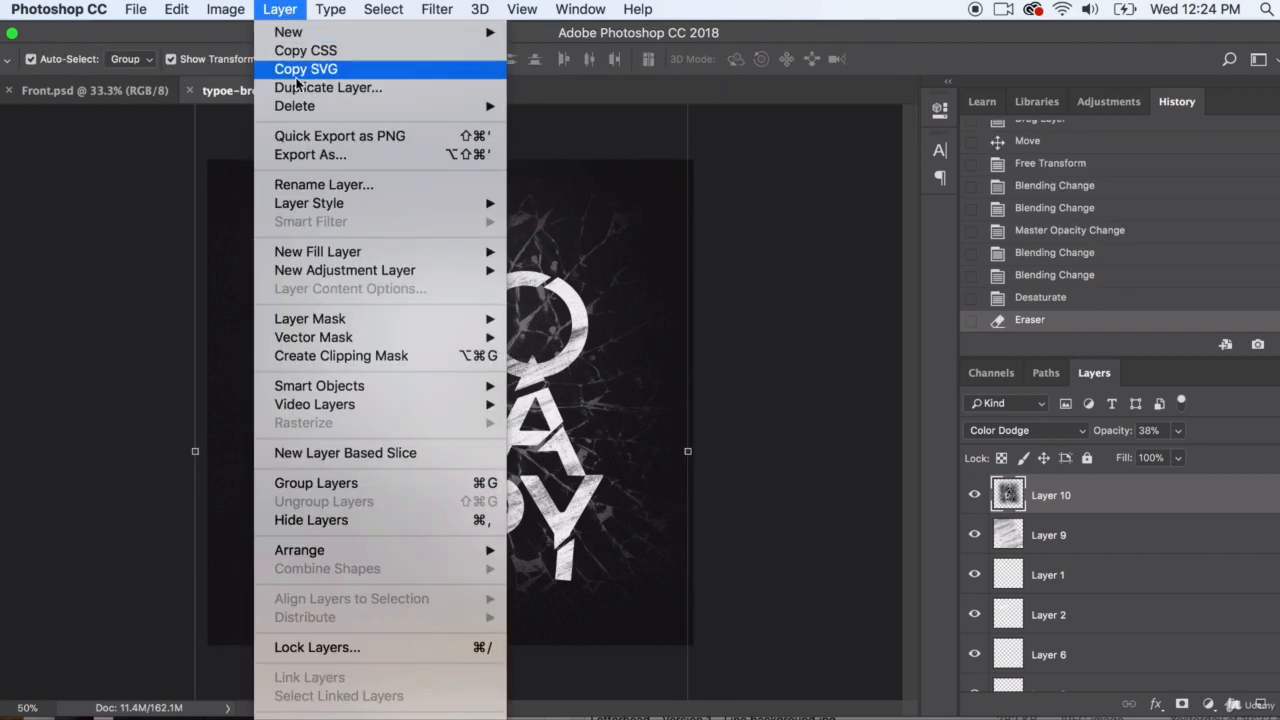
{"action": "left_click", "coordinate": [296, 89]}
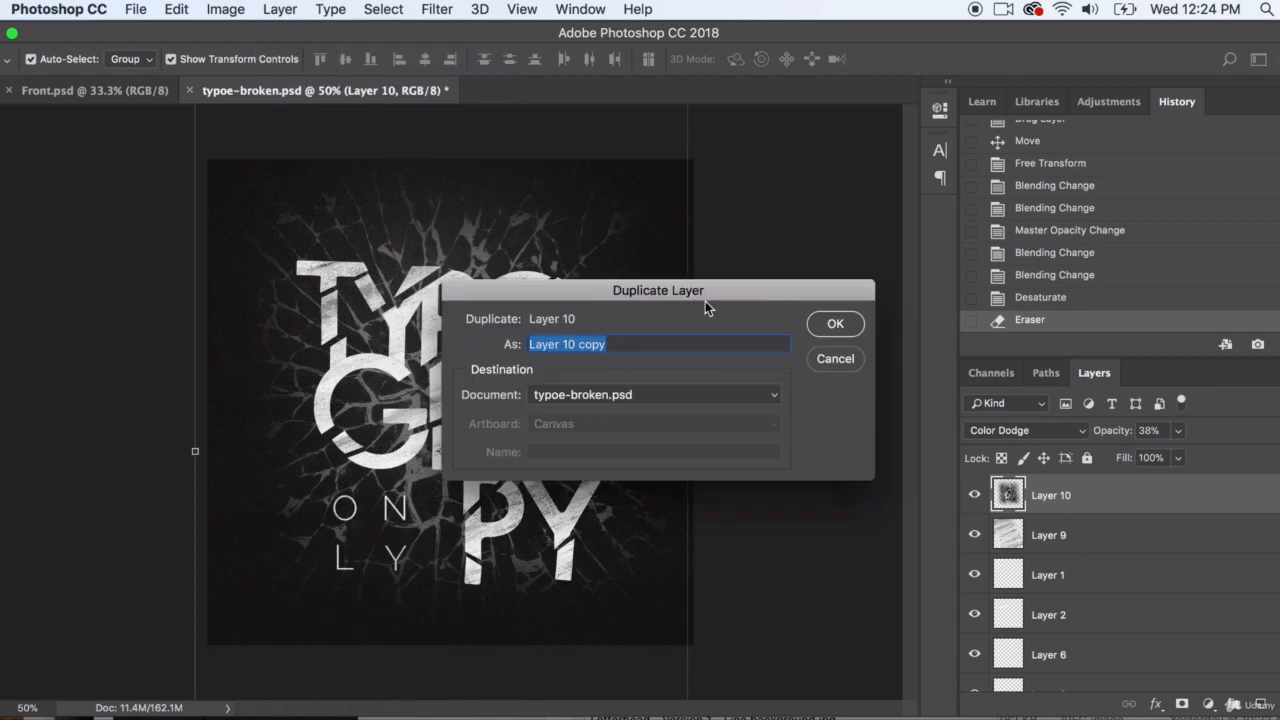
{"action": "left_click", "coordinate": [835, 323]}
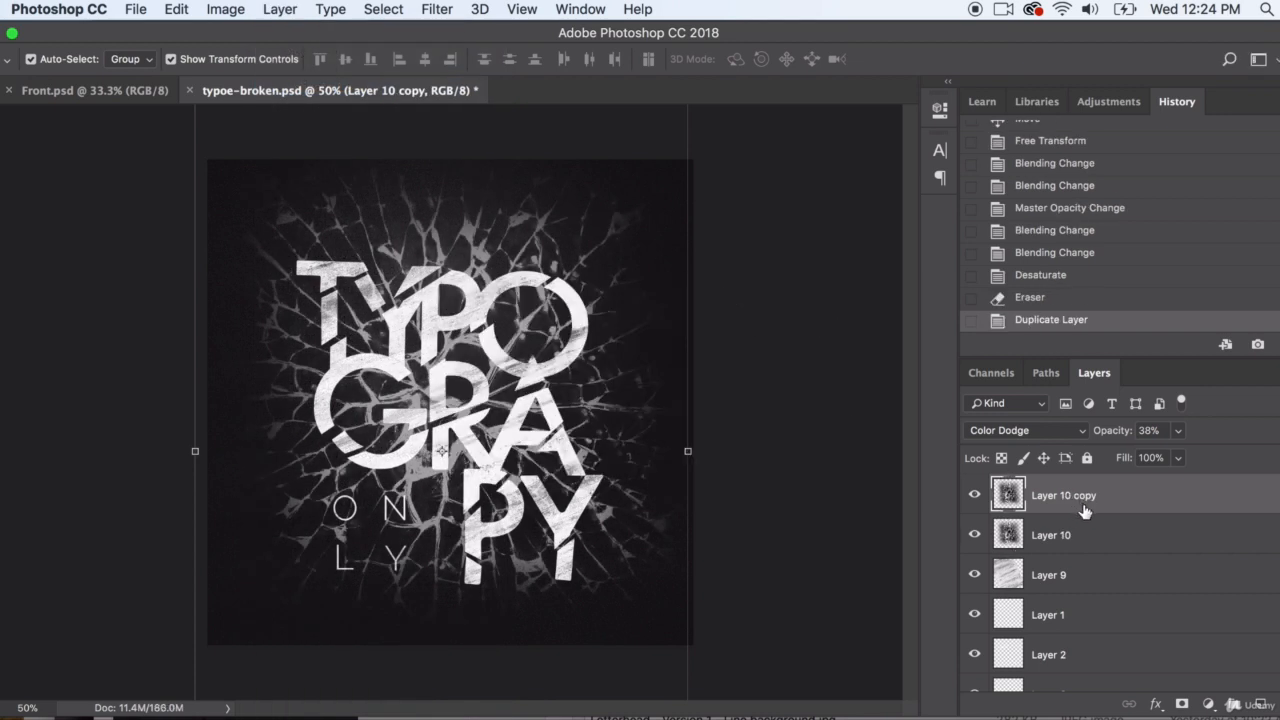
Try the Add Noise filter on Layer 10 copy and undo it
{"action": "left_click", "coordinate": [388, 9]}
{"action": "mouse_move", "coordinate": [437, 9]}
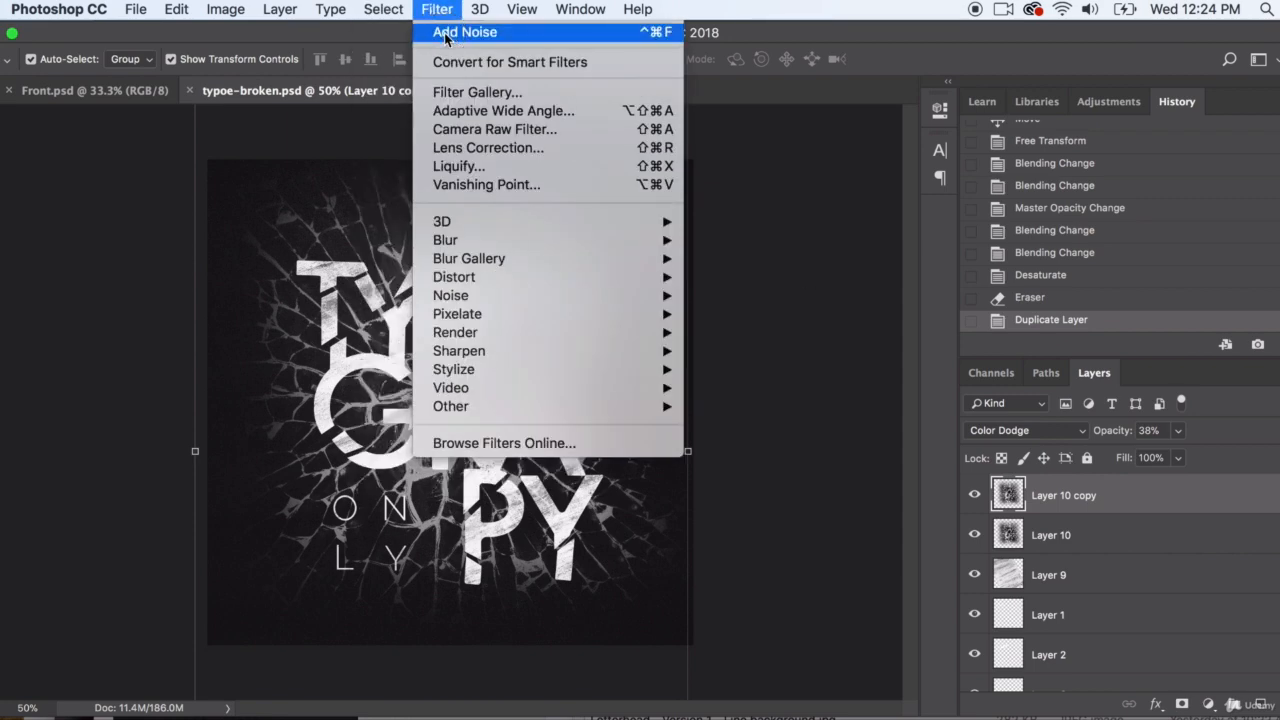
{"action": "left_click", "coordinate": [445, 34]}
{"action": "left_click", "coordinate": [177, 9]}
{"action": "left_click", "coordinate": [190, 36]}
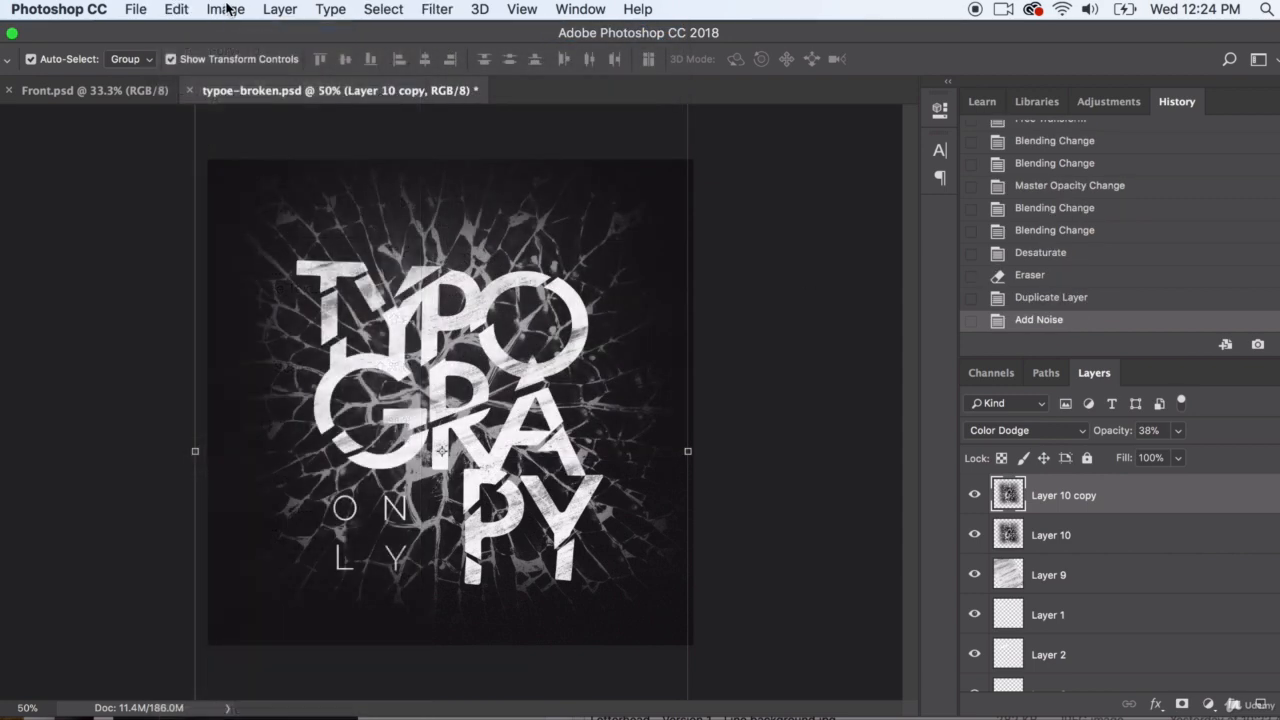
{"action": "left_click", "coordinate": [225, 9]}
{"action": "mouse_move", "coordinate": [250, 64]}
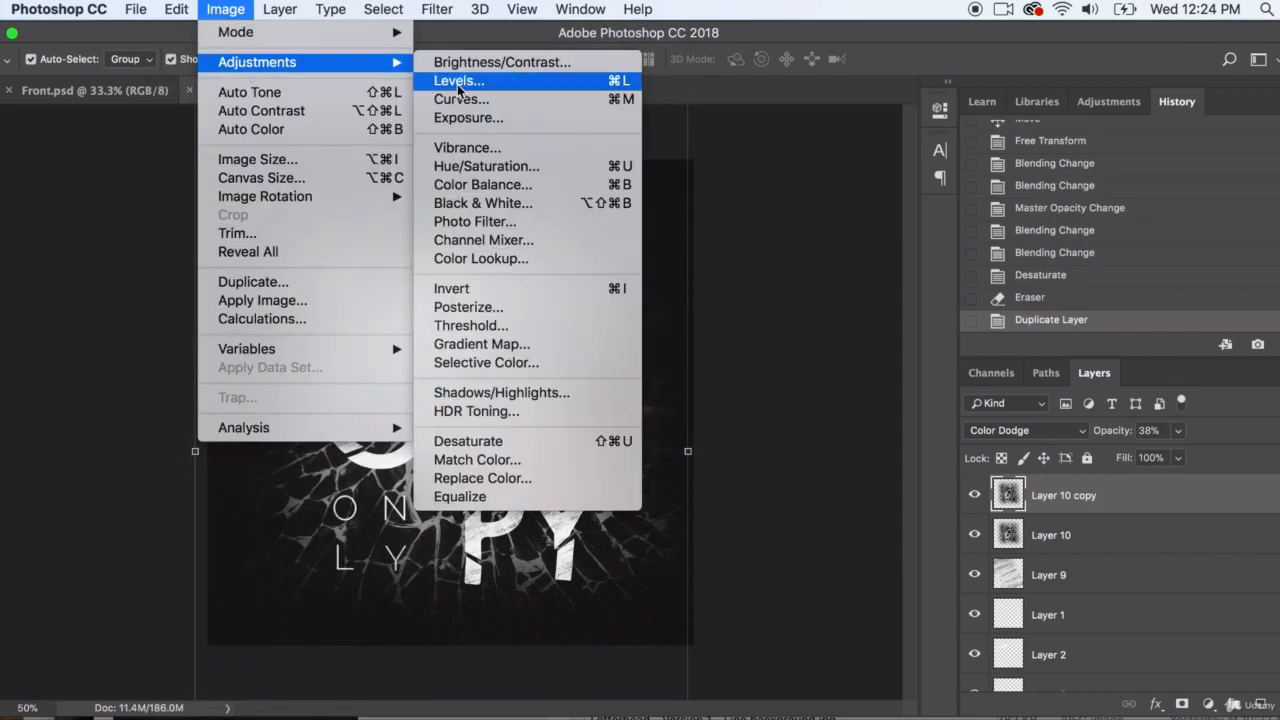
{"action": "left_click", "coordinate": [481, 170]}
{"action": "left_click_drag", "start_coordinate": [988, 513], "coordinate": [937, 513]}
{"action": "key", "text": "Tab"}
{"action": "left_click", "coordinate": [1199, 455]}
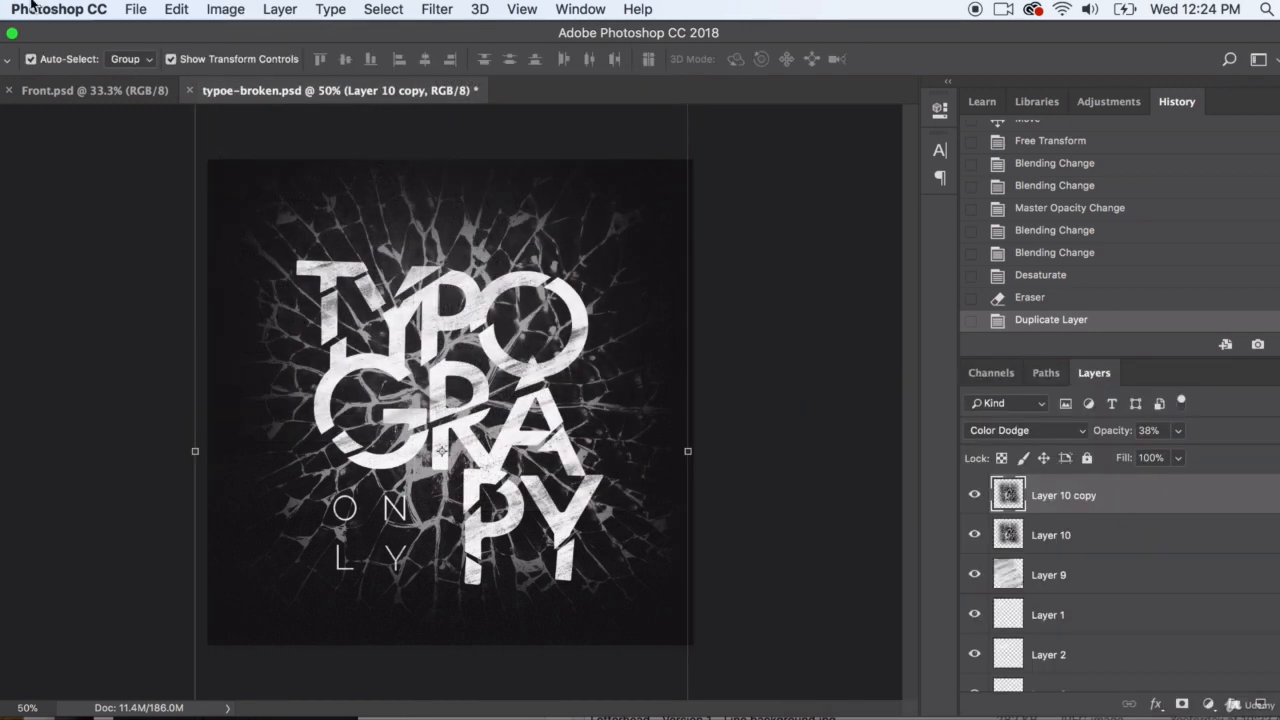
Start a Gradient Map on Layer 10 copy and try the multicolour presets, including the green-to-orange gradient
{"action": "left_click", "coordinate": [225, 9]}
{"action": "mouse_move", "coordinate": [232, 62]}
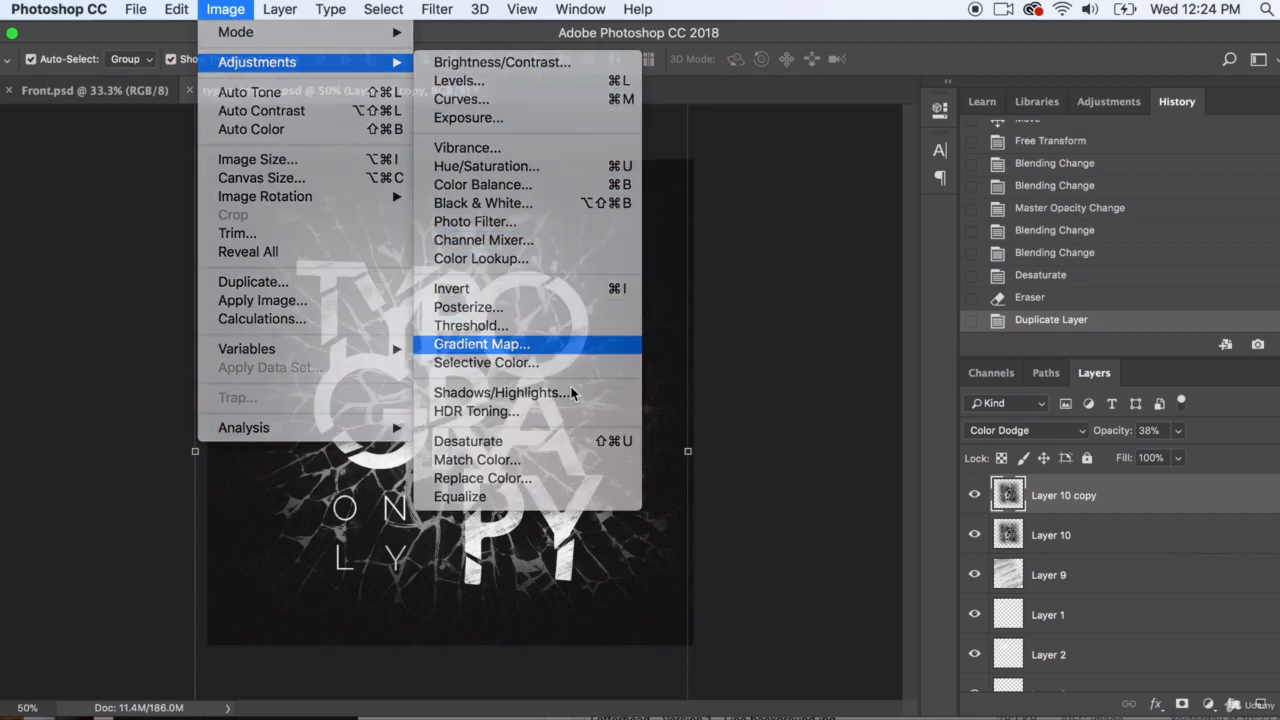
{"action": "left_click", "coordinate": [485, 344]}
{"action": "left_click", "coordinate": [957, 396]}
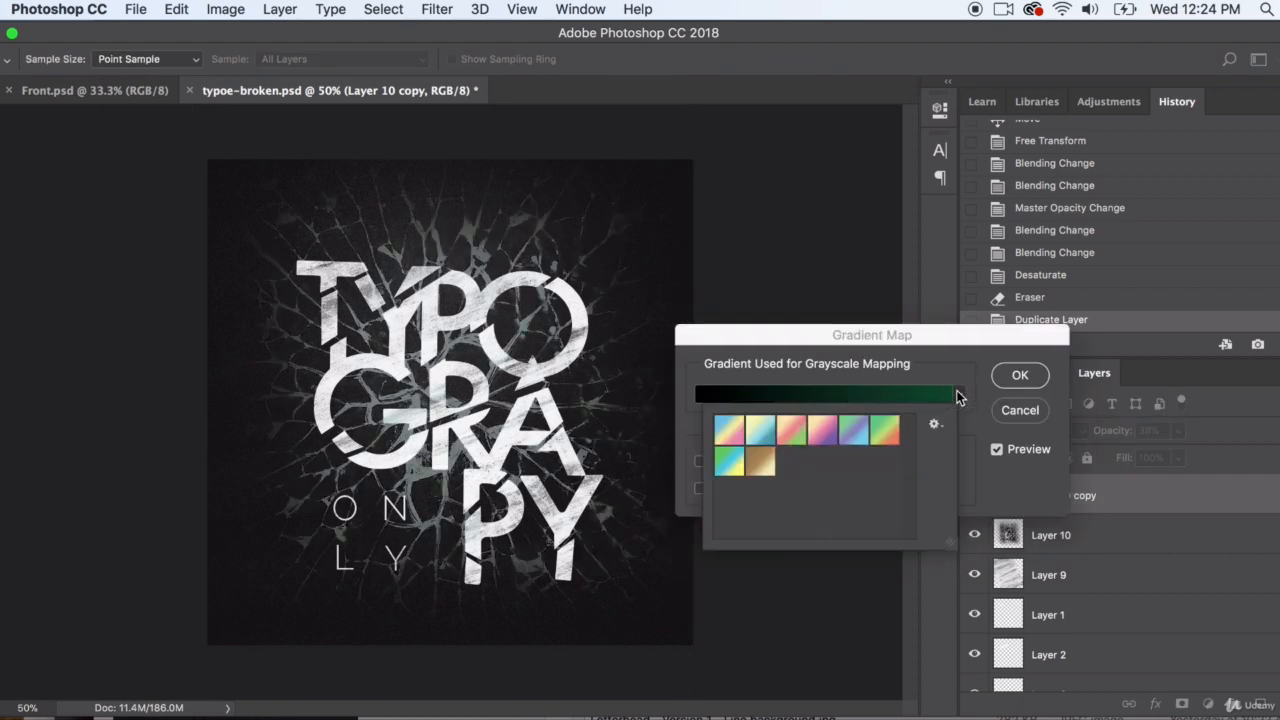
{"action": "left_click", "coordinate": [822, 432]}
{"action": "left_click", "coordinate": [885, 432]}
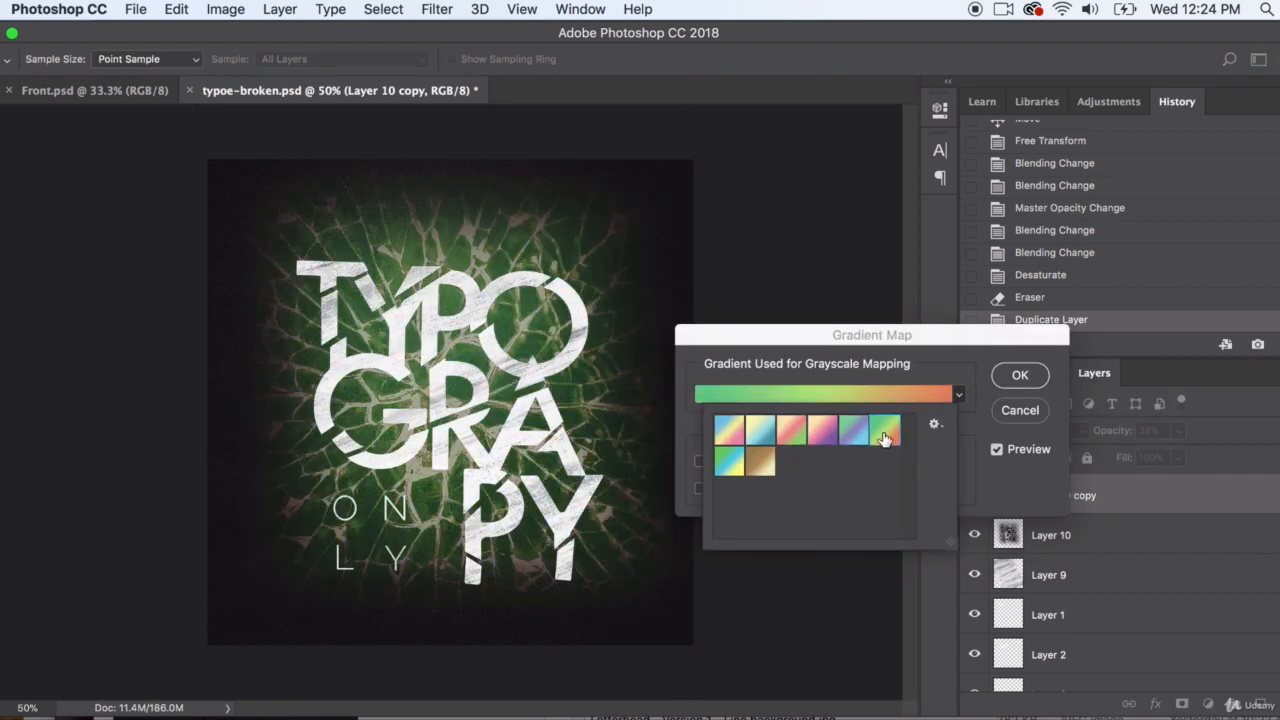
Replace the gradient presets with the Metals set and try its black-and-silver, yellow and blue gradients on Layer 10 copy
{"action": "left_click", "coordinate": [934, 424]}
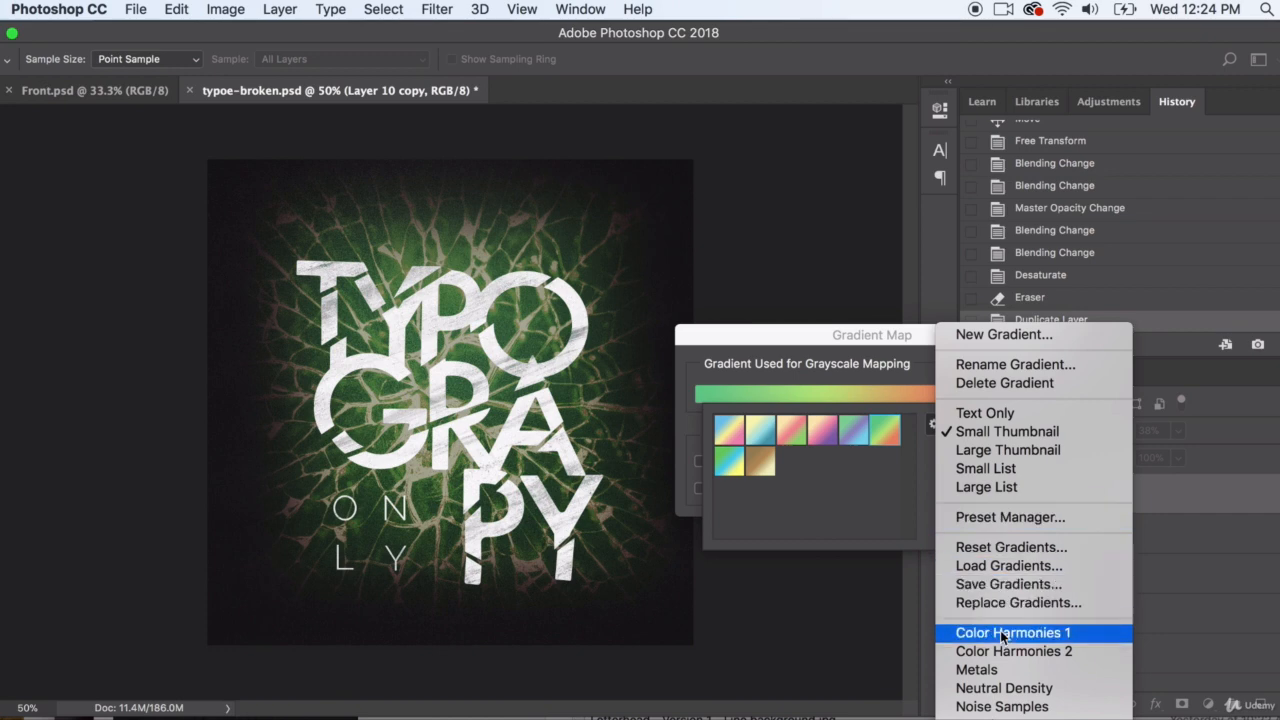
{"action": "left_click", "coordinate": [996, 670]}
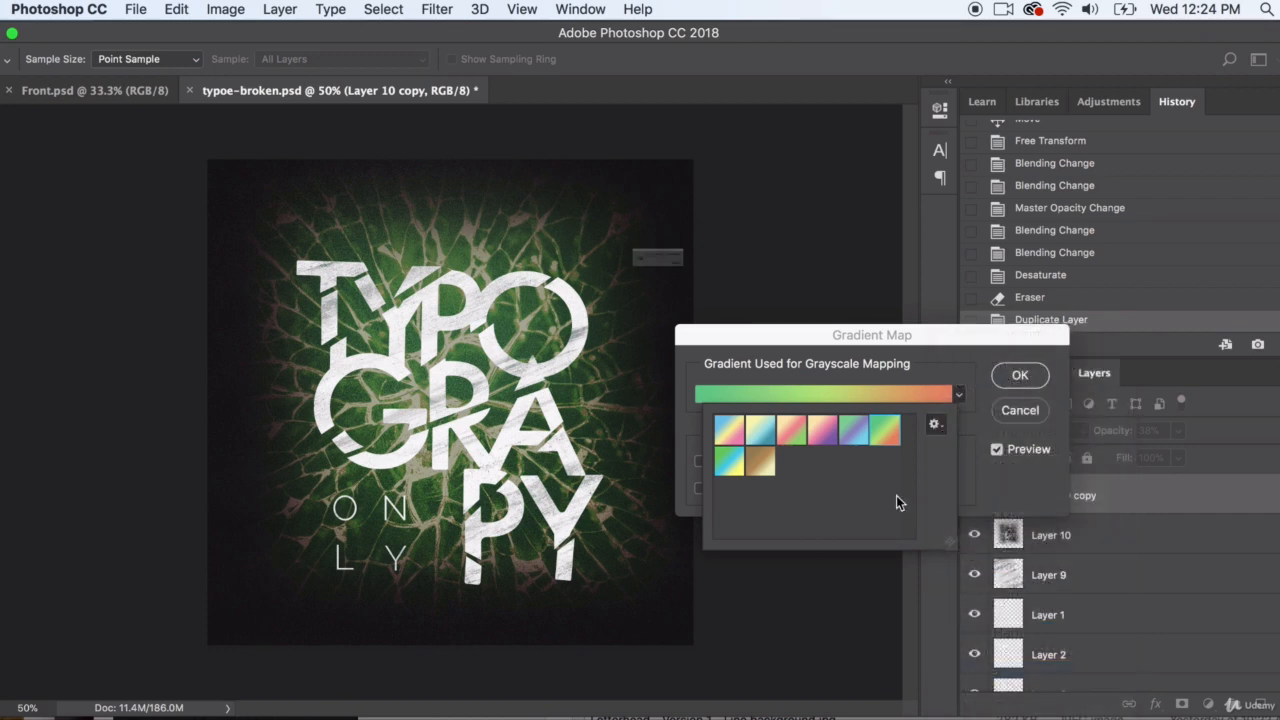
{"action": "left_click", "coordinate": [813, 302]}
{"action": "left_click", "coordinate": [805, 438]}
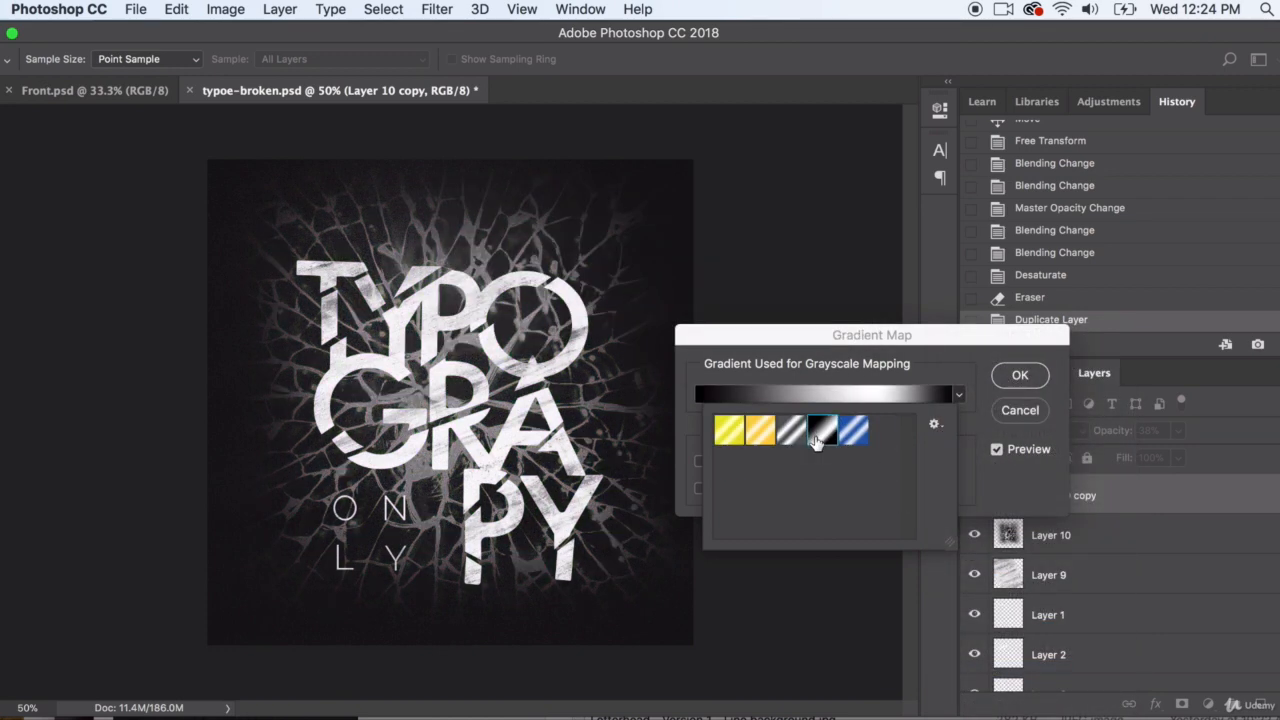
{"action": "left_click", "coordinate": [750, 438]}
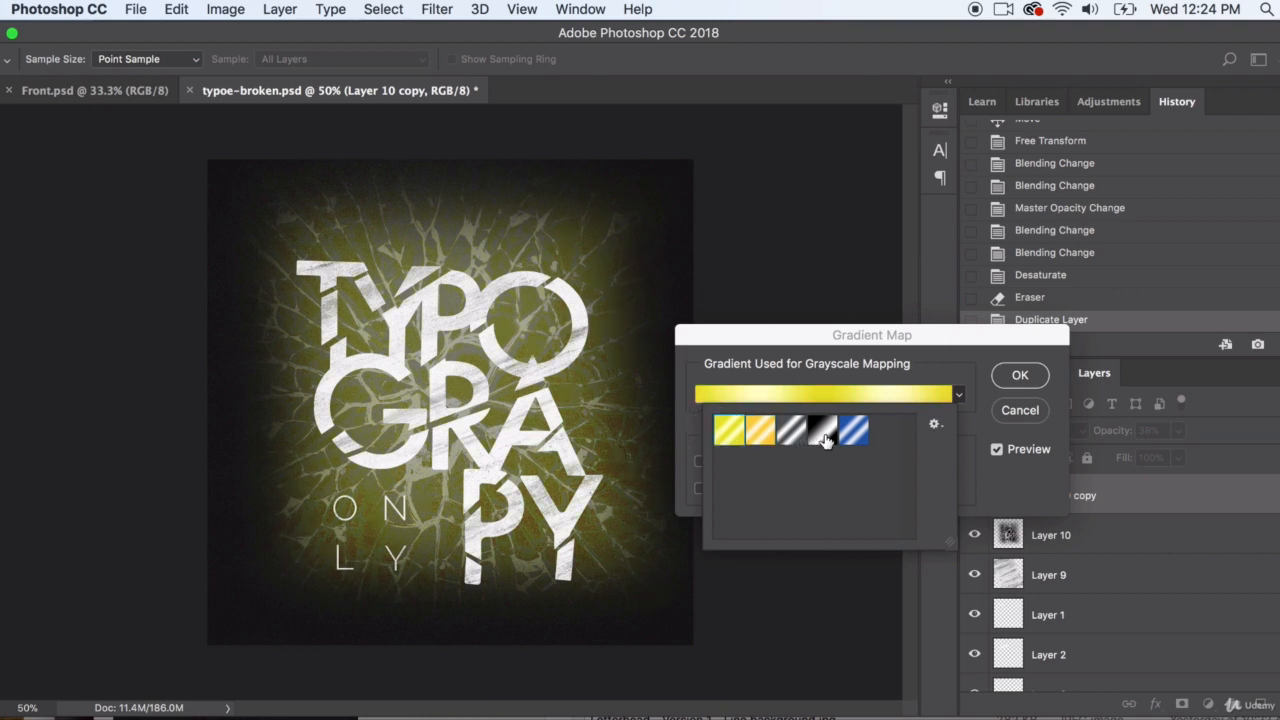
{"action": "left_click", "coordinate": [858, 432]}
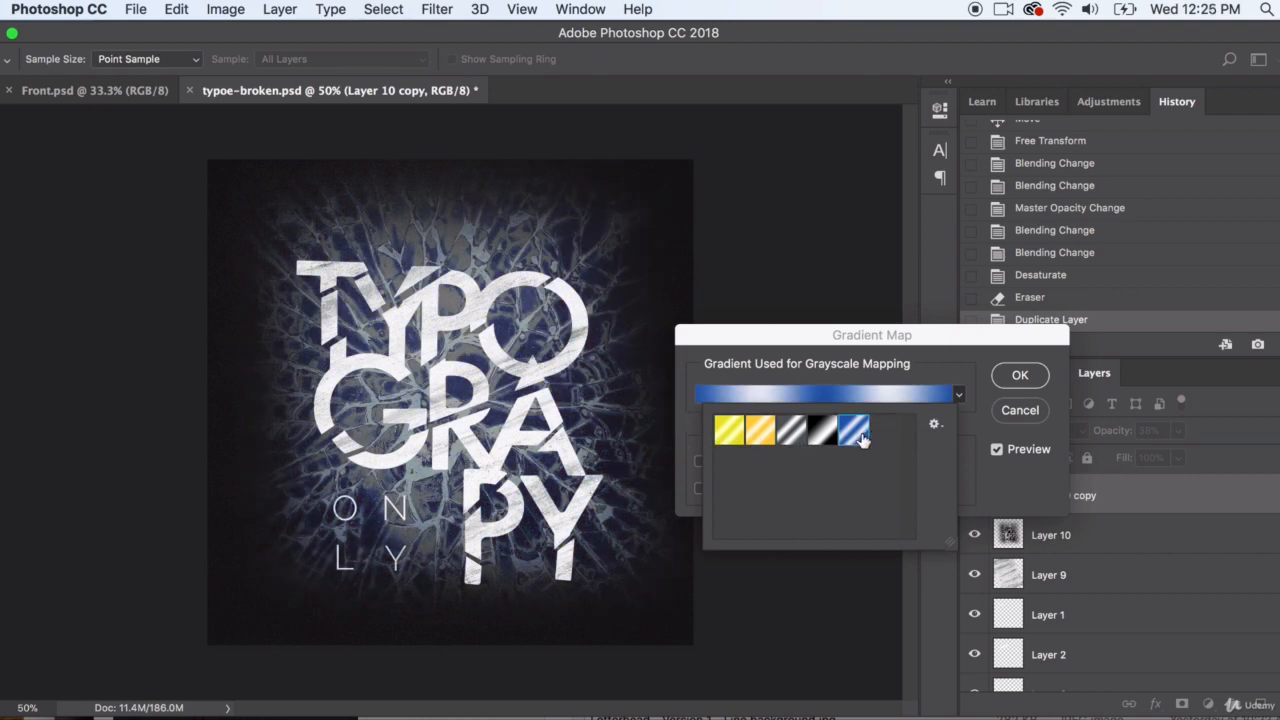
Replace the gradient presets with Noise Samples and try the first four gradients on Layer 10 copy
{"action": "left_click", "coordinate": [935, 424]}
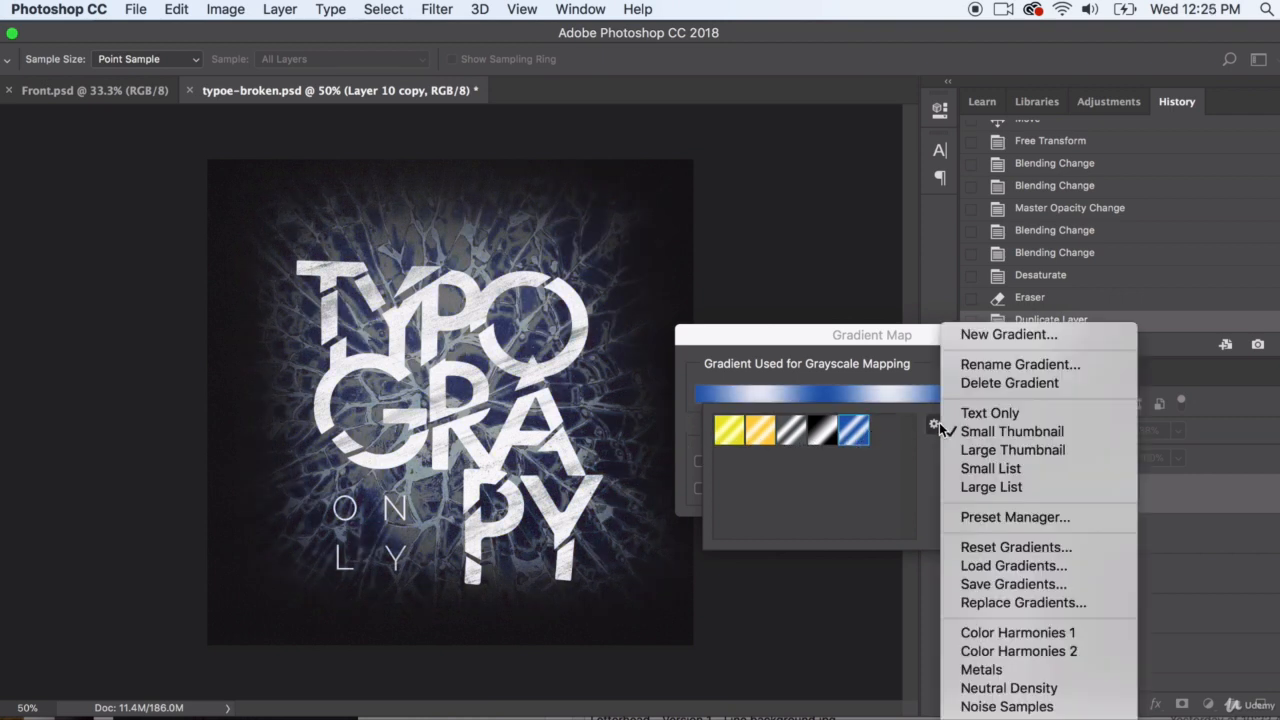
{"action": "left_click", "coordinate": [1007, 707]}
{"action": "left_click", "coordinate": [810, 305]}
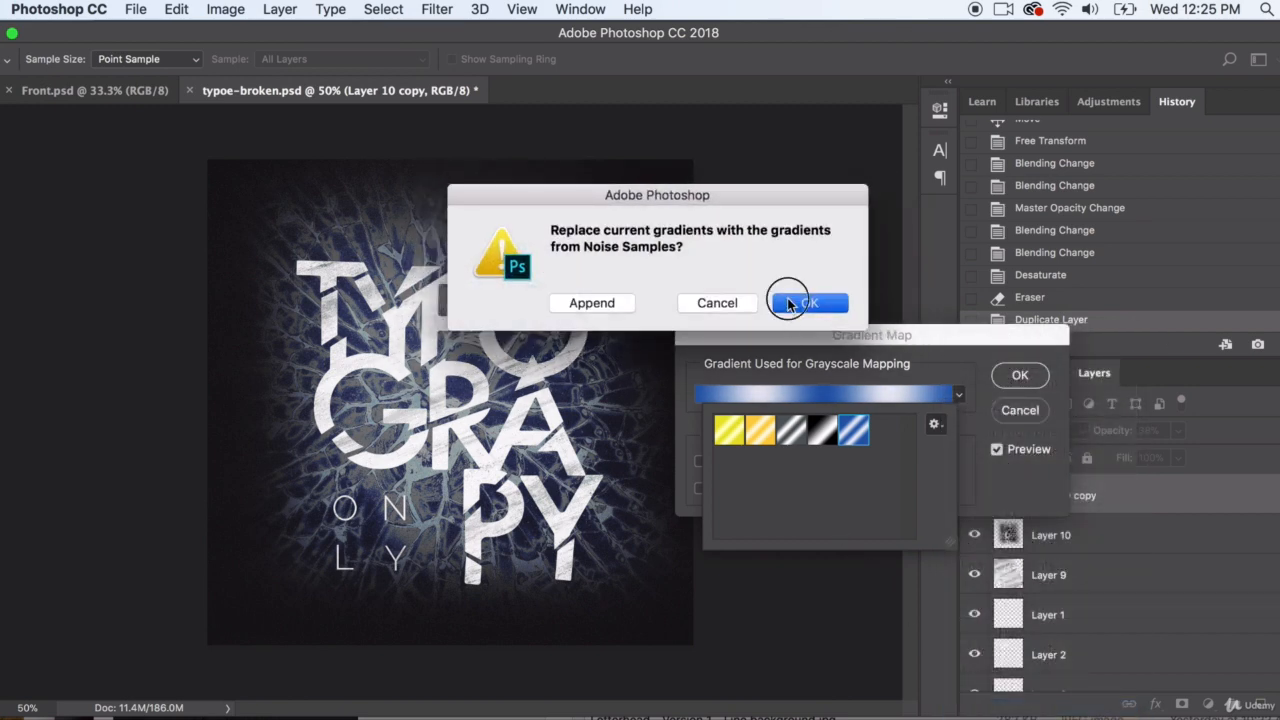
{"action": "left_click", "coordinate": [738, 432]}
{"action": "left_click", "coordinate": [758, 434]}
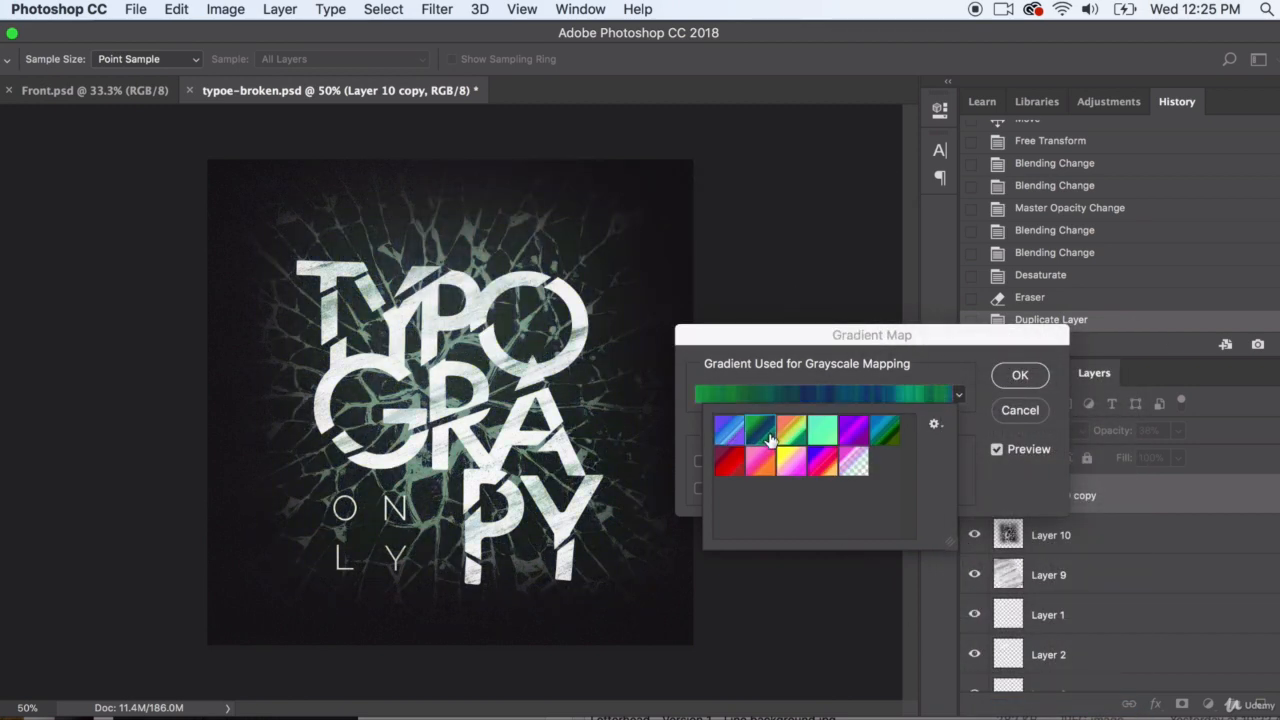
{"action": "left_click", "coordinate": [792, 432]}
{"action": "left_click", "coordinate": [822, 432]}
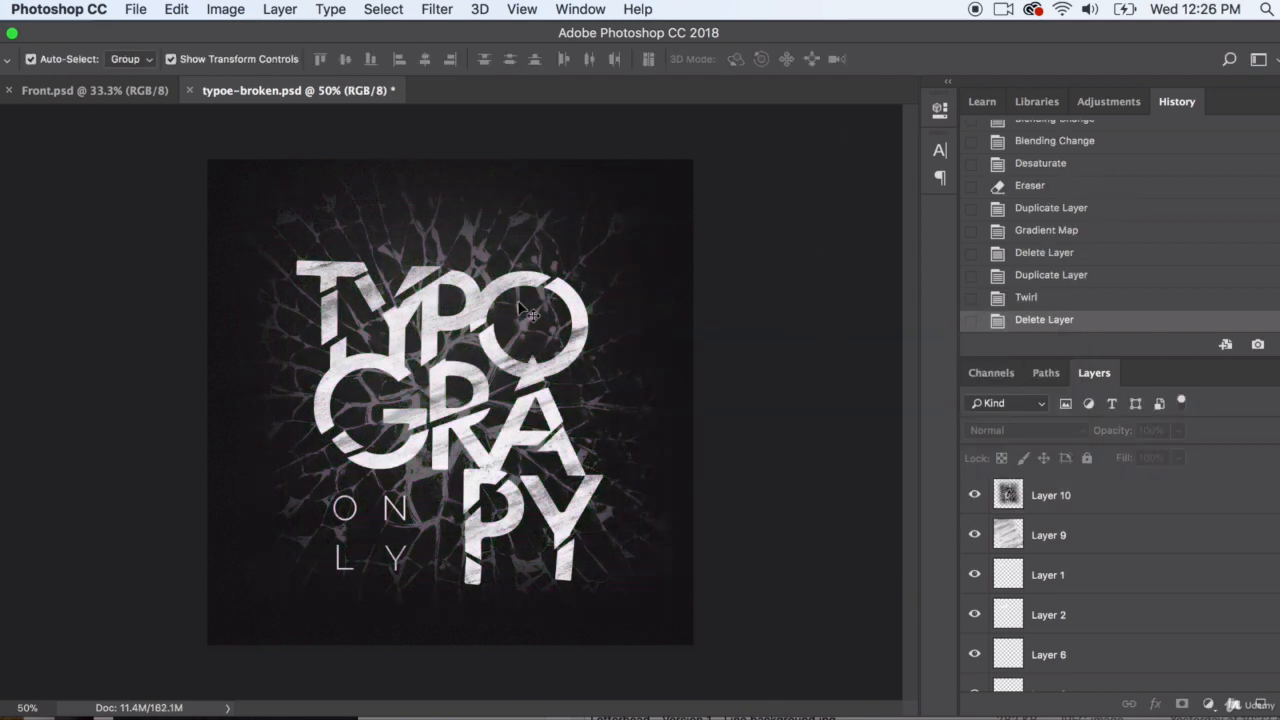
Select Layer 10, and compare the artwork with Layer 10 and Layer 9 each hidden and shown again
{"action": "left_click", "coordinate": [499, 289]}
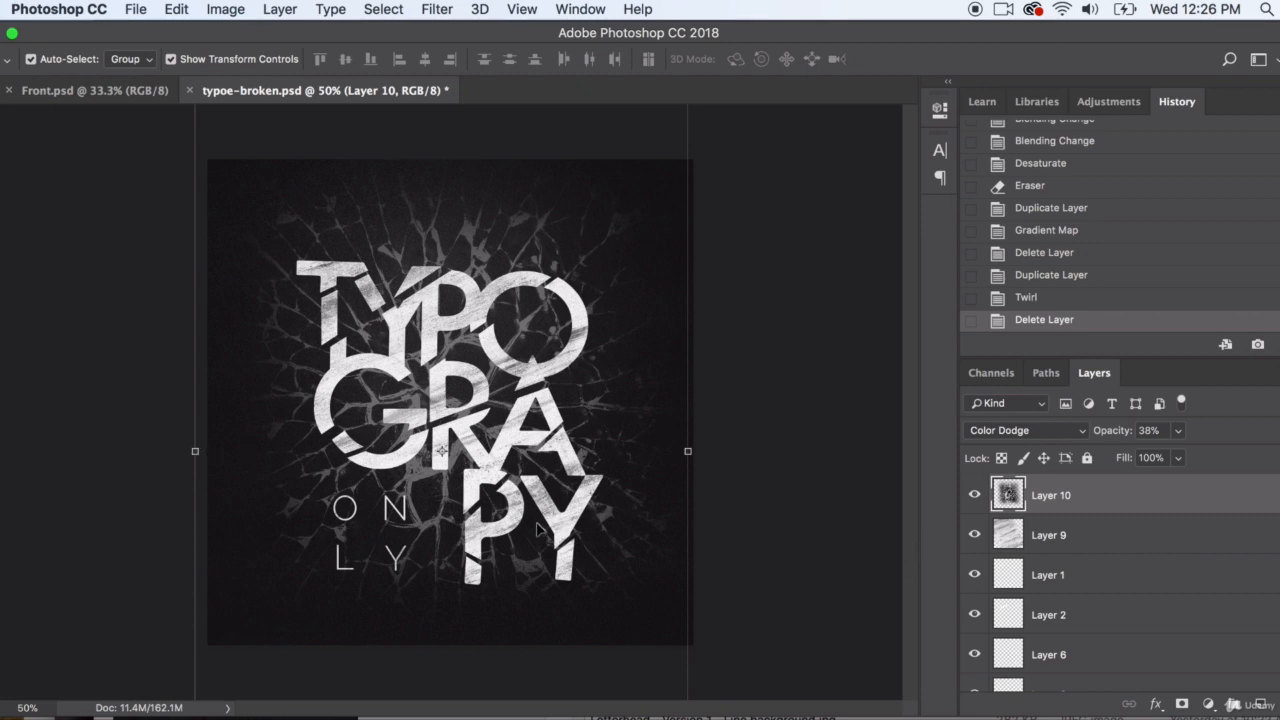
{"action": "left_click", "coordinate": [973, 496]}
{"action": "left_click", "coordinate": [973, 496]}
{"action": "left_click", "coordinate": [975, 535]}
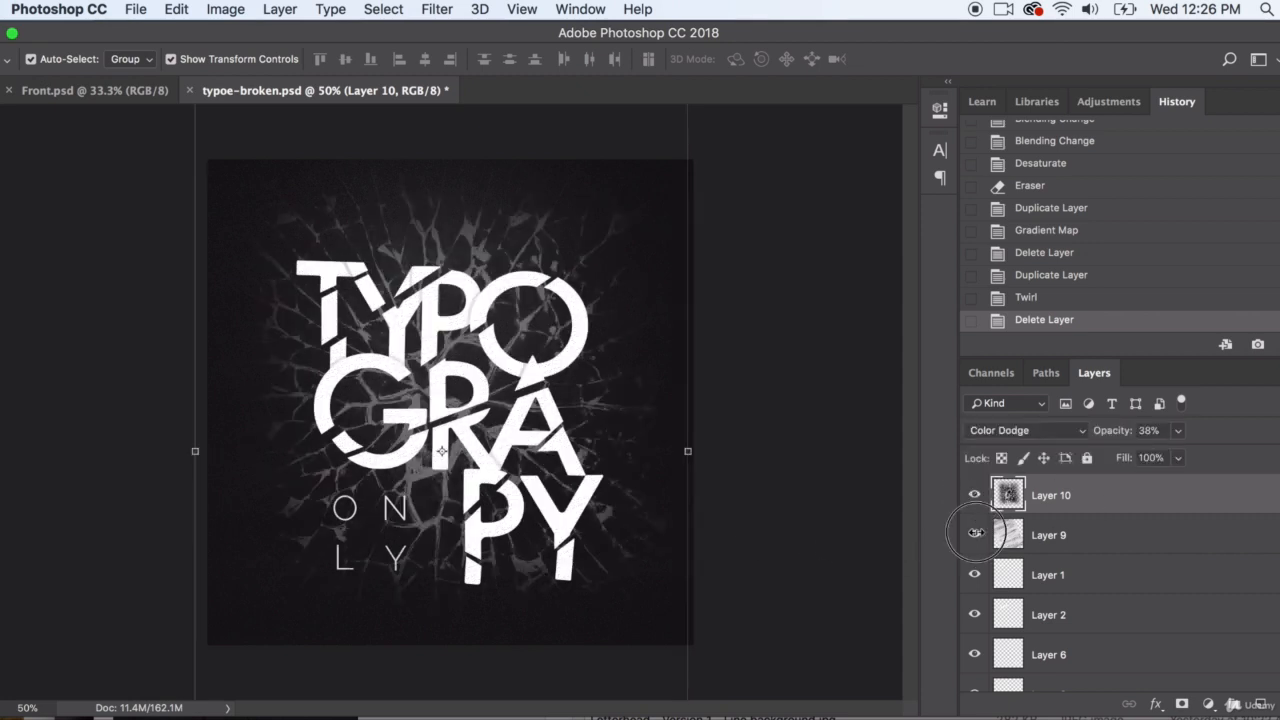
{"action": "left_click", "coordinate": [975, 535]}
Start a Gradient Map on Layer 9 and try each of the five Noise Samples gradients, ending on the grayscale one
{"action": "left_click", "coordinate": [1093, 535]}
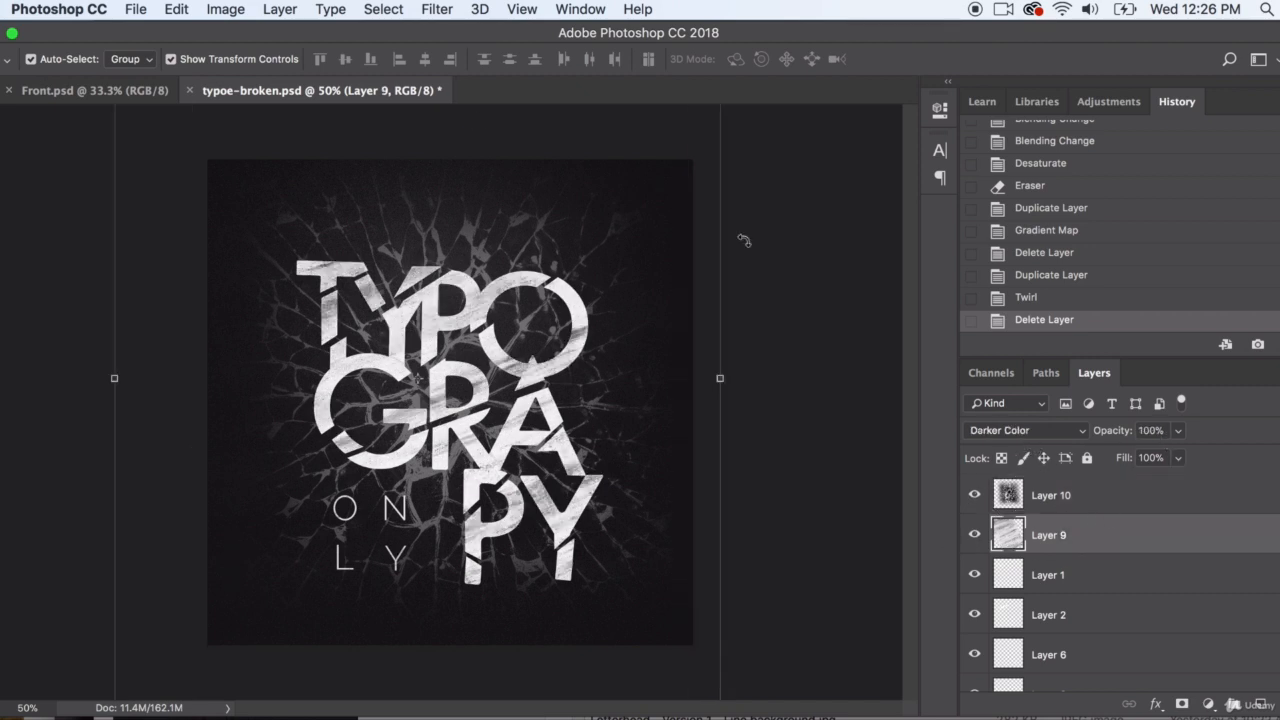
{"action": "left_click", "coordinate": [226, 9]}
{"action": "mouse_move", "coordinate": [240, 62]}
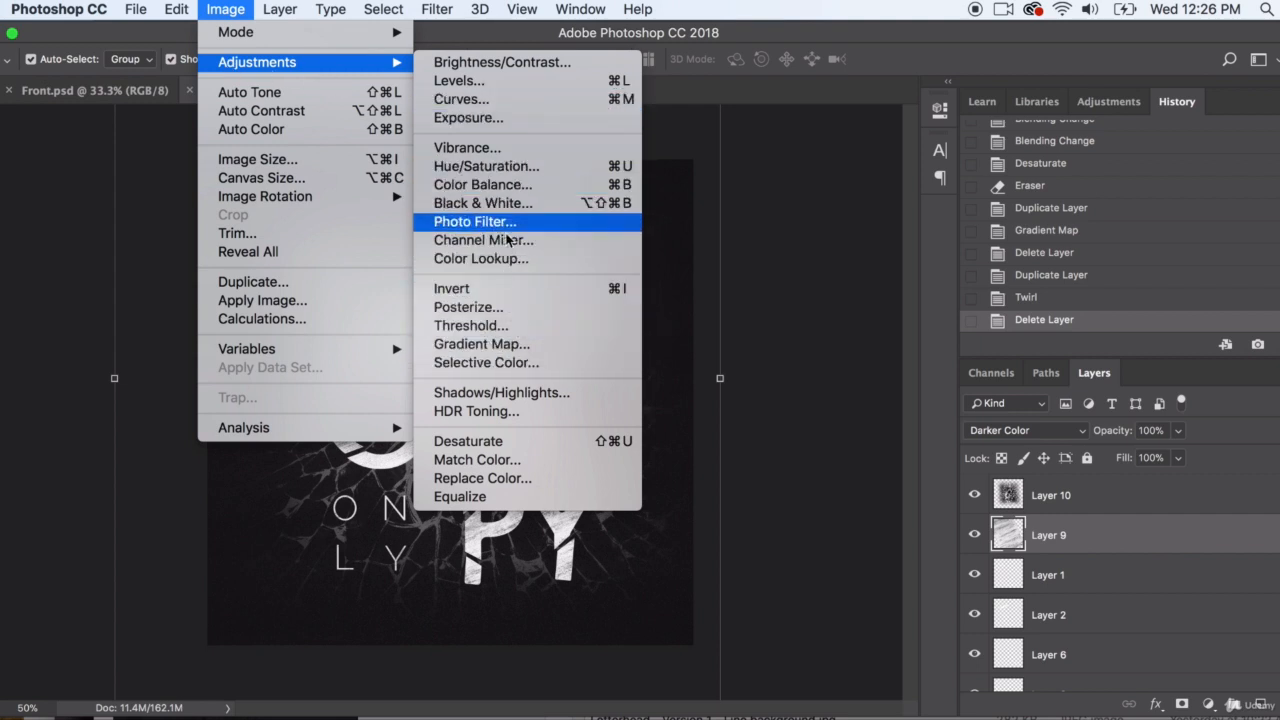
{"action": "left_click", "coordinate": [490, 344]}
{"action": "left_click", "coordinate": [958, 397]}
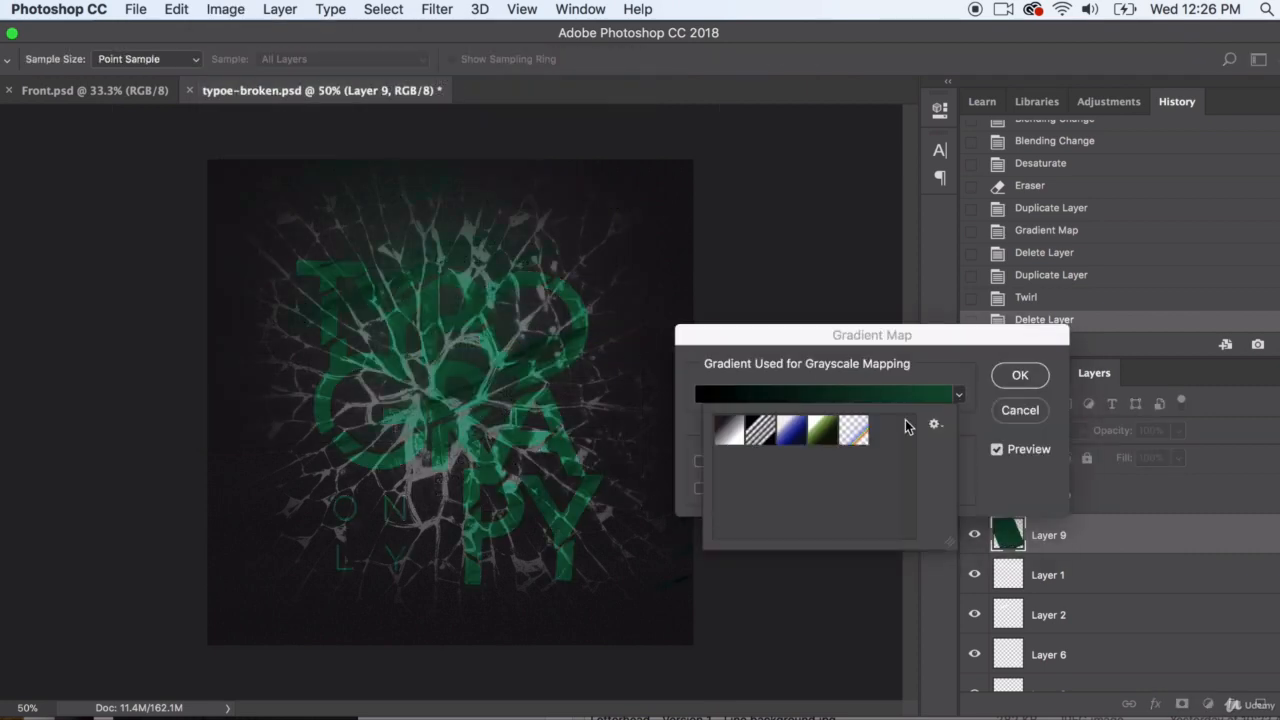
{"action": "left_click", "coordinate": [853, 430]}
{"action": "left_click", "coordinate": [821, 430]}
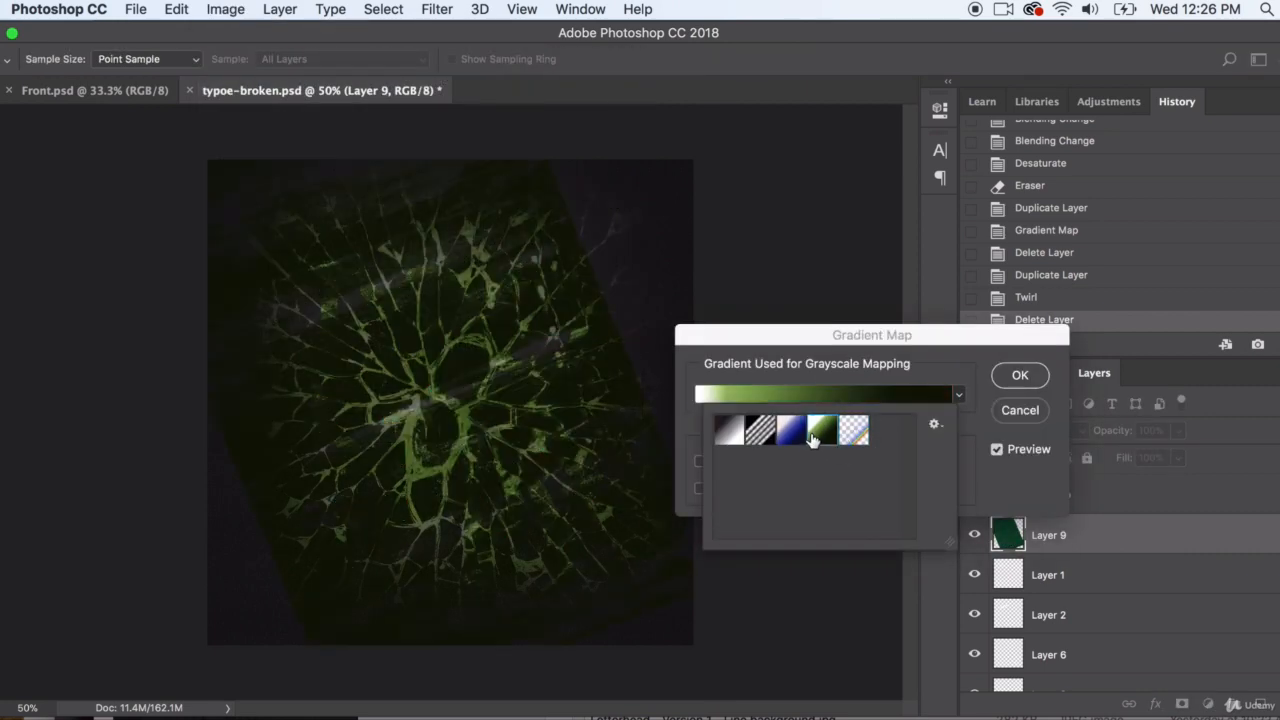
{"action": "left_click", "coordinate": [790, 430]}
{"action": "left_click", "coordinate": [760, 430]}
{"action": "left_click", "coordinate": [729, 430]}
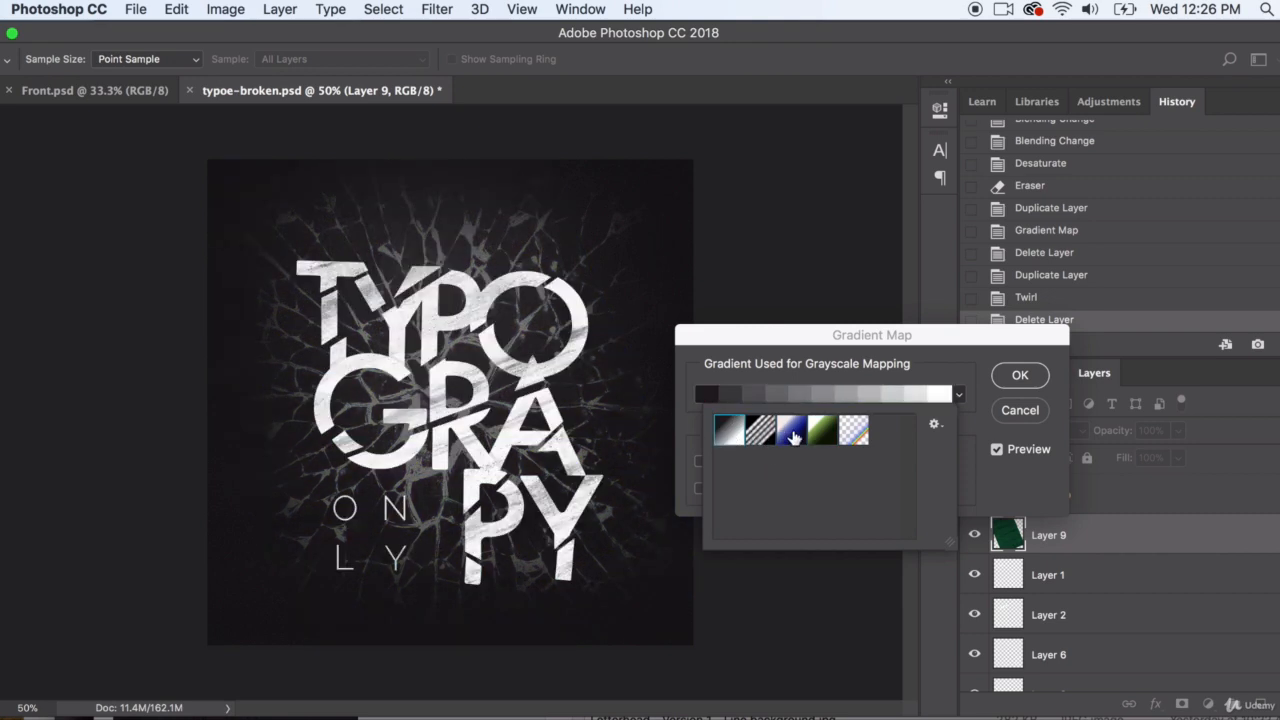
Replace the gradient presets with the Metals set and try its silver and gold gradients on Layer 9
{"action": "left_click", "coordinate": [962, 391]}
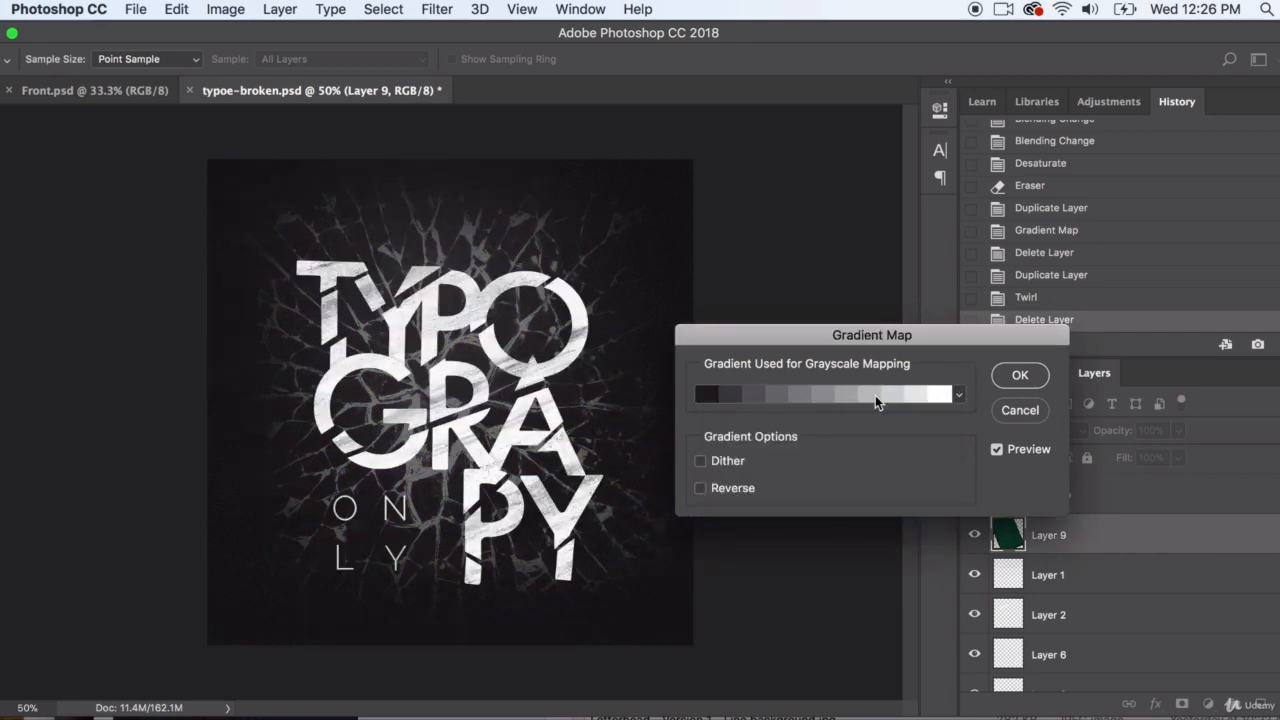
{"action": "left_click", "coordinate": [959, 397]}
{"action": "left_click", "coordinate": [935, 426]}
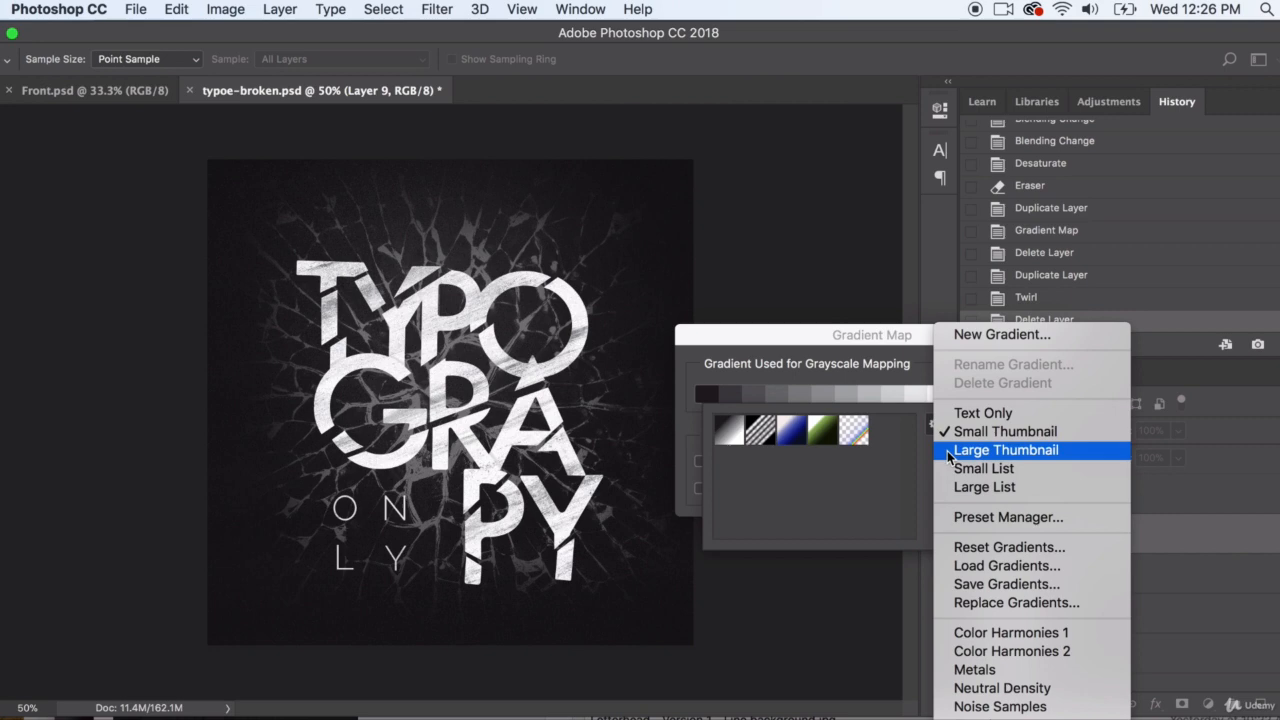
{"action": "left_click", "coordinate": [988, 672]}
{"action": "left_click", "coordinate": [812, 300]}
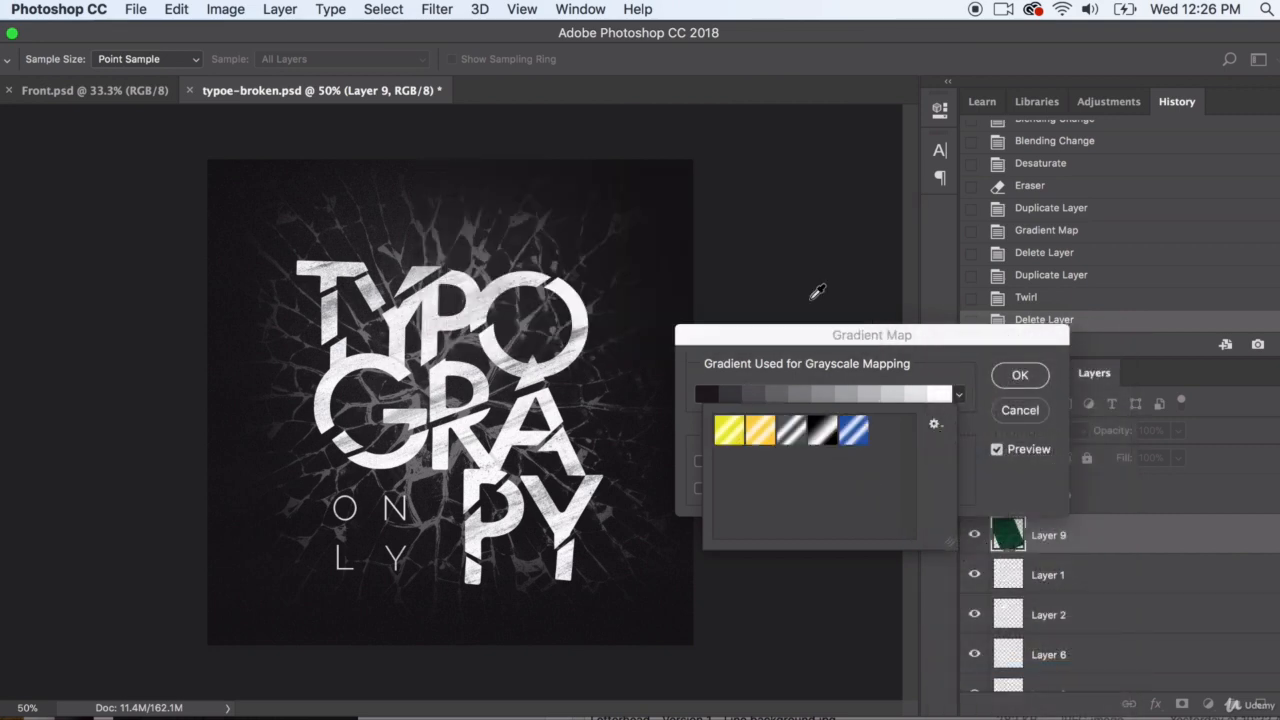
{"action": "left_click", "coordinate": [784, 434]}
{"action": "left_click", "coordinate": [764, 438]}
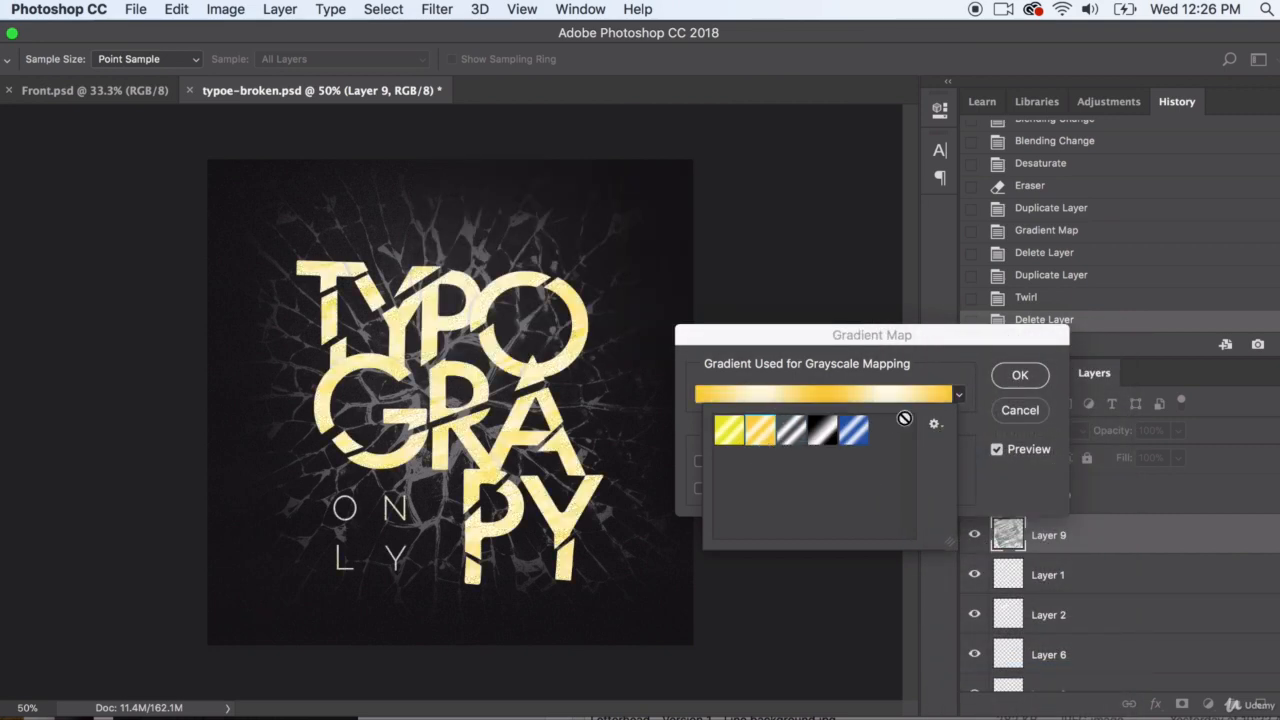
Replace the gradient presets with Noise Samples and try the last two gradients, including the green one, on Layer 9
{"action": "left_click", "coordinate": [936, 425]}
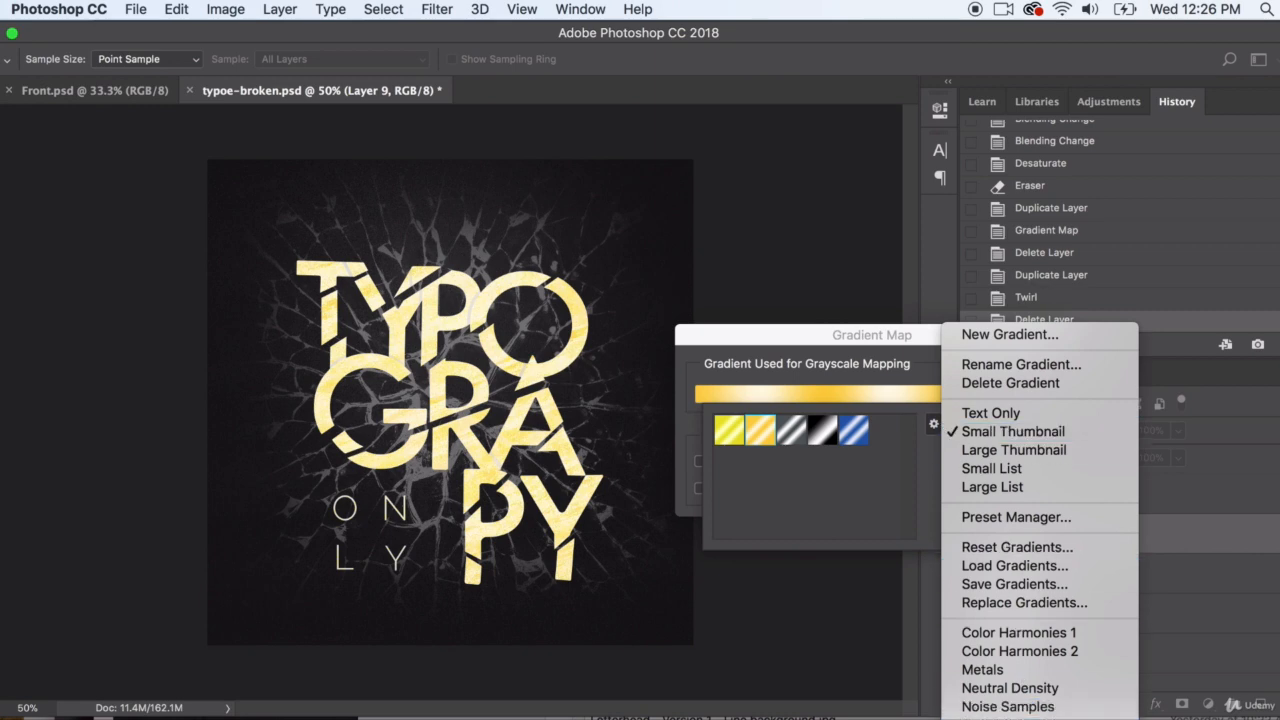
{"action": "left_click", "coordinate": [1008, 706]}
{"action": "left_click", "coordinate": [812, 300]}
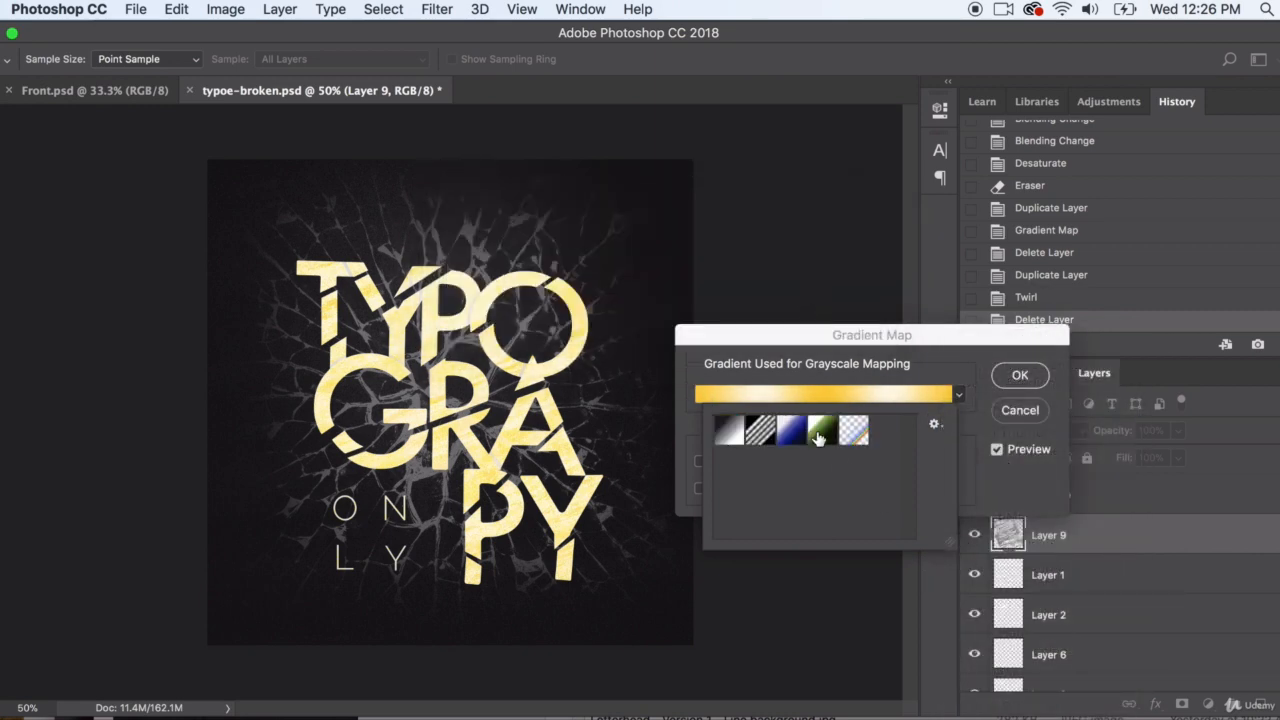
{"action": "left_click", "coordinate": [853, 430]}
{"action": "left_click", "coordinate": [820, 431]}
Load the Metals gradients again, try the silver, yellow and blue ones on Layer 9, and cancel the Gradient Map
{"action": "left_click", "coordinate": [935, 424]}
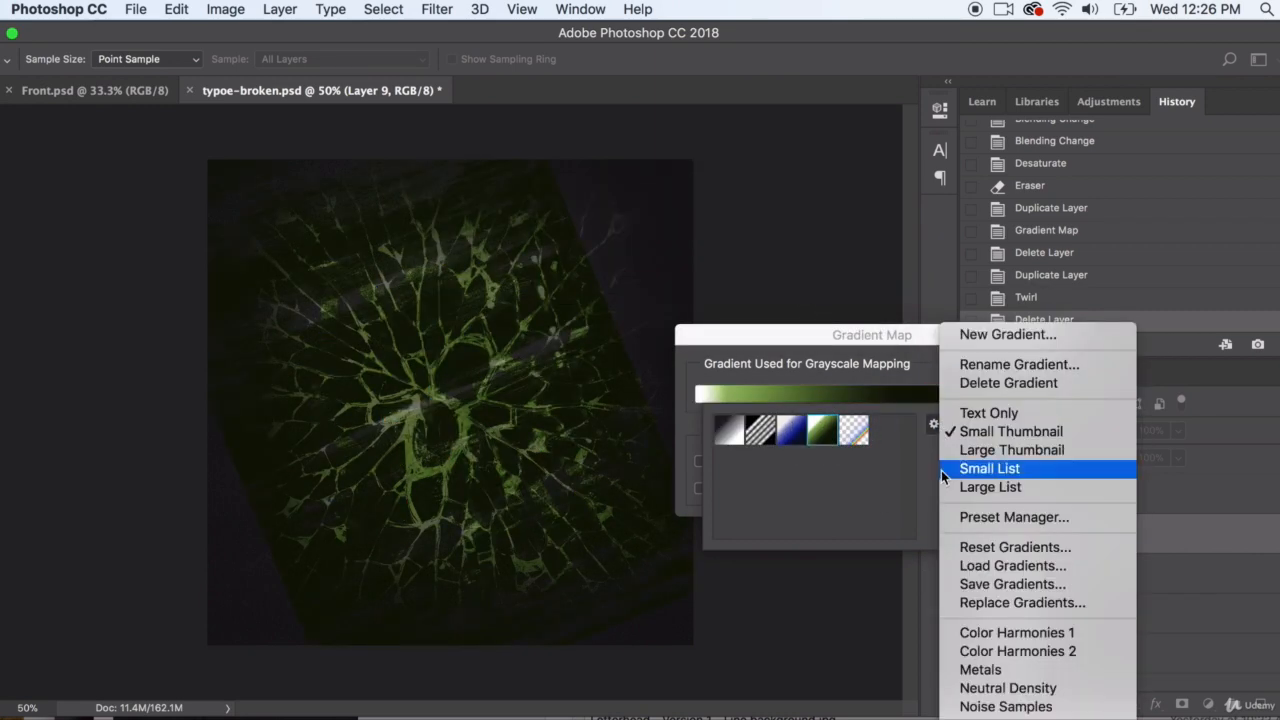
{"action": "left_click", "coordinate": [983, 669]}
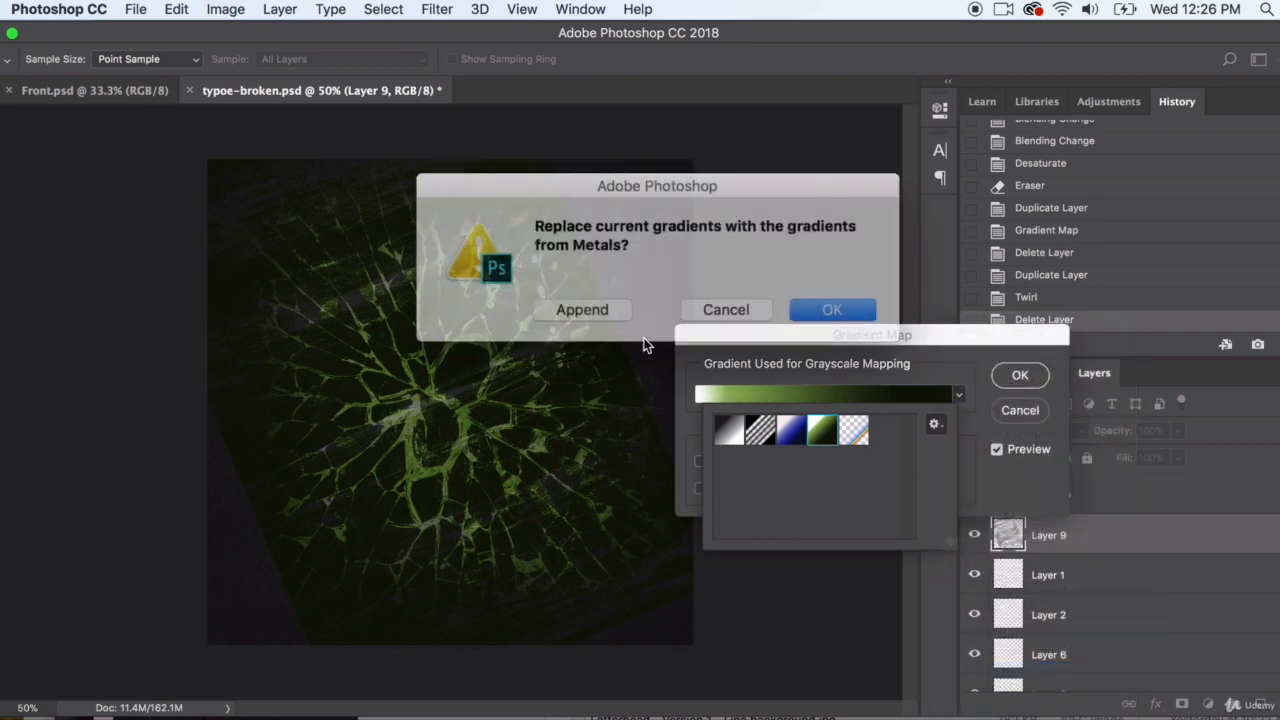
{"action": "left_click", "coordinate": [832, 309]}
{"action": "left_click", "coordinate": [805, 432]}
{"action": "left_click", "coordinate": [742, 440]}
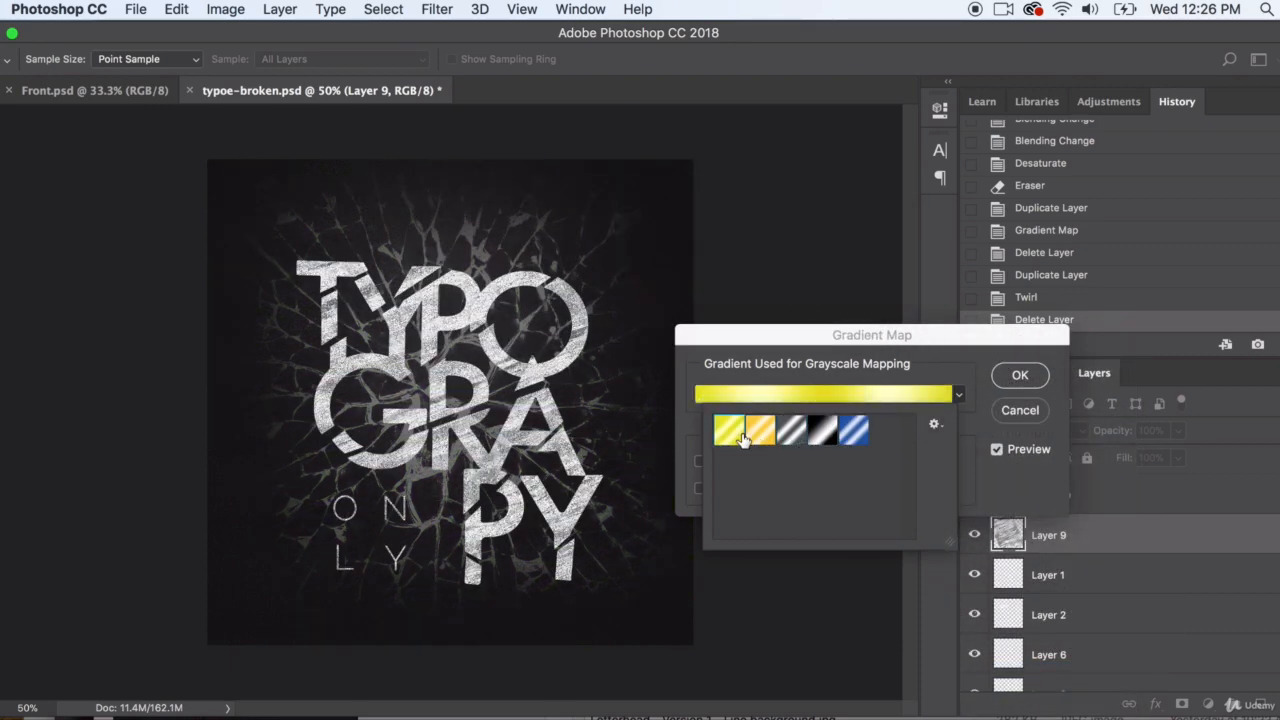
{"action": "left_click", "coordinate": [853, 431]}
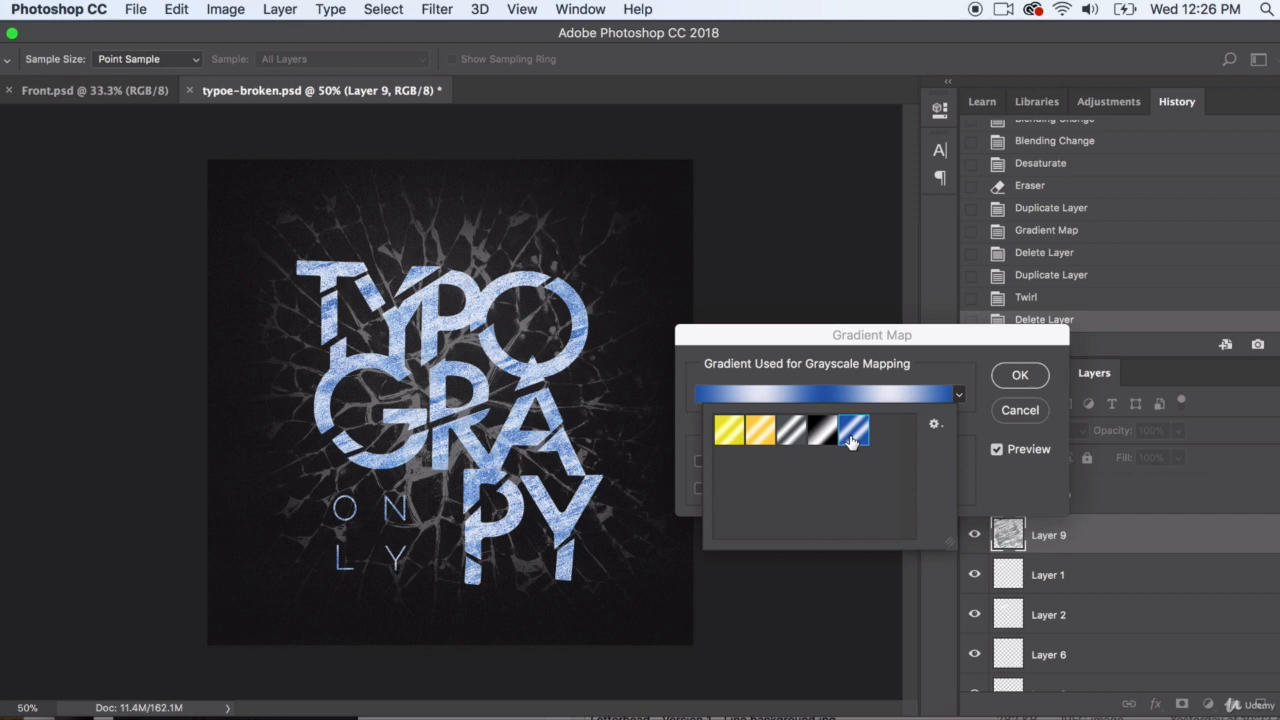
{"action": "left_click", "coordinate": [1017, 410]}
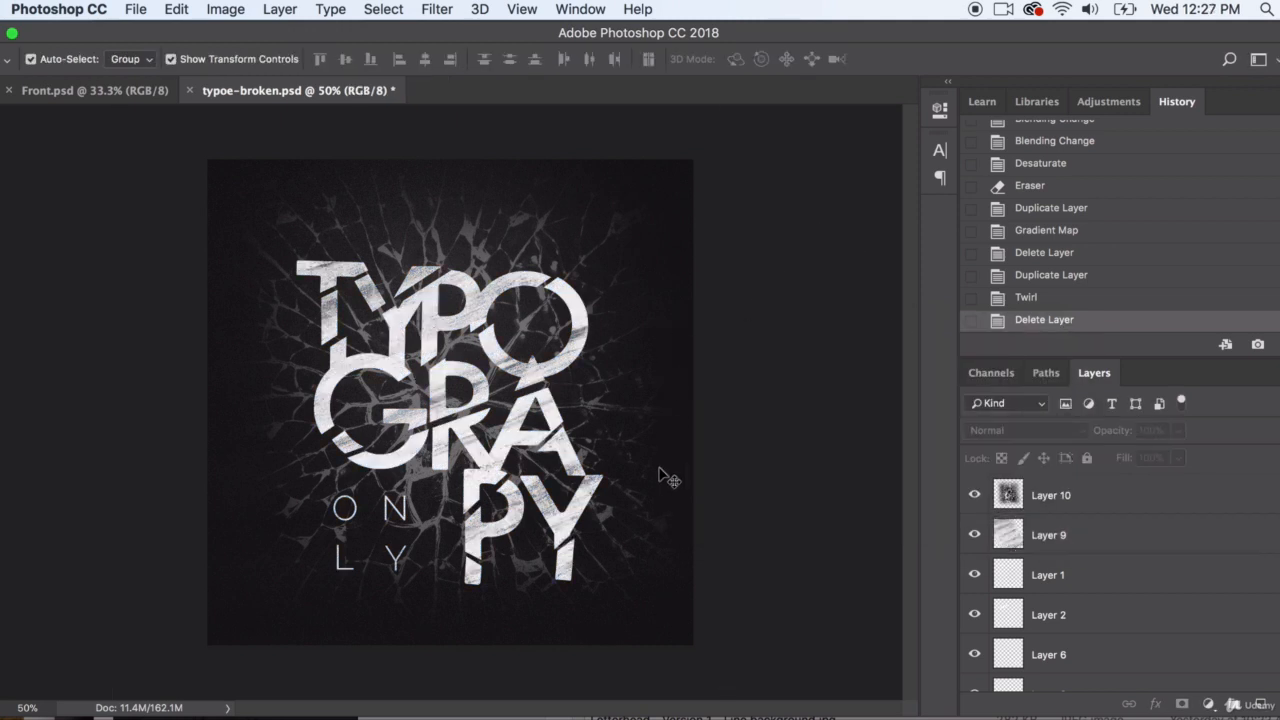
Compare the artwork with the cracked-glass Layer 10 hidden and shown, set its opacity to 11%, and deselect it
{"action": "left_click", "coordinate": [545, 213]}
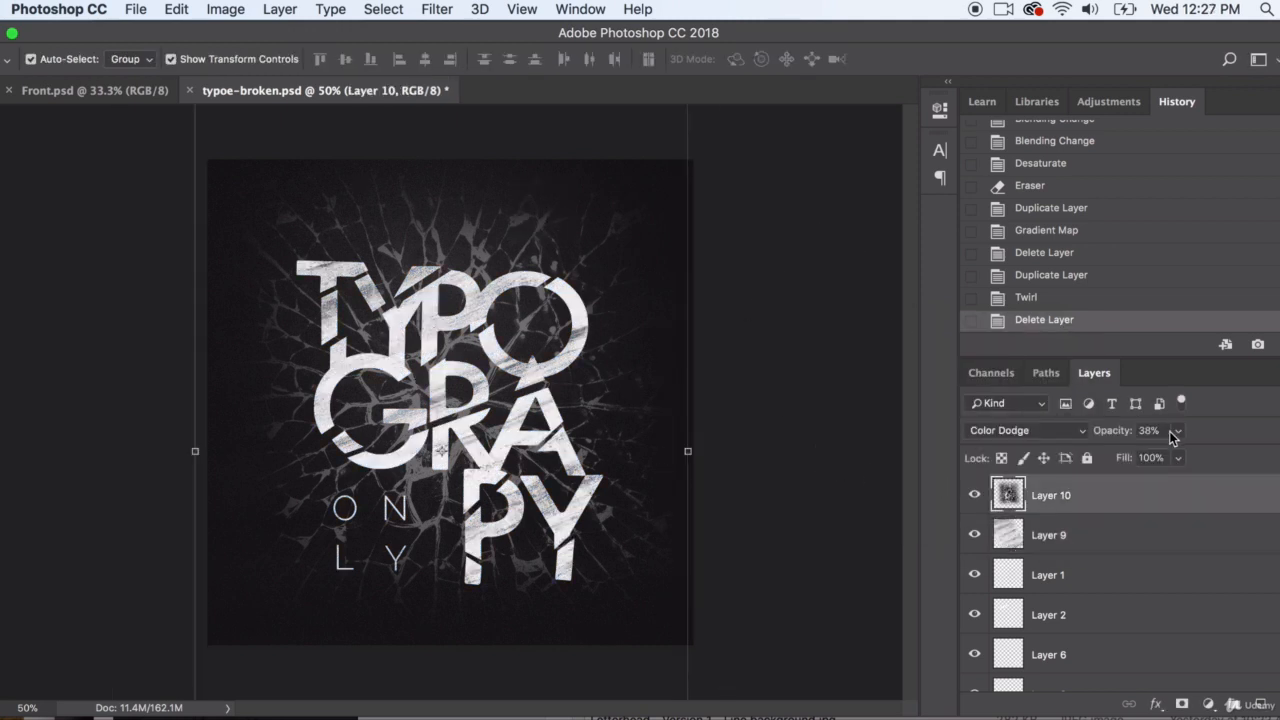
{"action": "left_click", "coordinate": [975, 496]}
{"action": "left_click", "coordinate": [975, 496]}
{"action": "left_click", "coordinate": [1178, 431]}
{"action": "left_click_drag", "start_coordinate": [1161, 453], "coordinate": [1157, 458]}
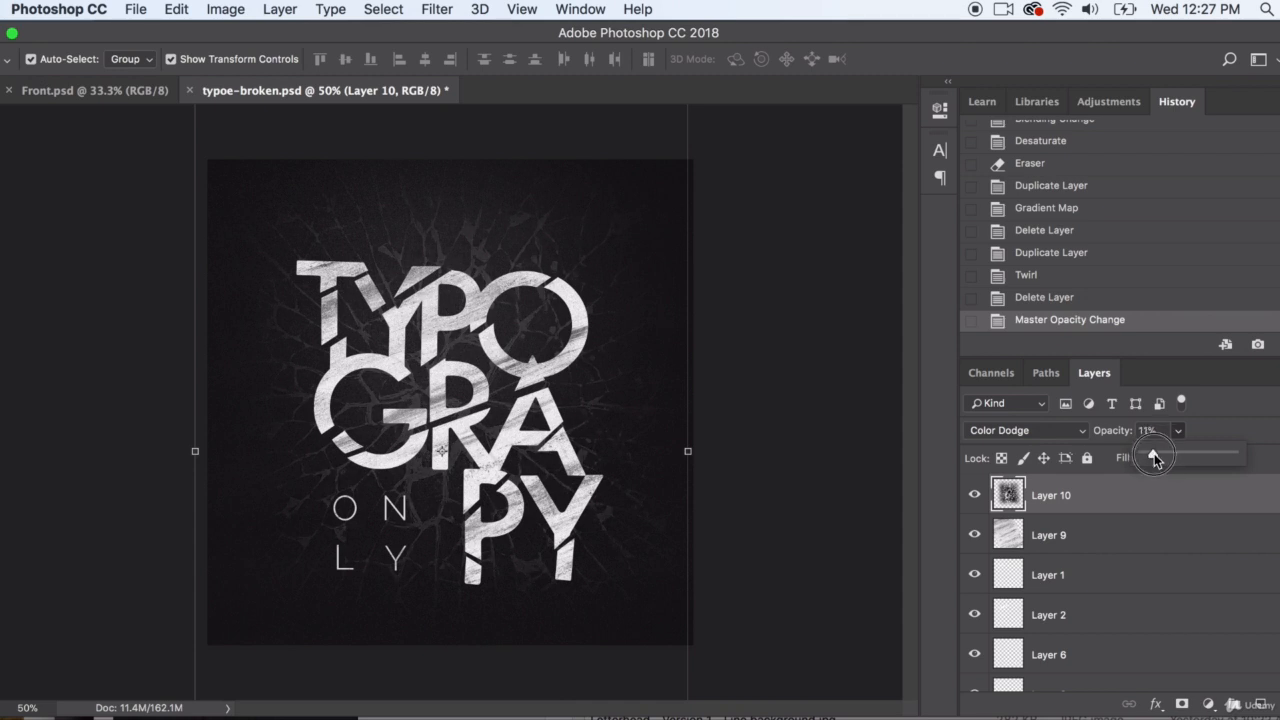
{"action": "left_click", "coordinate": [778, 510]}
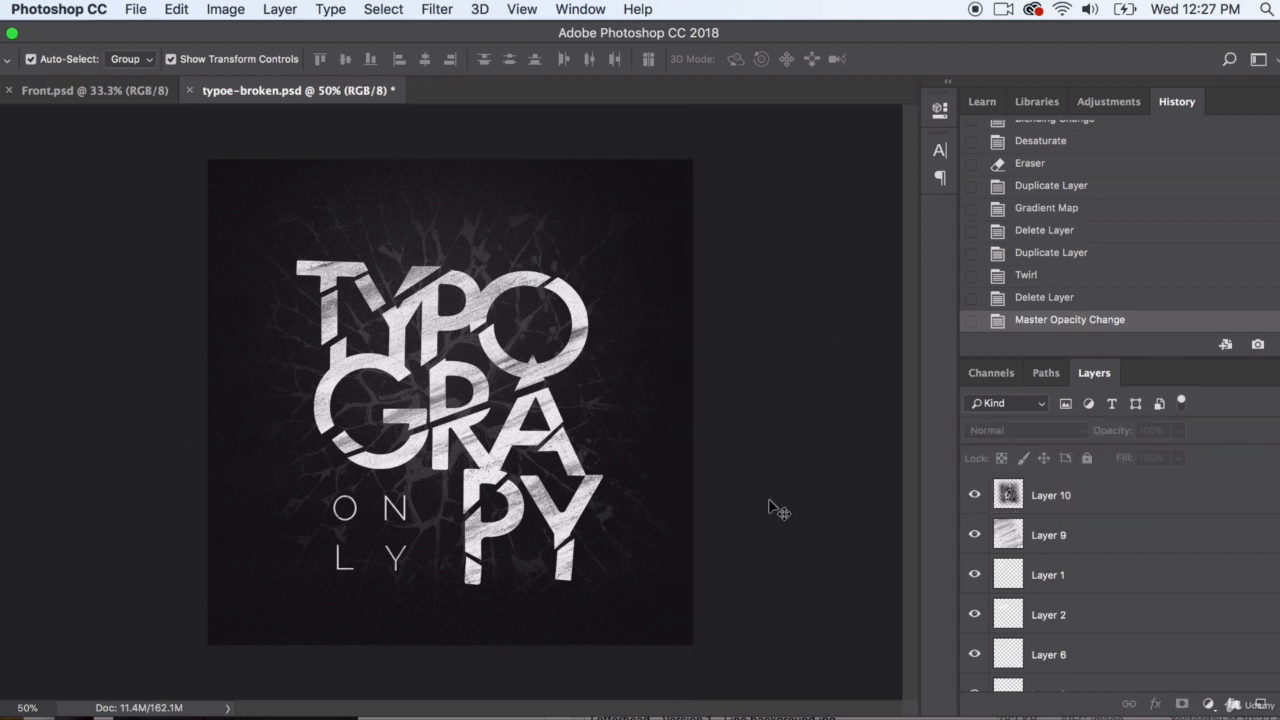